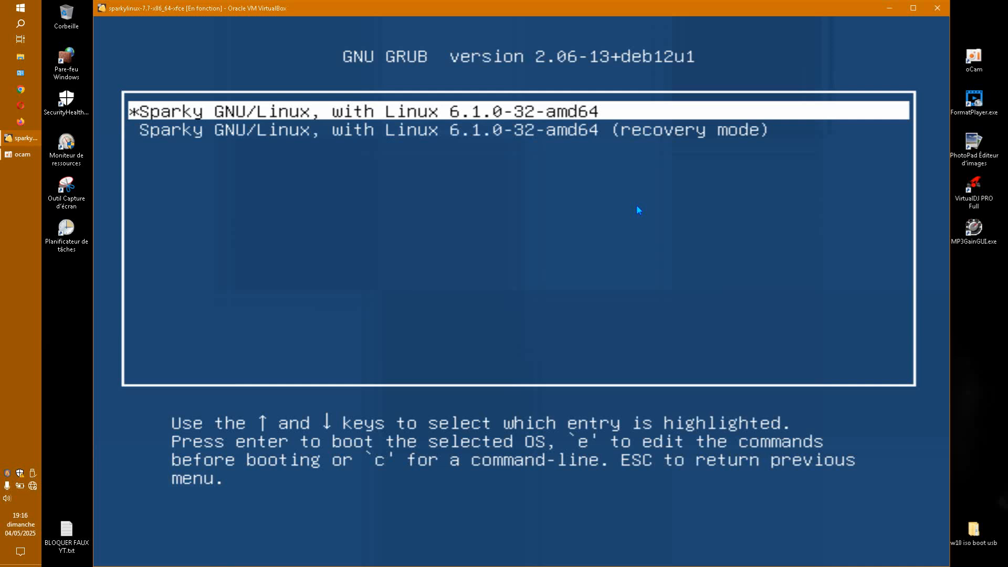
Step: Boot the first SparkyLinux GRUB entry and maximize the VirtualBox window
key(Return)
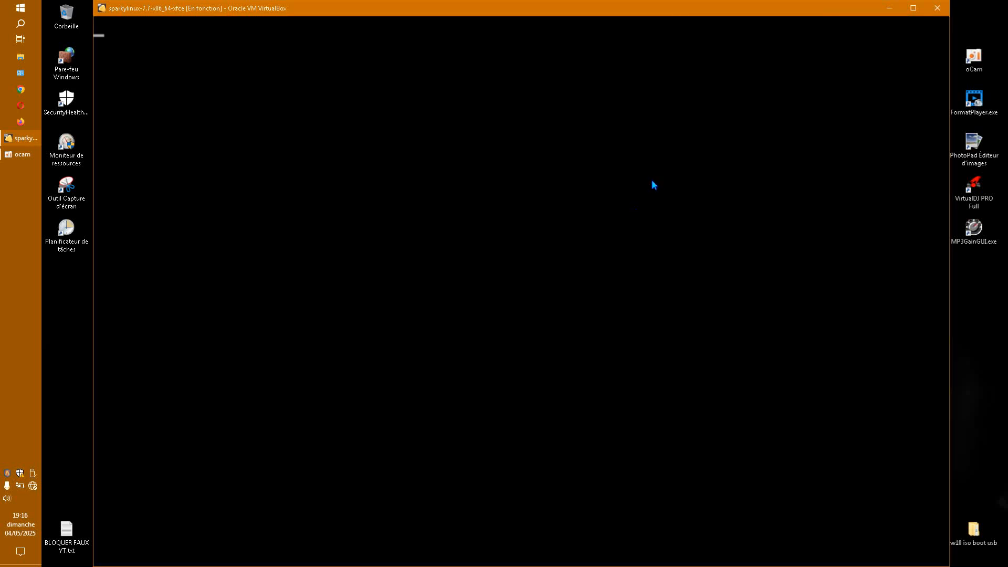
click(914, 8)
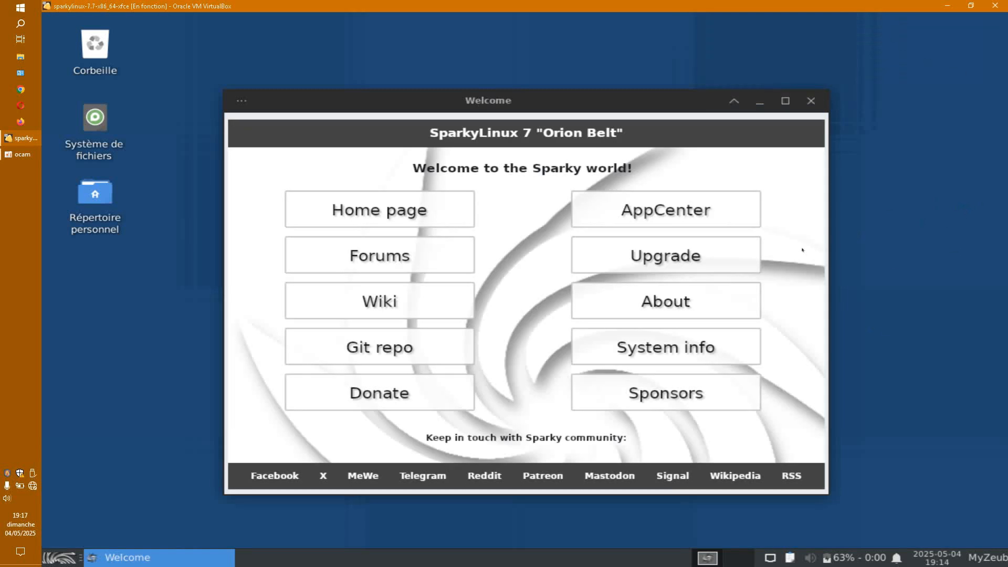
Step: Change the guest resolution from 1280x800 to 1920x1080 in Paramètres > Affichage and keep it
drag(674, 107, 706, 93)
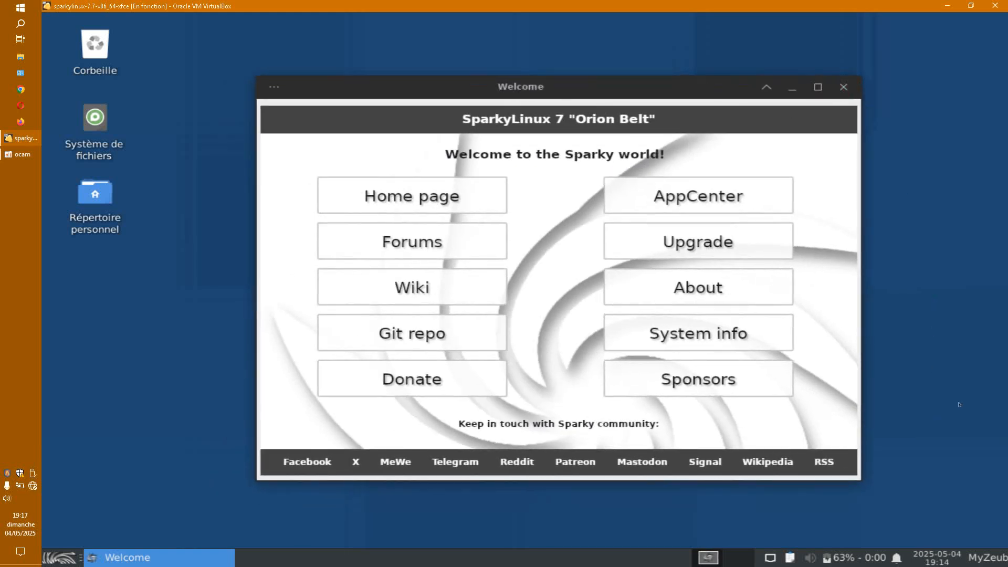
right_click(156, 313)
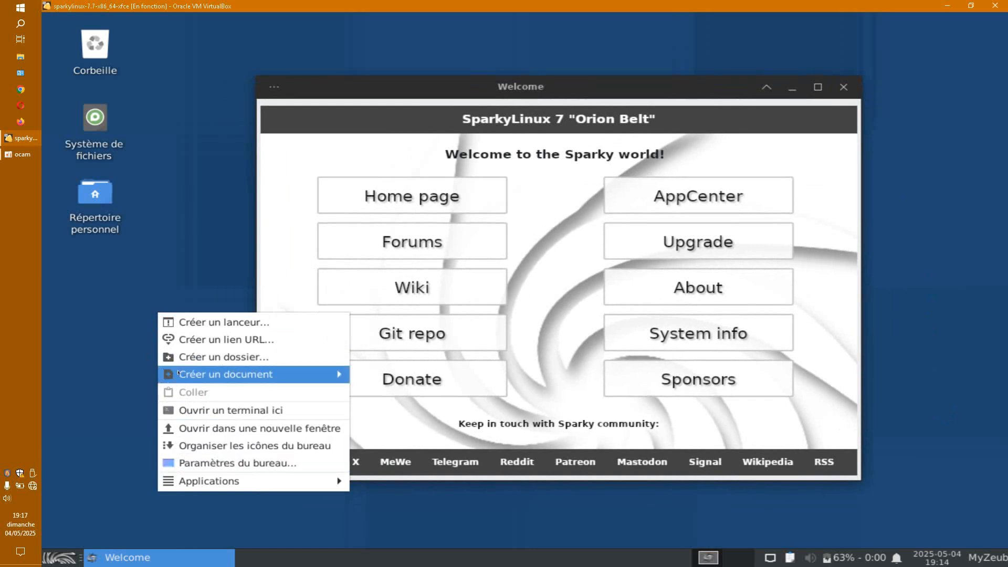
click(52, 556)
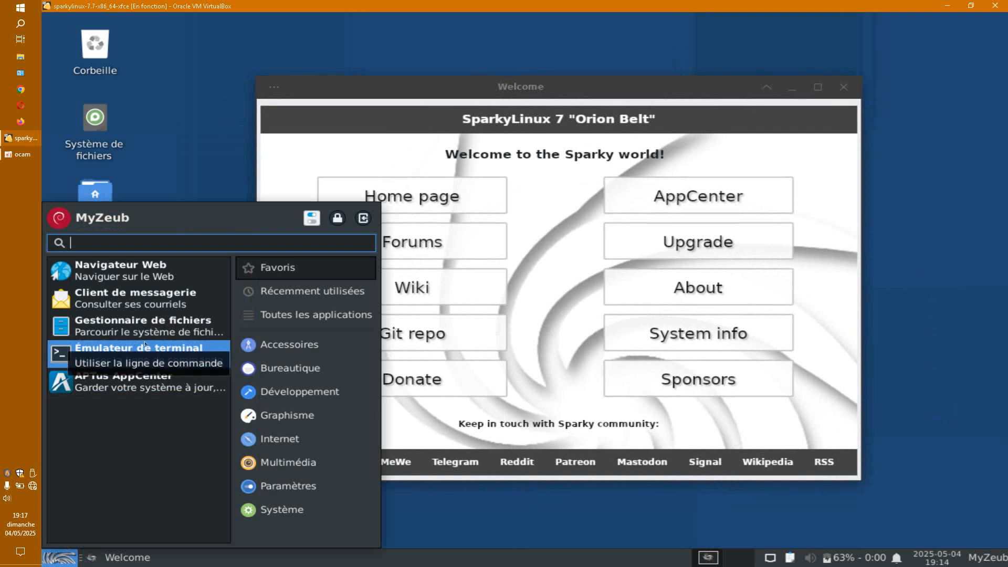
click(283, 509)
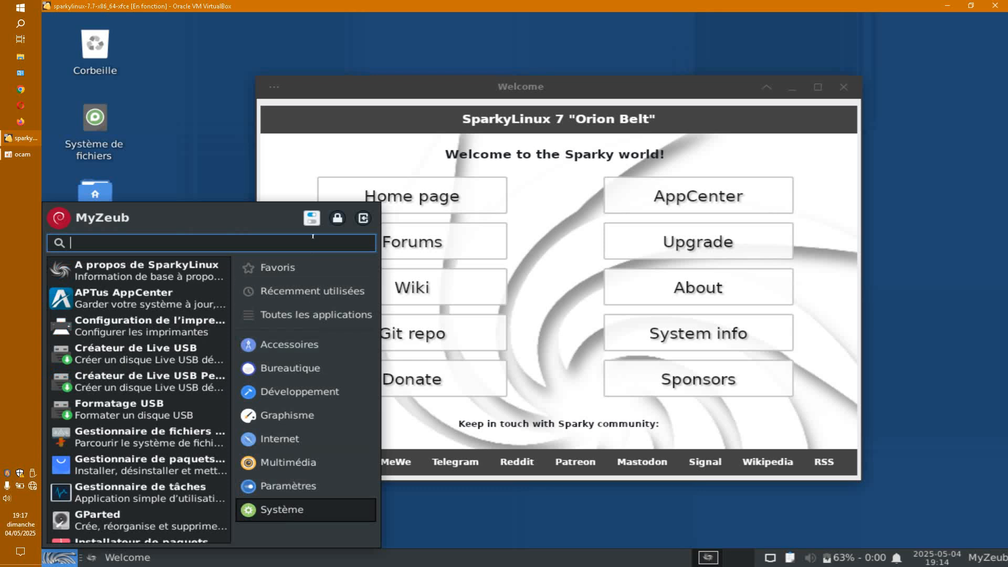
click(312, 220)
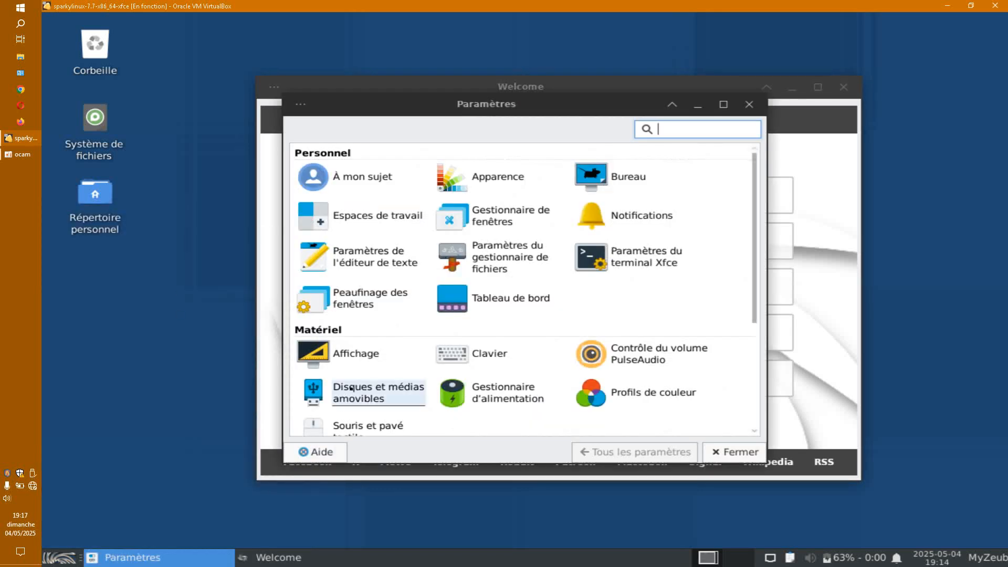
click(355, 351)
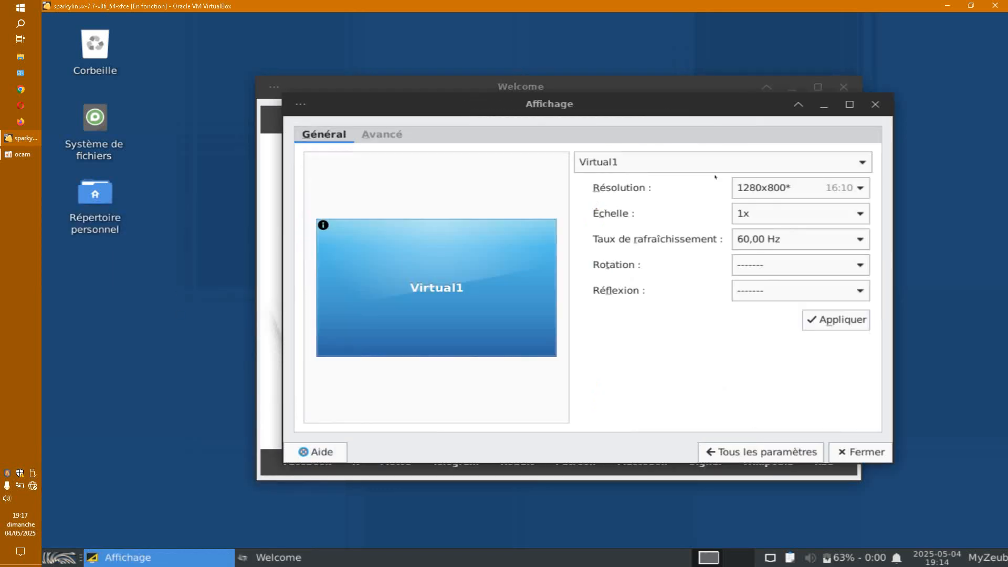
click(840, 188)
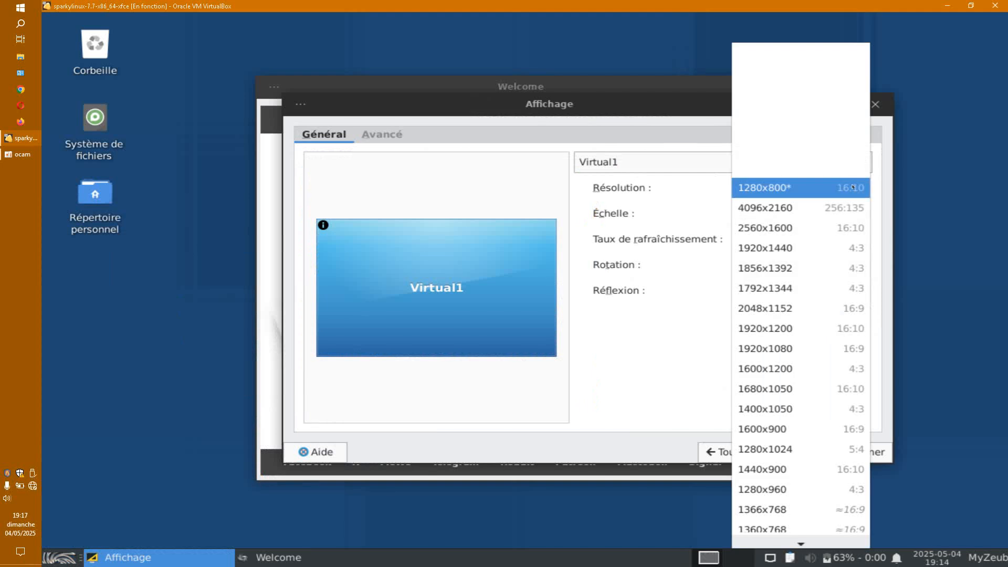
click(793, 349)
click(822, 322)
click(453, 310)
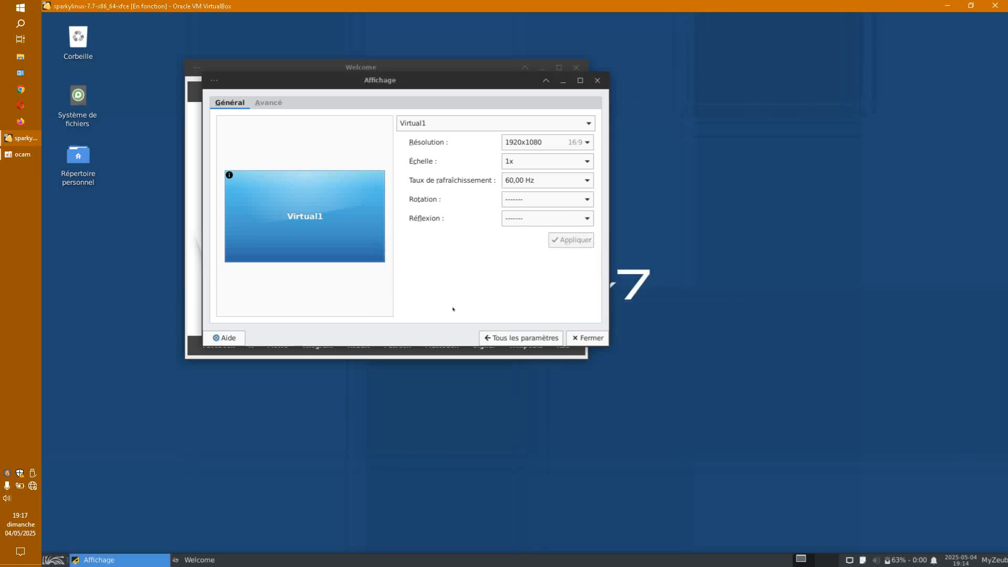
click(586, 338)
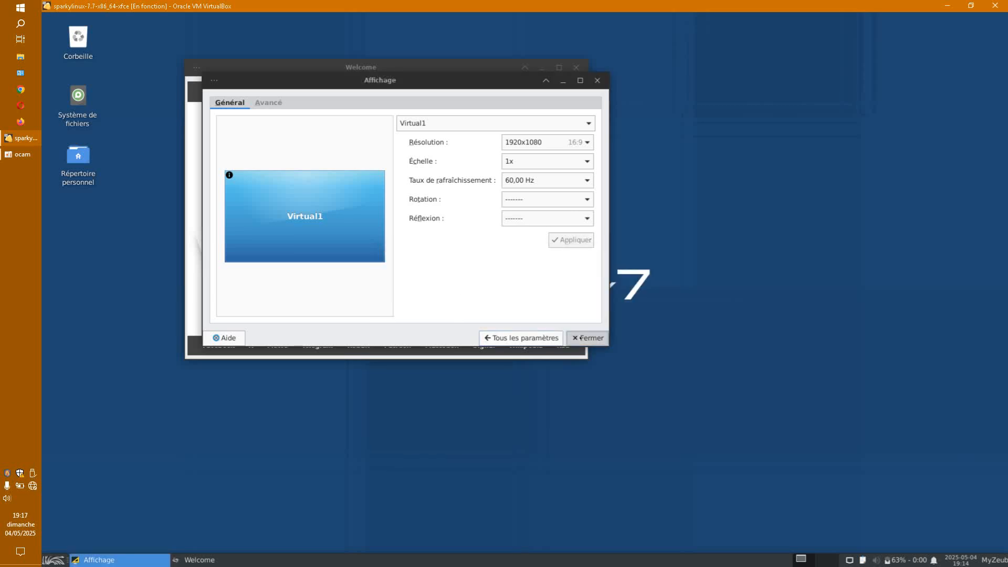
drag(490, 65, 563, 51)
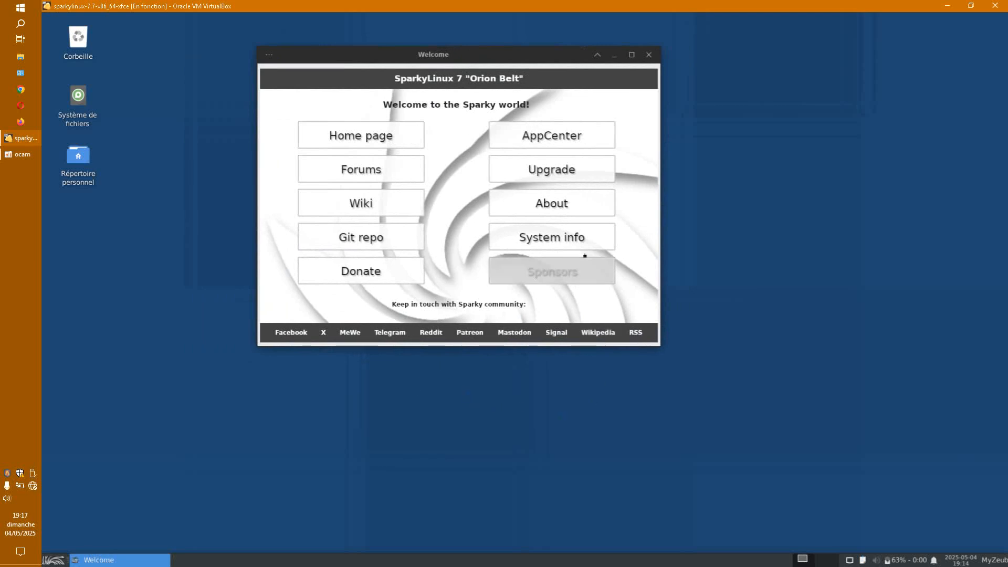
Step: Start the system upgrade from the Welcome window, authorizing it with the user password
click(553, 172)
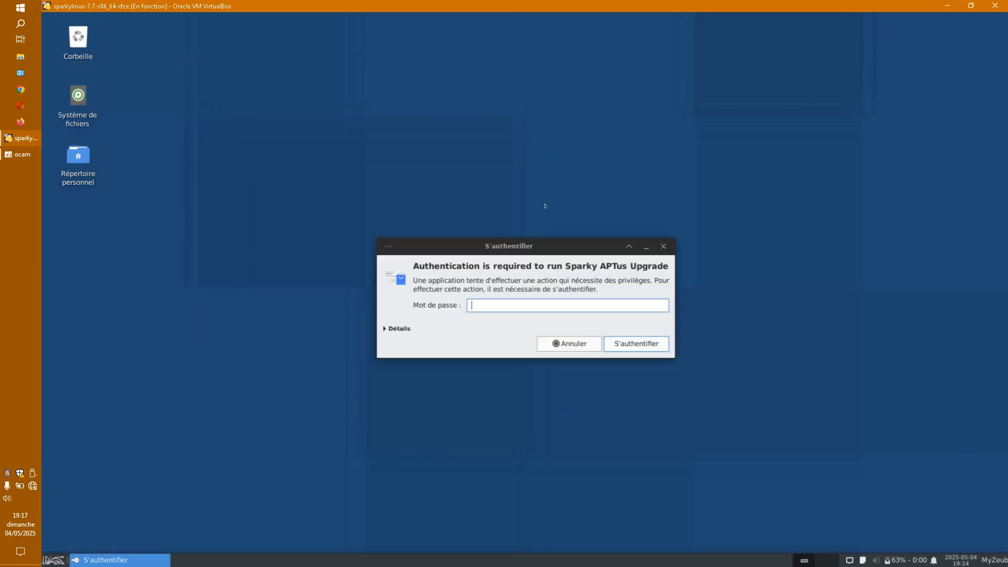
text(****)
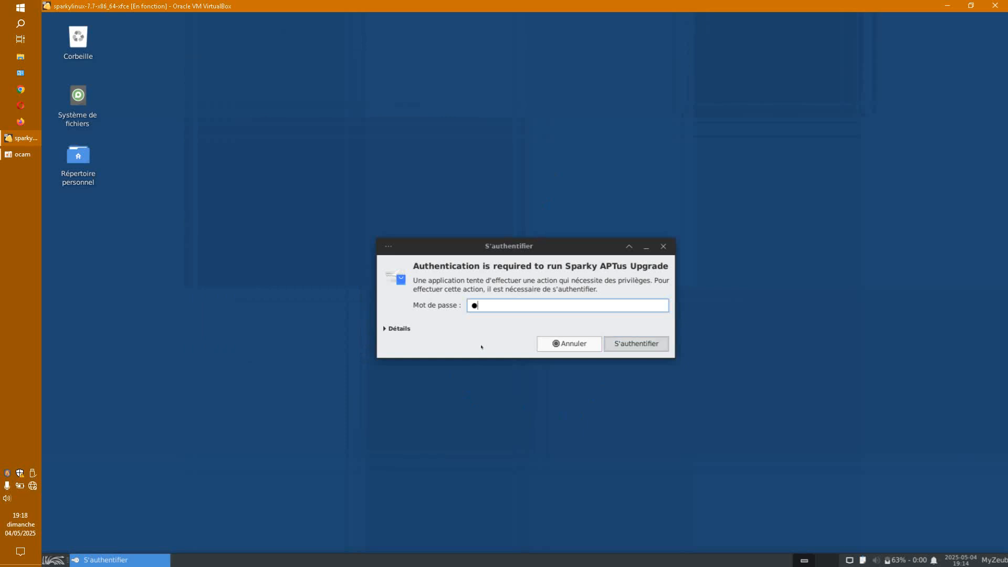
key(Return)
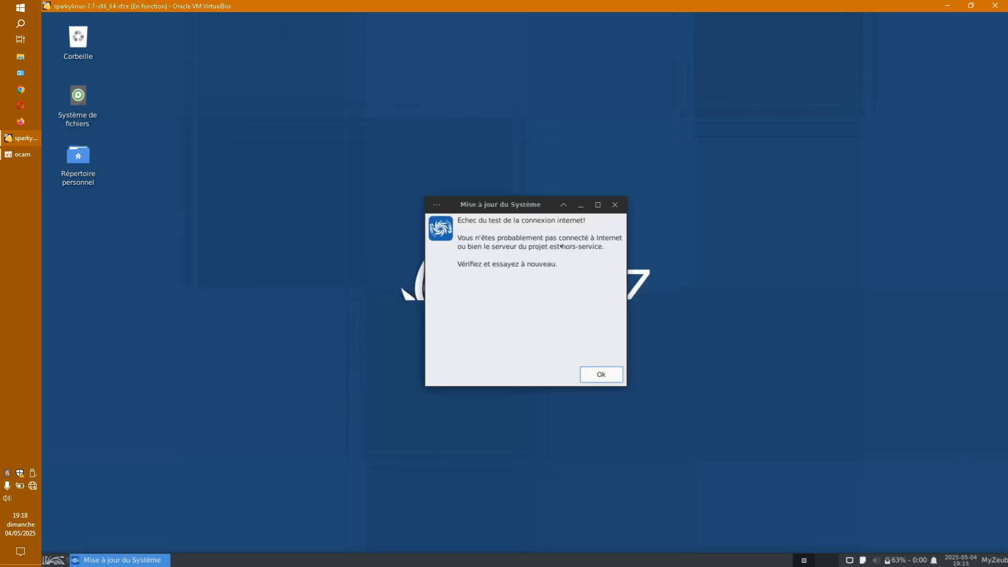
Step: Connect the host to the Wi-Fi network and dismiss the guest's internet connection error
click(33, 487)
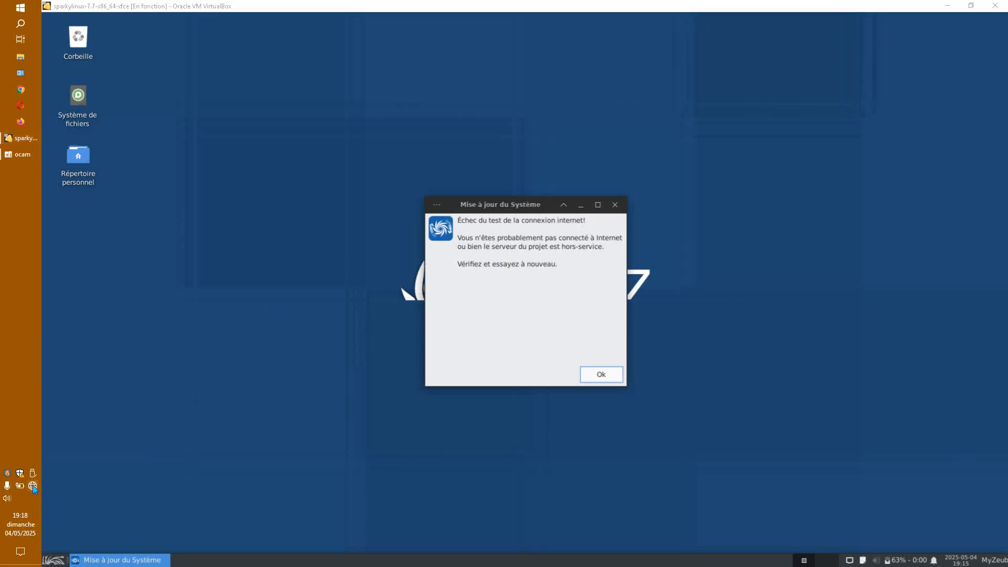
click(92, 278)
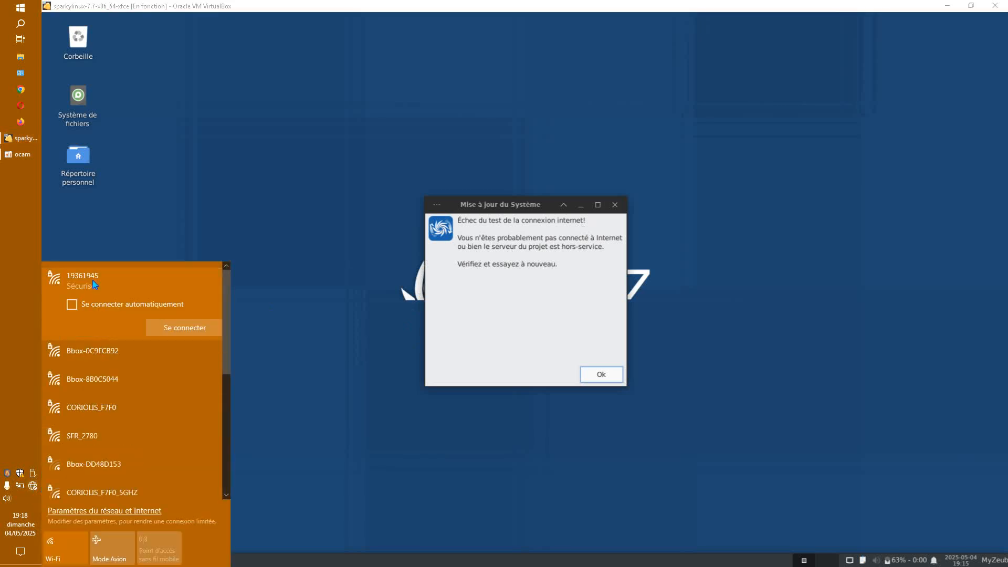
click(165, 333)
click(339, 310)
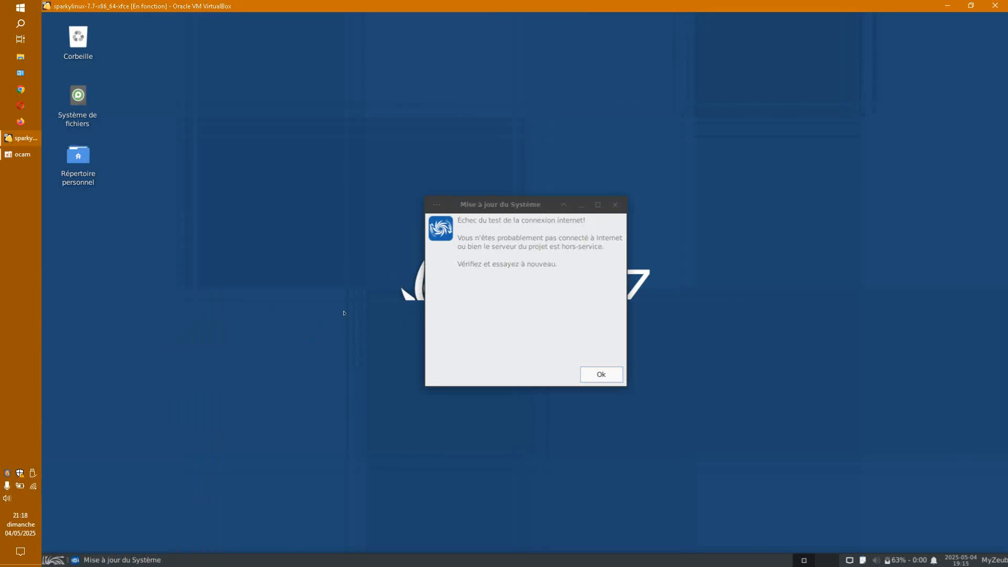
click(609, 375)
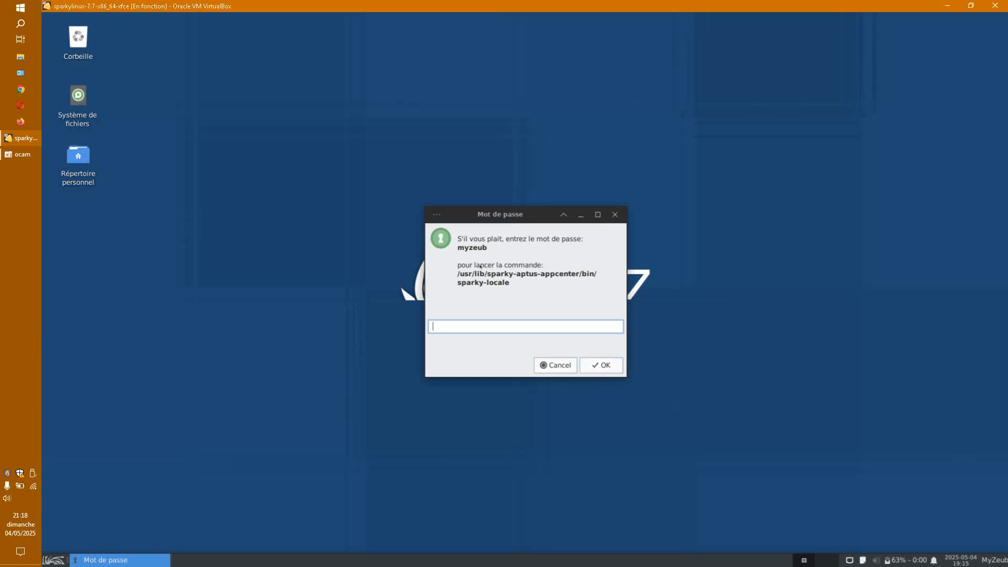
Step: Authorize the locale tool with the password and select French in the APTus AppCenter list
text(x)
key(Return)
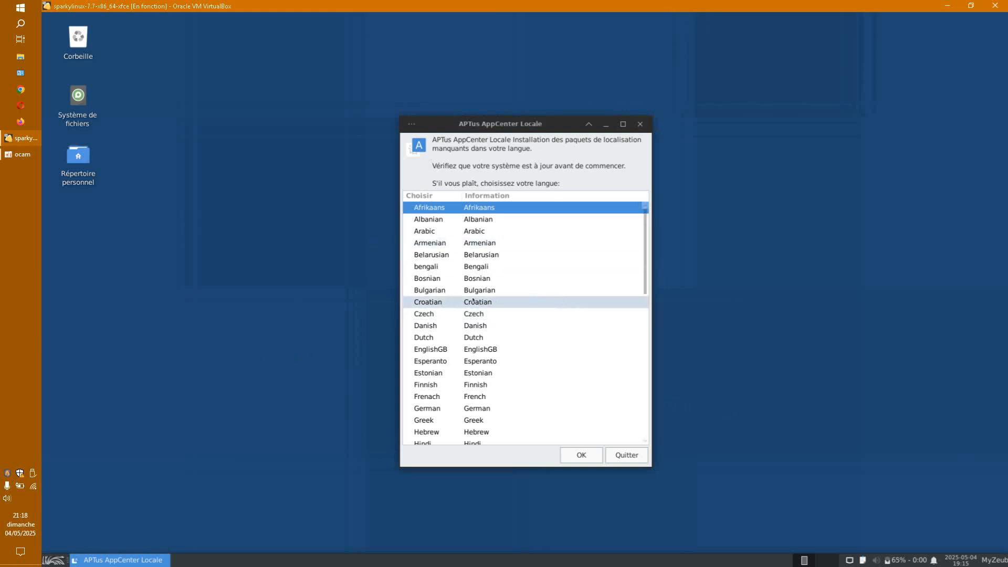
scroll(457, 300, down, 1)
scroll(457, 300, down, 4)
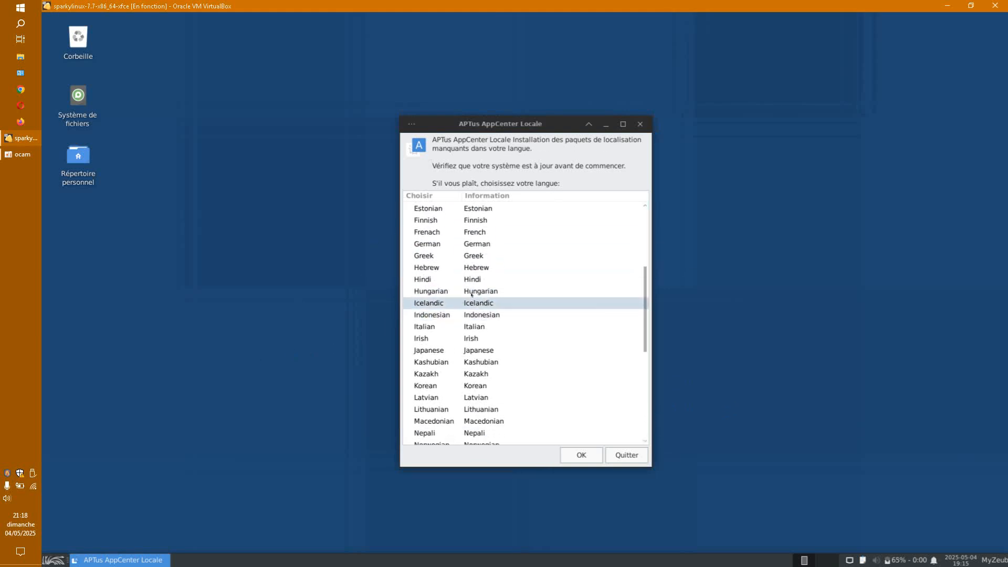
click(475, 232)
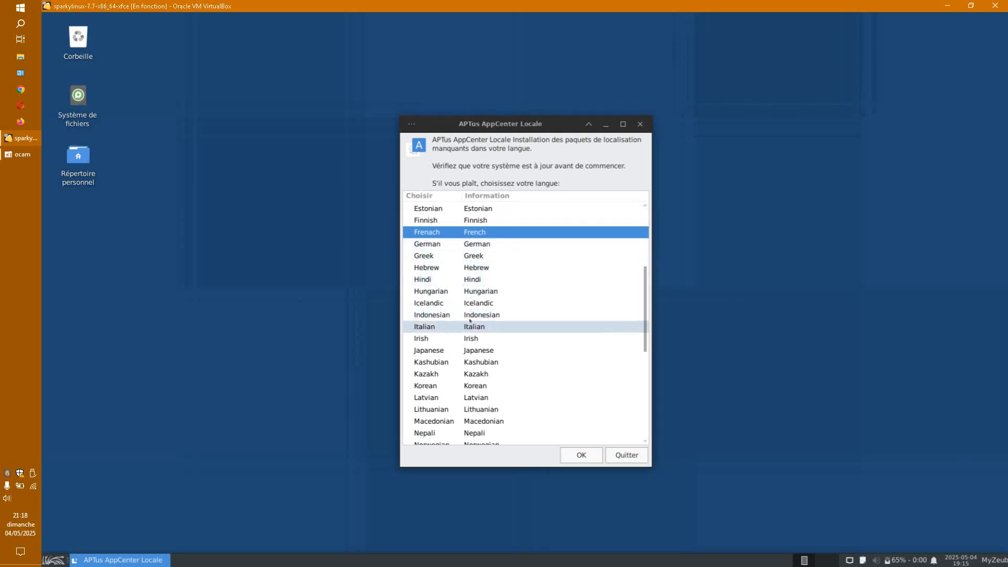
Step: Review the language list and confirm French as the AppCenter language with OK
scroll(462, 303, up, 1)
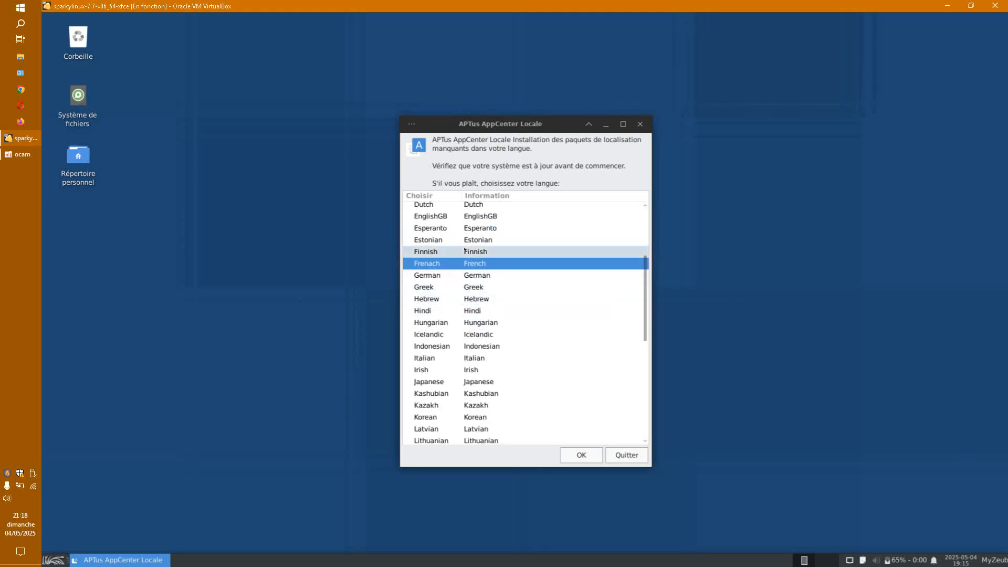
scroll(476, 299, up, 1)
scroll(477, 298, up, 1)
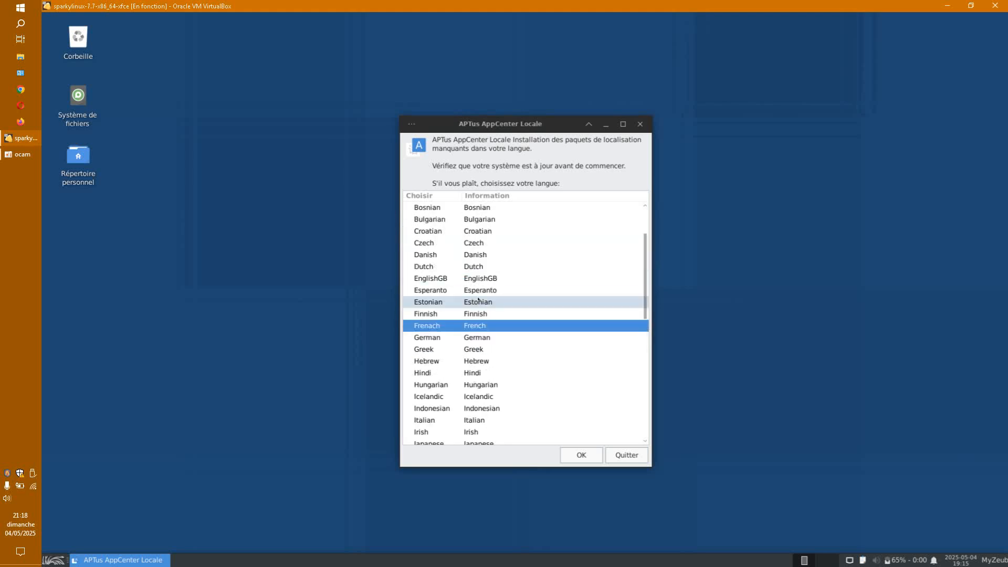
scroll(478, 299, down, 1)
scroll(478, 299, down, 3)
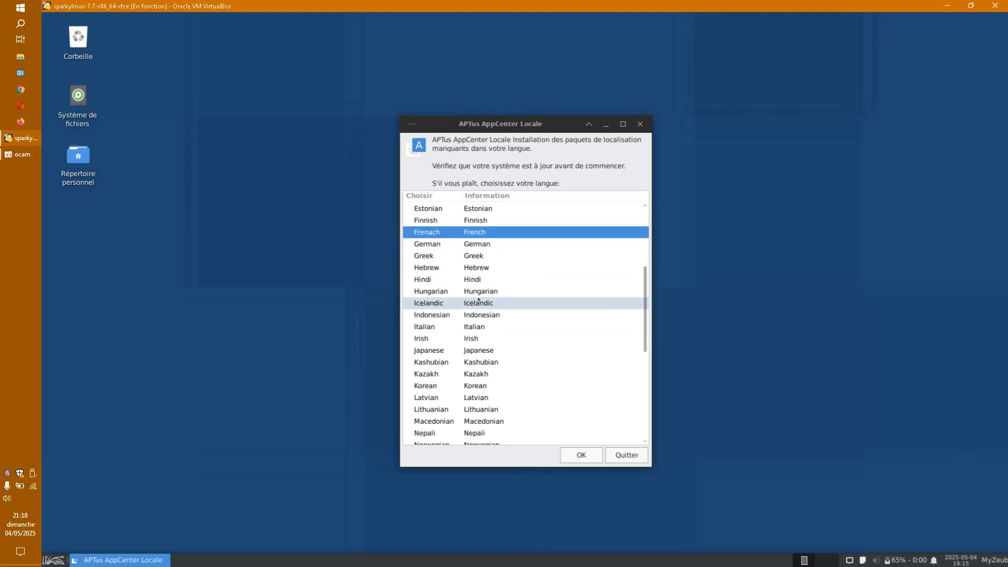
scroll(478, 298, down, 1)
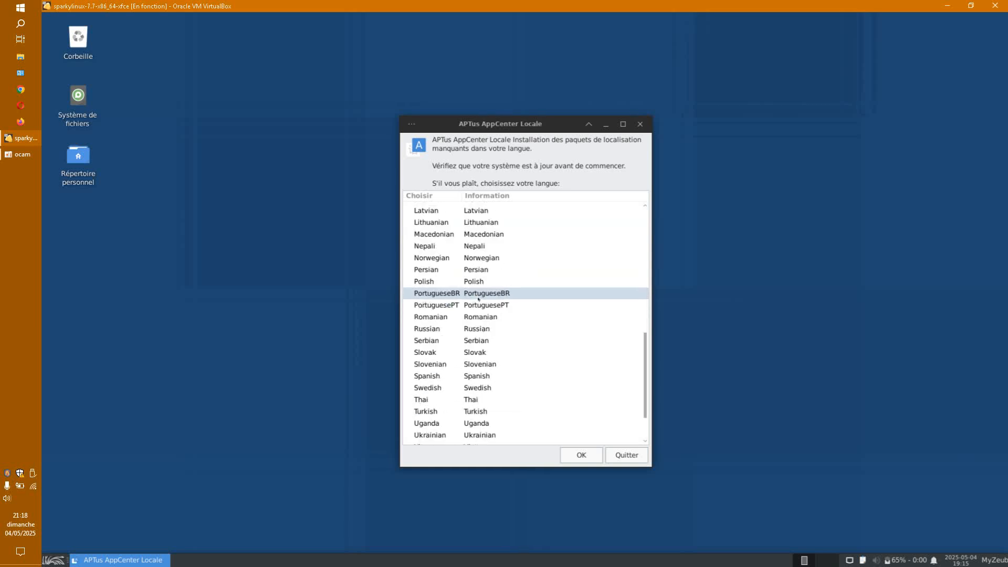
scroll(478, 299, down, 1)
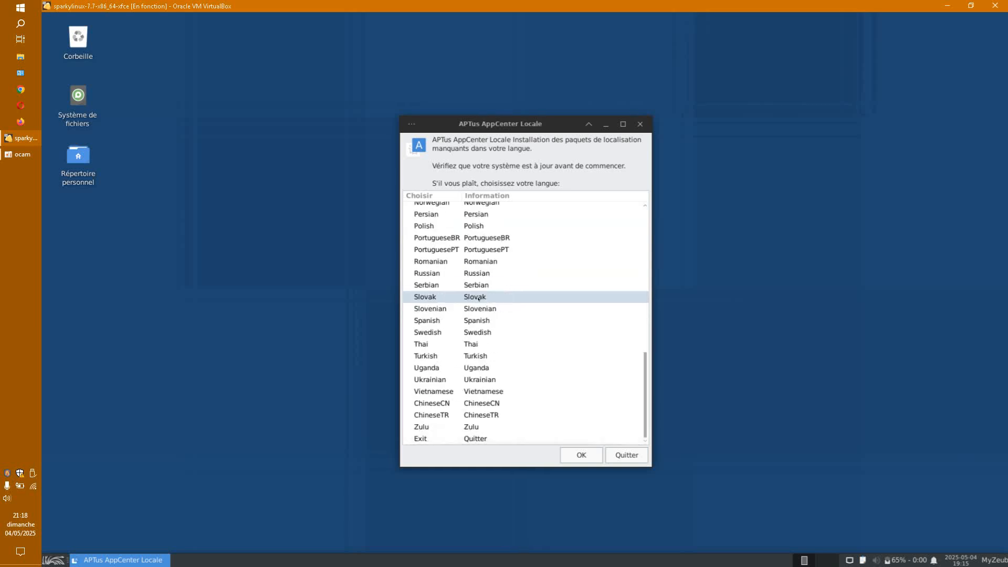
scroll(477, 299, up, 5)
scroll(477, 300, up, 3)
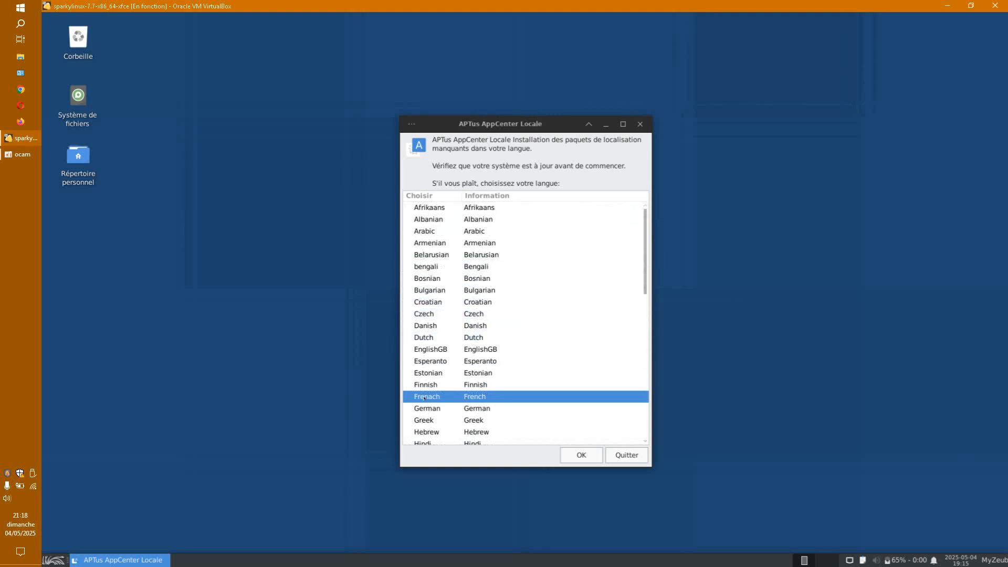
click(584, 455)
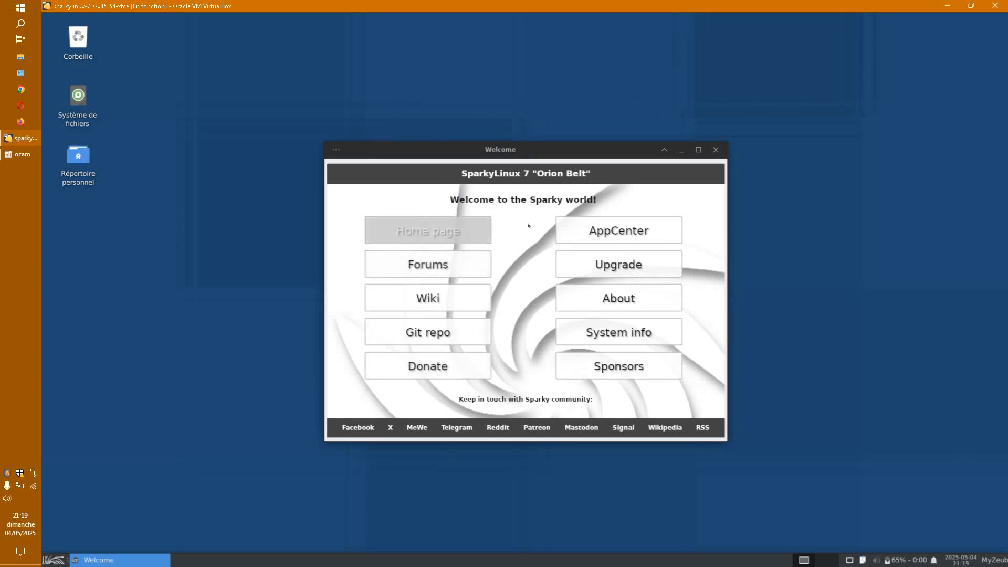
Step: Rerun the system upgrade, authorizing it with the user password
click(603, 264)
text(1)
key(Return)
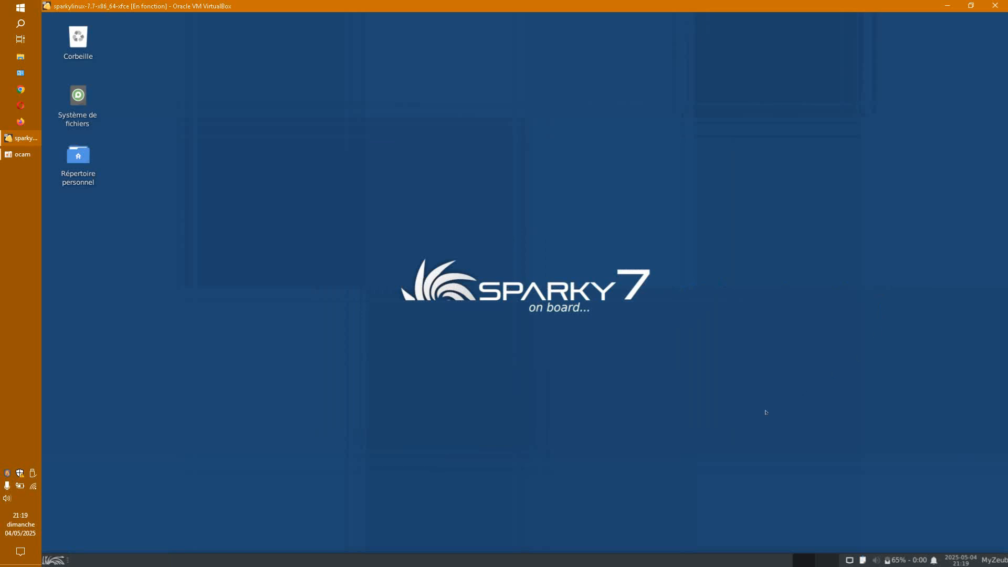
Step: Remove the workspace switcher from the panel and acknowledge the system-is-up-to-date message
right_click(831, 561)
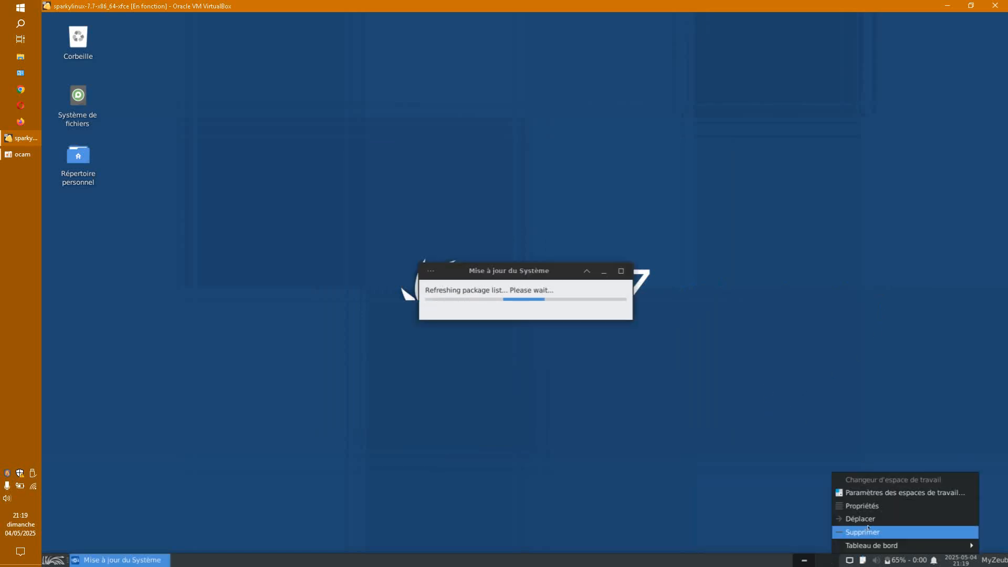
click(868, 530)
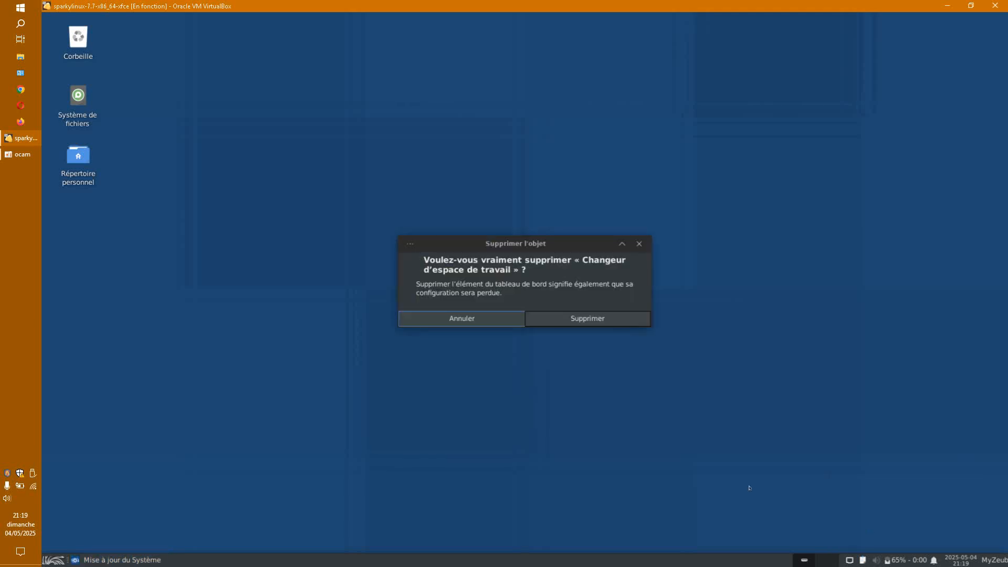
click(591, 321)
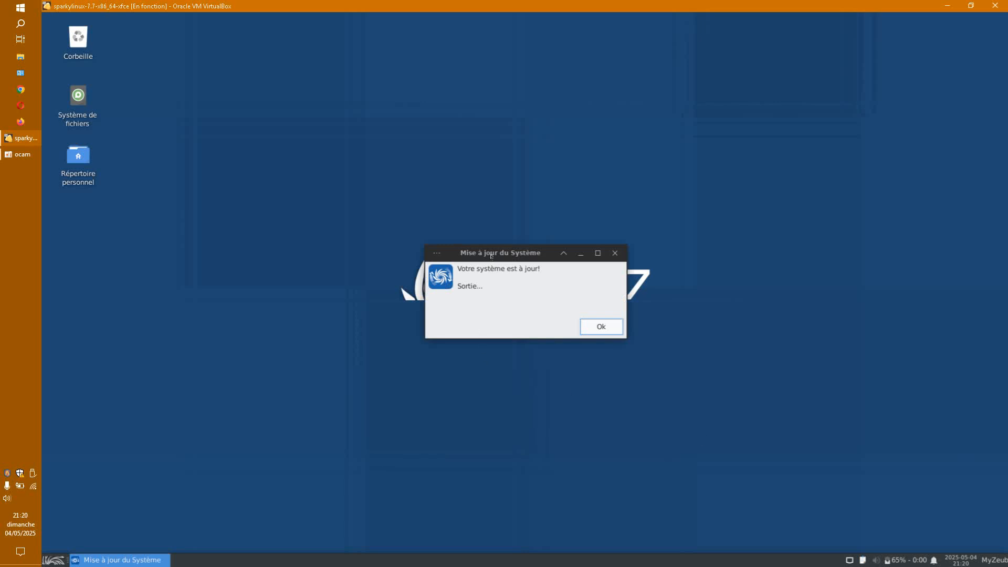
click(580, 284)
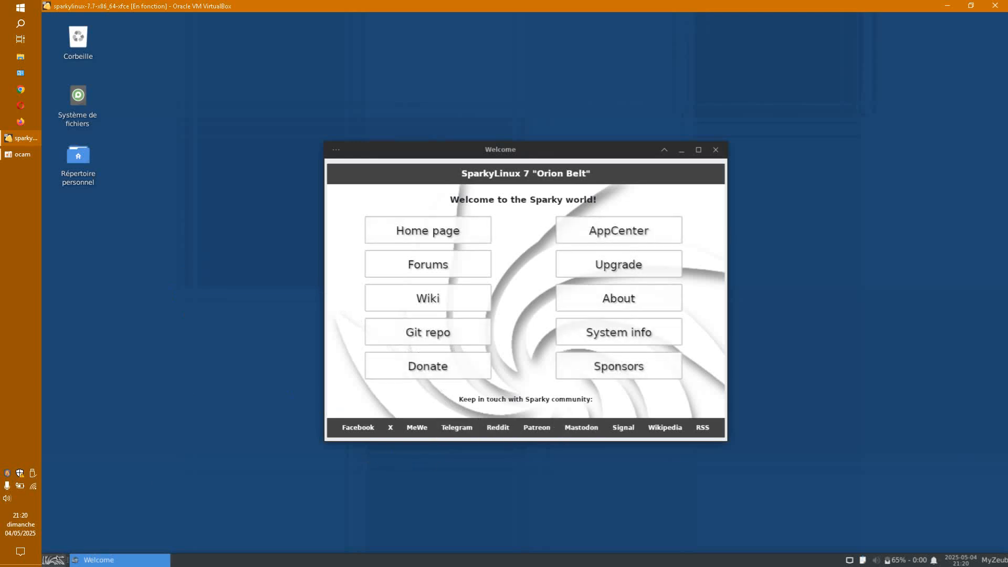
Step: Browse the Whisker menu's Graphics and Internet apps and inspect HexChat's options
click(53, 560)
click(181, 455)
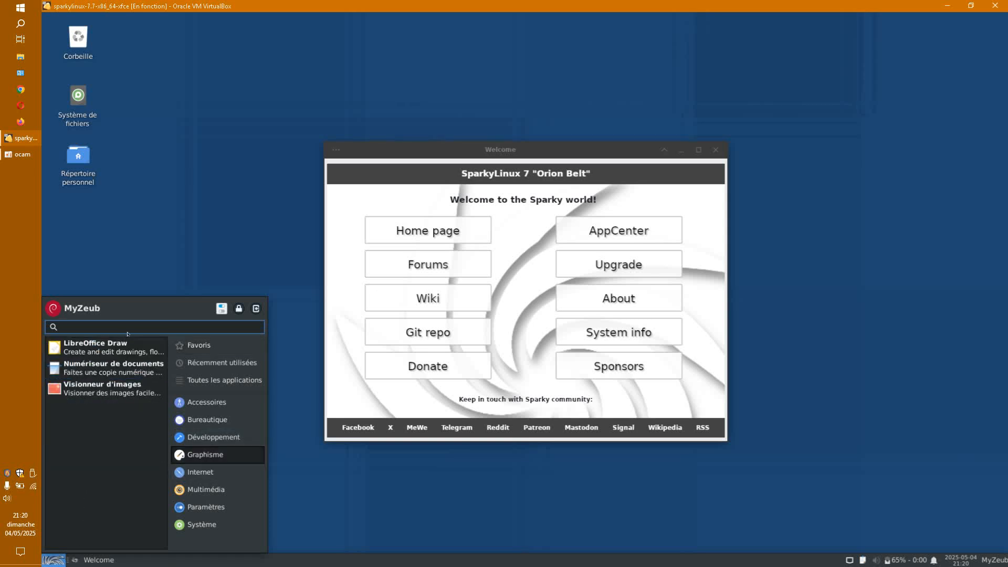
click(200, 472)
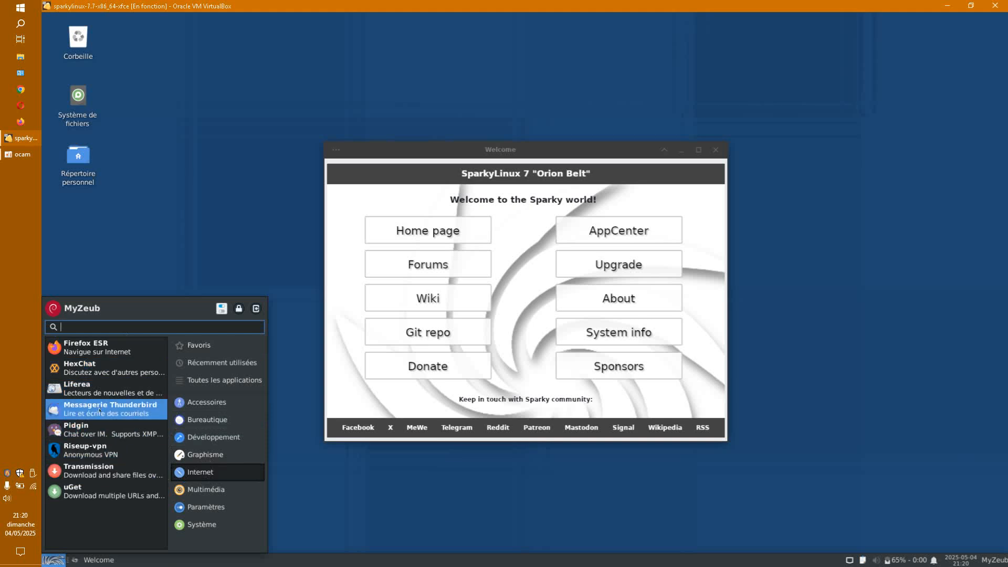
right_click(86, 368)
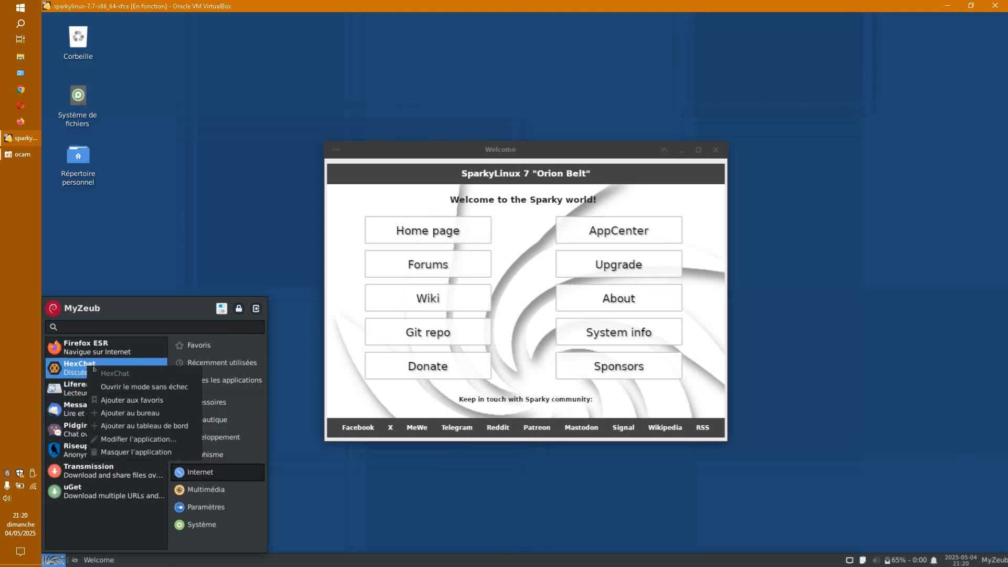
key(Escape)
Step: Launch APTus AppCenter from the Welcome window, authenticating with the password
click(615, 231)
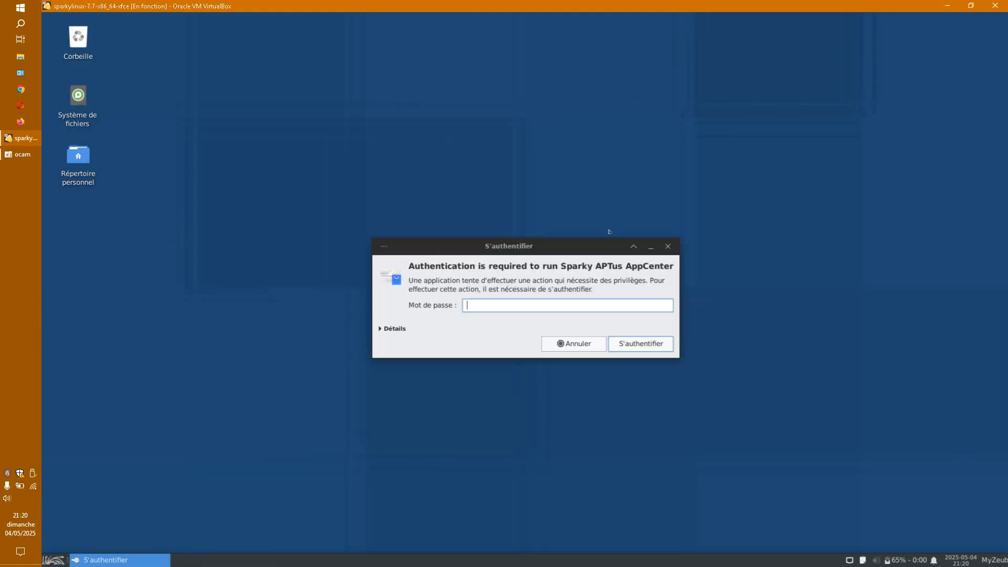
text(live)
key(Return)
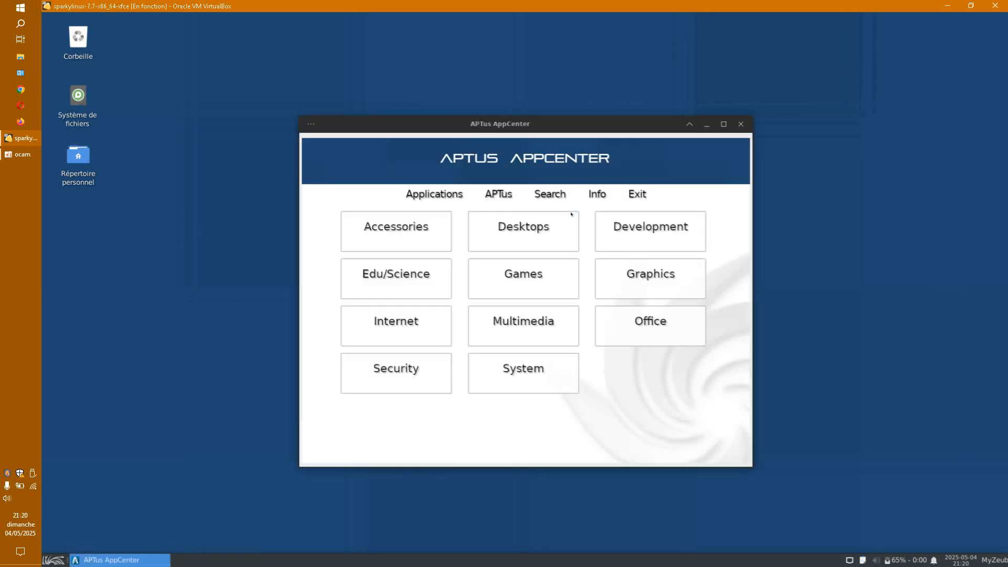
Step: Open the AppCenter's Internet category and keyword search, checking the menu's internet apps for HexChat
drag(597, 136, 582, 102)
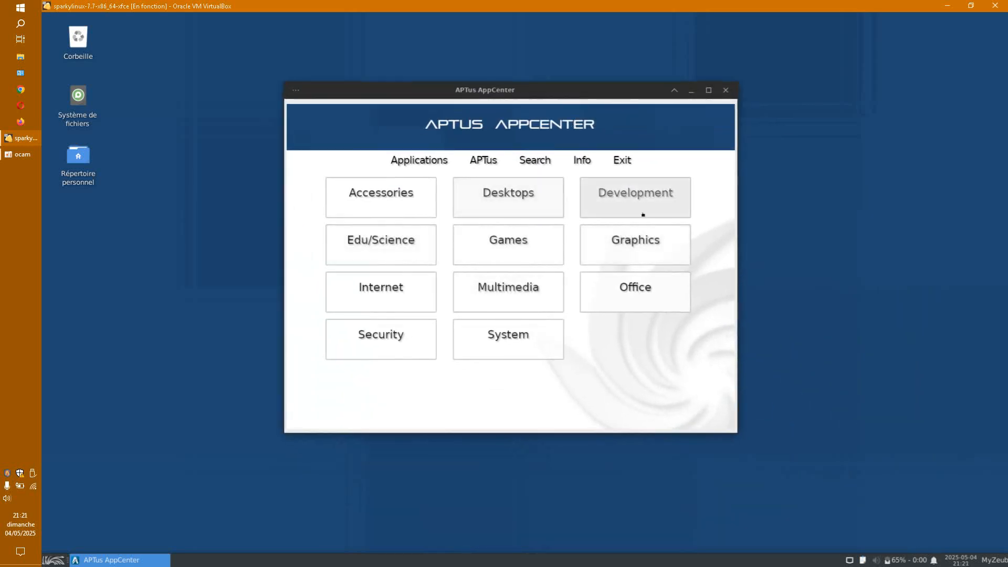
click(55, 559)
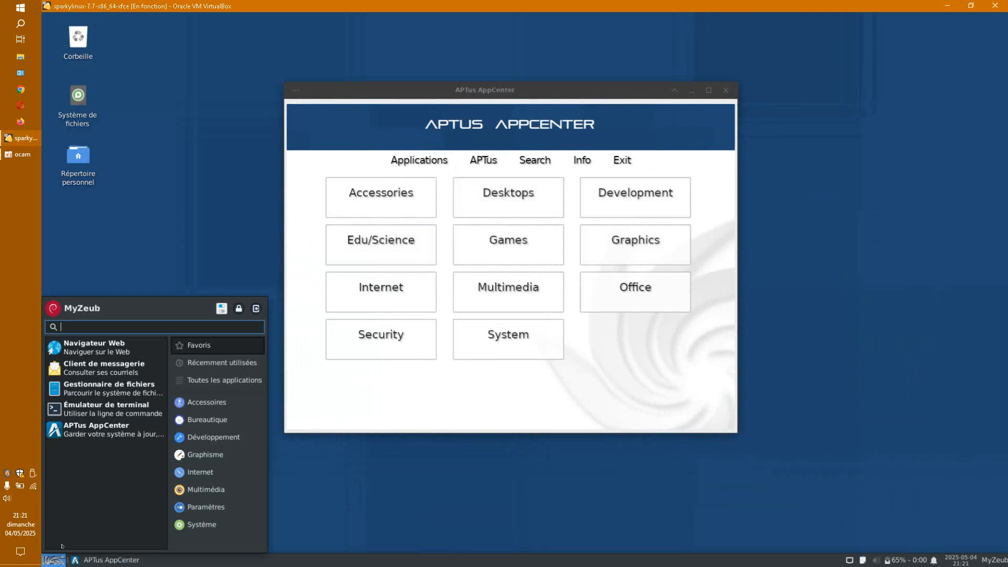
click(178, 470)
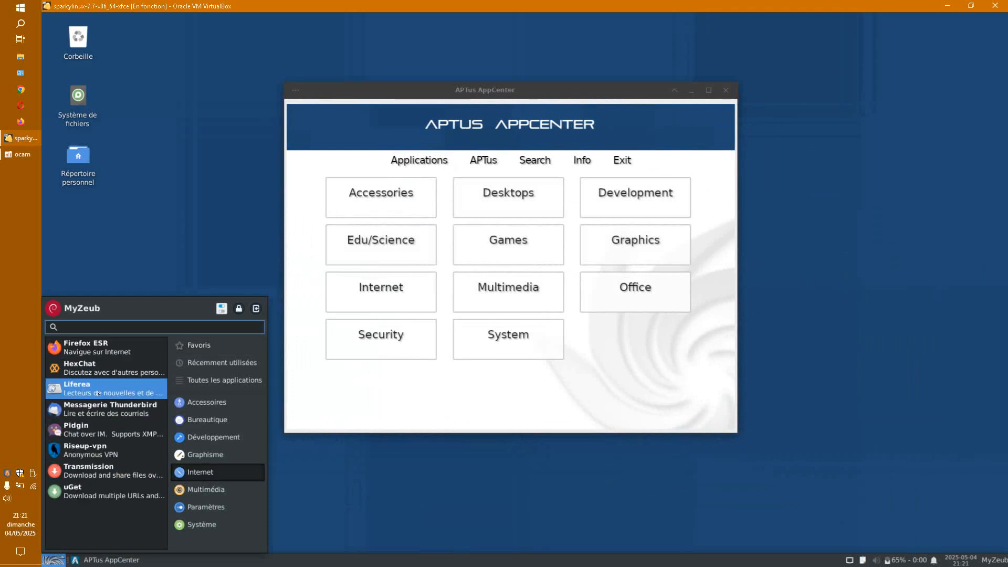
click(405, 293)
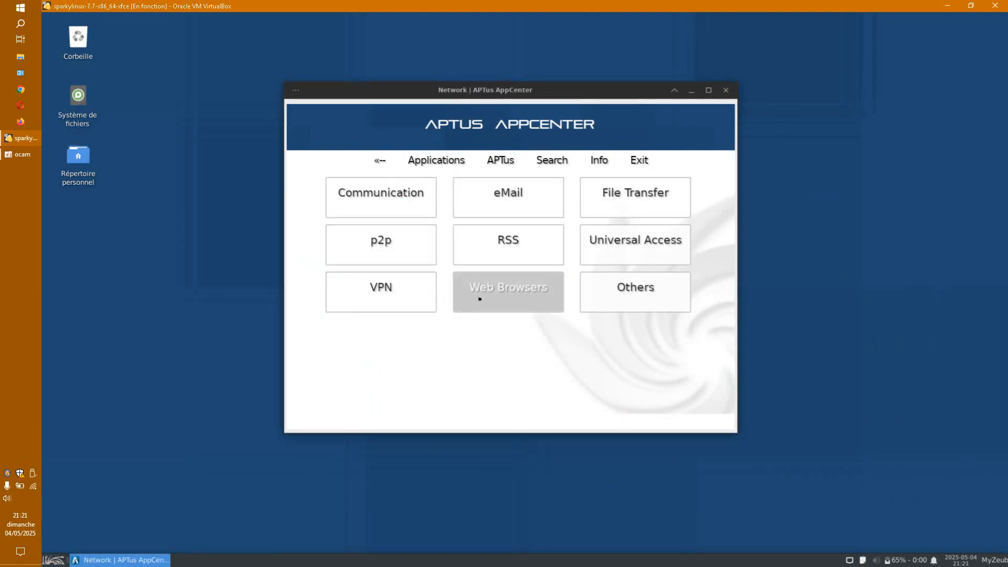
click(551, 162)
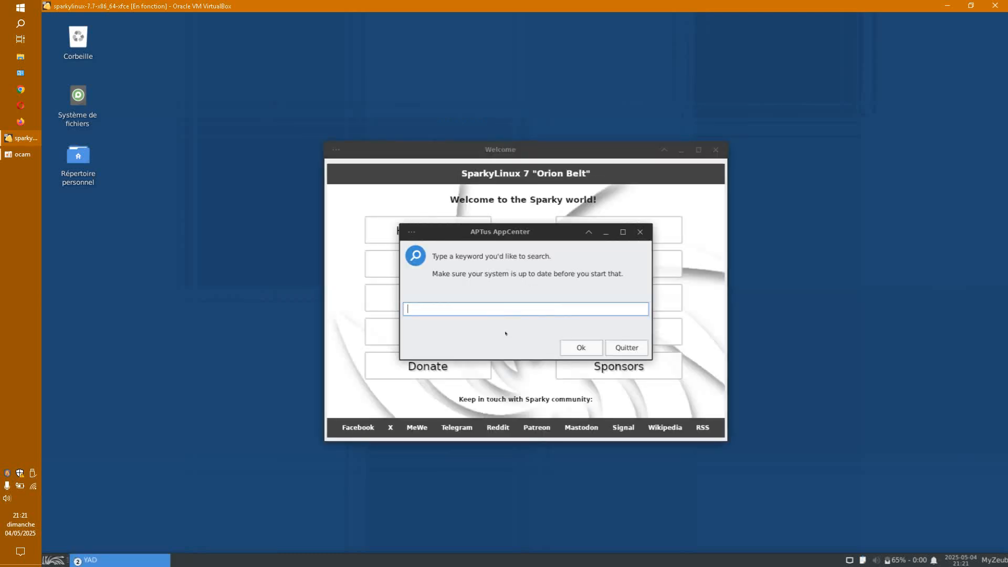
click(53, 559)
click(204, 472)
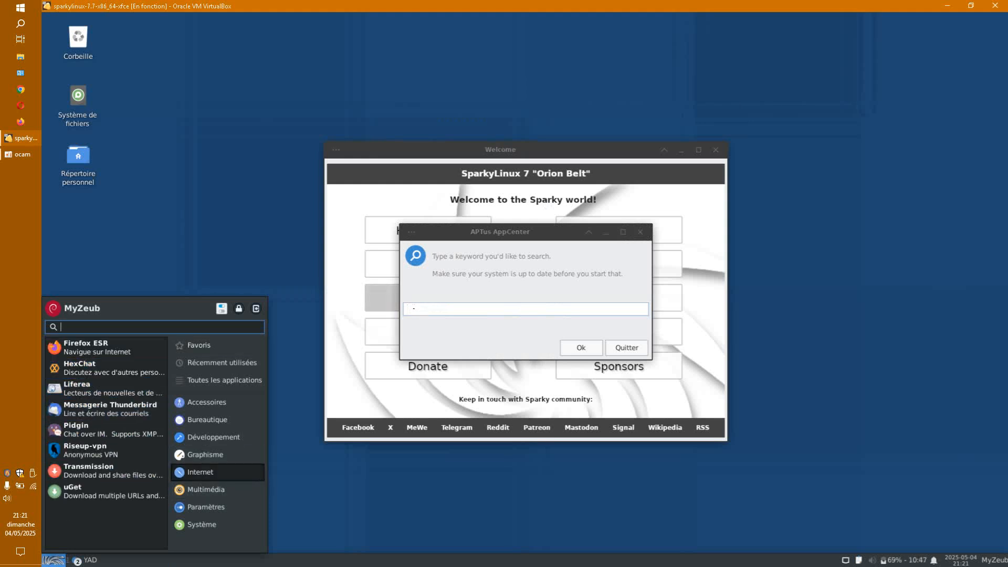
Step: Search the AppCenter for 'hexch', then quit it from the HexChat tile's menu
click(414, 308)
text(hexcha)
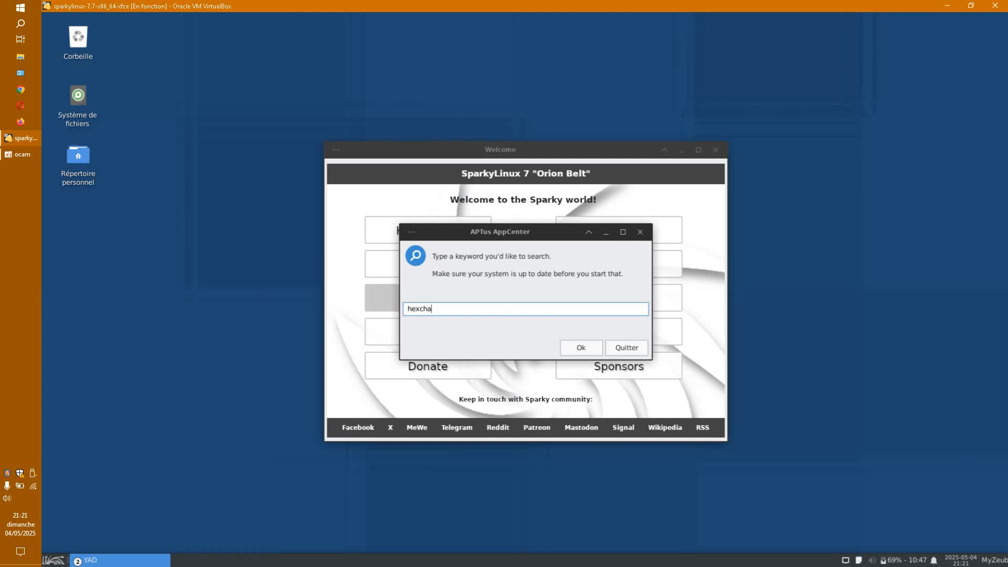
key(Return)
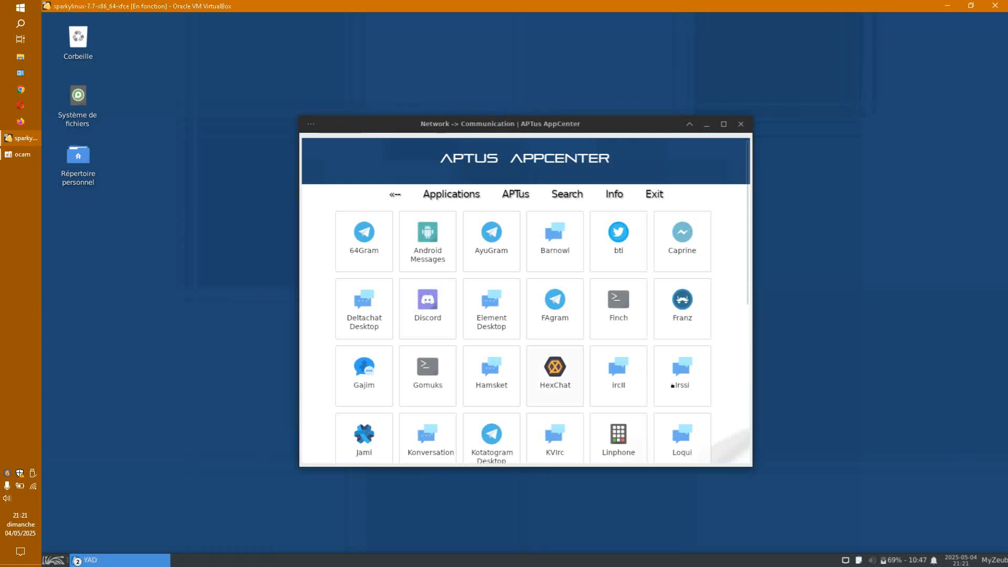
right_click(558, 375)
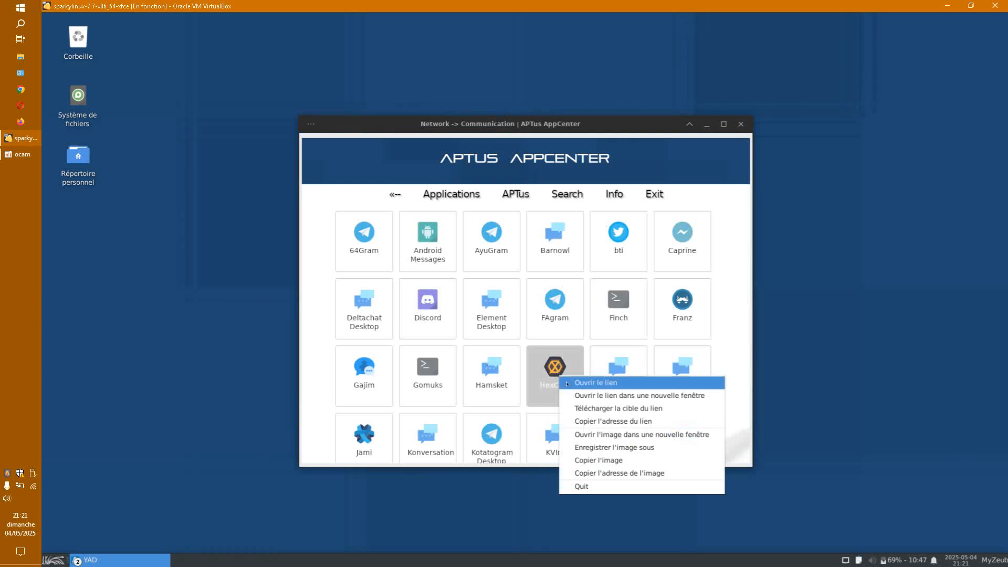
click(547, 366)
click(547, 365)
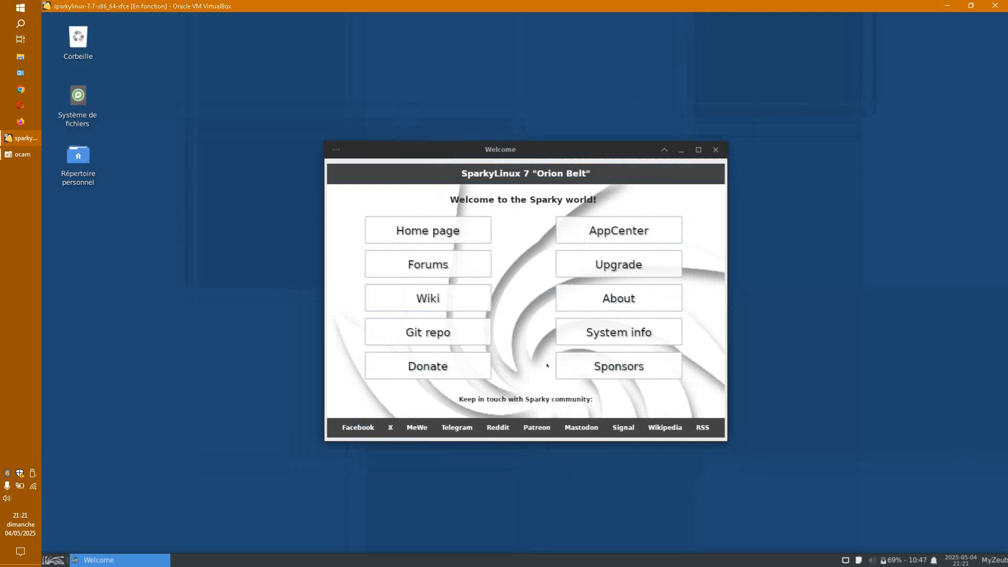
Step: Choose Enlèvement on the AppCenter's hexchat package page and bring the confirmation terminal forward
click(637, 221)
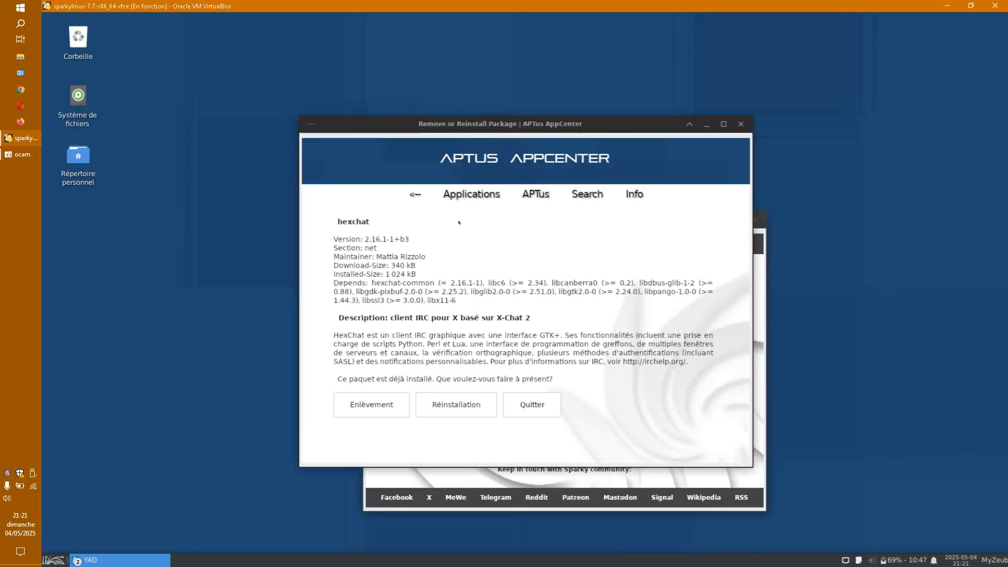
drag(483, 124, 492, 71)
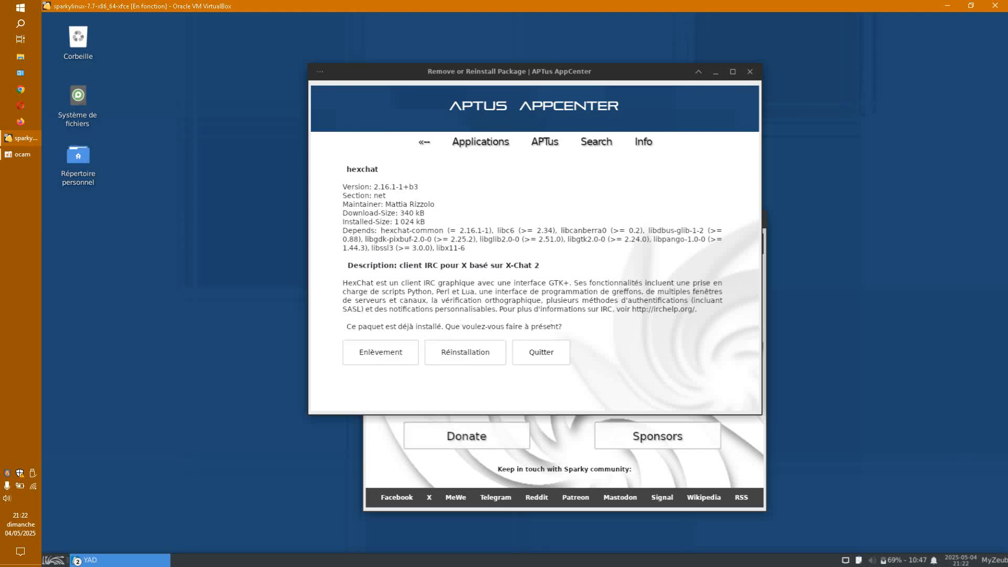
drag(343, 326, 568, 326)
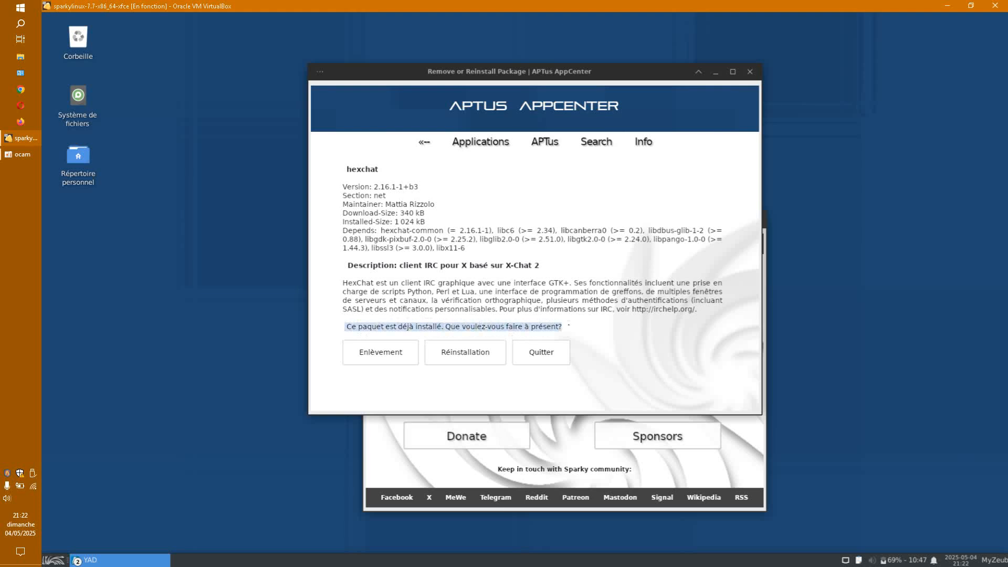
click(375, 353)
drag(452, 121, 142, 66)
drag(548, 171, 647, 211)
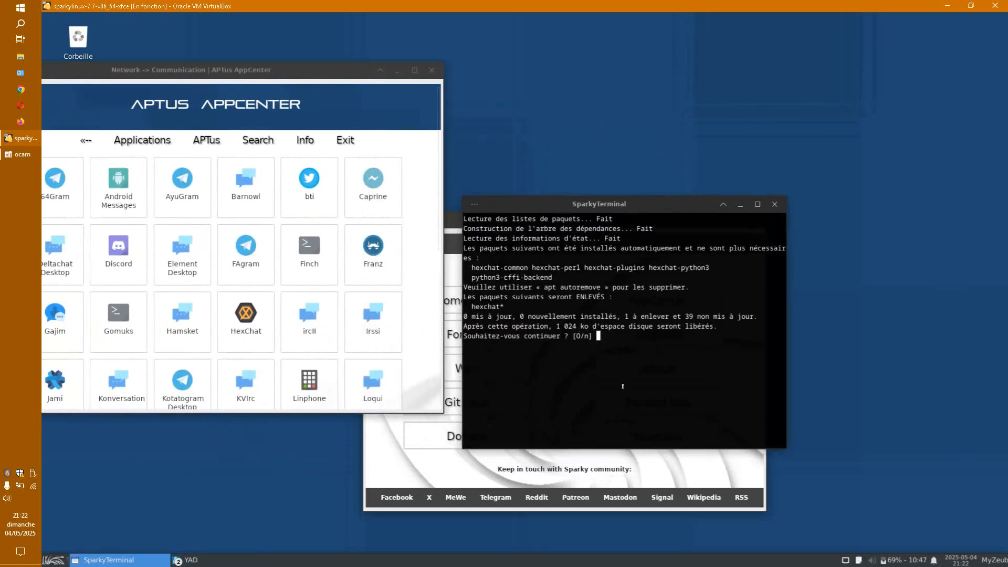
Step: Answer 'o' at the [O/n] prompt to confirm removing hexchat
text(o)
key(Return)
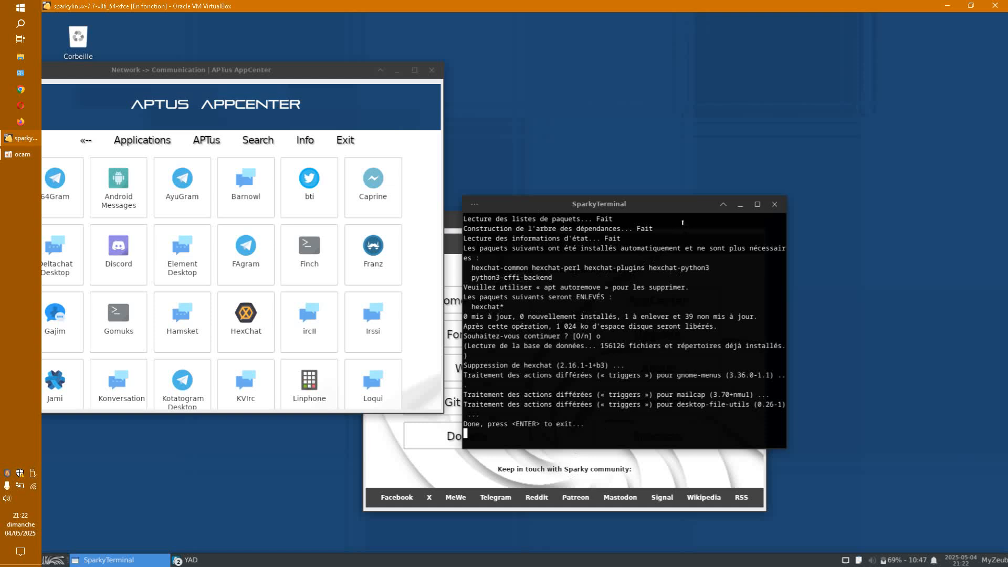
right_click(664, 205)
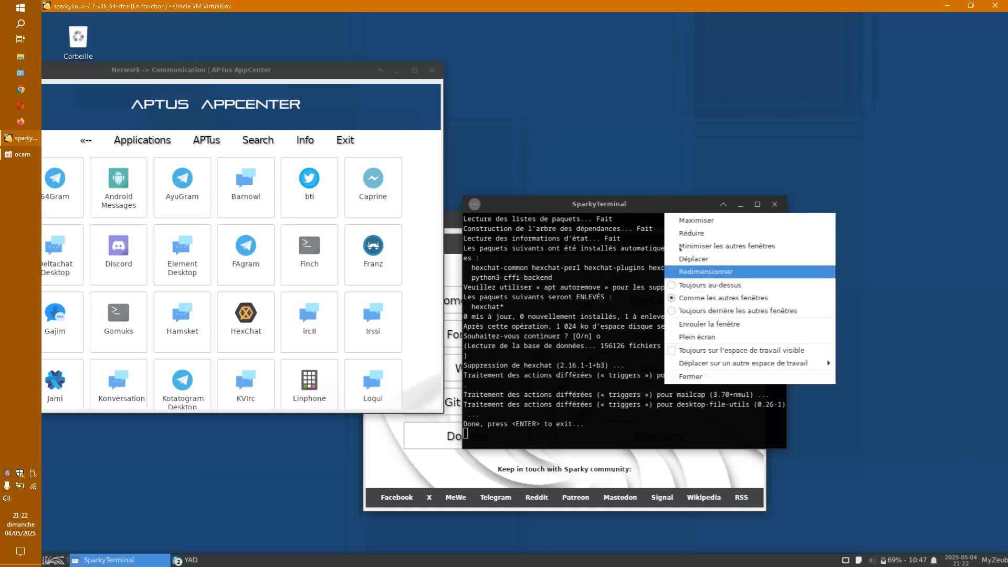
click(656, 223)
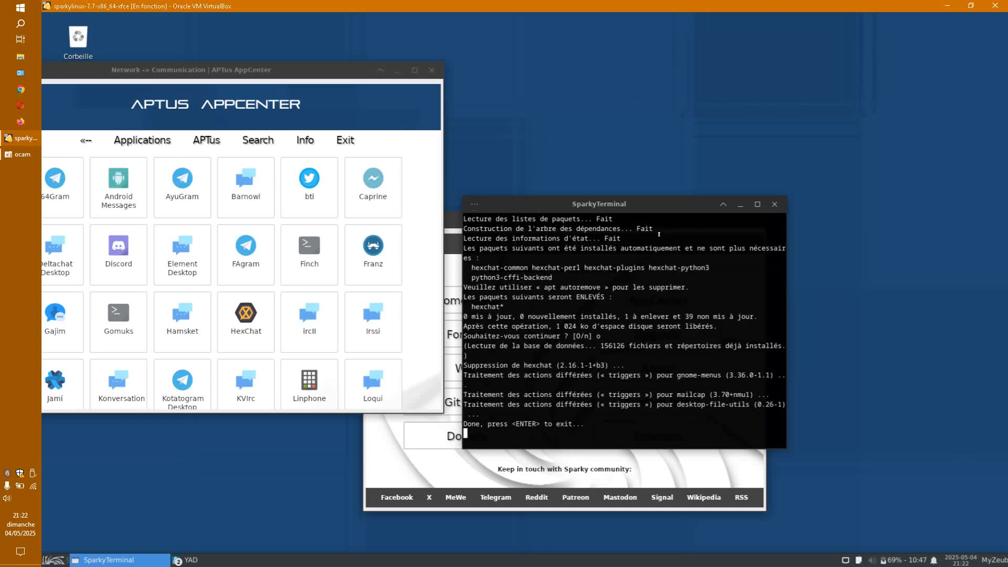
drag(671, 208, 760, 213)
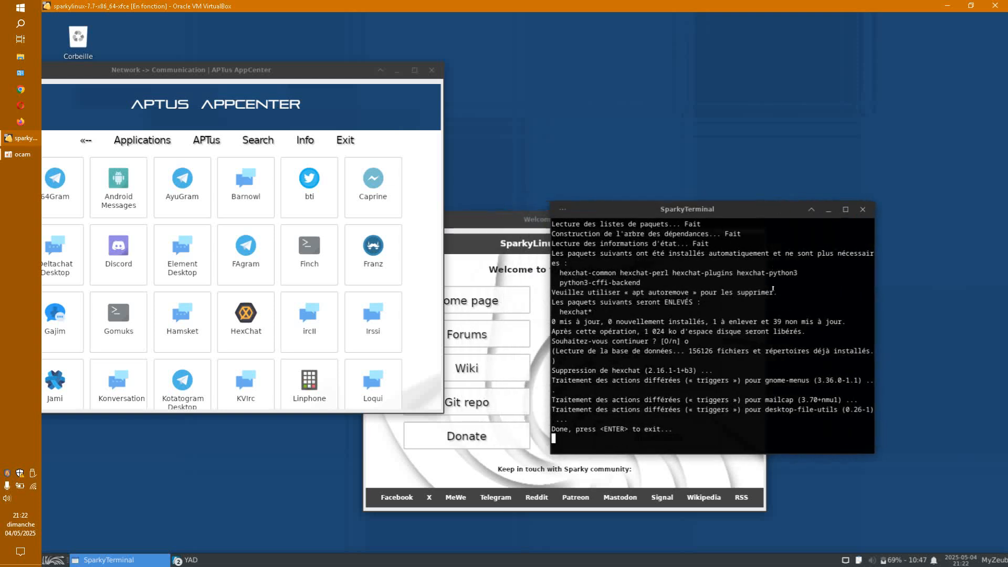
Step: Widen the terminal, close it once the removal finishes, and move the AppCenter window aside
click(560, 210)
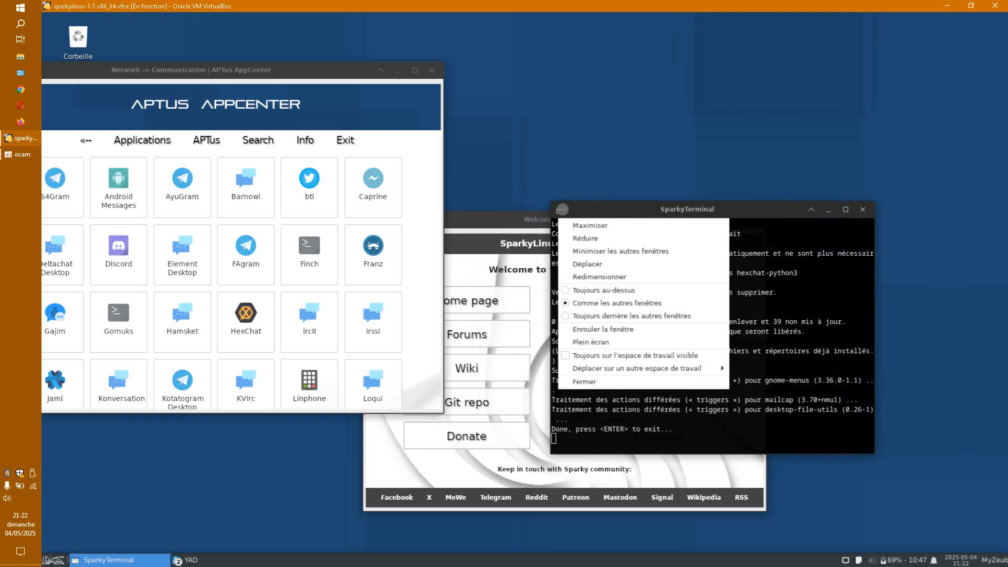
click(740, 212)
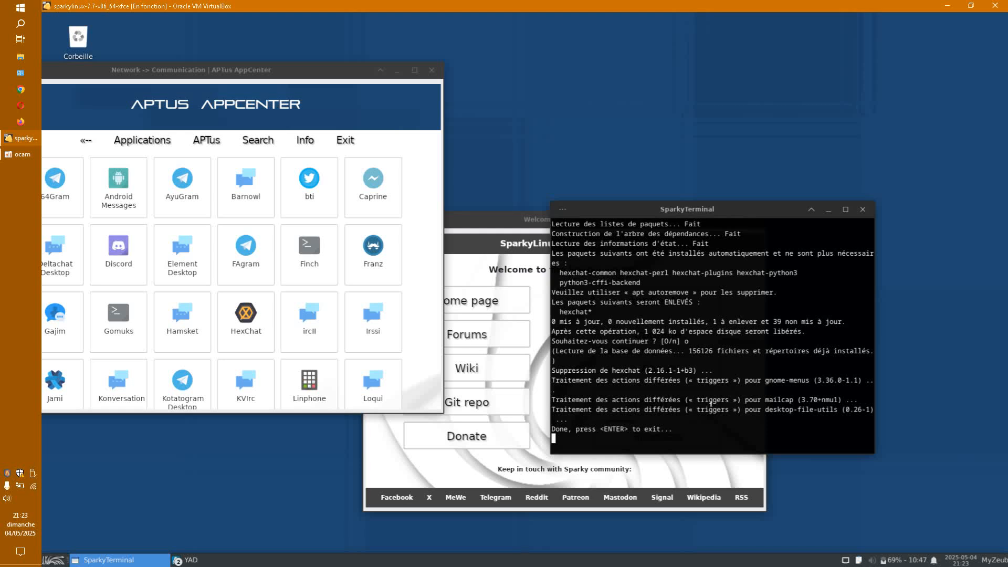
drag(868, 377, 968, 378)
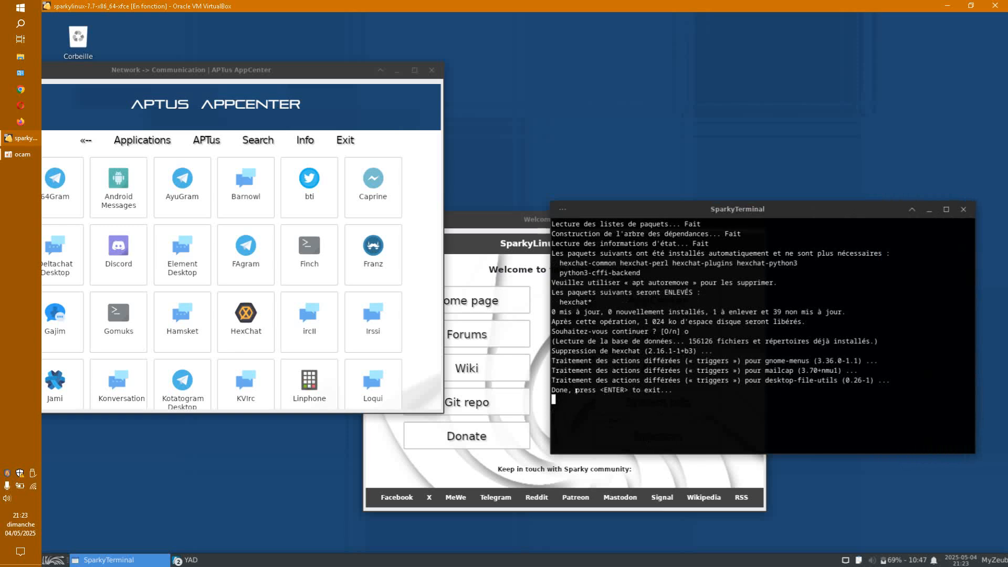
key(Return)
drag(329, 75, 483, 62)
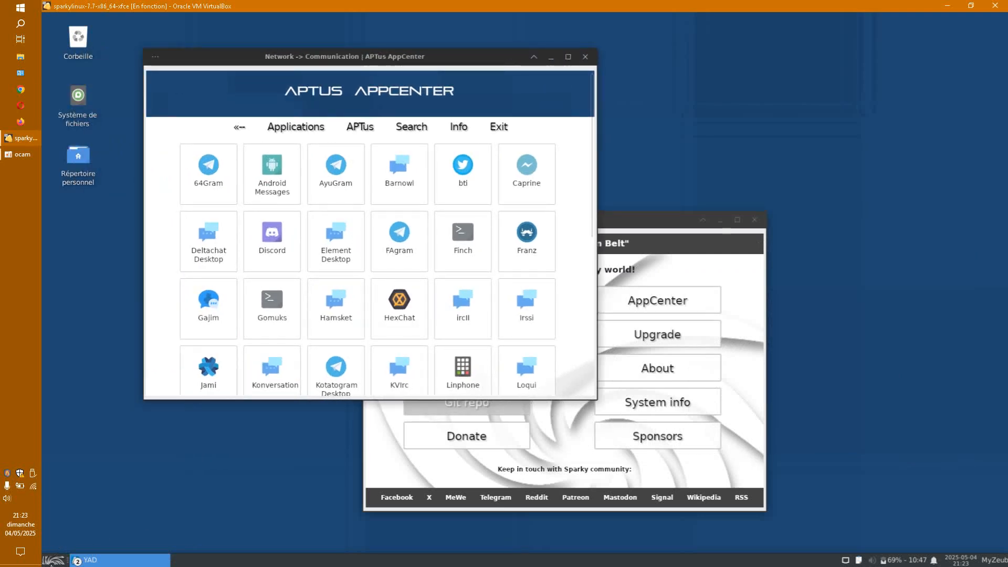
Step: Verify HexChat is gone from the Internet apps menu and search the AppCenter for 'liferea'
click(53, 560)
click(200, 472)
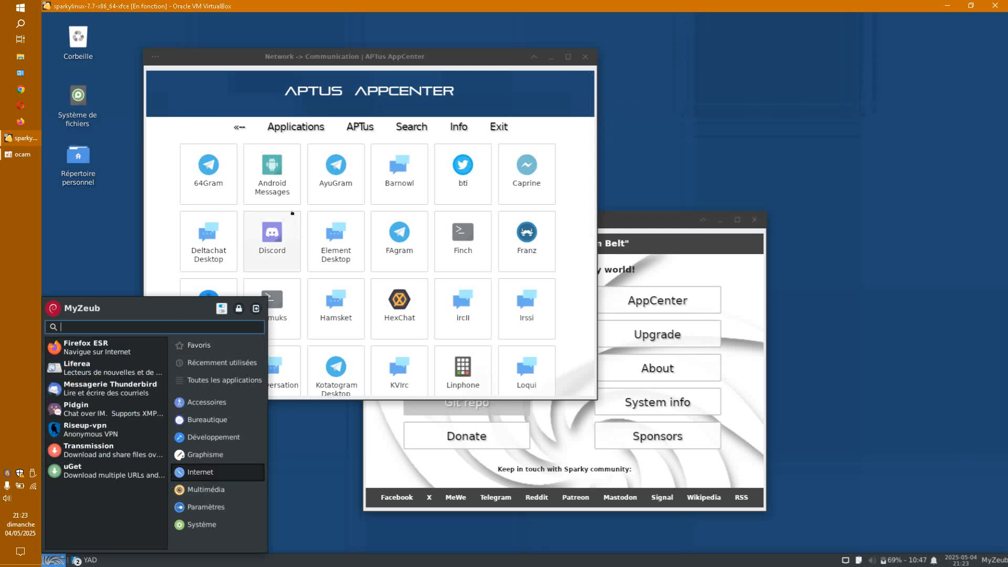
drag(394, 56, 508, 83)
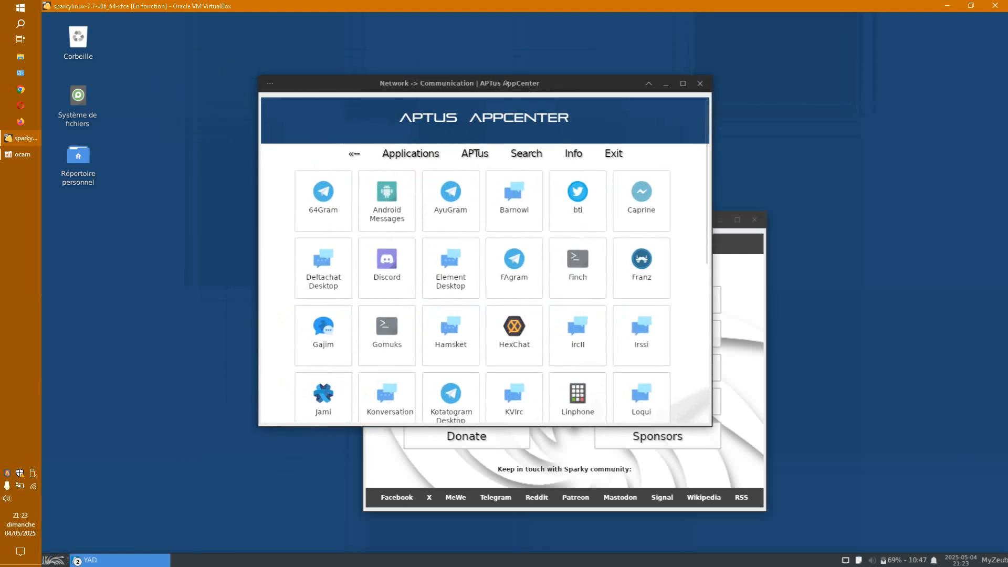
click(527, 162)
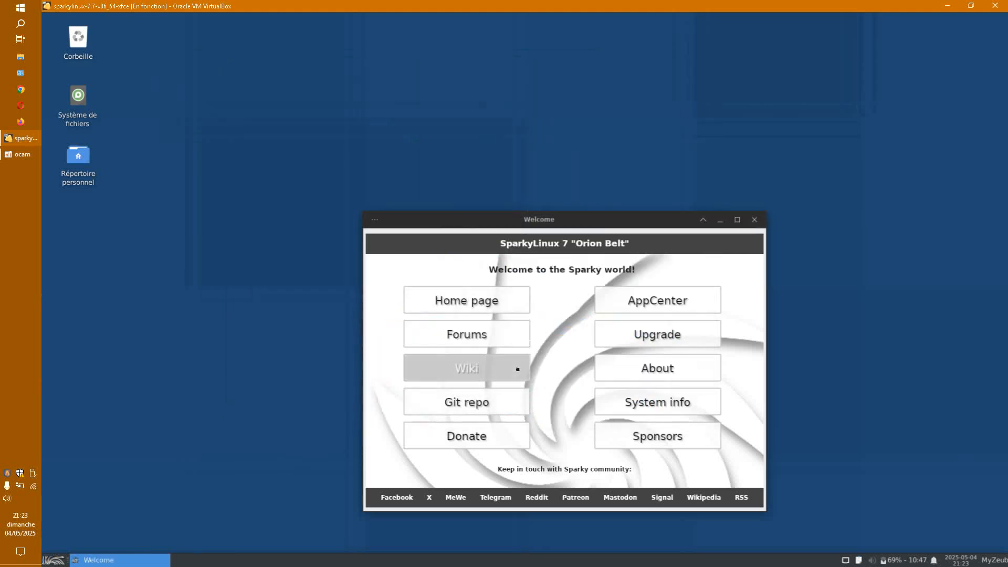
text(liferea)
click(580, 348)
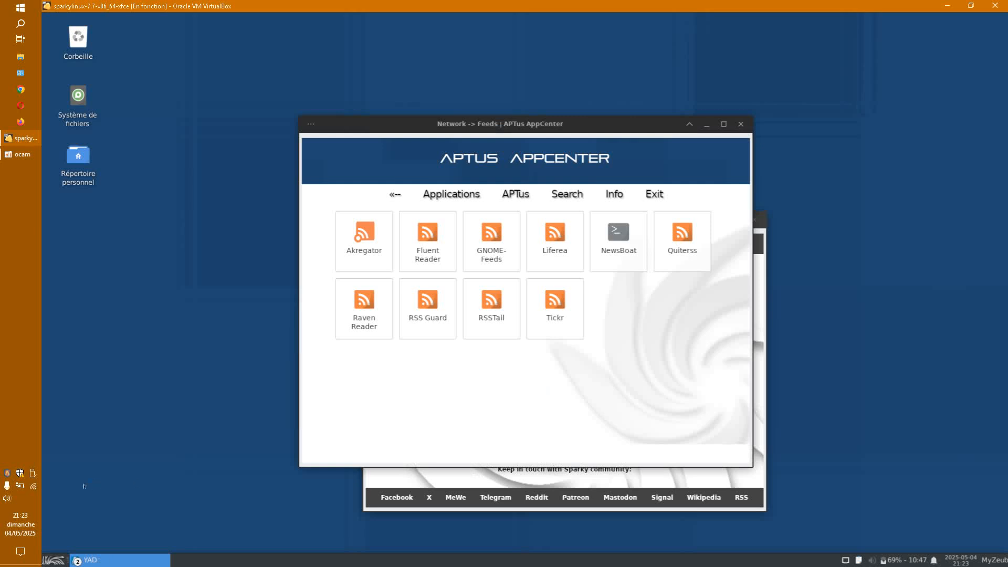
click(52, 560)
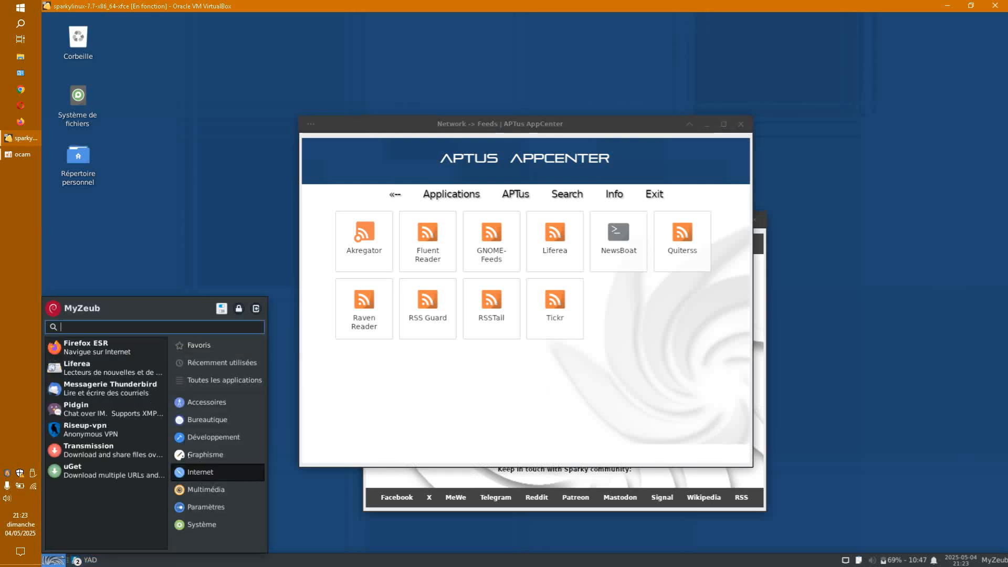
click(700, 342)
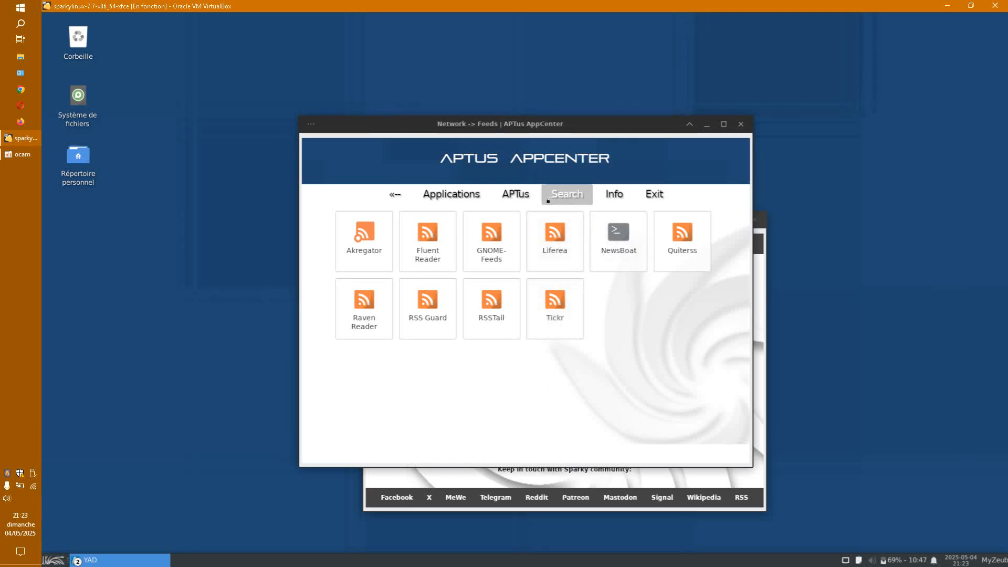
Step: Search 'liferea' again and open the Liferea 1.14.4-3 remove-or-reinstall package page
click(55, 559)
click(200, 472)
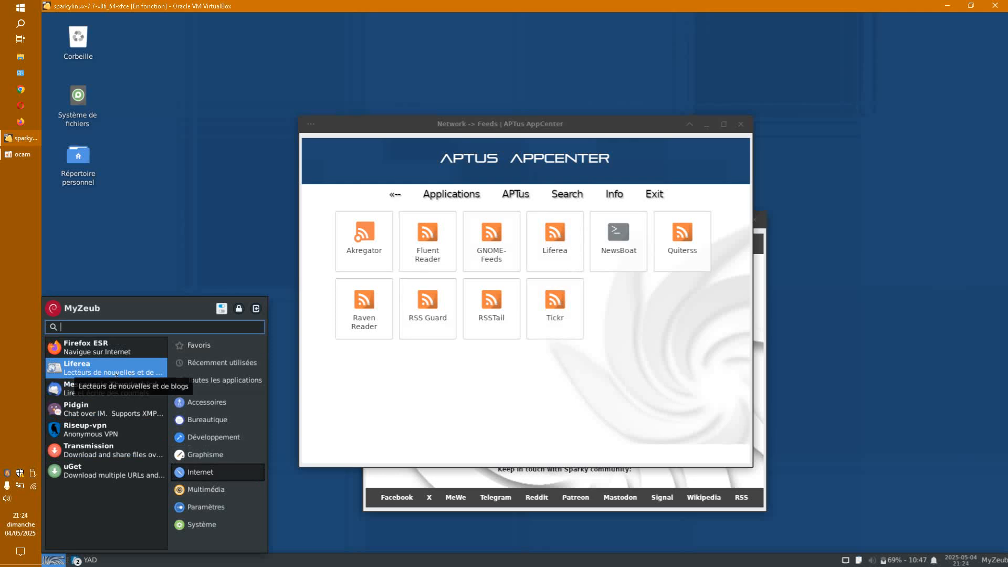
click(571, 192)
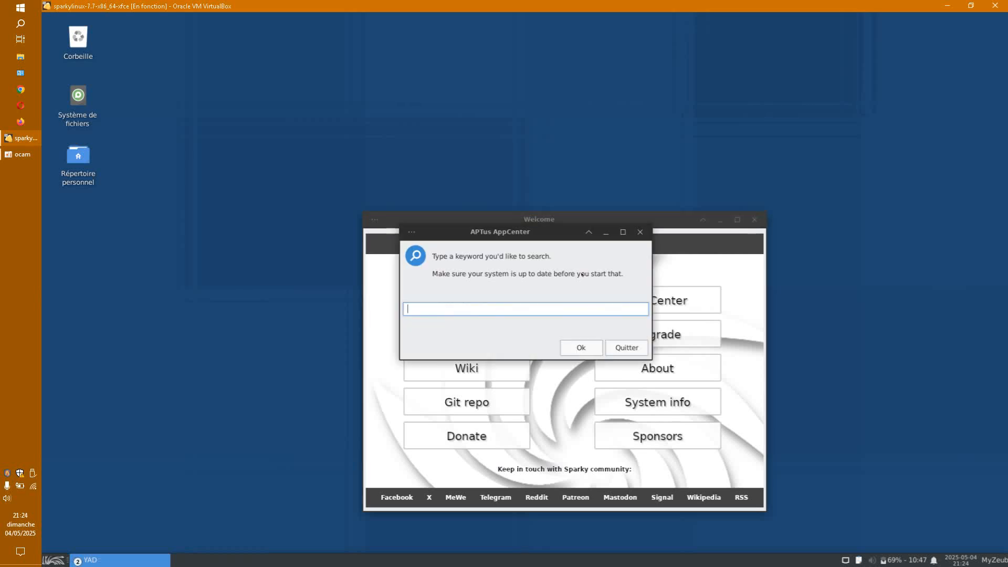
text(liferea)
key(Return)
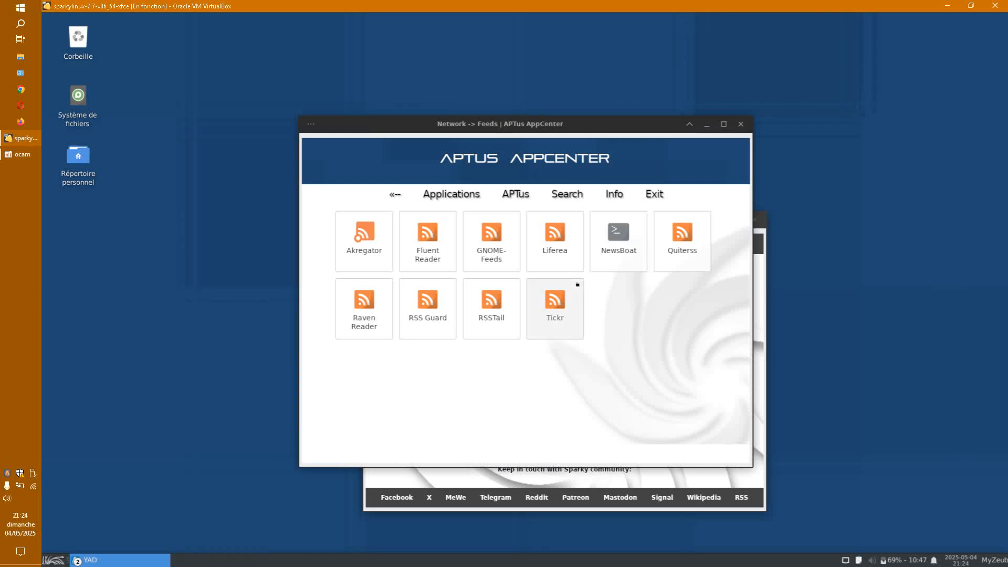
click(558, 255)
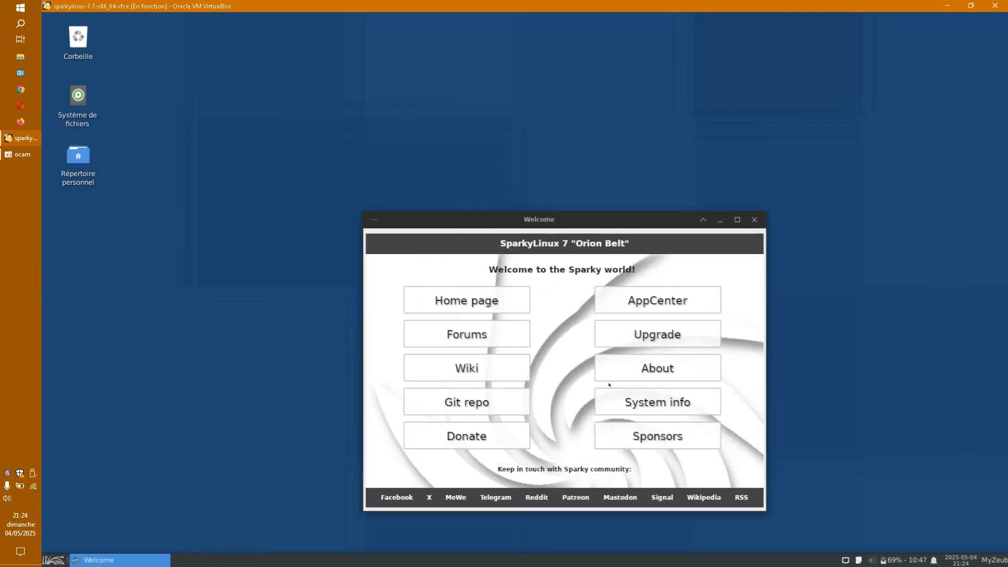
click(614, 400)
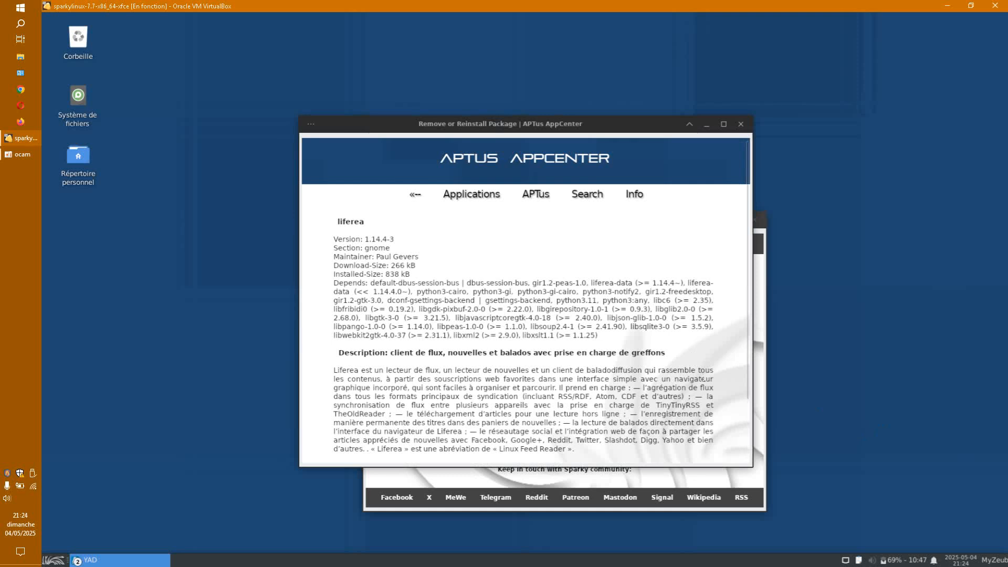
Step: Remove the Liferea 1.14.4-3 package, answering 'o' at the prompt, then close the finished terminal
scroll(551, 368, down, 3)
drag(335, 393, 553, 393)
click(366, 427)
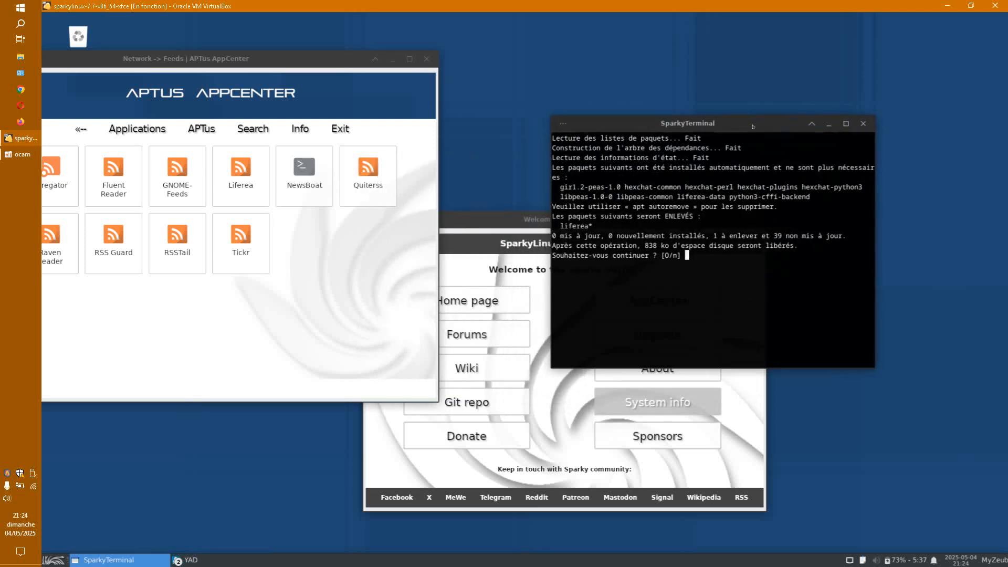
text(o)
key(Return)
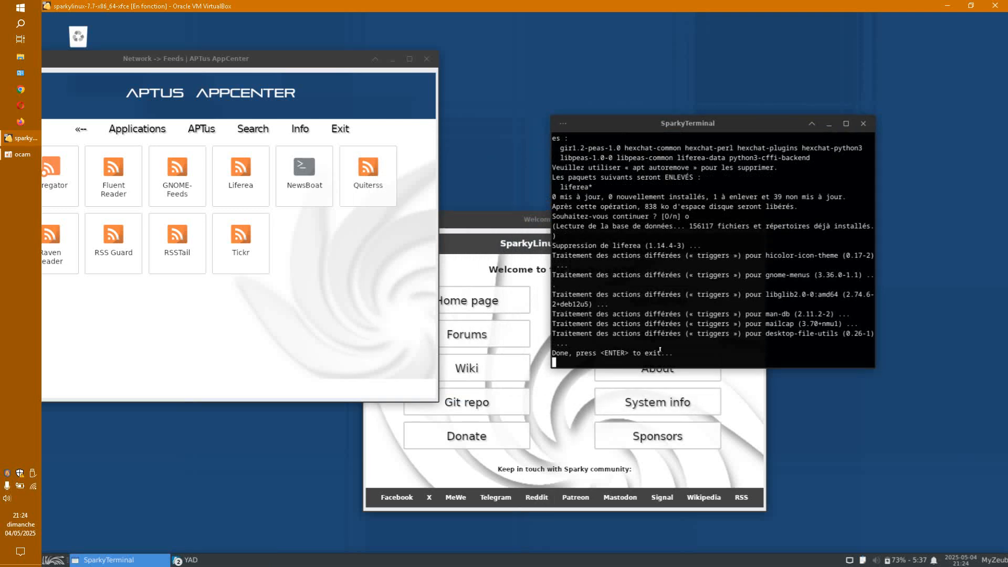
drag(580, 353, 669, 345)
drag(572, 355, 678, 348)
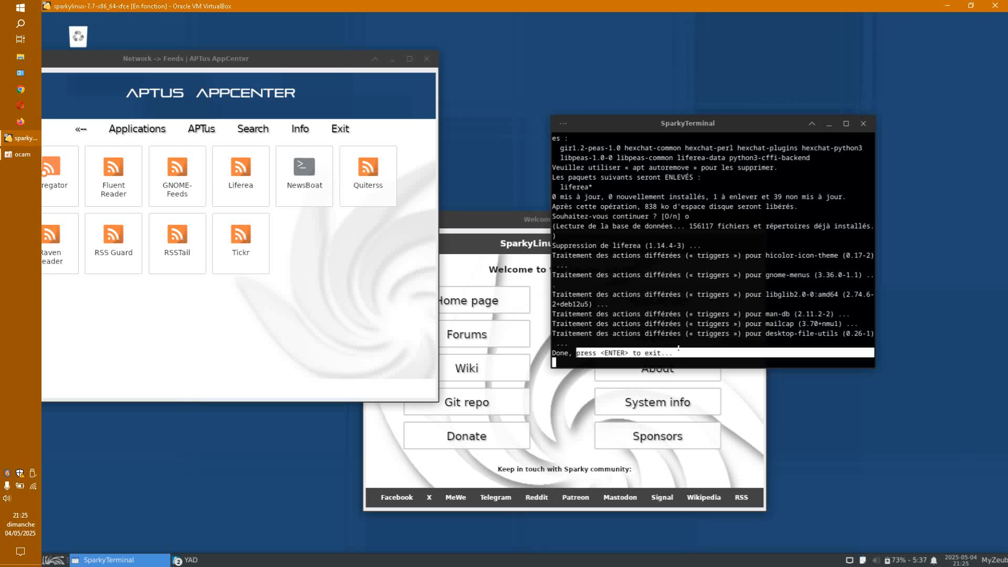
key(Return)
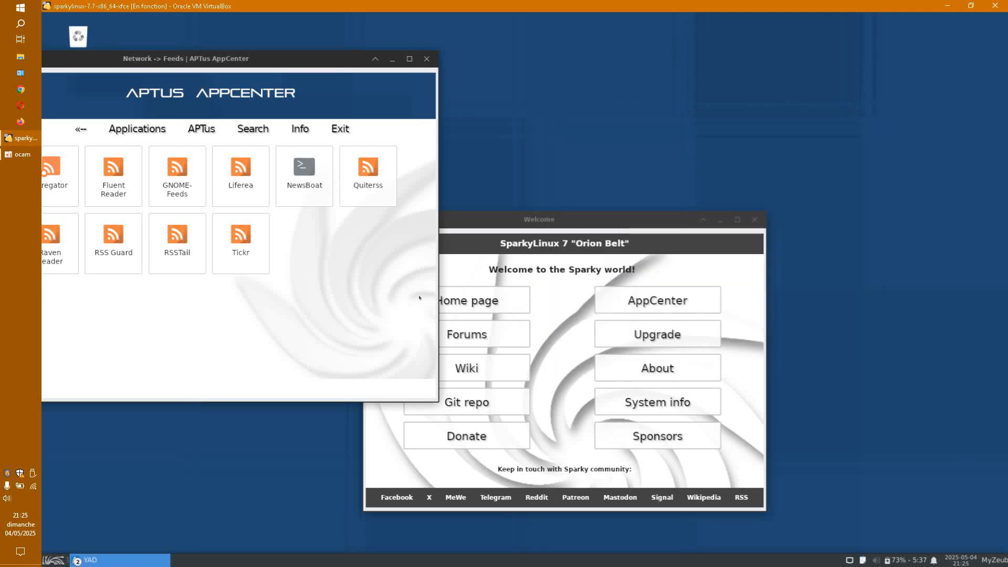
Step: Return to the Network categories and check the installed Internet applications in the menu
drag(334, 57, 439, 53)
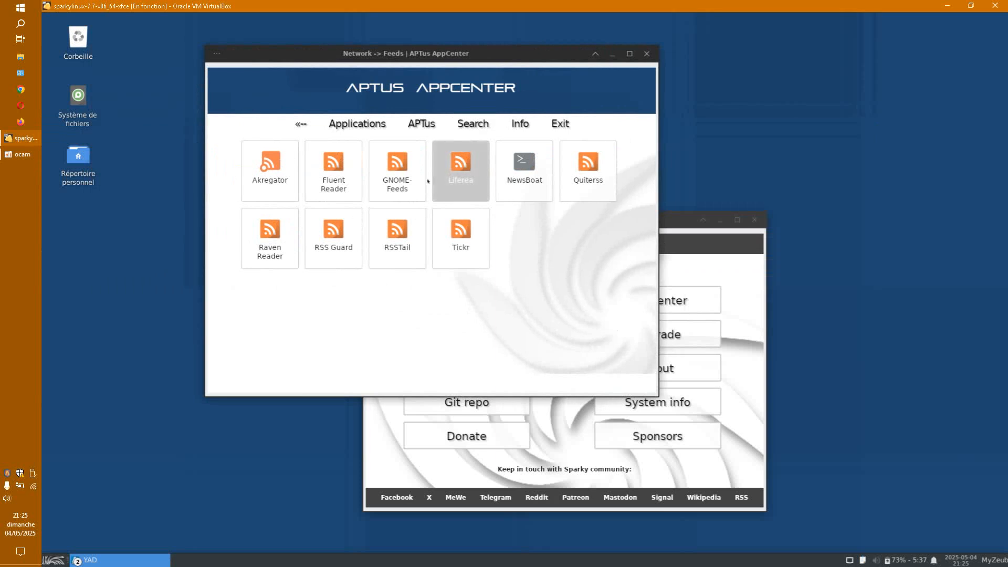
click(300, 124)
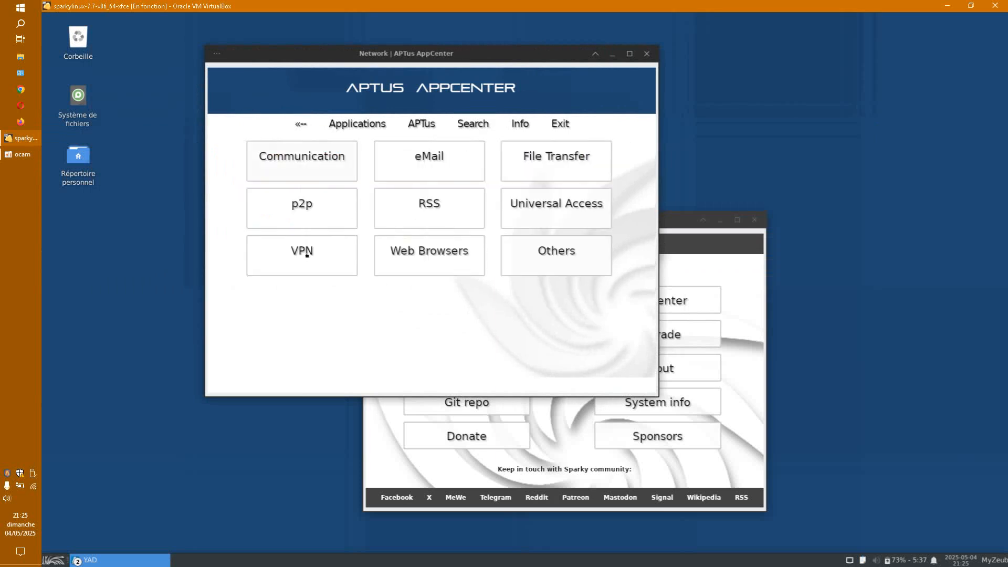
click(53, 559)
click(187, 470)
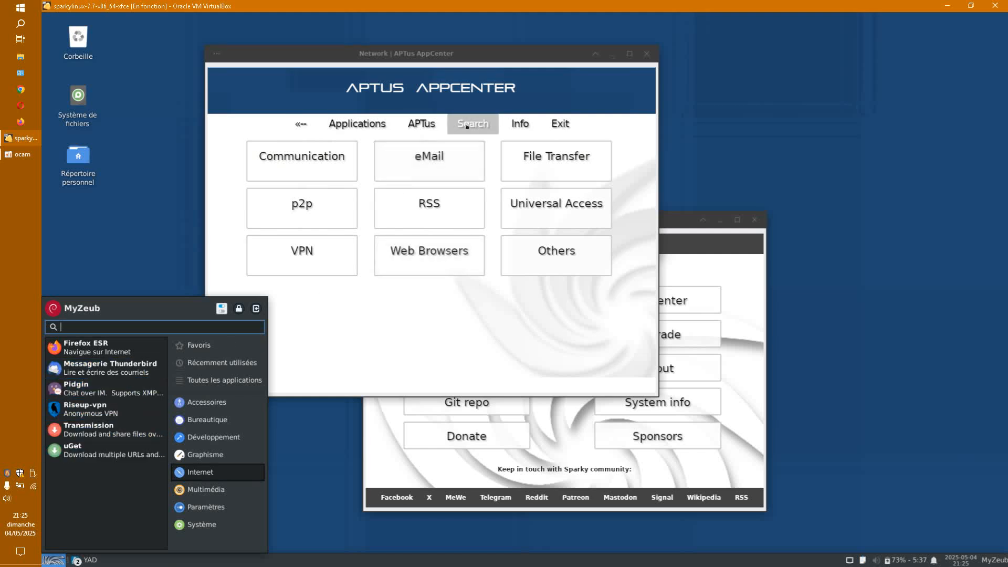
Step: Search the AppCenter for 'thunderbird' and open the installed Thunderbird package page
click(472, 127)
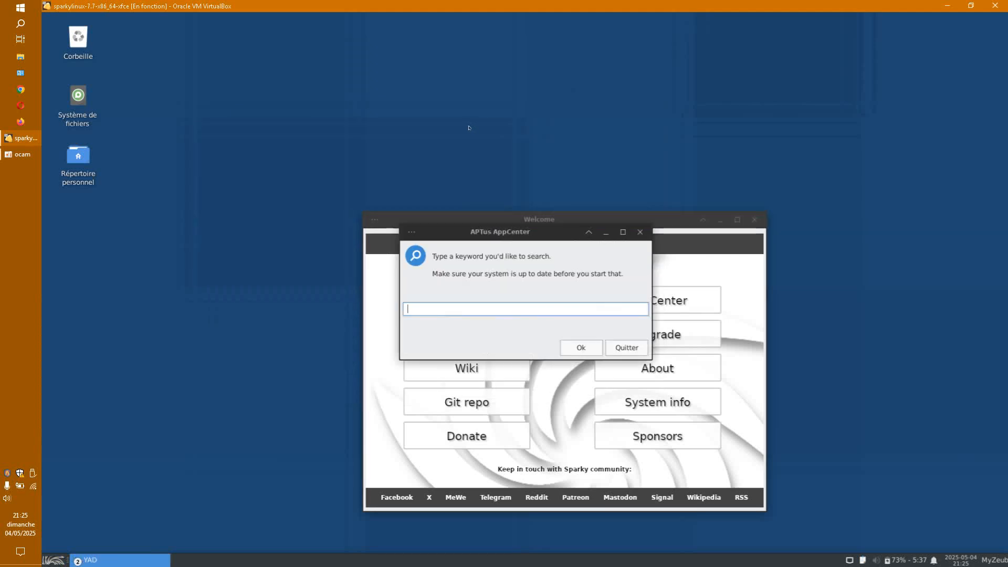
text(thunderbird)
key(Return)
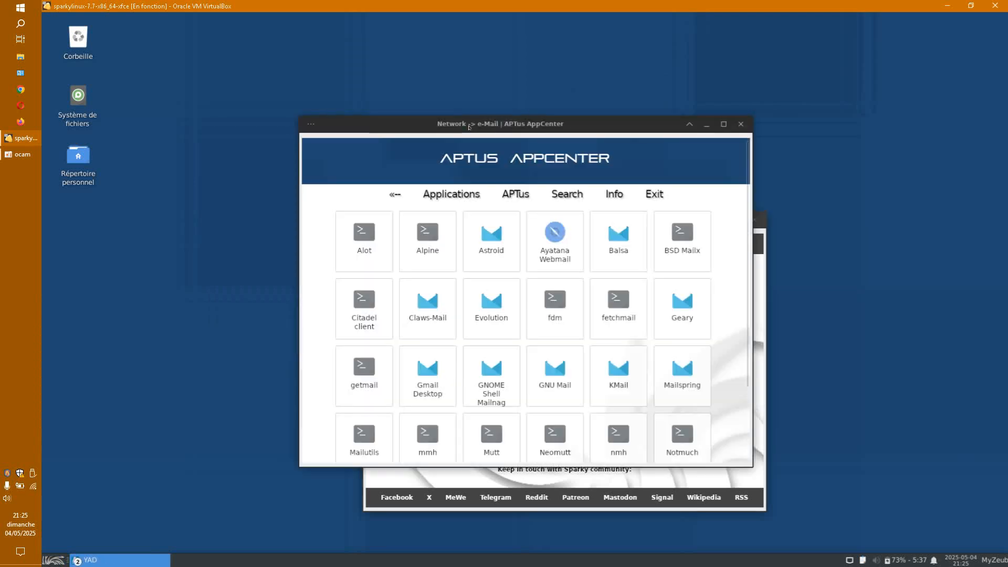
drag(638, 125, 535, 67)
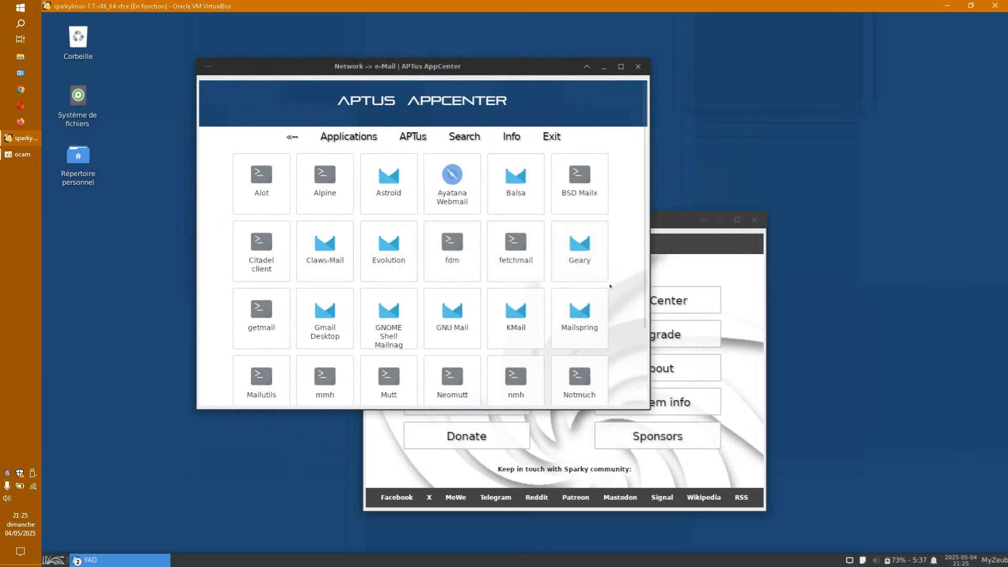
scroll(493, 298, down, 3)
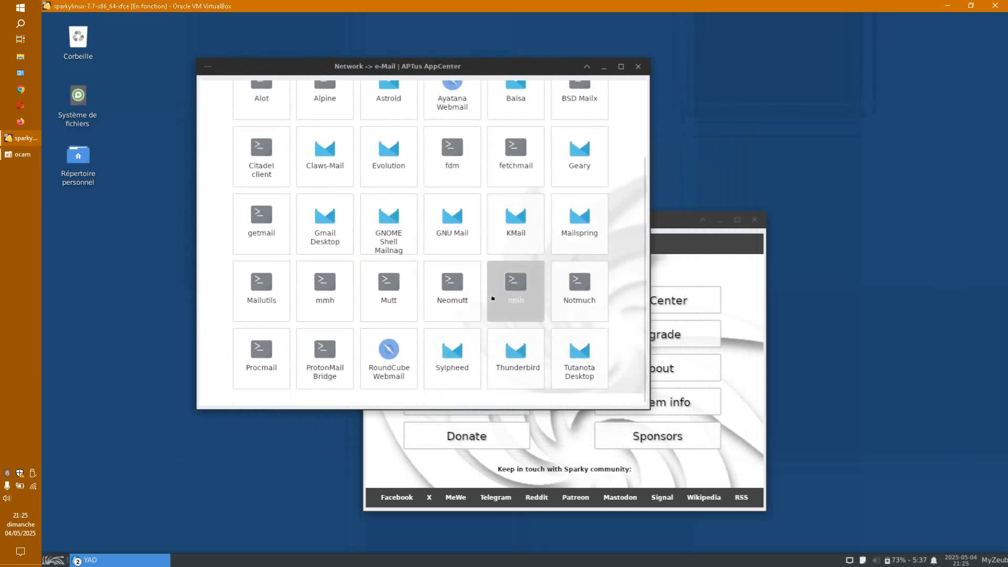
click(516, 363)
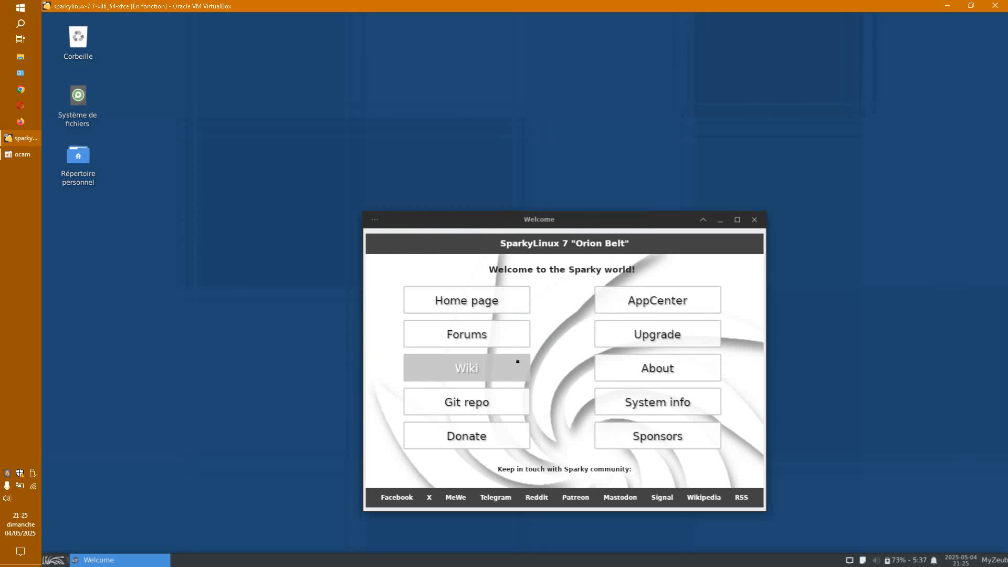
scroll(543, 373, down, 3)
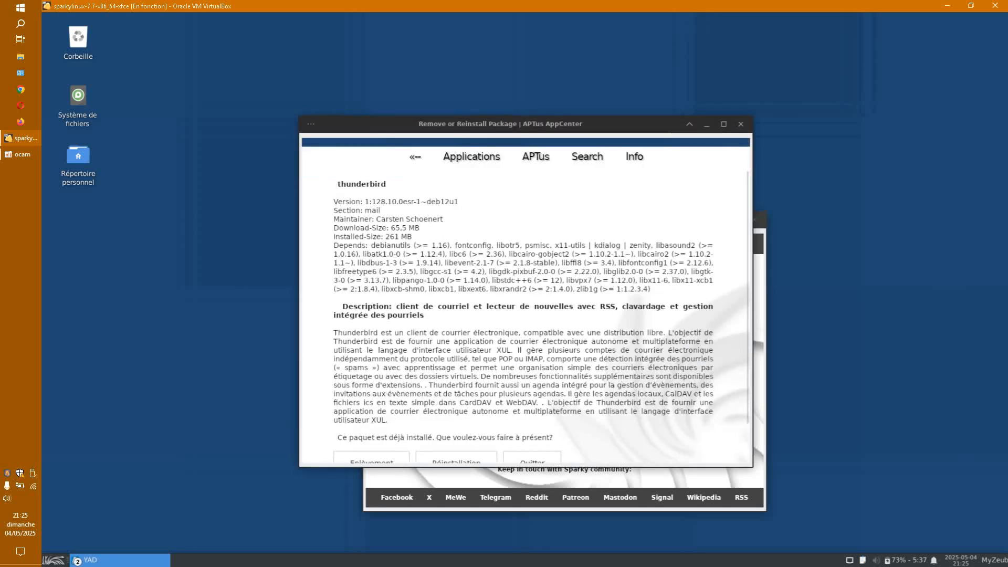
Step: Remove the Thunderbird package, answering 'o' at the terminal prompt, and let the removal finish
click(371, 420)
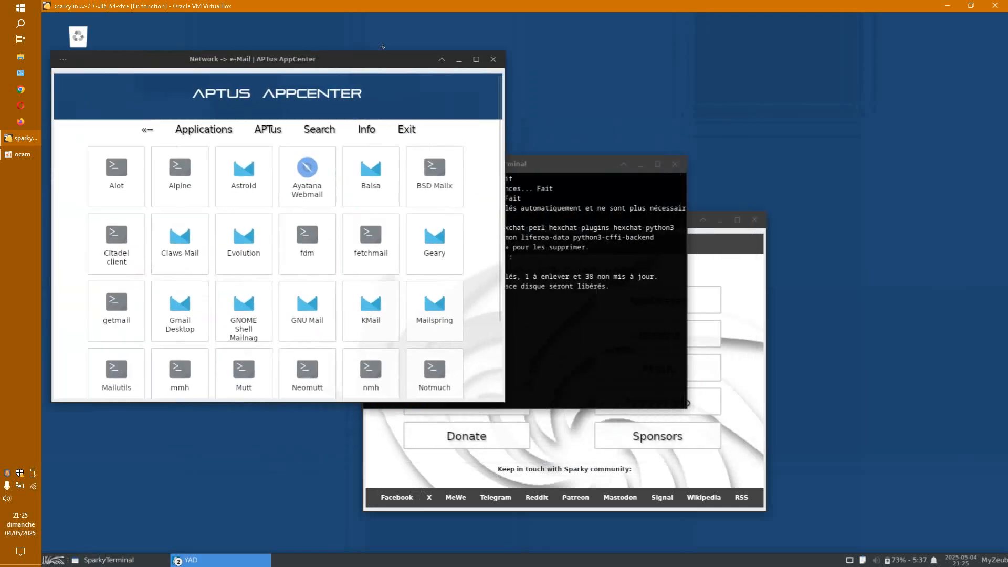
drag(524, 164, 827, 48)
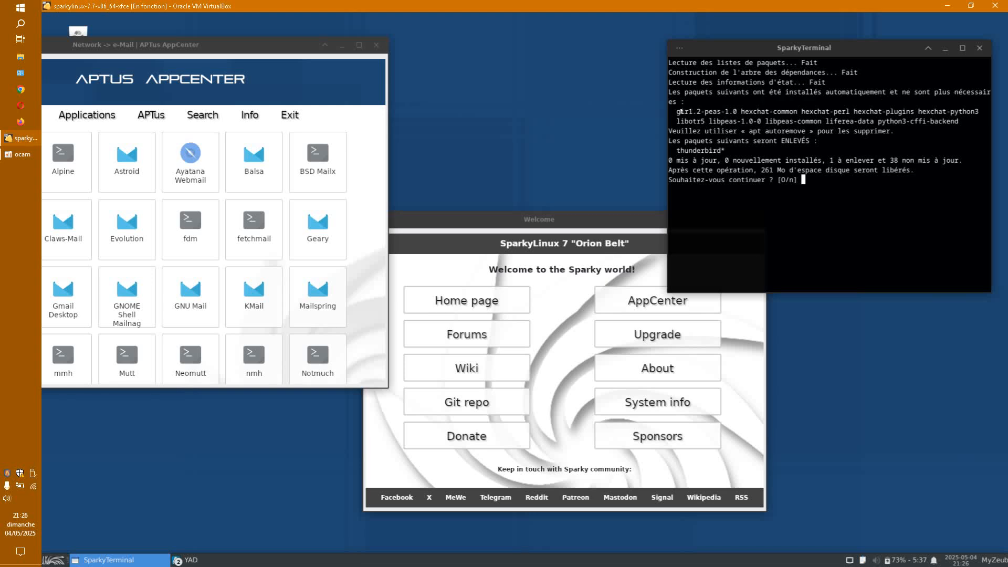
drag(675, 111, 804, 111)
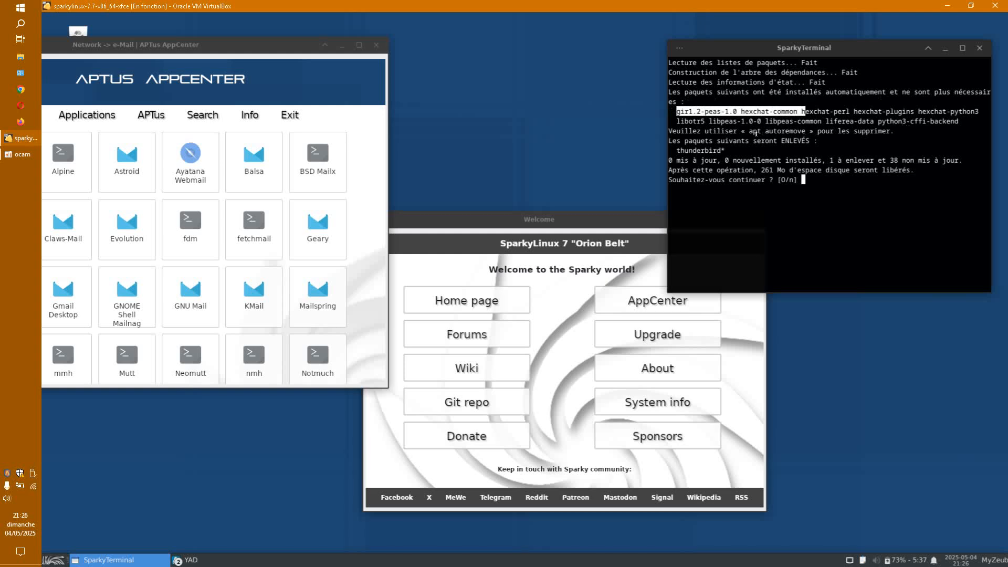
drag(748, 131, 809, 131)
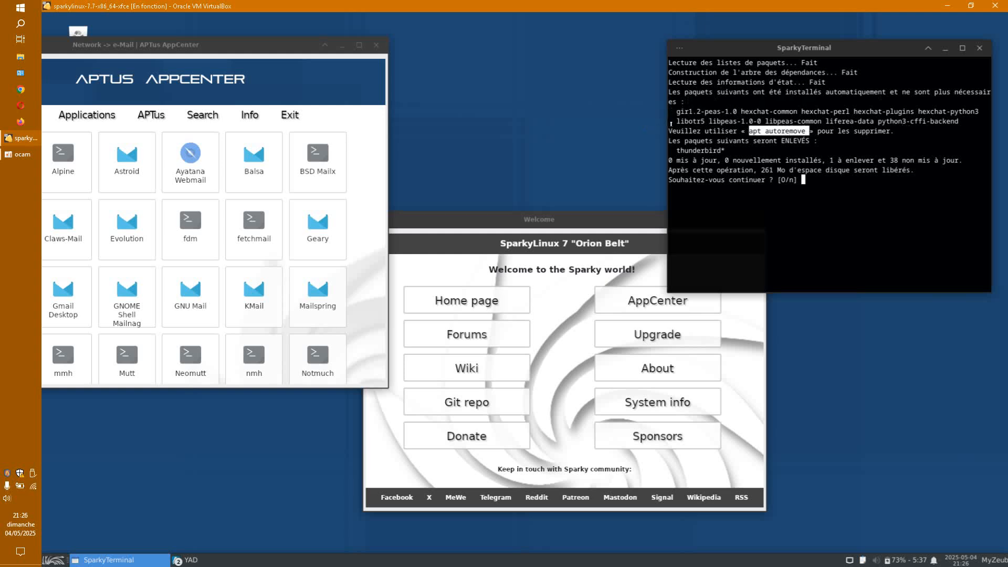
drag(668, 131, 894, 130)
click(813, 183)
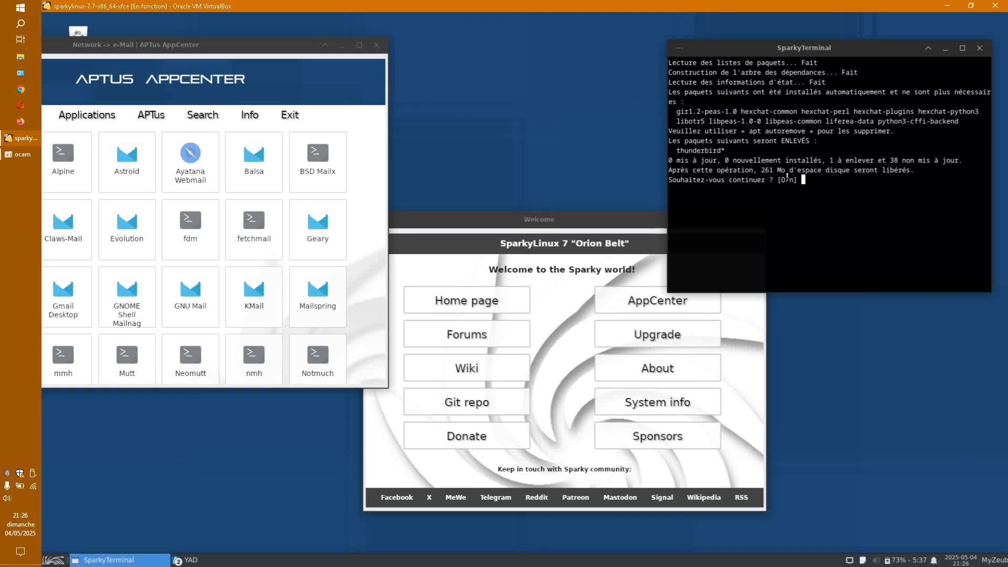
text(o)
key(Return)
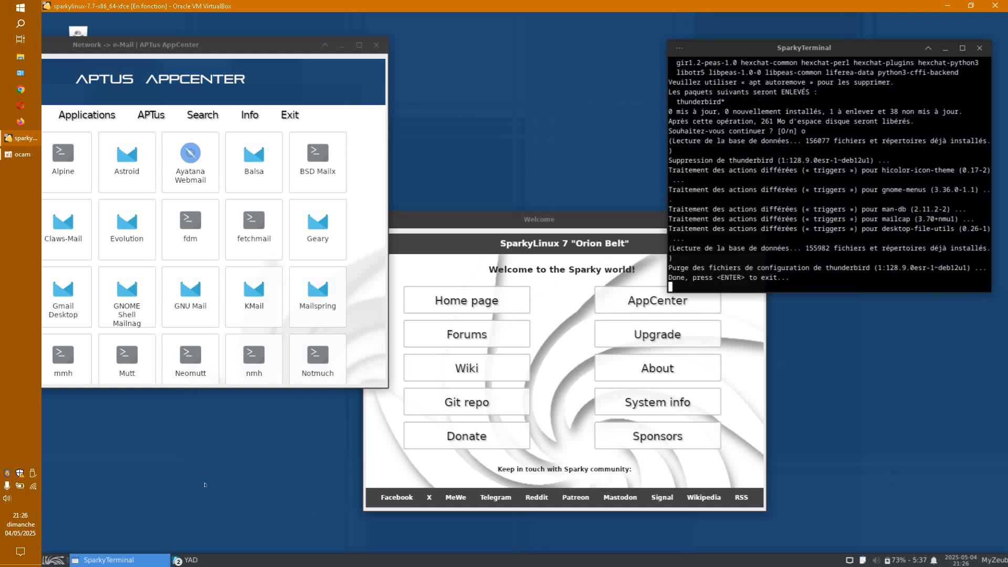
click(51, 557)
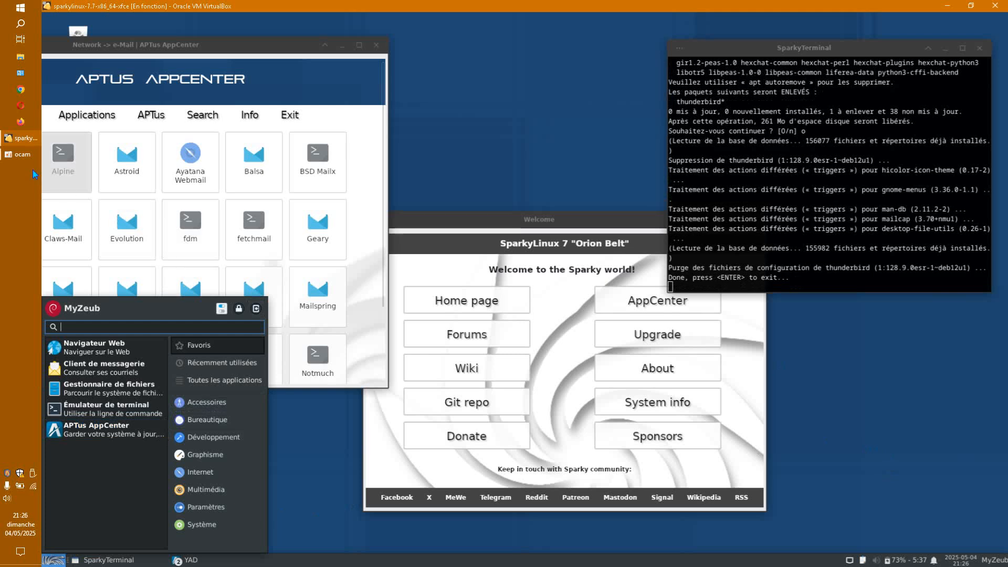
mouse_move(15, 158)
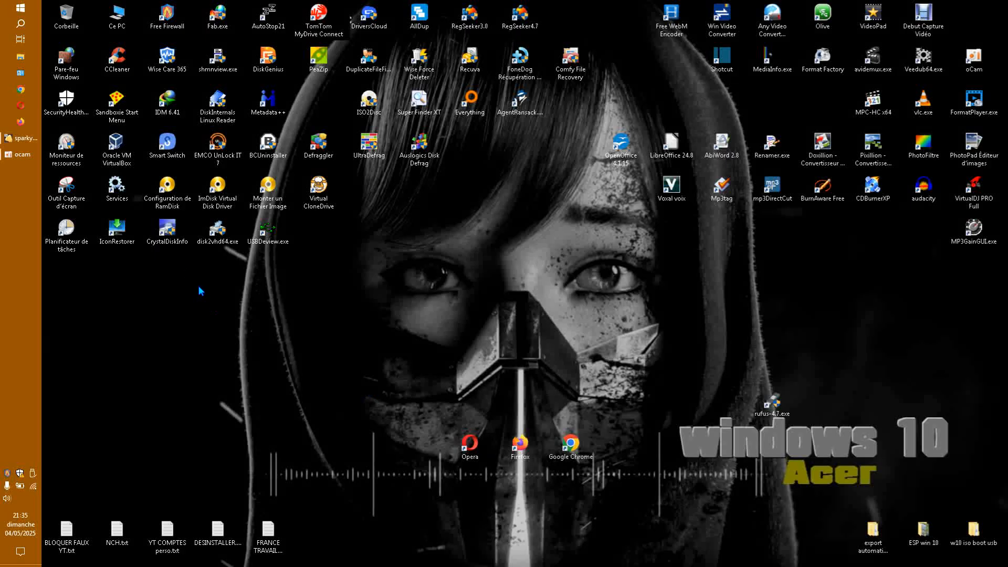
Step: Review the LibreOffice package page and the installed Office applications in the menu
click(29, 141)
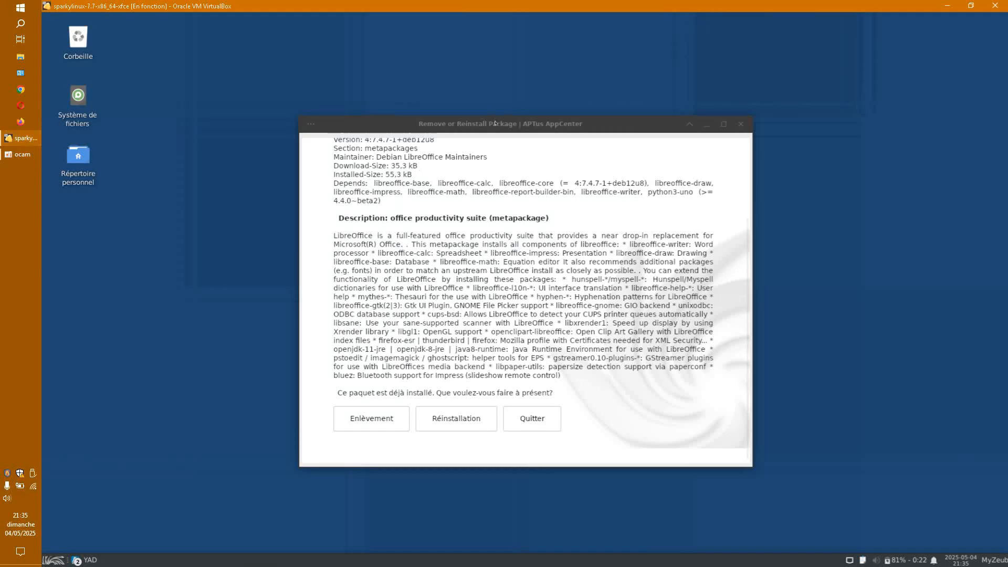
scroll(576, 322, up, 3)
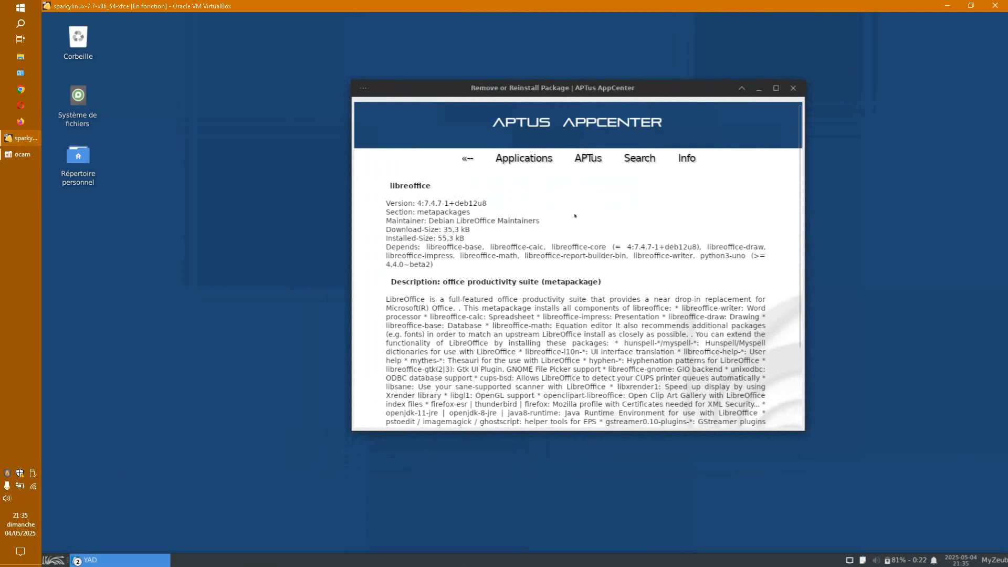
drag(386, 184, 443, 182)
scroll(578, 310, down, 3)
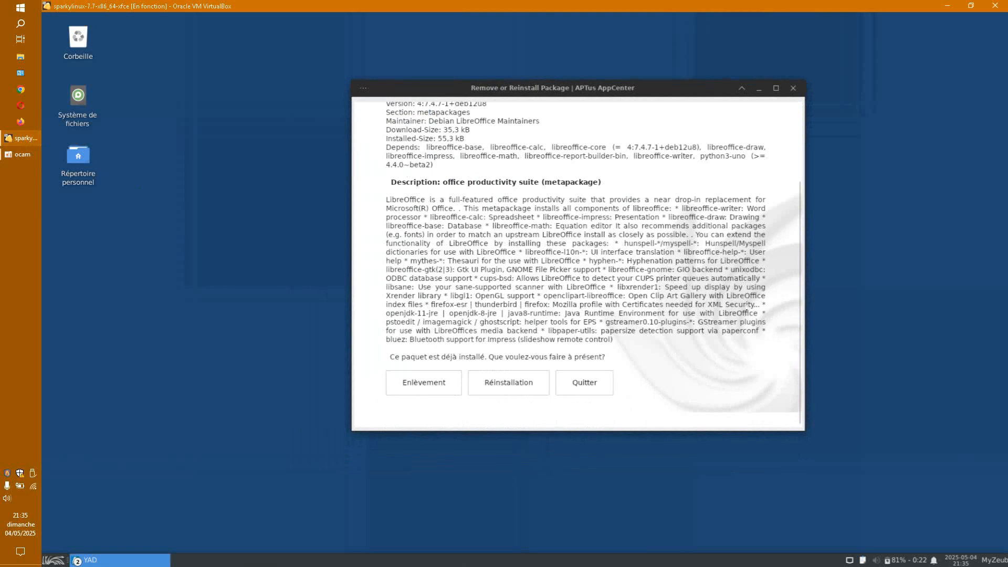
drag(786, 451, 795, 520)
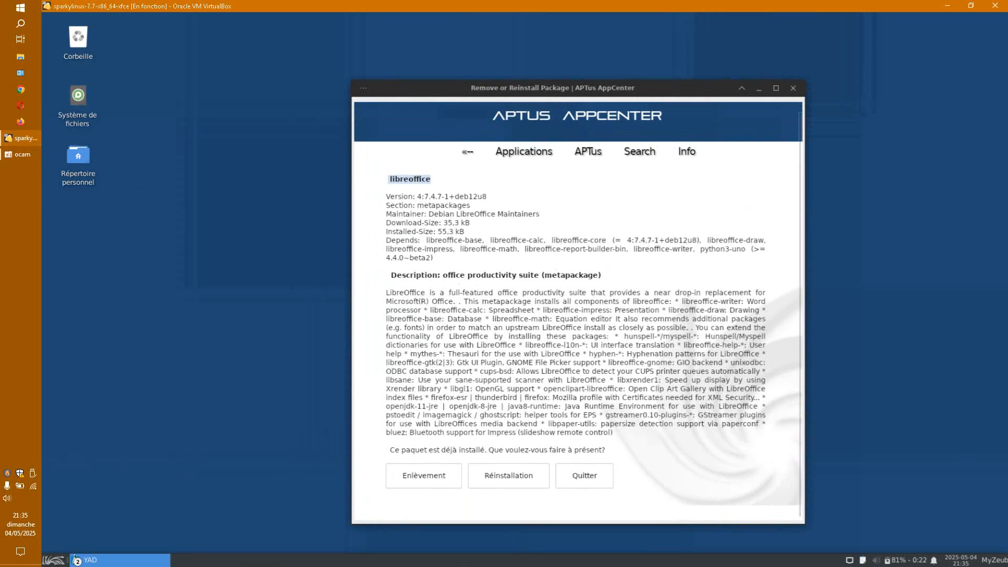
click(54, 560)
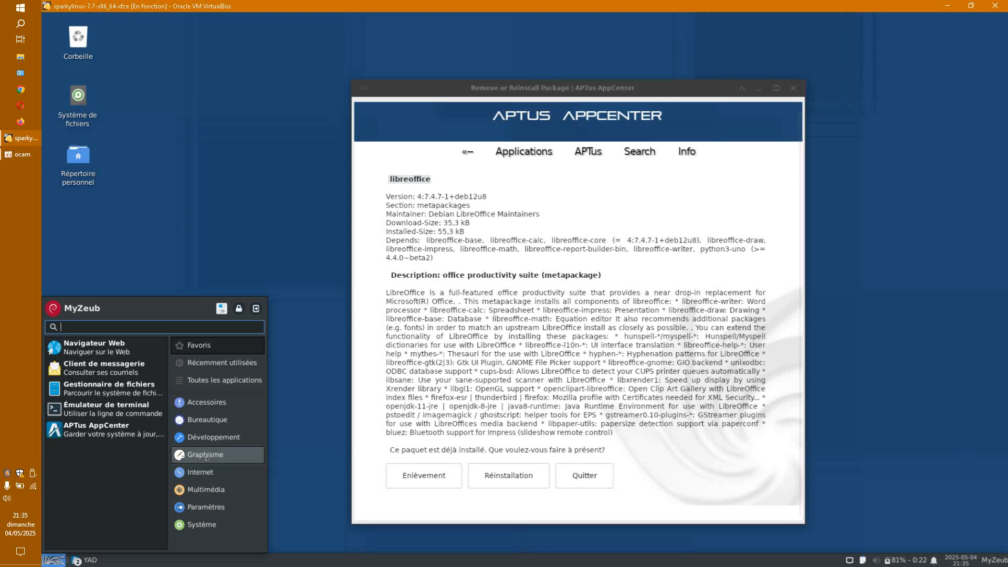
click(207, 419)
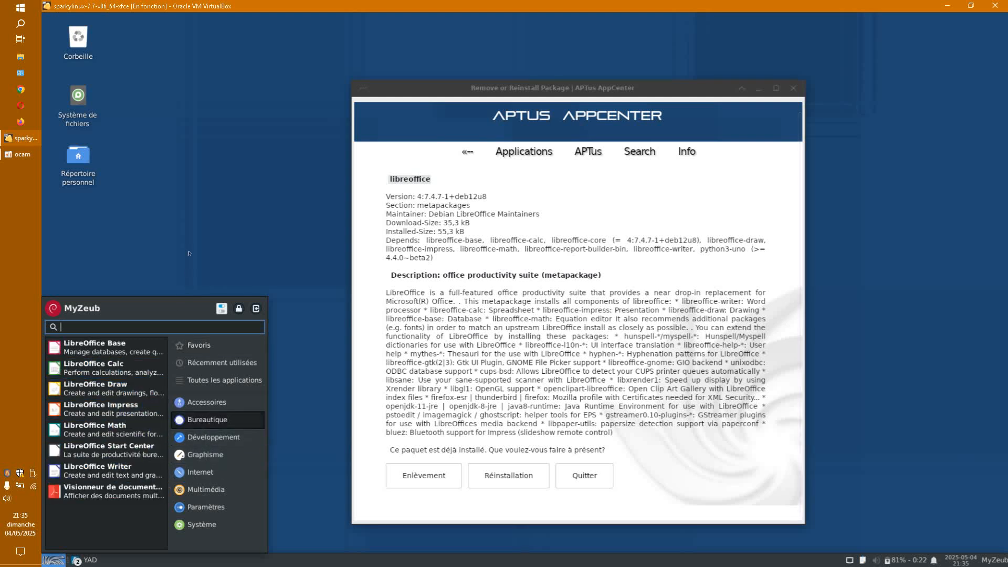
click(204, 211)
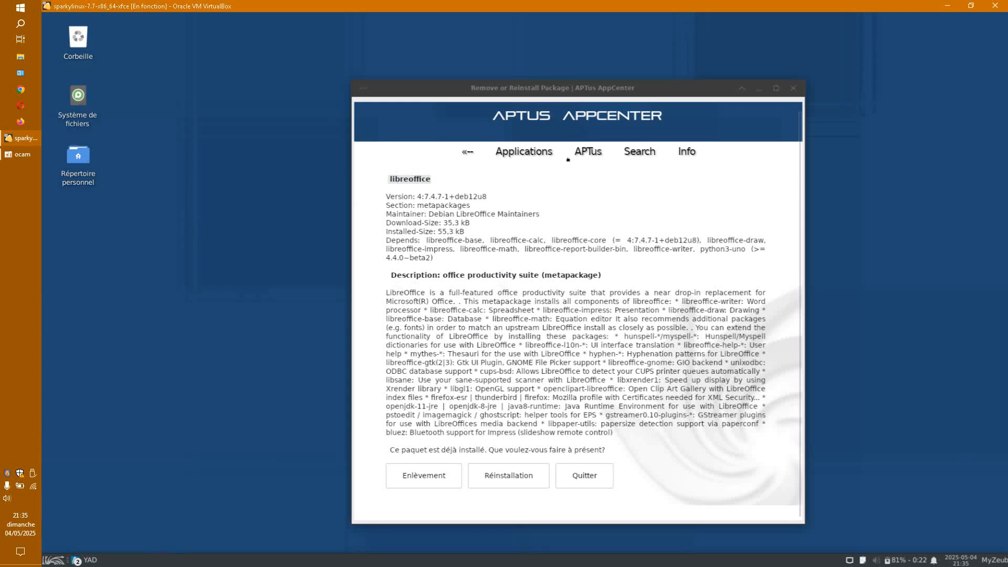
Step: Close the LibreOffice page without removing it and quit APTus AppCenter
click(793, 89)
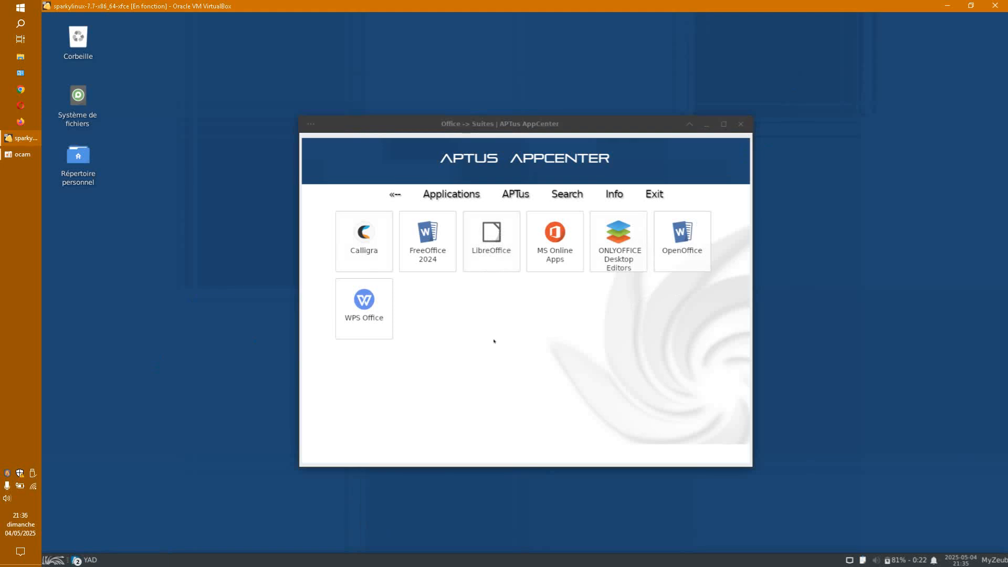
right_click(485, 249)
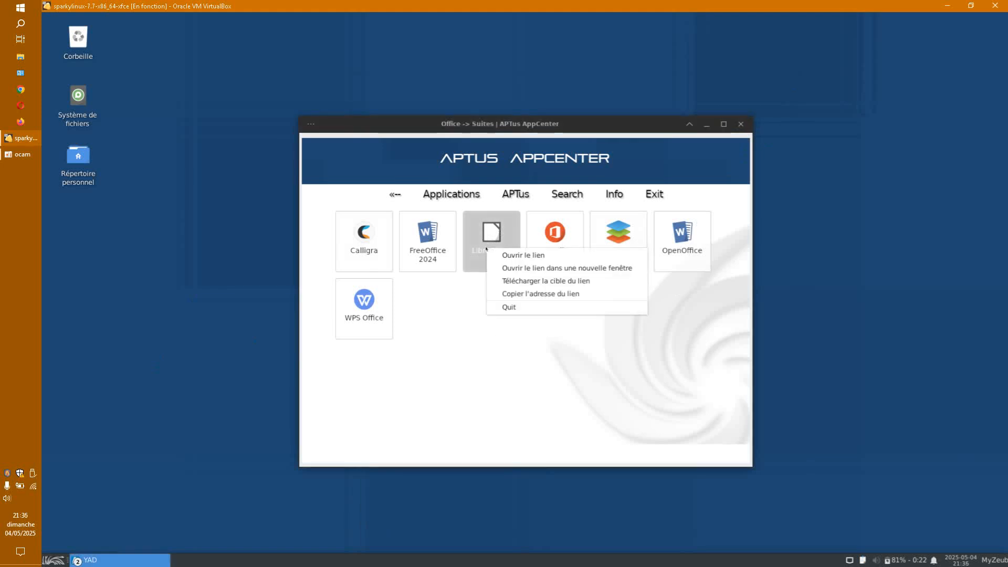
click(488, 361)
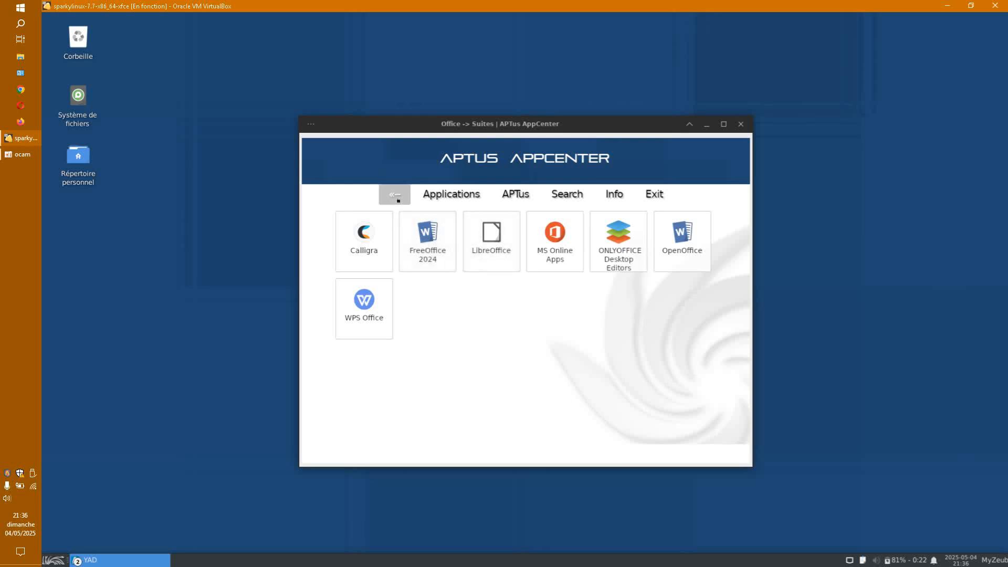
click(459, 195)
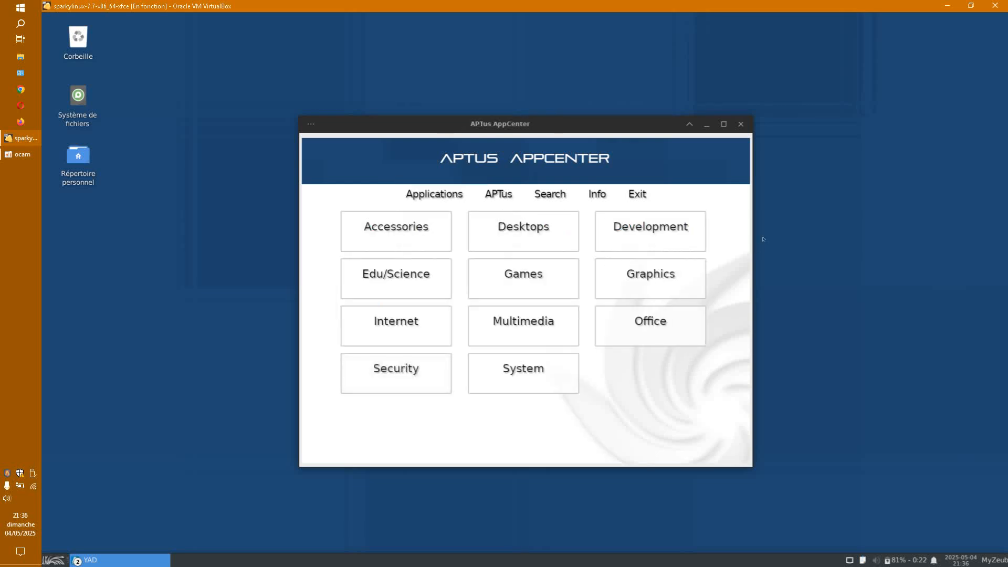
click(645, 199)
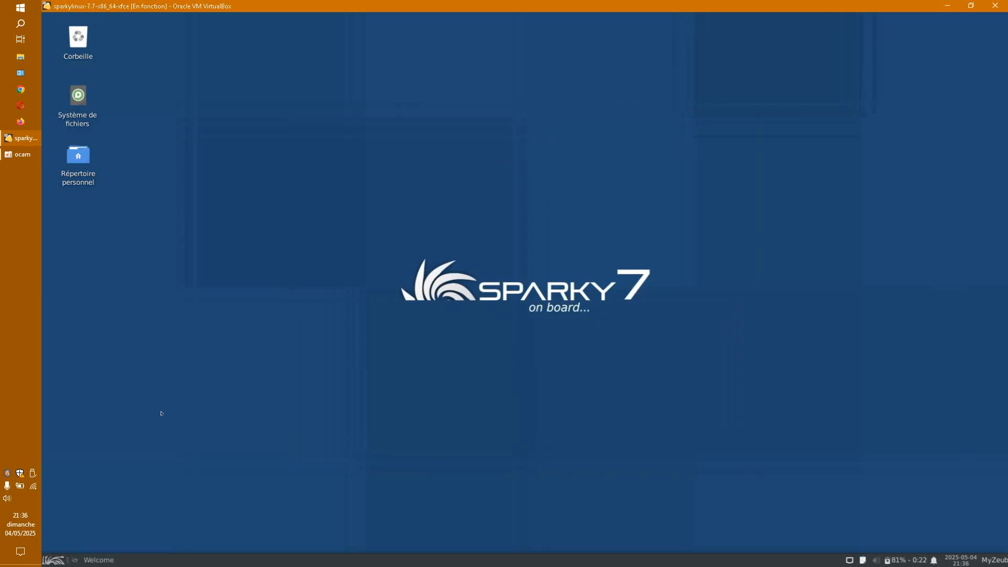
Step: Close the Welcome window and launch Synaptic from the System menu, entering the administrator password
click(98, 558)
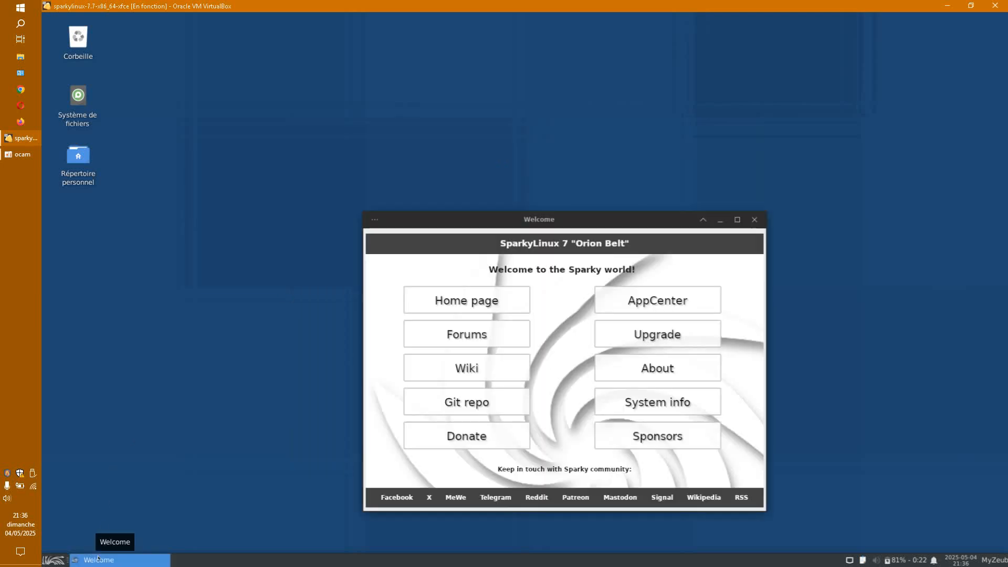
click(754, 220)
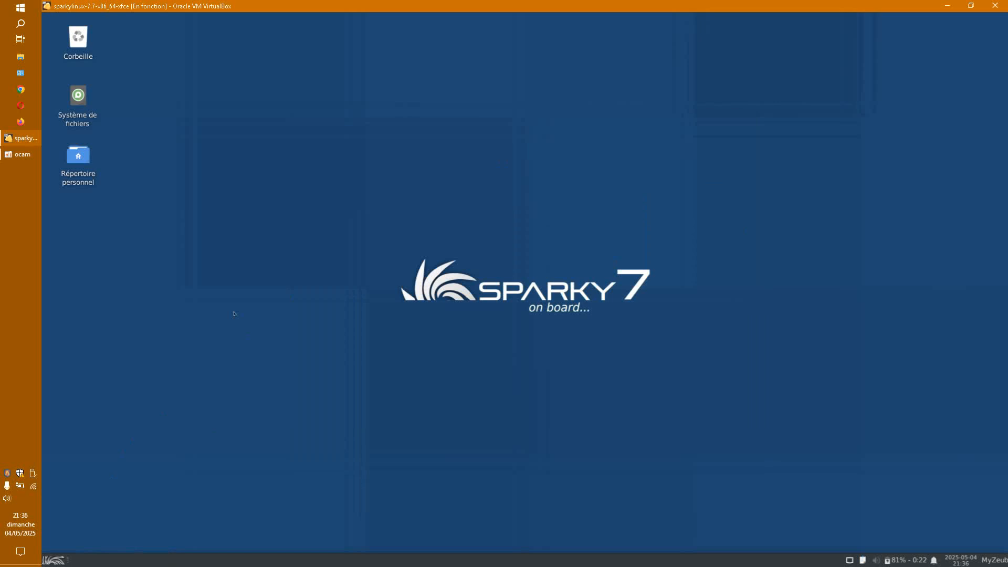
click(53, 560)
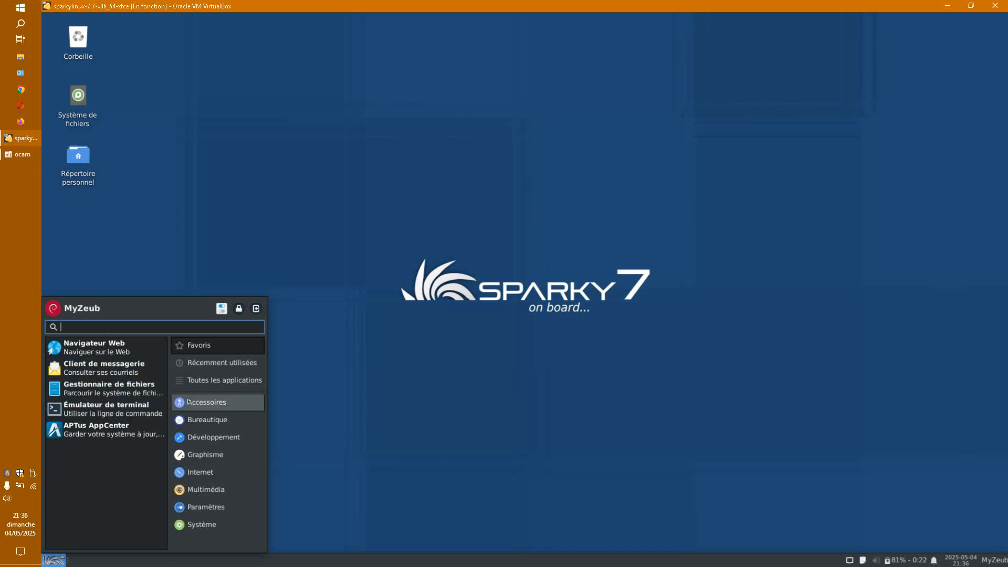
click(200, 522)
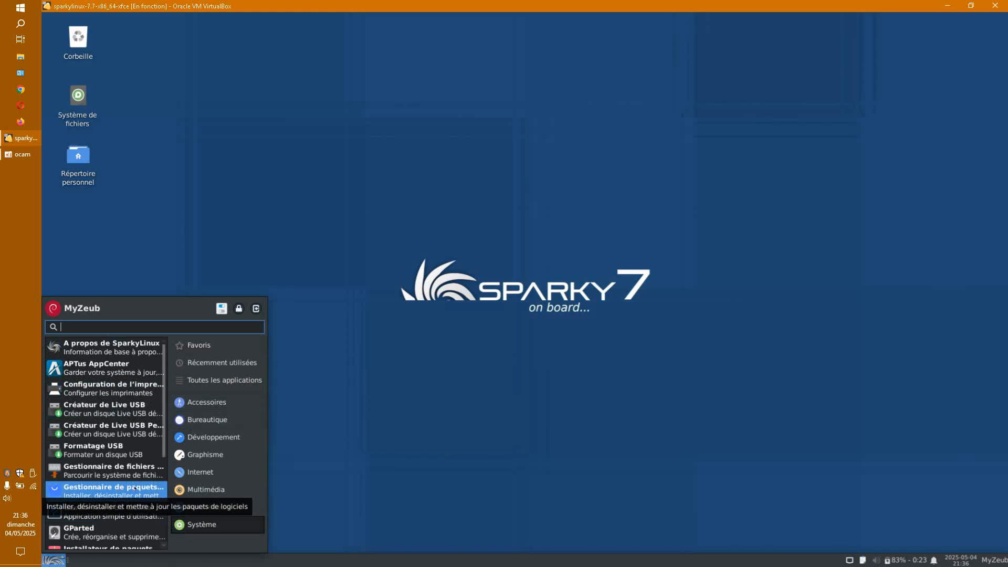
click(134, 492)
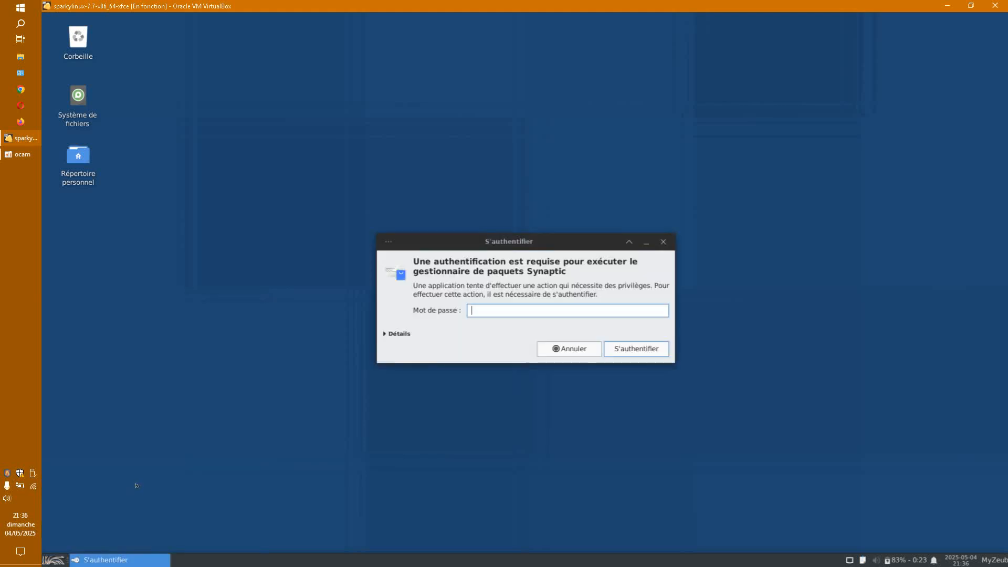
key(Return)
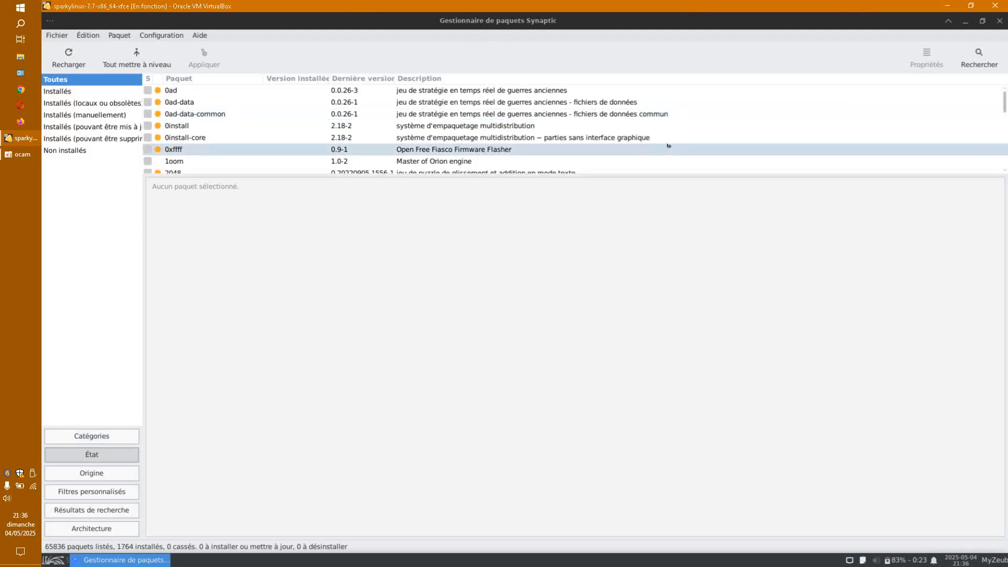
Step: Restore Synaptic to a centred, enlarged window with a larger package list pane
click(982, 23)
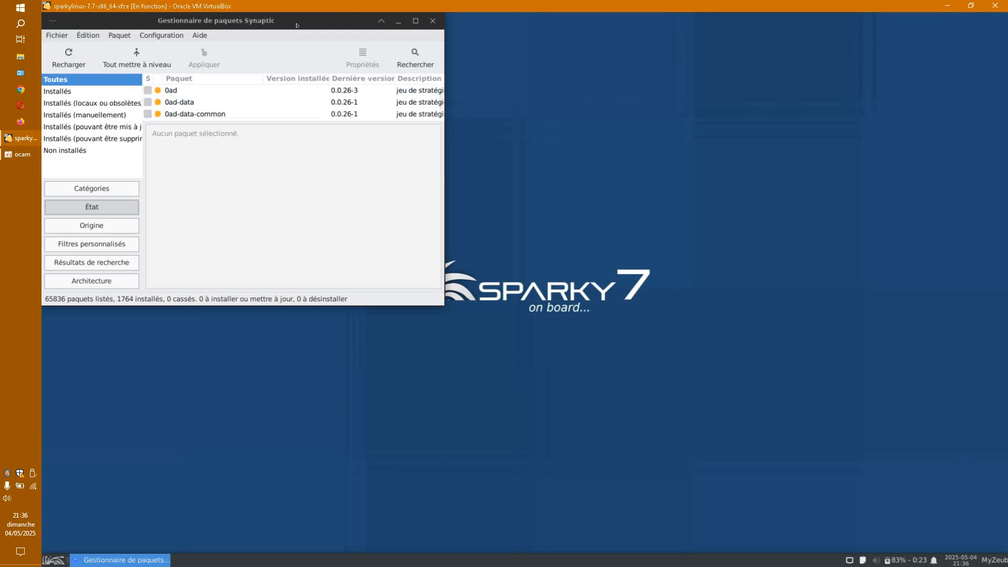
drag(296, 23, 520, 92)
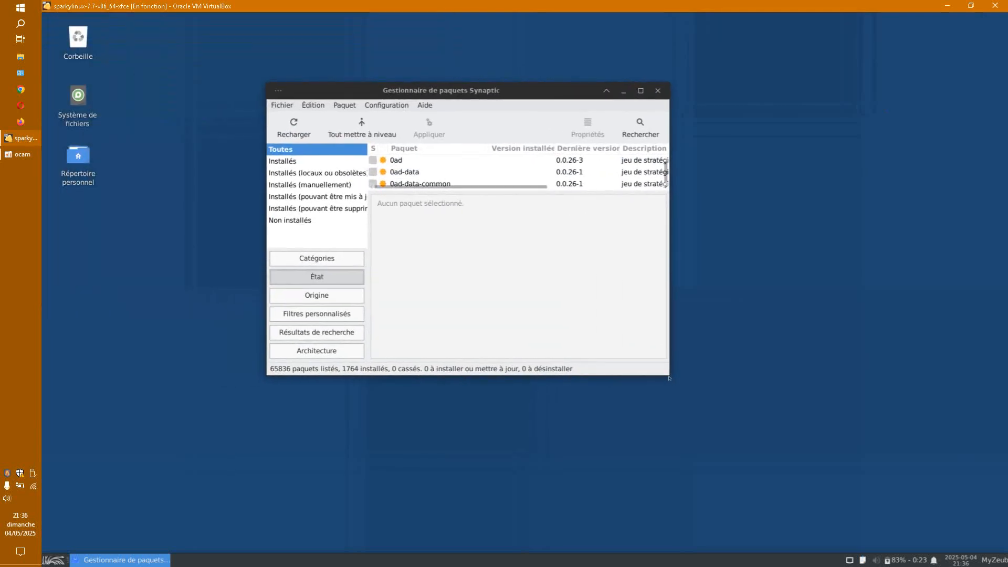
drag(664, 369, 849, 501)
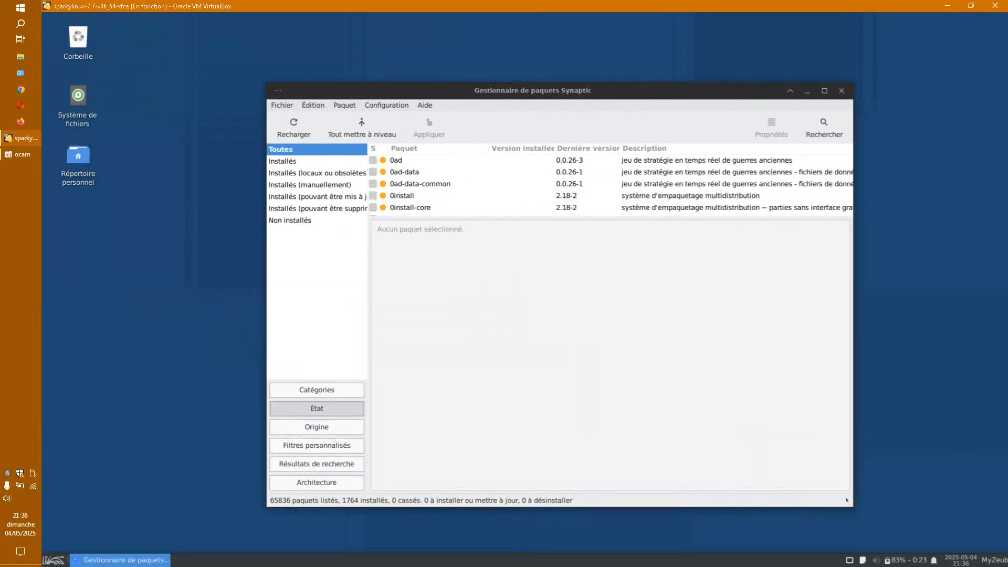
drag(586, 216, 468, 343)
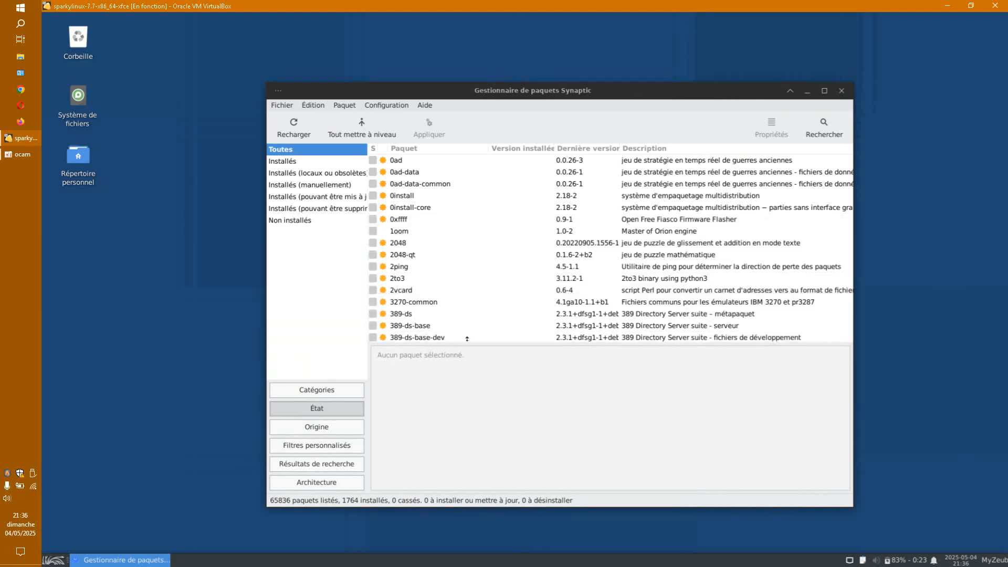
Step: Filter Synaptic to the 1764 installed packages and scroll through the list
click(283, 161)
scroll(515, 277, down, 15)
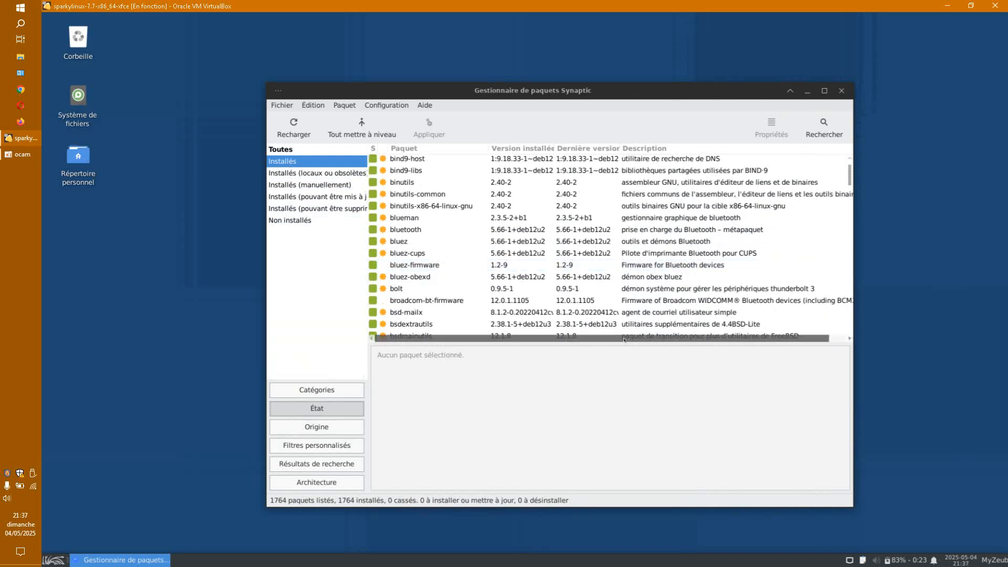
drag(621, 337, 620, 428)
scroll(655, 301, down, 20)
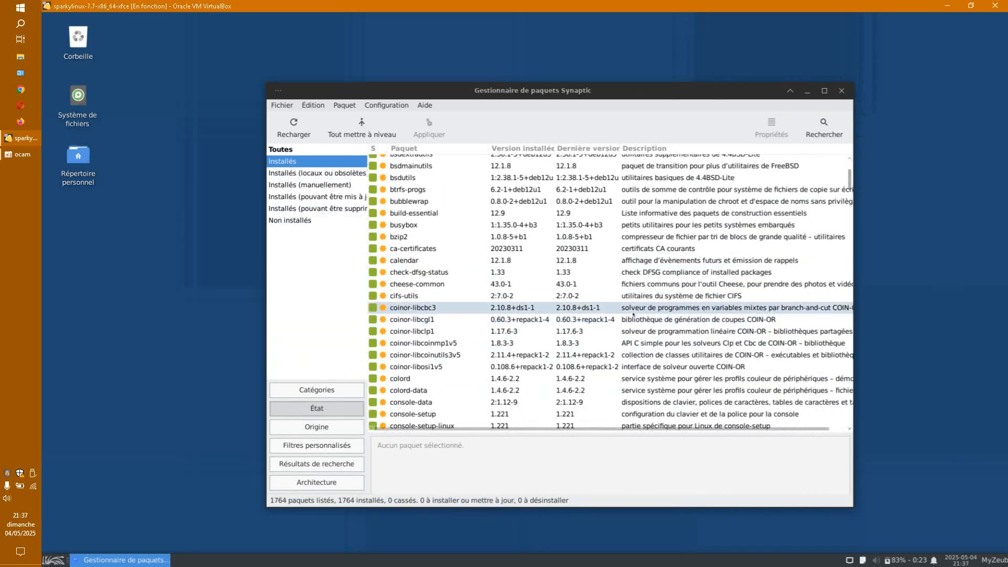
scroll(656, 301, down, 20)
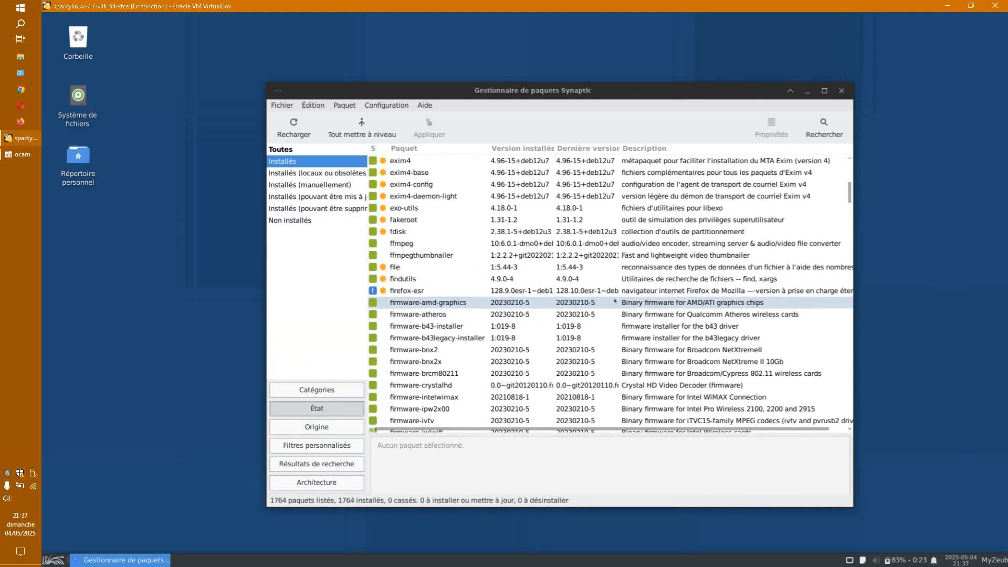
scroll(616, 300, down, 20)
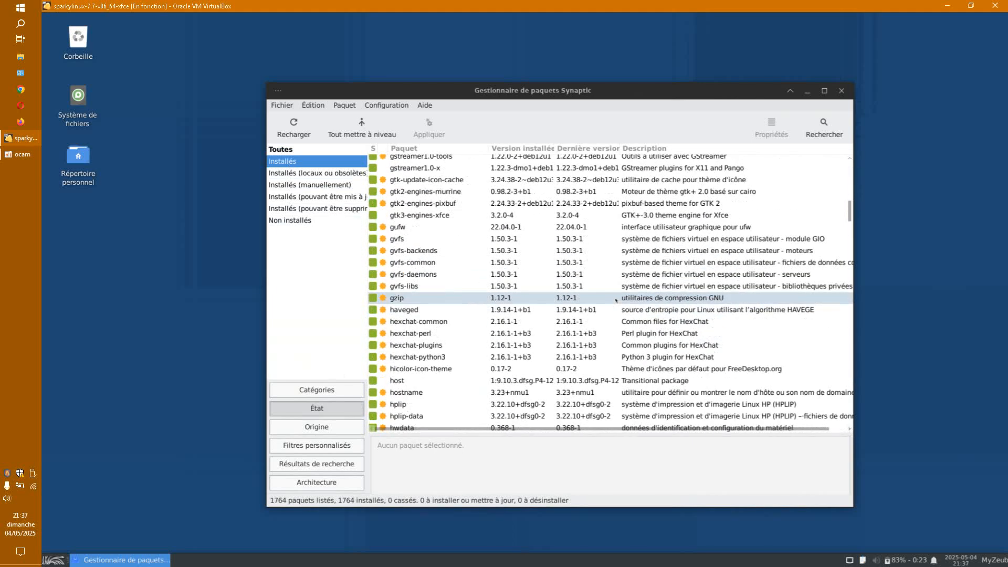
scroll(616, 300, down, 8)
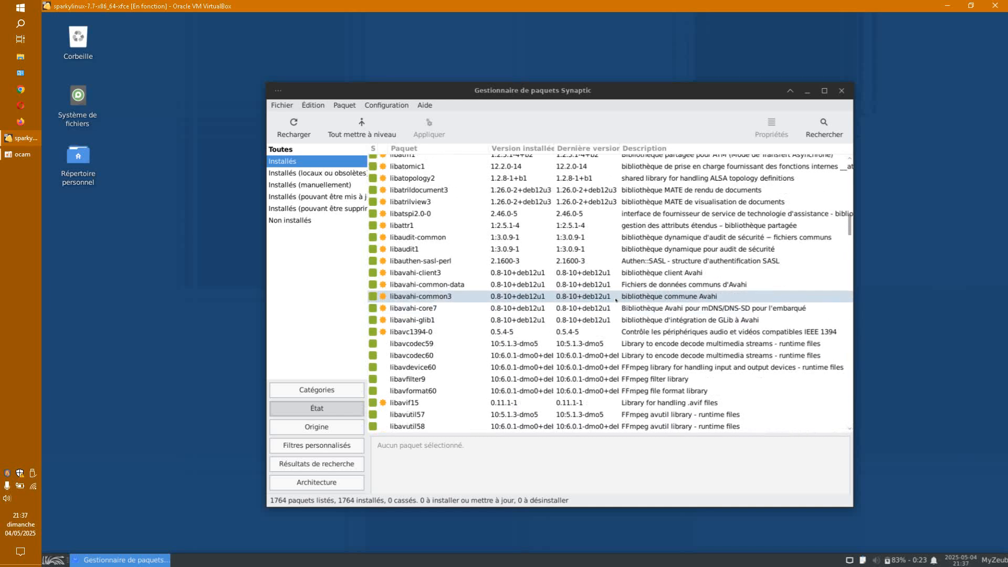
scroll(616, 300, down, 7)
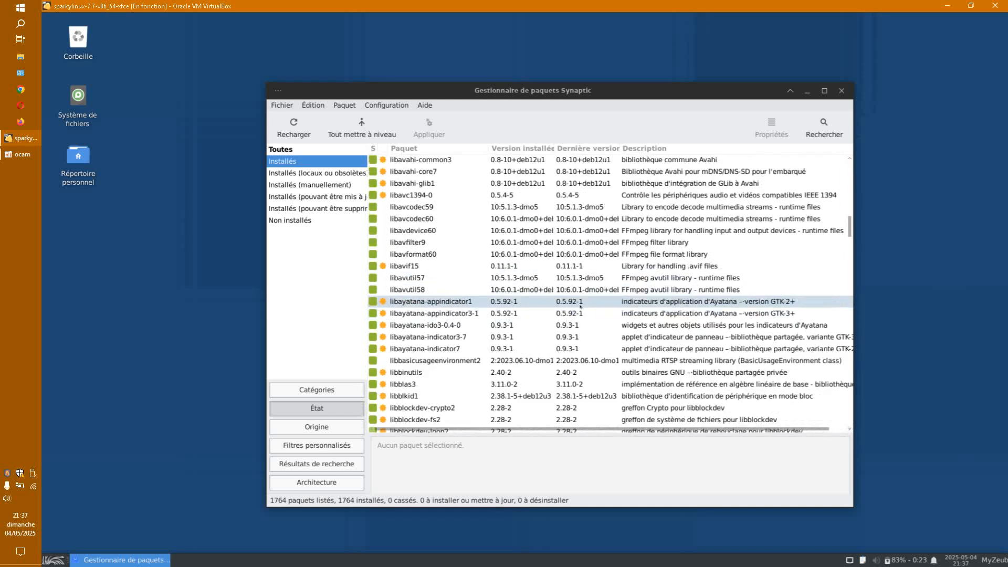
scroll(581, 305, down, 5)
scroll(580, 305, down, 20)
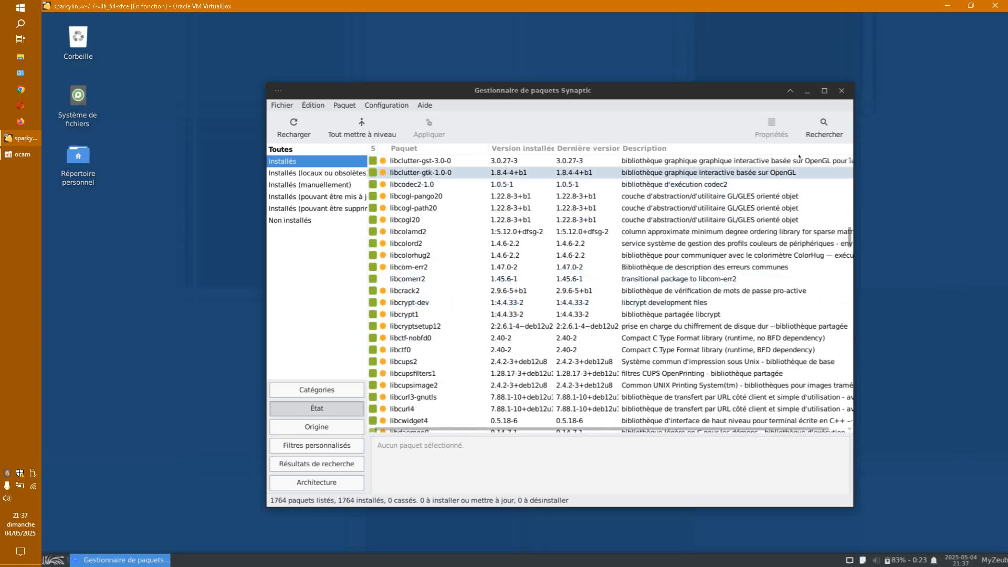
Step: Search Synaptic for 'libreoffice' and browse the matching packages
click(811, 139)
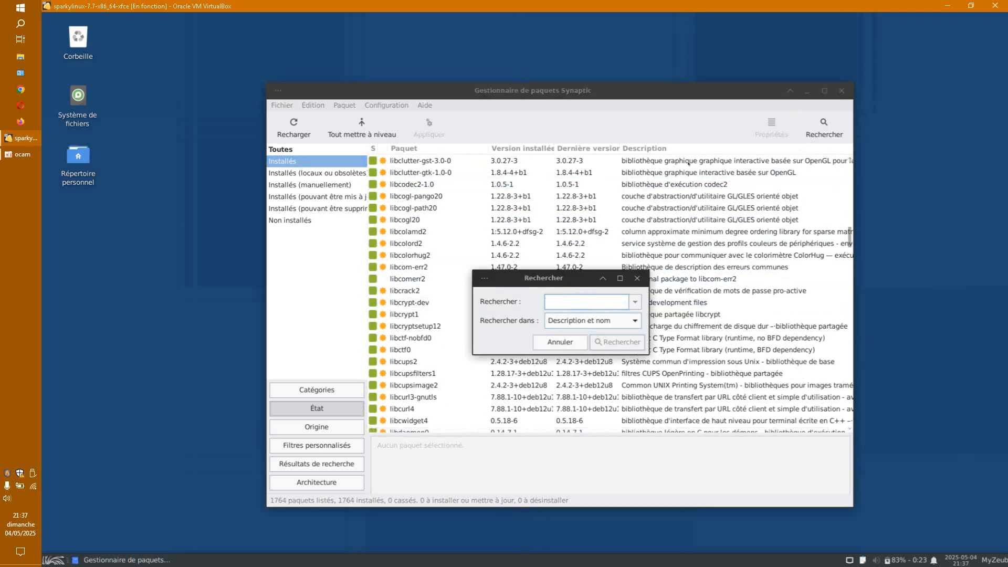
text(libreoffic)
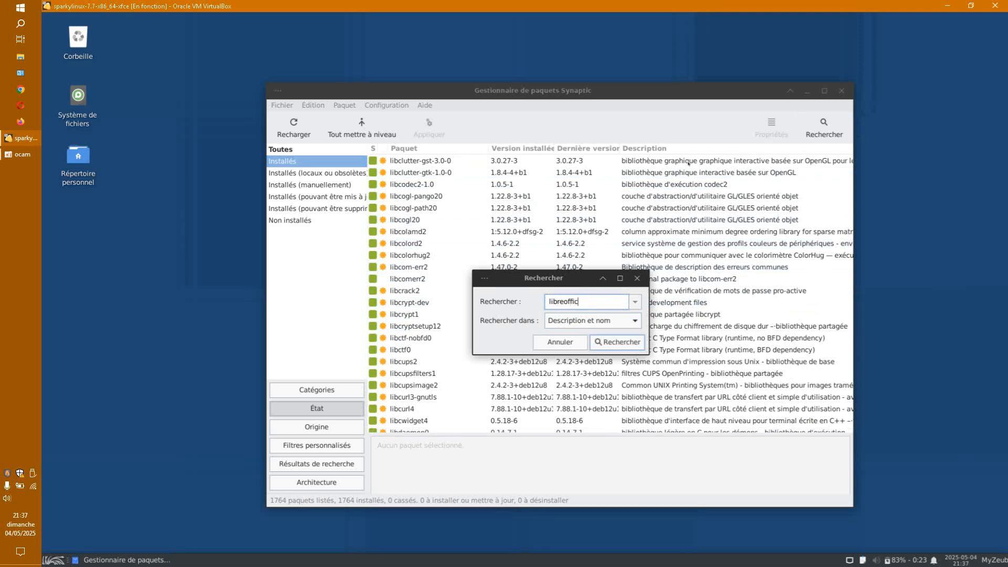
text(e)
key(Return)
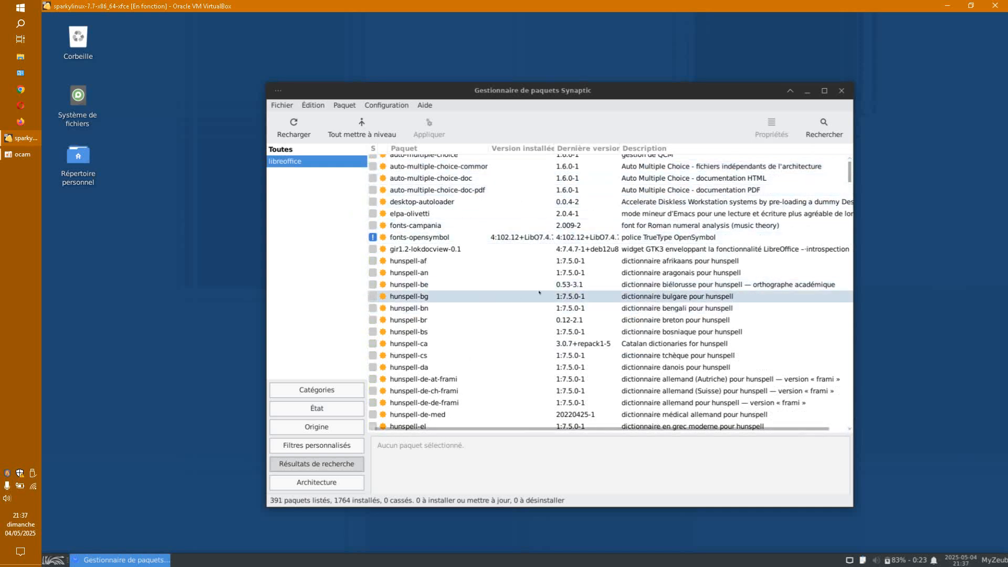
scroll(552, 298, down, 5)
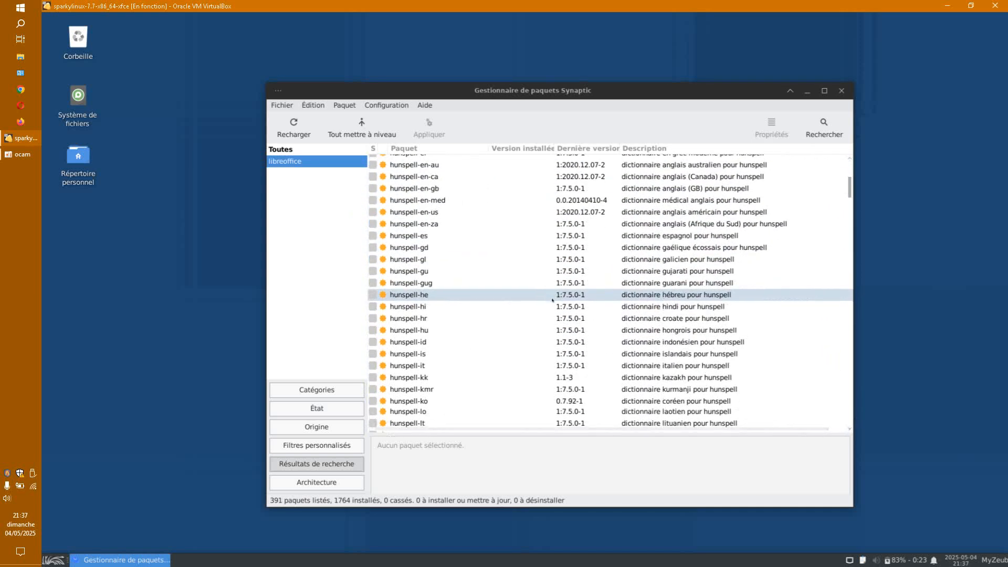
scroll(553, 302, up, 2)
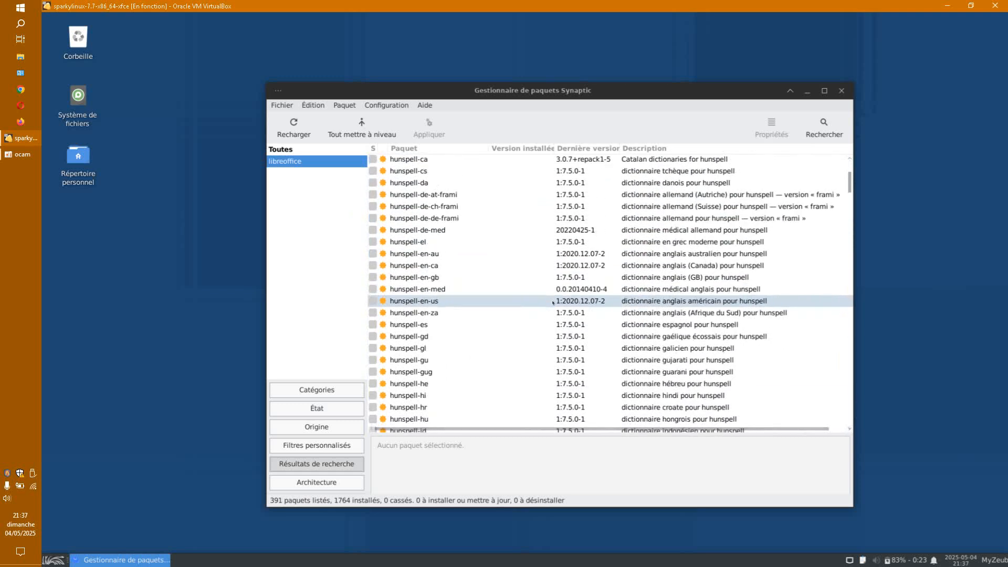
scroll(553, 303, up, 1)
scroll(552, 303, up, 2)
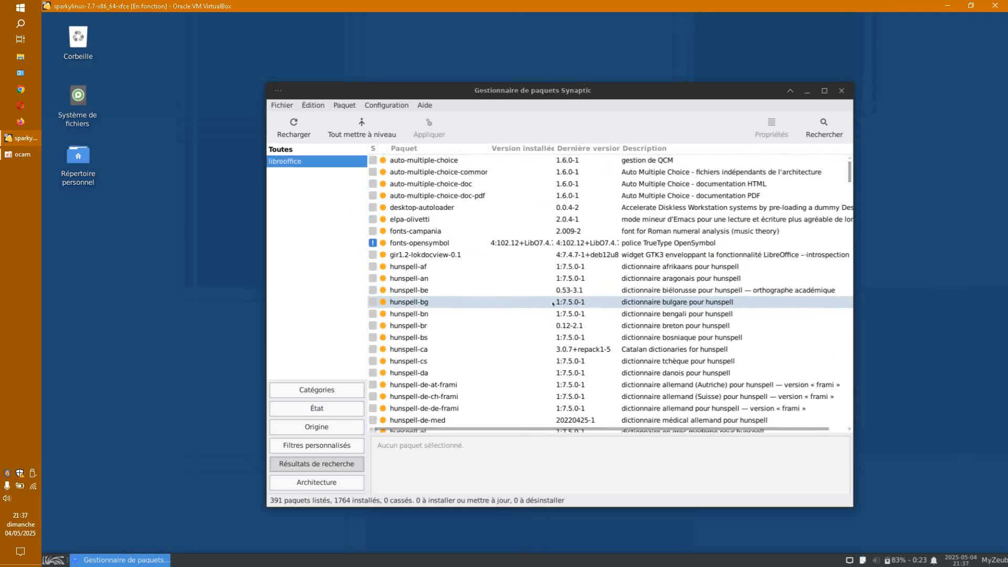
scroll(552, 303, down, 5)
scroll(552, 303, down, 18)
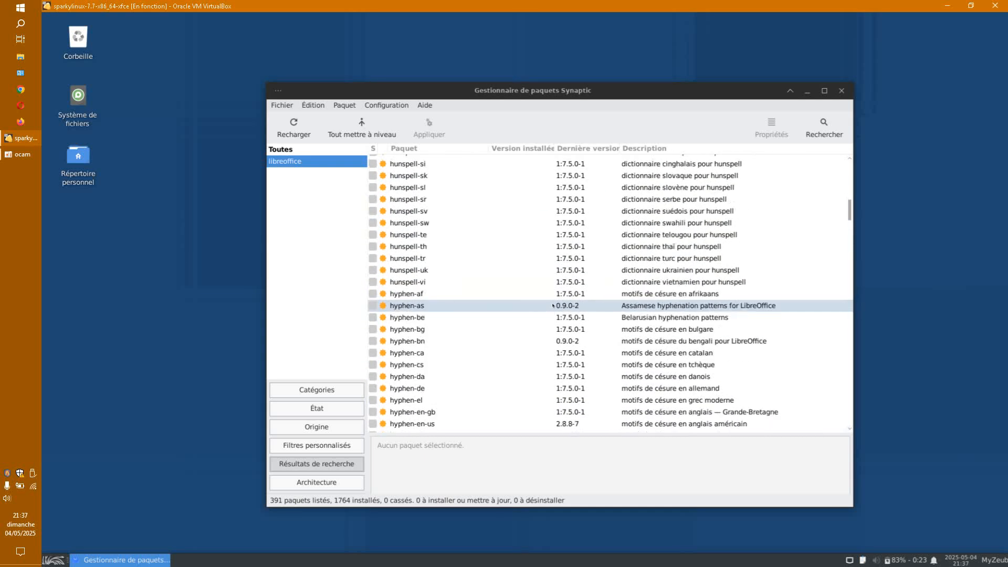
scroll(552, 306, down, 4)
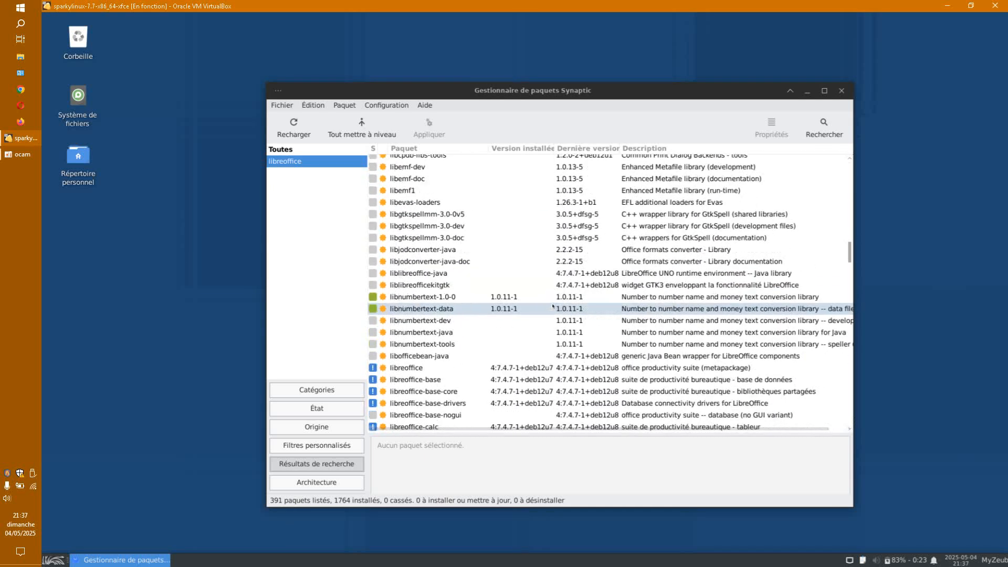
scroll(560, 380, down, 1)
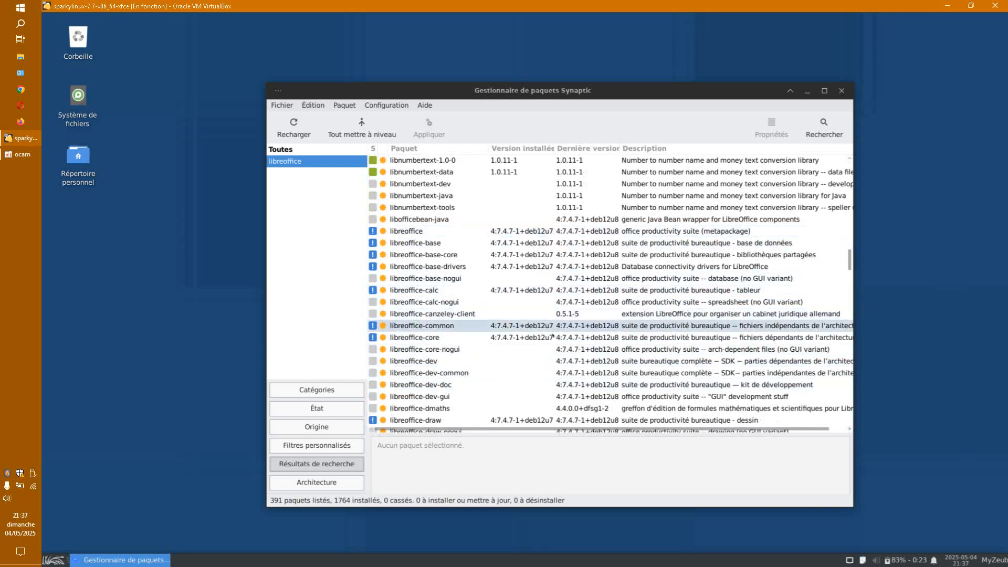
scroll(546, 332, down, 1)
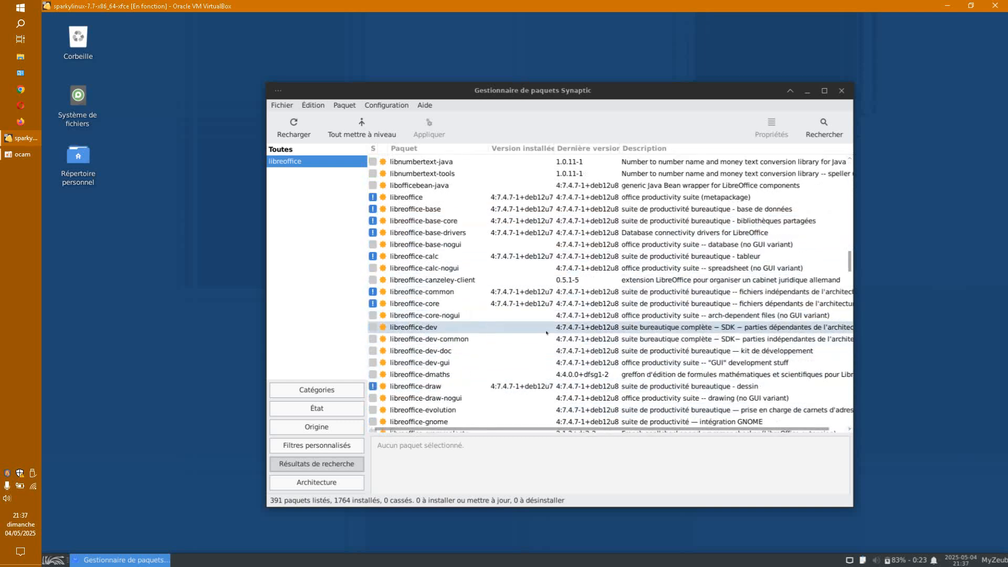
Step: Mark libreoffice-draw for complete removal, accepting removal of libreoffice, libreoffice-impress and python3-uno
right_click(429, 387)
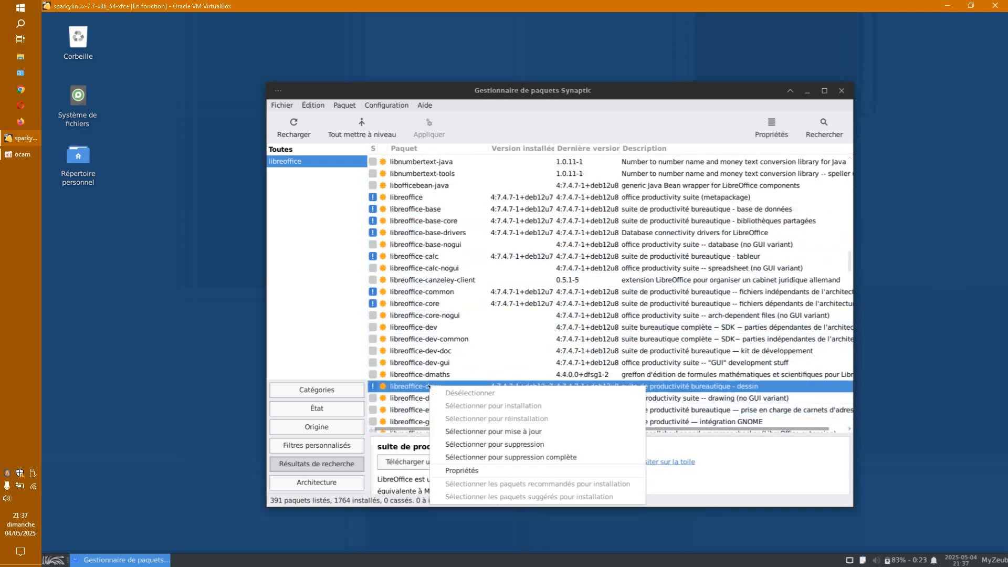
click(523, 458)
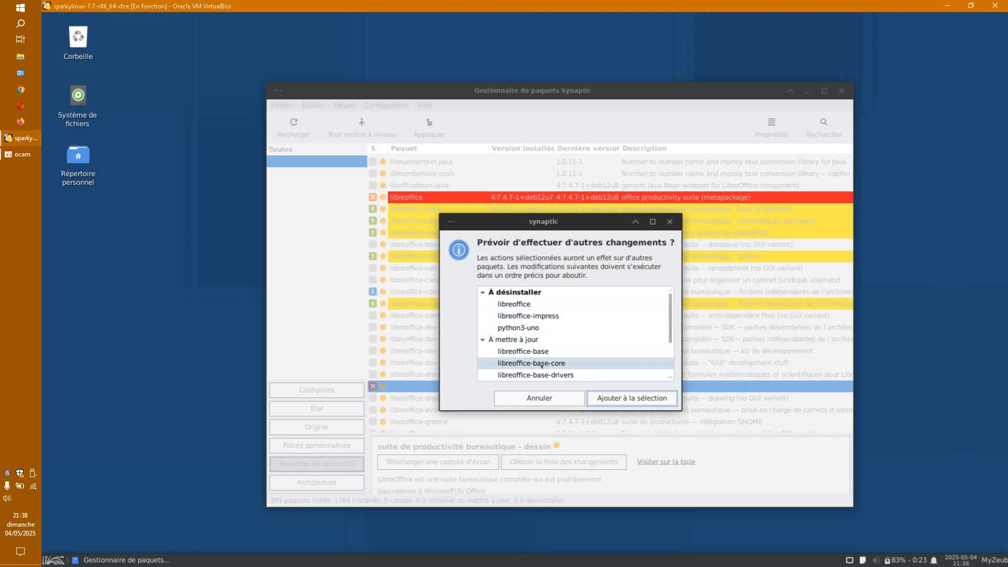
drag(600, 221, 570, 172)
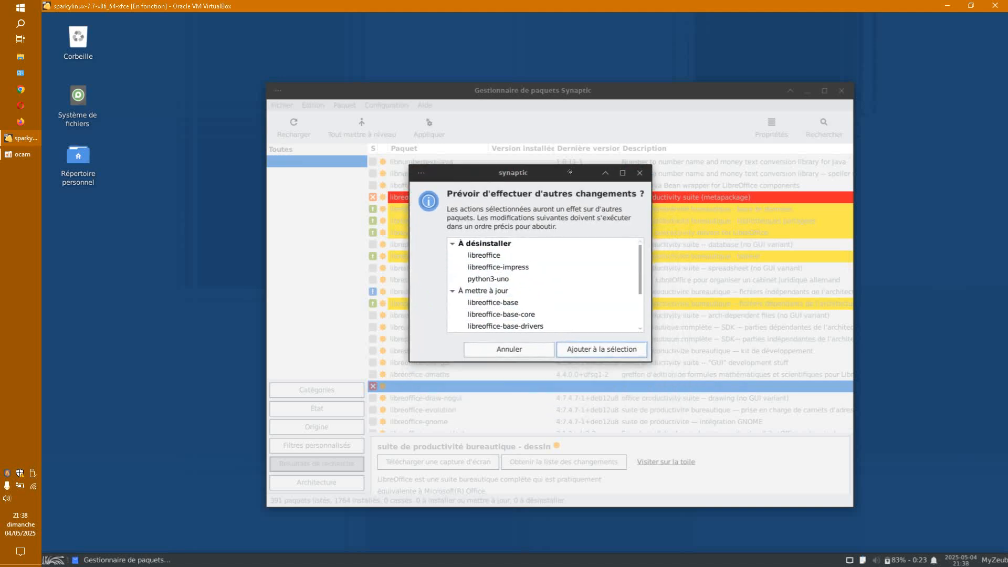
drag(597, 355, 597, 471)
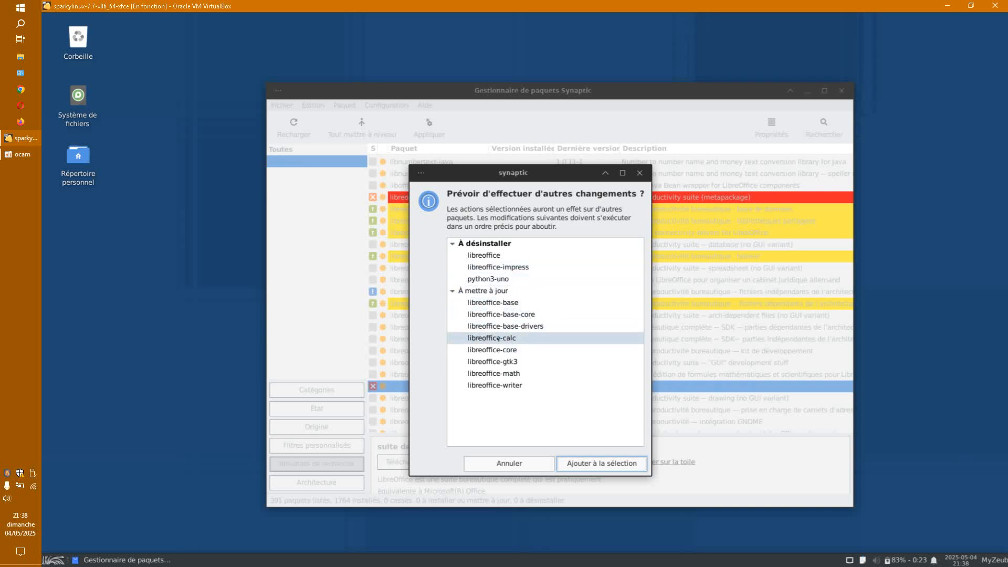
click(585, 464)
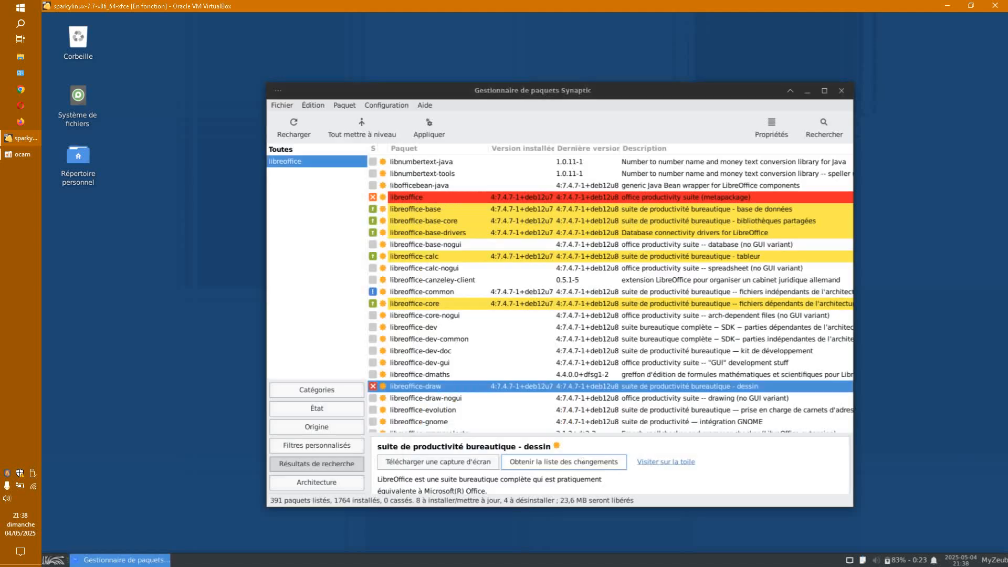
Step: Apply the 4 queued removals and 8 upgrades, then dismiss the success notice
click(434, 132)
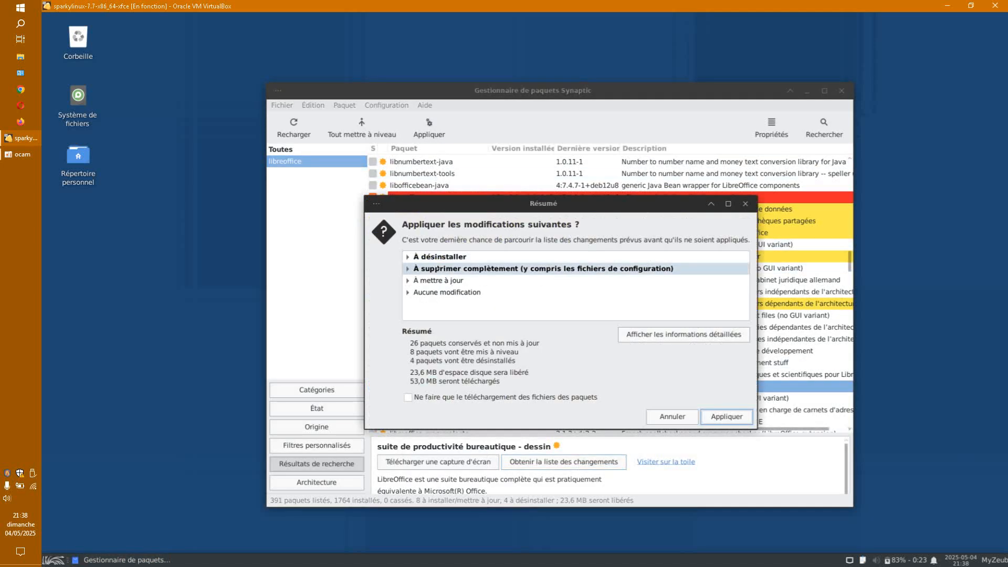
click(722, 414)
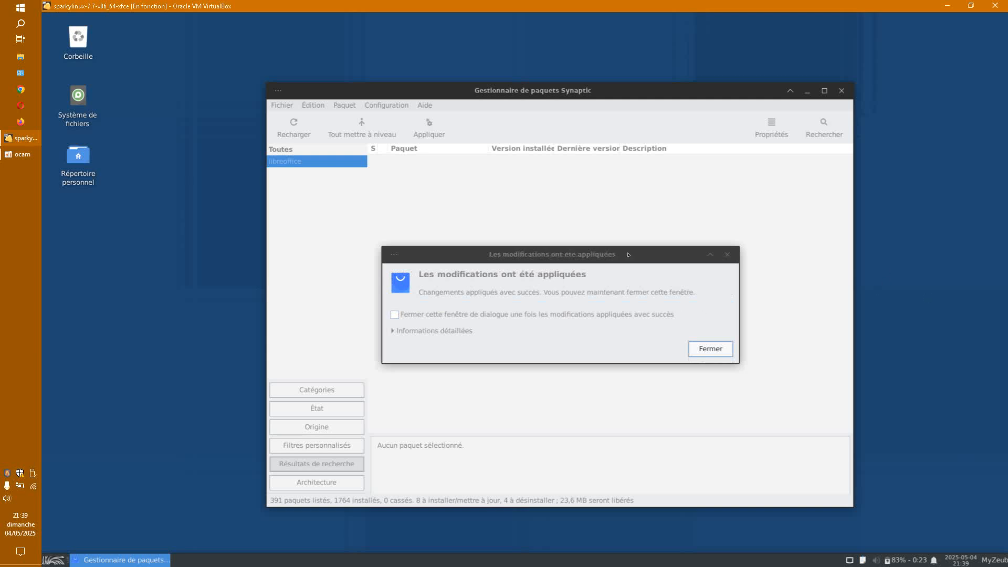
drag(629, 254, 654, 243)
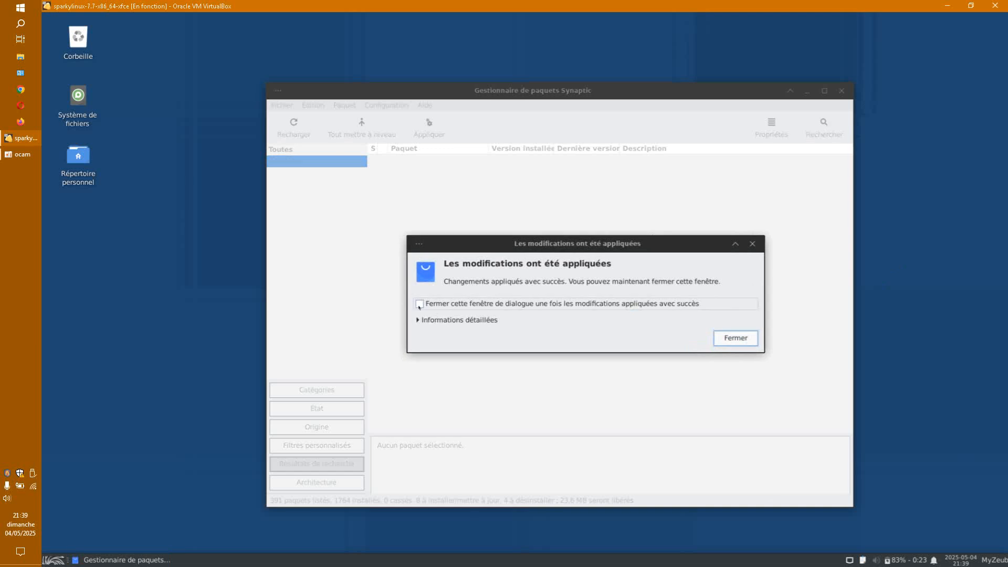
key(Return)
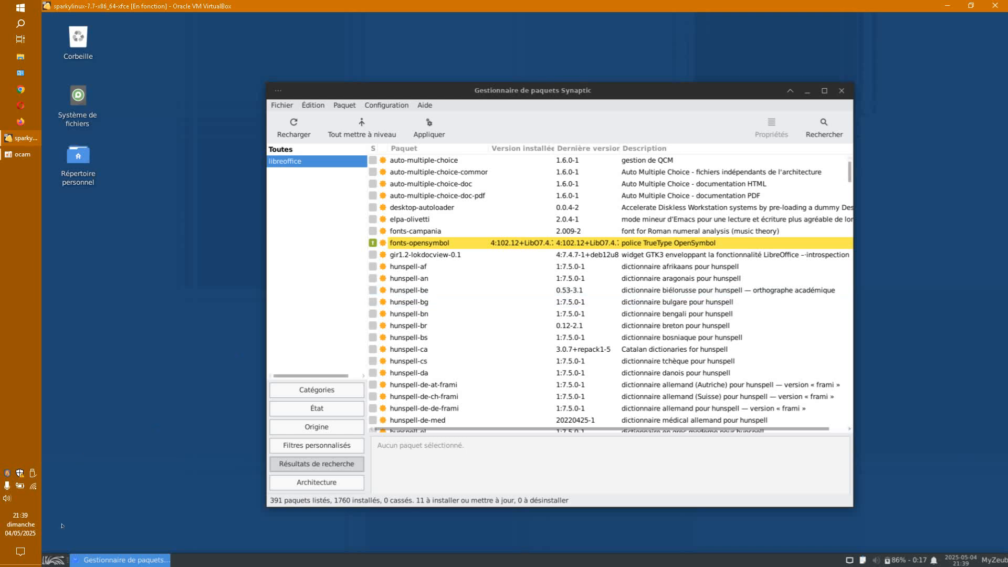
Step: Check the remaining Office applications in the menu, then scroll Synaptic's list to libreoffice-math
click(54, 559)
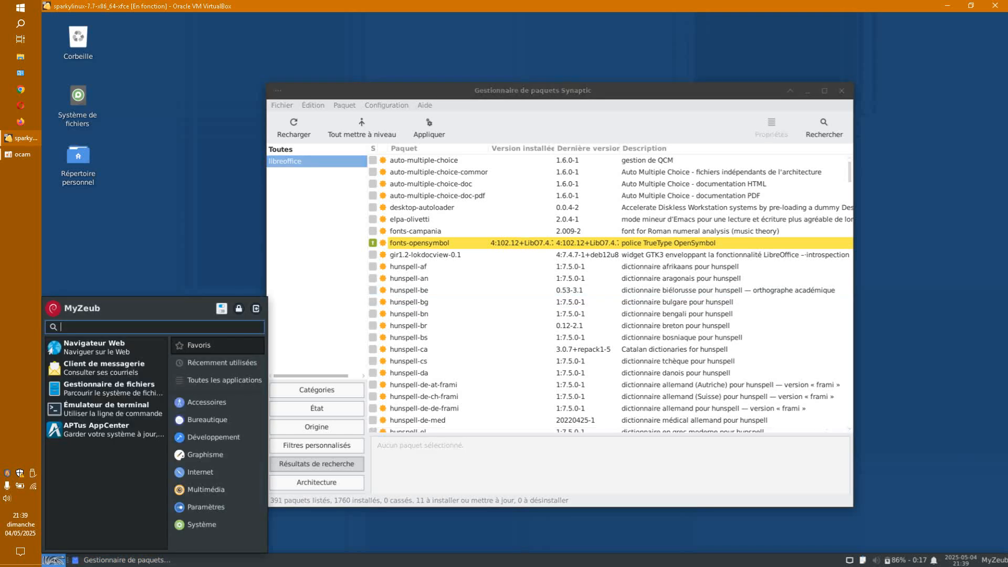
click(217, 421)
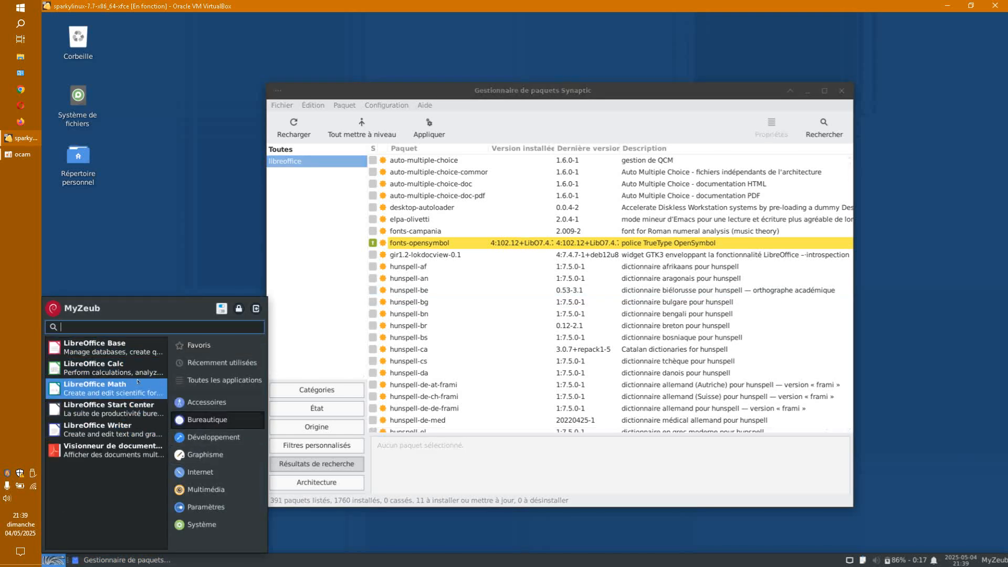
drag(536, 91, 602, 64)
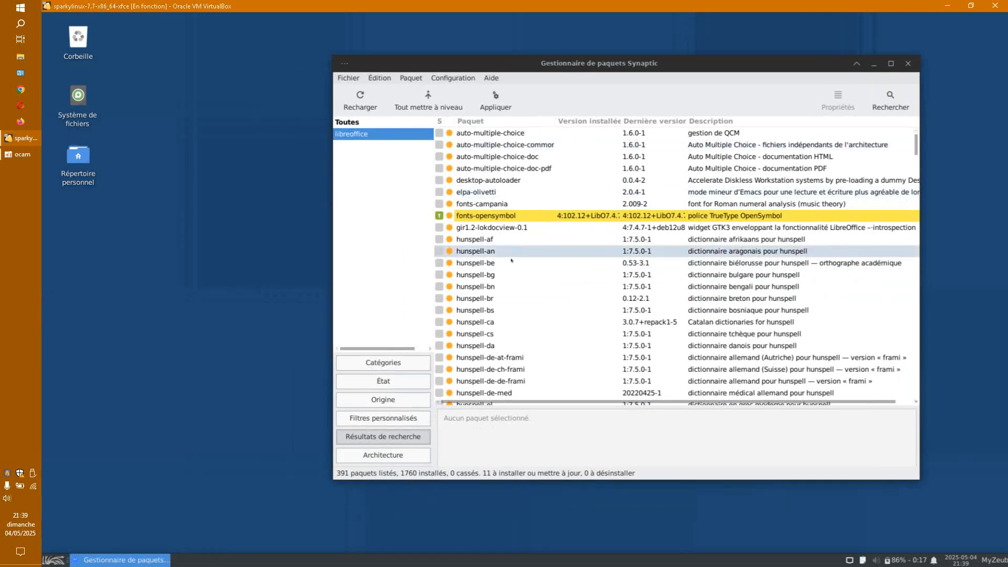
scroll(516, 256, down, 8)
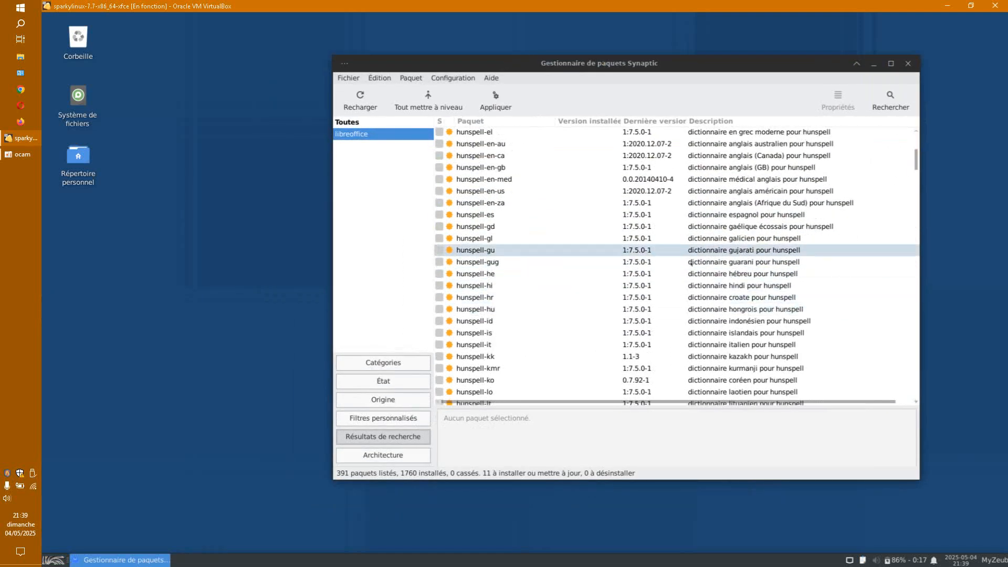
scroll(715, 251, down, 15)
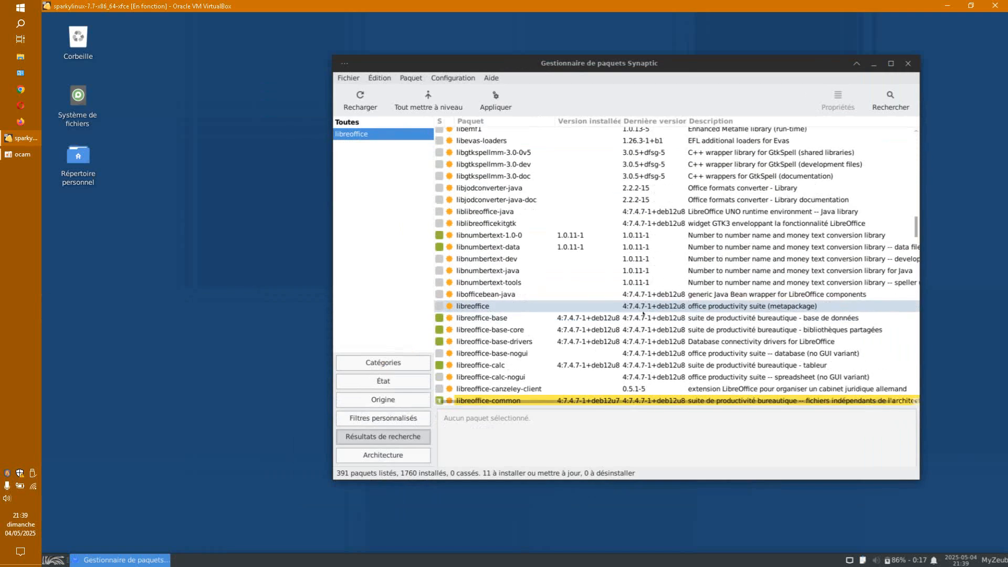
scroll(593, 314, down, 2)
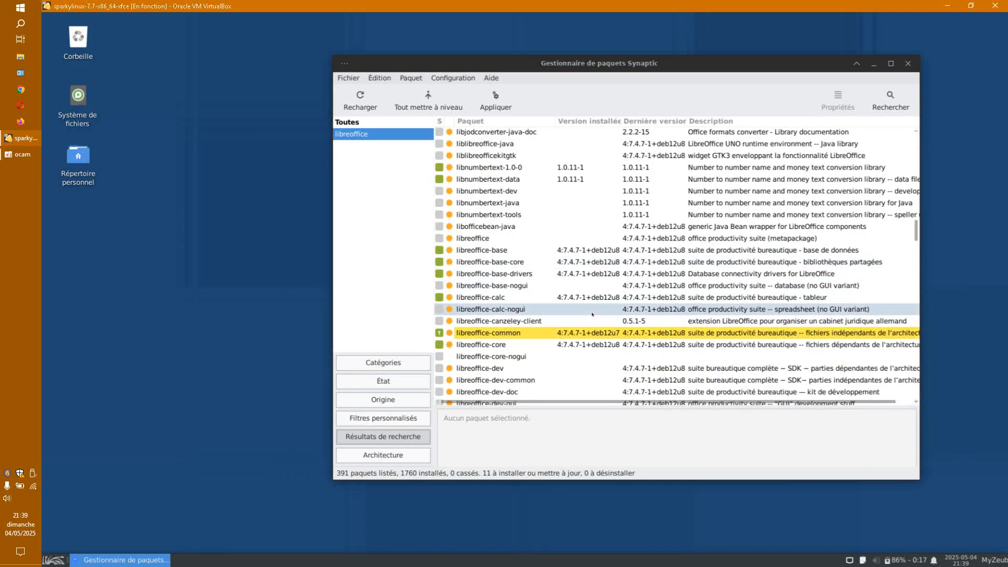
scroll(593, 312, down, 8)
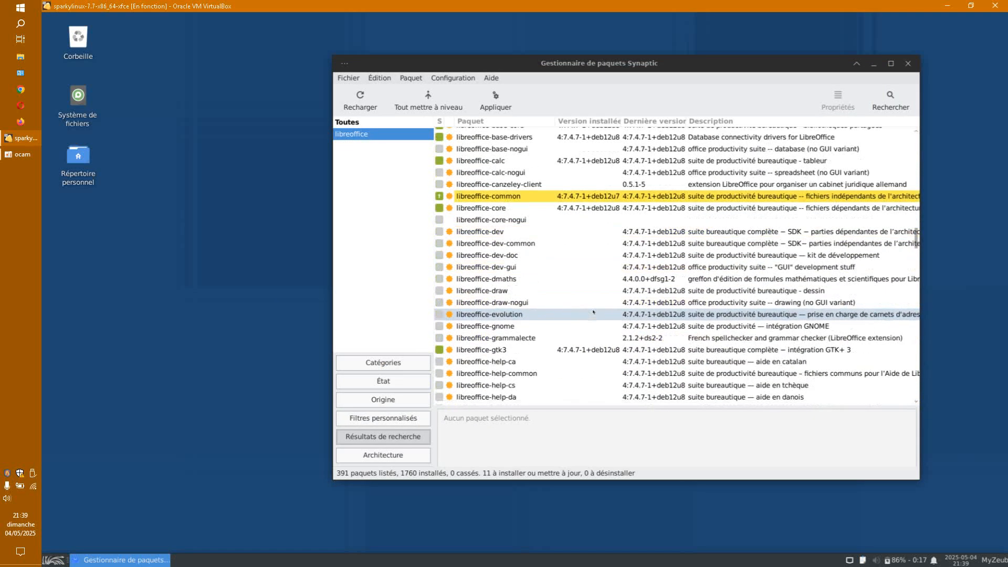
scroll(594, 312, down, 16)
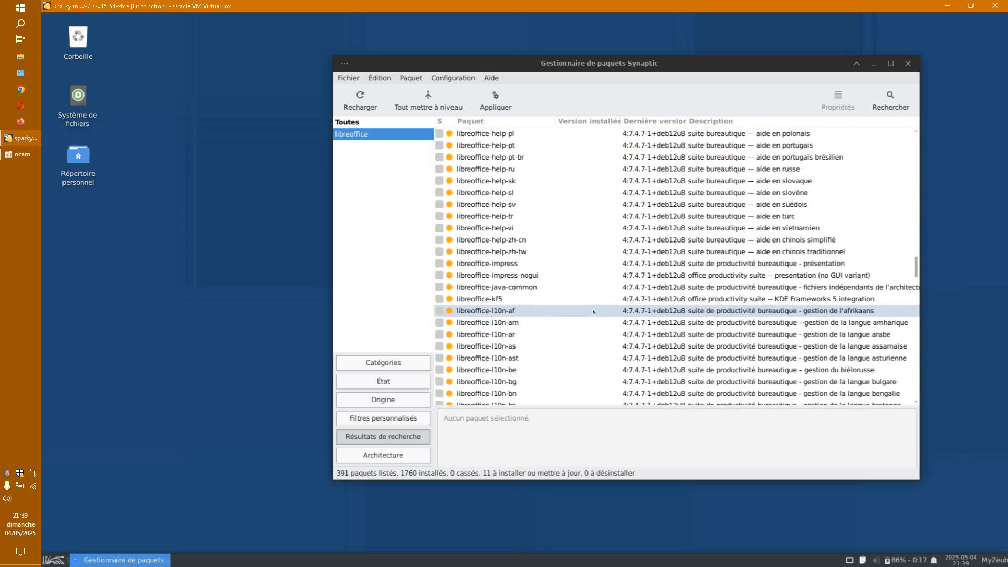
scroll(593, 311, down, 20)
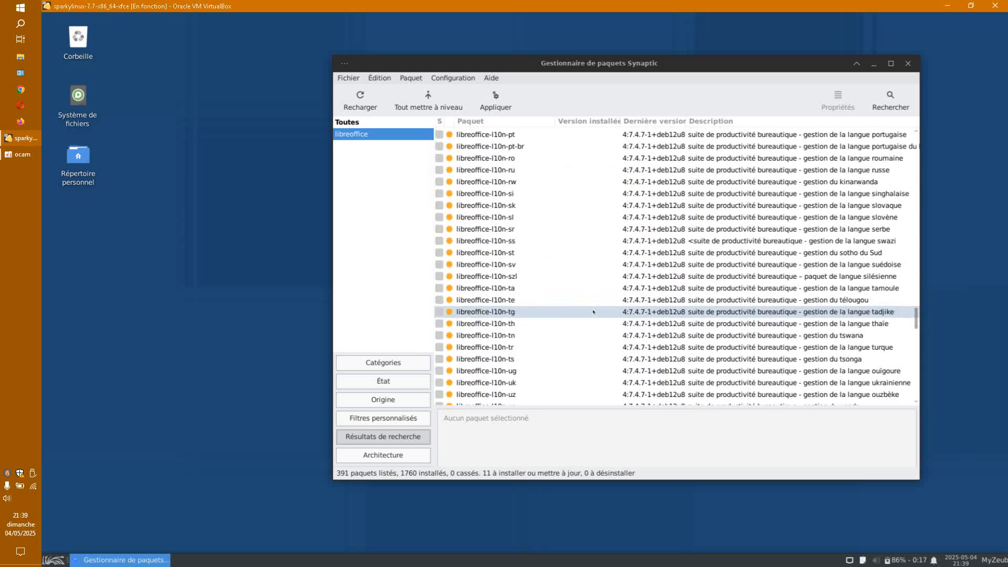
Step: Mark libreoffice-math for complete removal and bring up the summary of changes
right_click(503, 345)
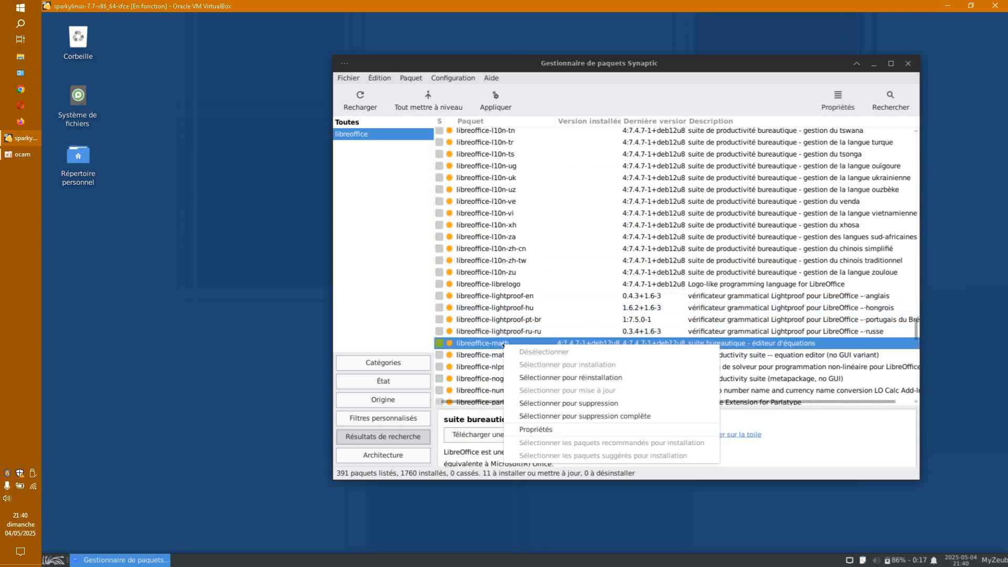
click(582, 414)
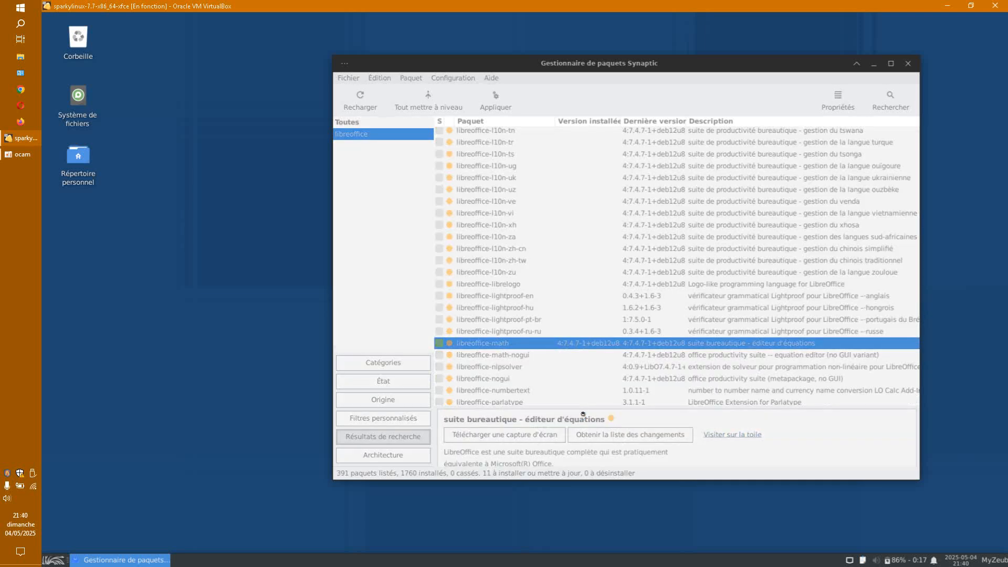
click(495, 100)
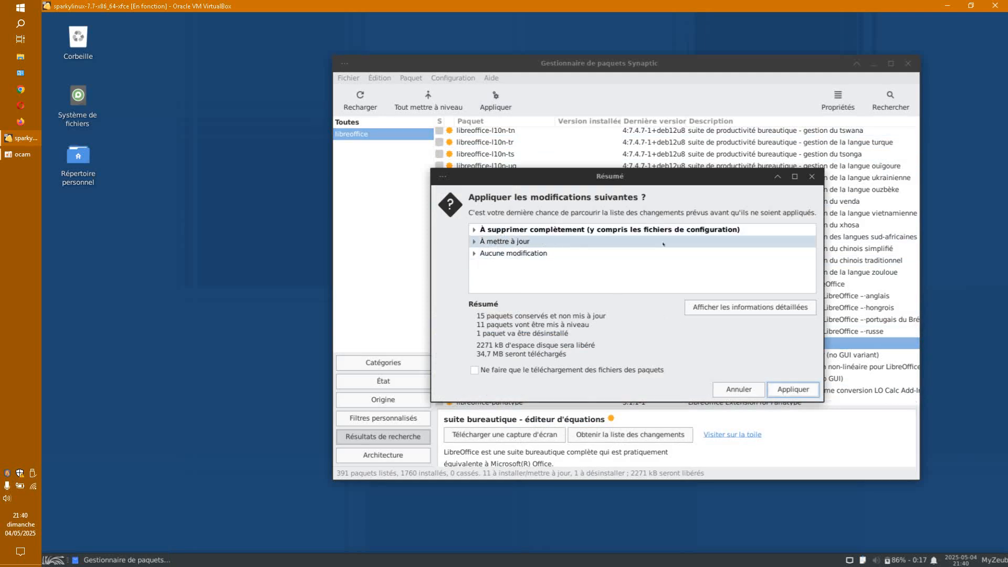
Step: Review the upgrade and unchanged groups, then apply the libreoffice-math removal and 11 upgrades
click(474, 241)
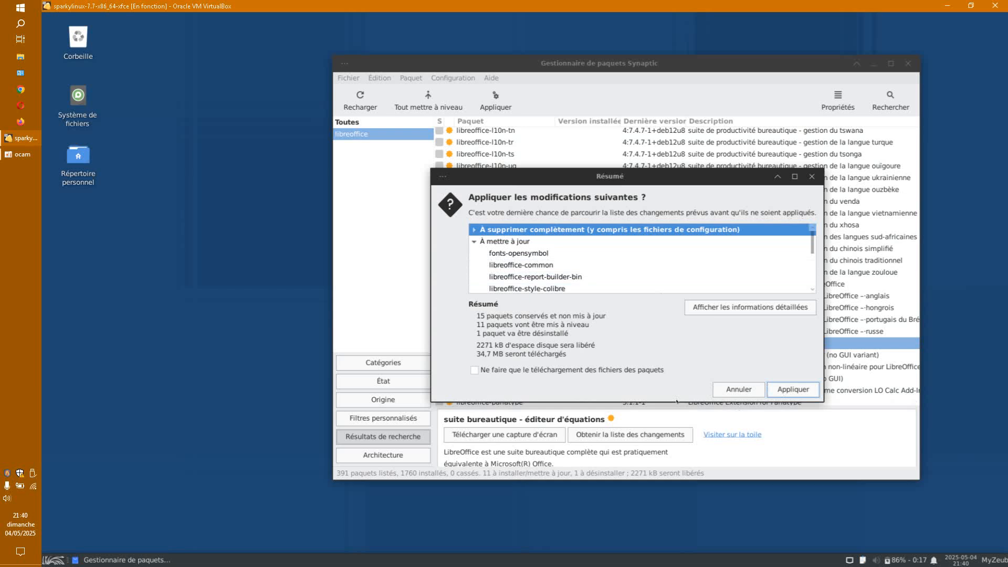
drag(677, 402, 678, 533)
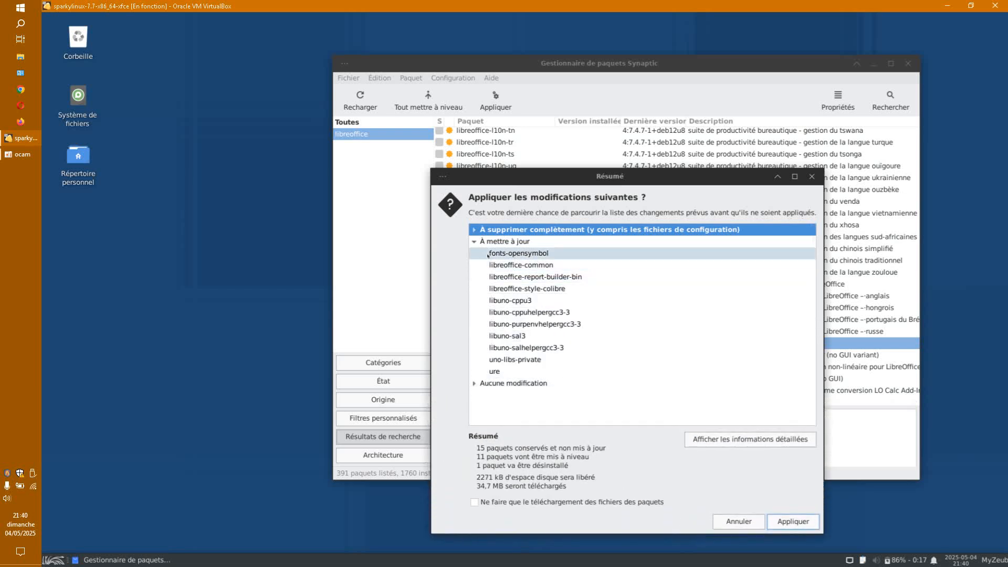
click(475, 384)
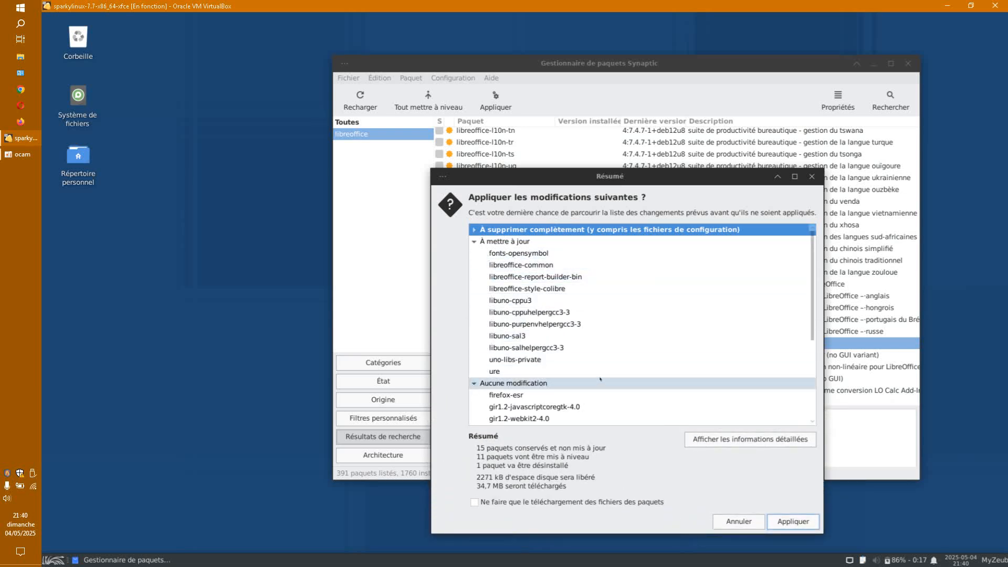
scroll(600, 378, down, 2)
click(793, 521)
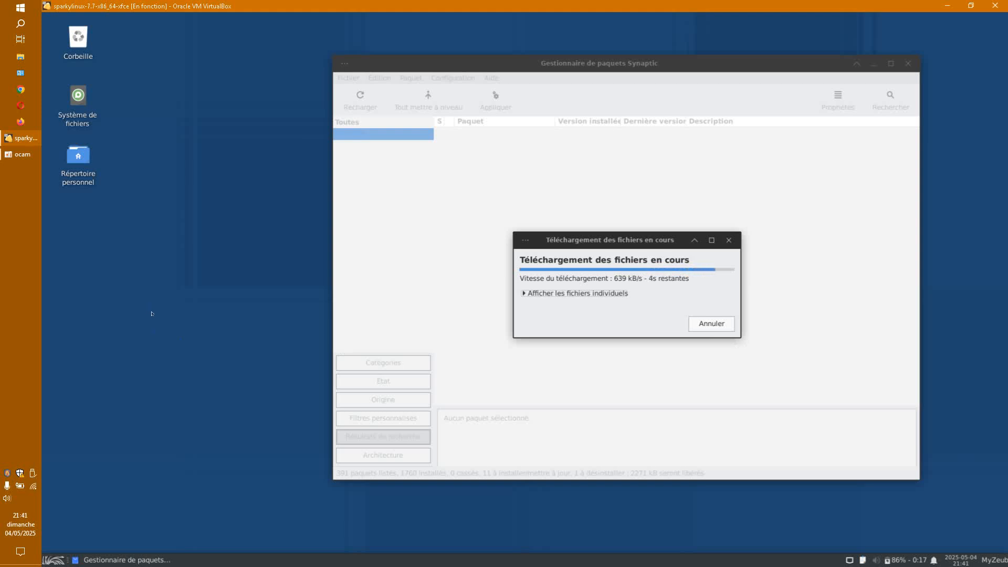
click(54, 560)
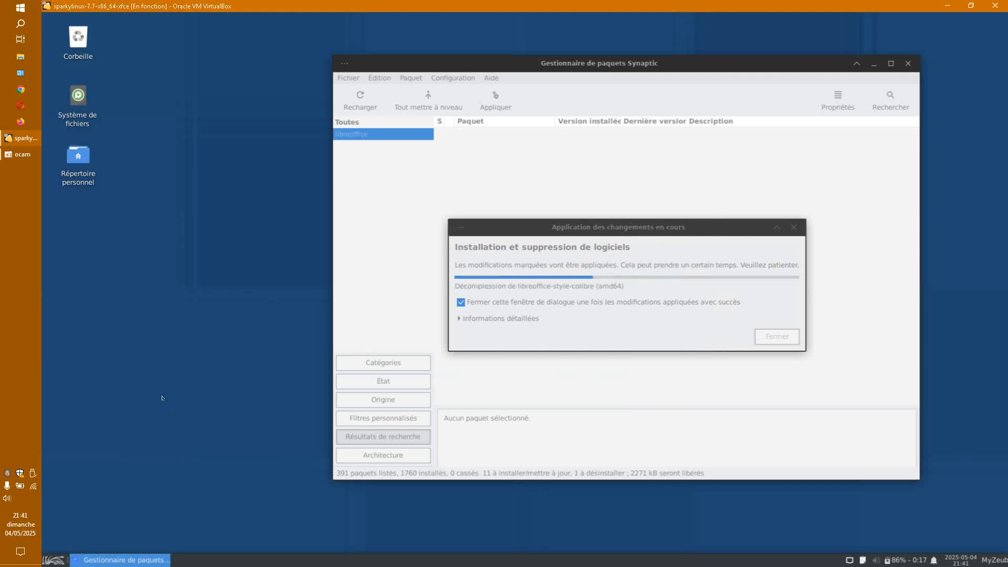
click(507, 229)
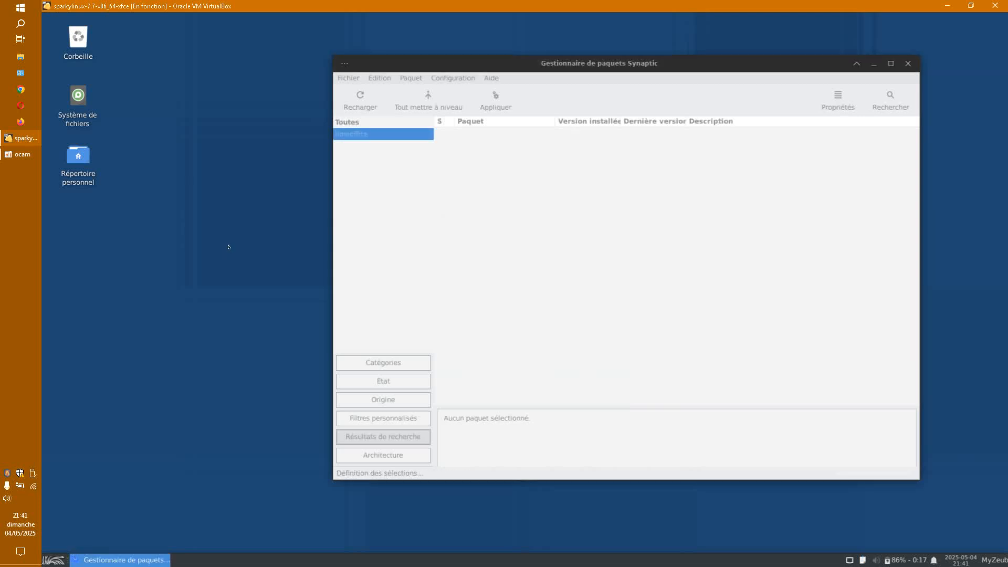
Step: Check the installed LibreOffice apps under Bureautique in the Whisker menu
click(54, 560)
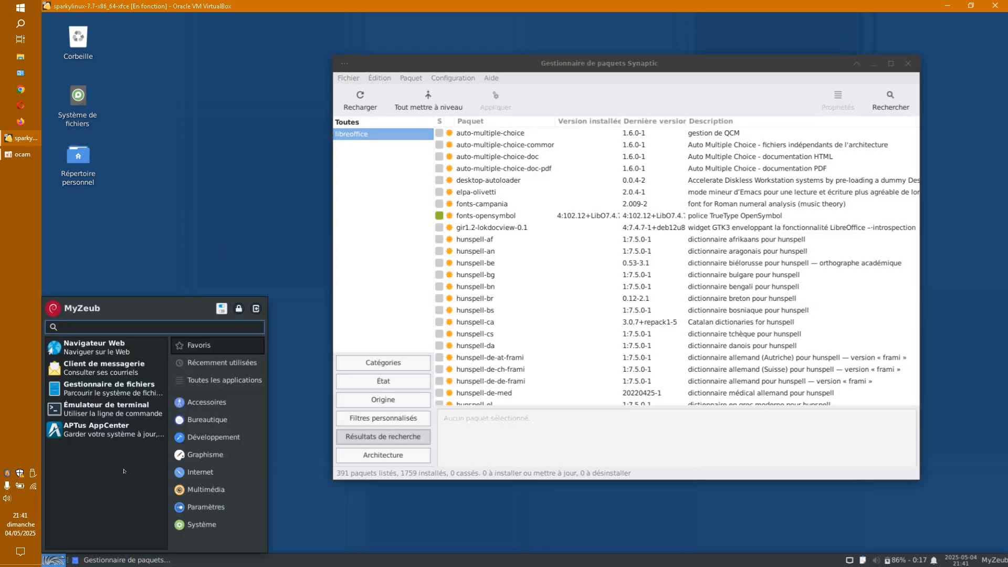
click(197, 420)
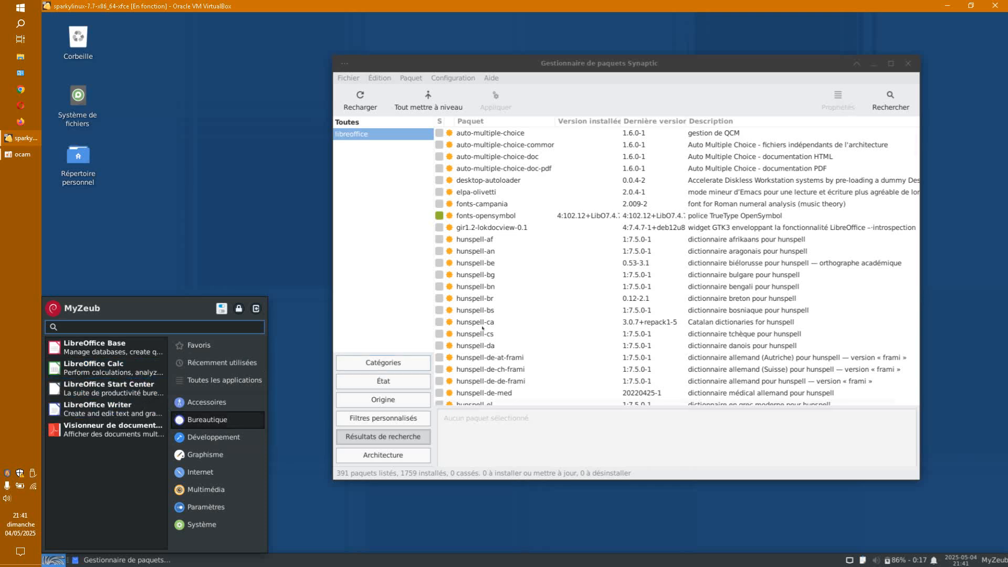
click(572, 287)
Step: Scroll the Synaptic libreoffice results until libreoffice-calc is in view
scroll(579, 308, down, 20)
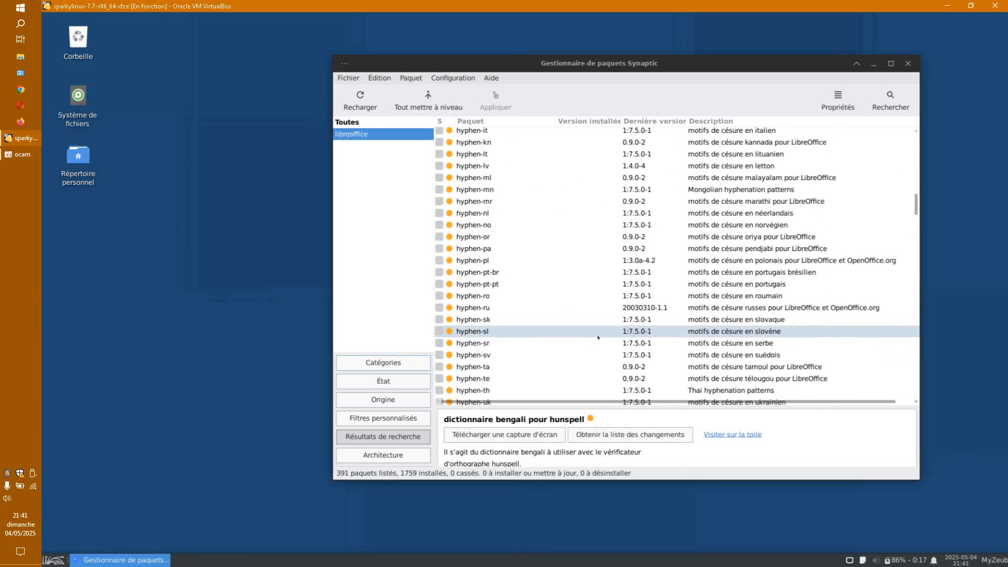
scroll(598, 336, down, 15)
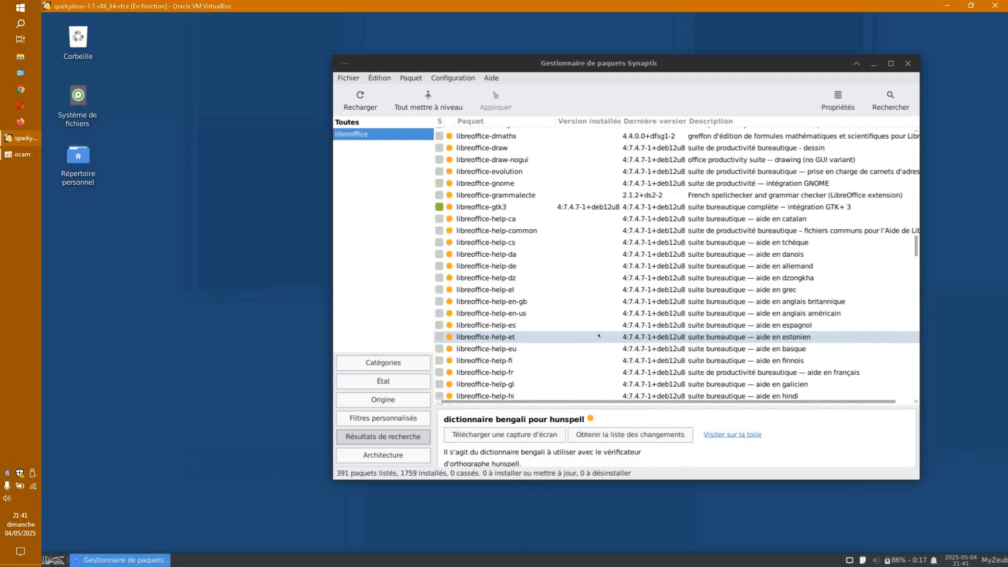
scroll(598, 335, down, 20)
scroll(598, 335, down, 20)
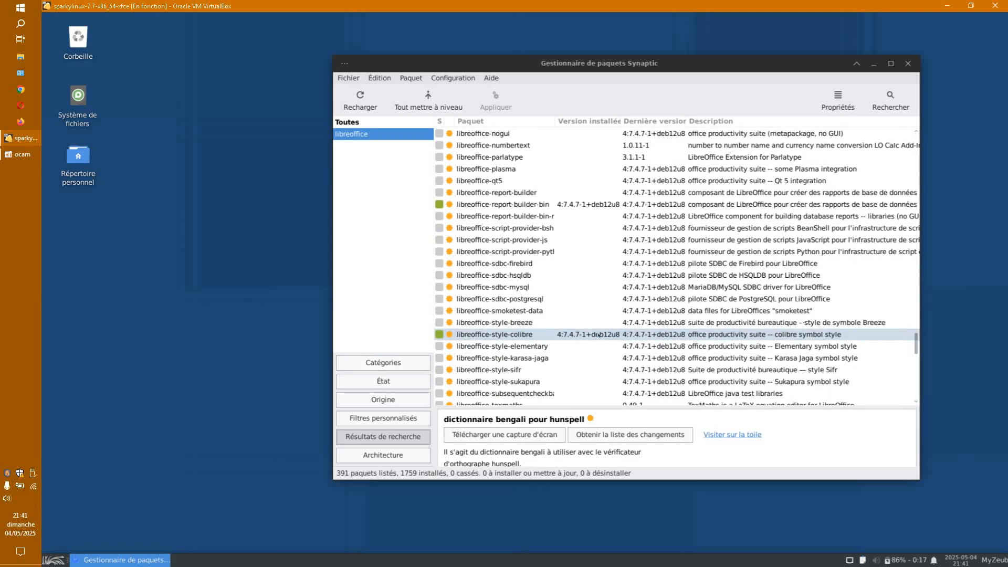
scroll(599, 335, down, 5)
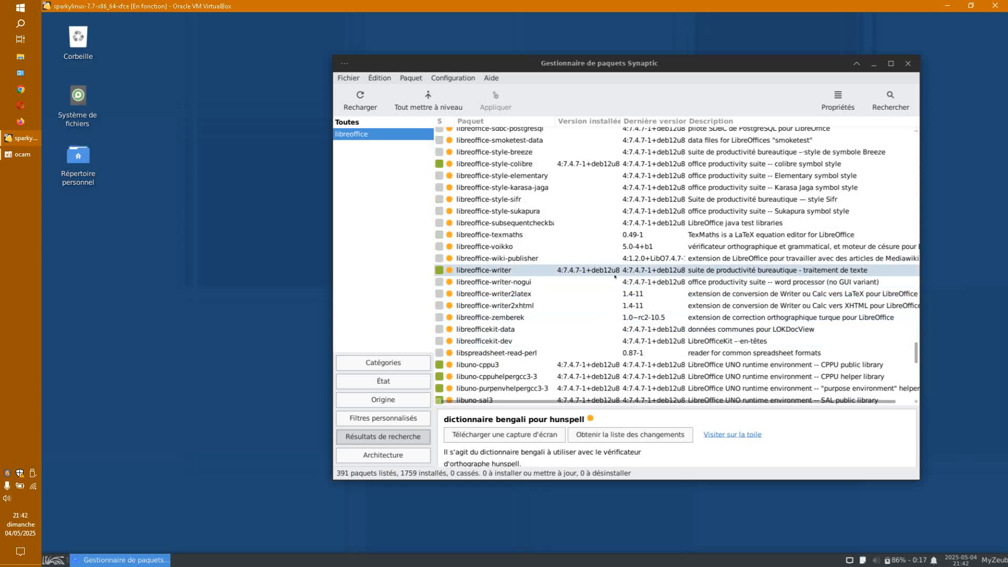
scroll(615, 276, up, 1)
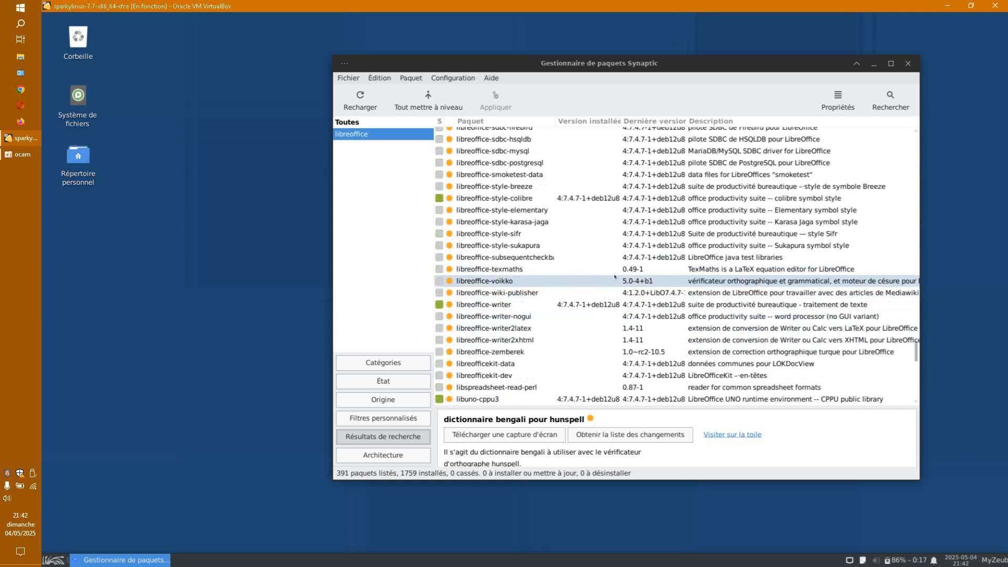
scroll(615, 276, down, 8)
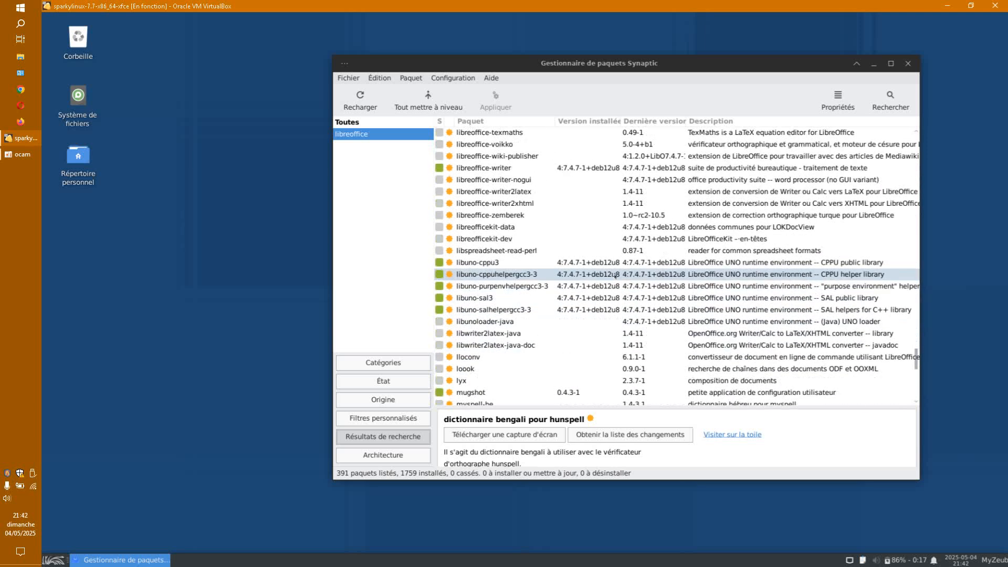
scroll(615, 276, down, 10)
scroll(615, 276, up, 14)
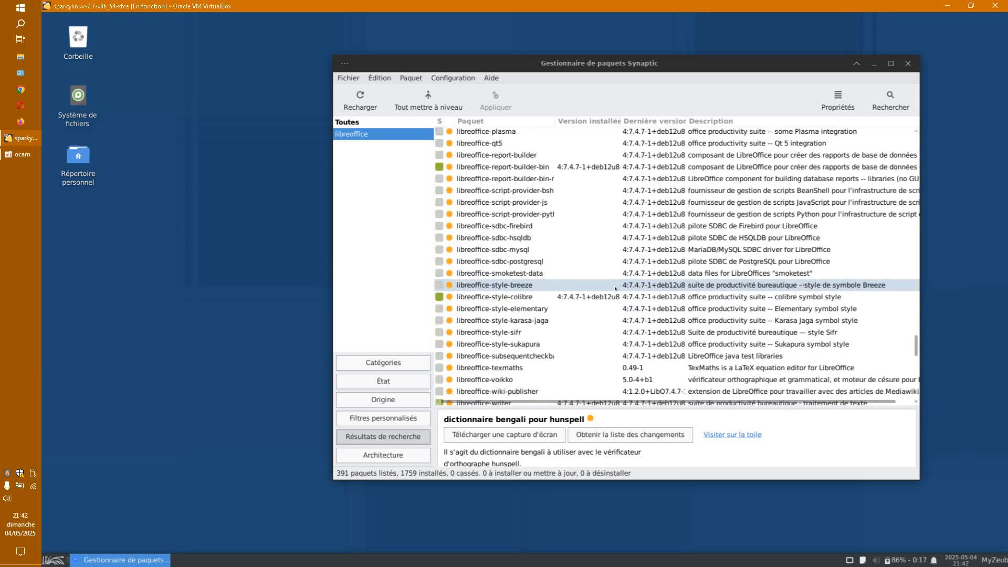
scroll(615, 287, up, 2)
scroll(615, 287, up, 11)
scroll(615, 287, up, 20)
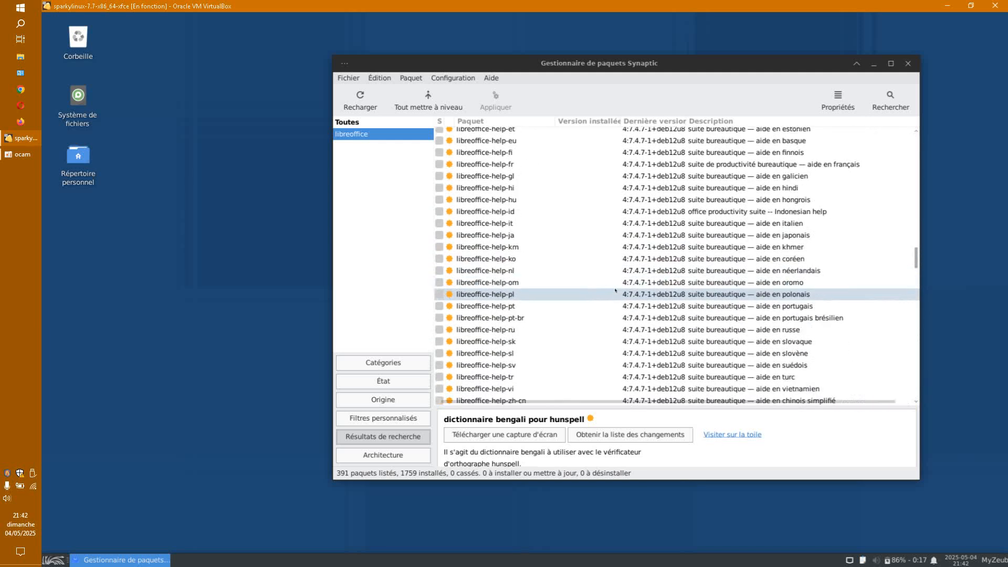
scroll(615, 290, up, 7)
scroll(615, 289, up, 1)
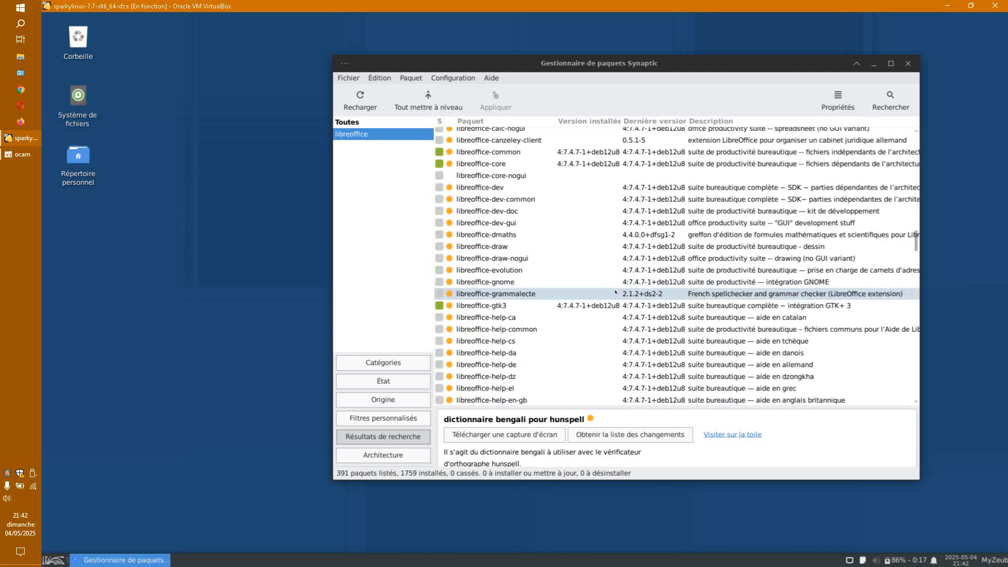
scroll(616, 292, up, 2)
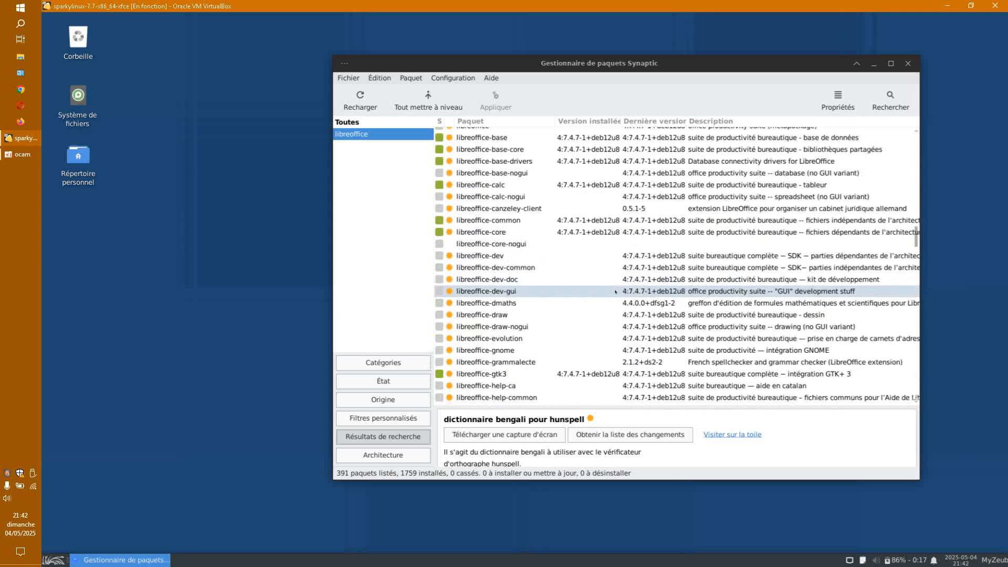
scroll(615, 292, up, 1)
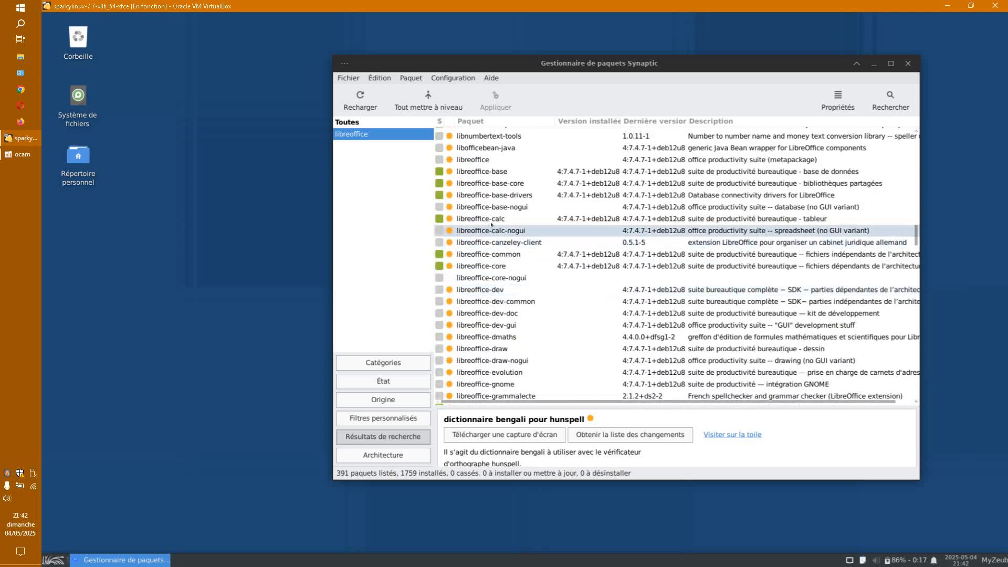
Step: Purge libreoffice-calc with its configuration files, then check Bureautique in the Whisker menu
right_click(492, 220)
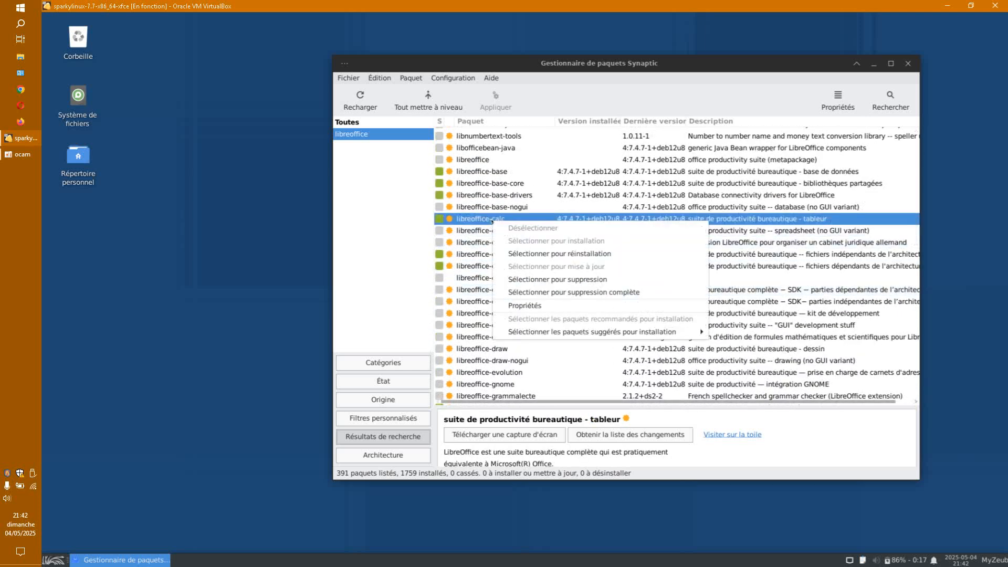
click(540, 292)
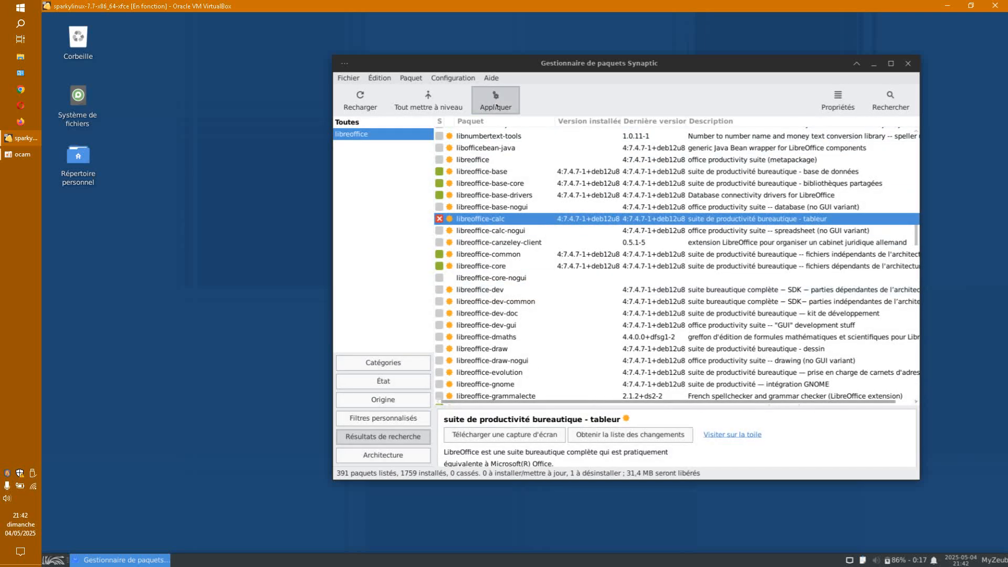
click(495, 100)
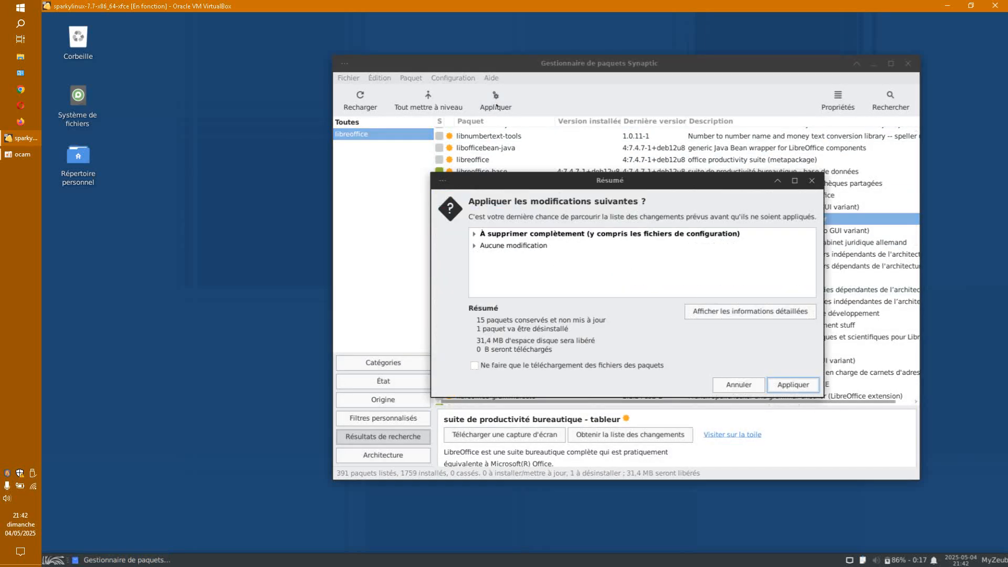
double_click(499, 236)
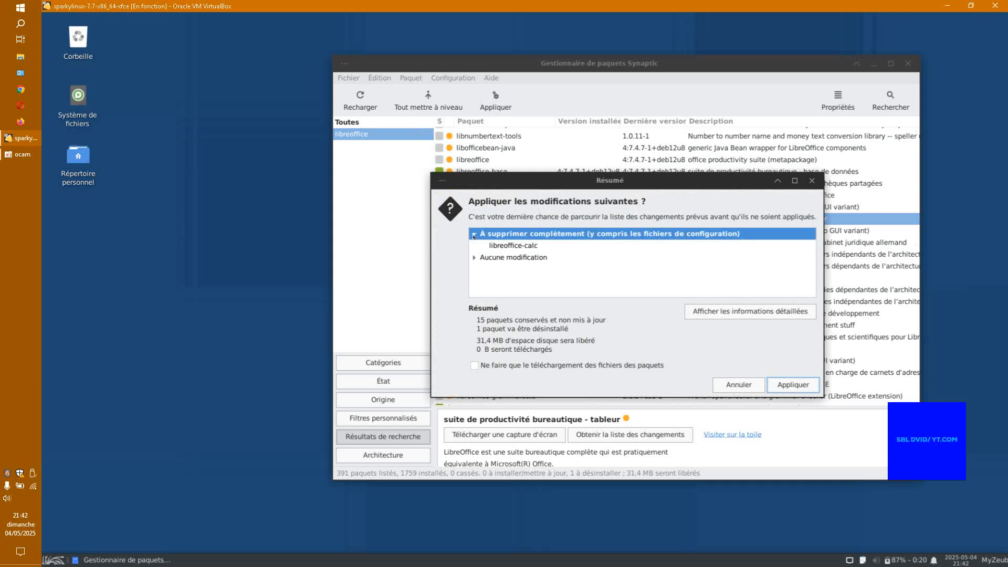
double_click(494, 259)
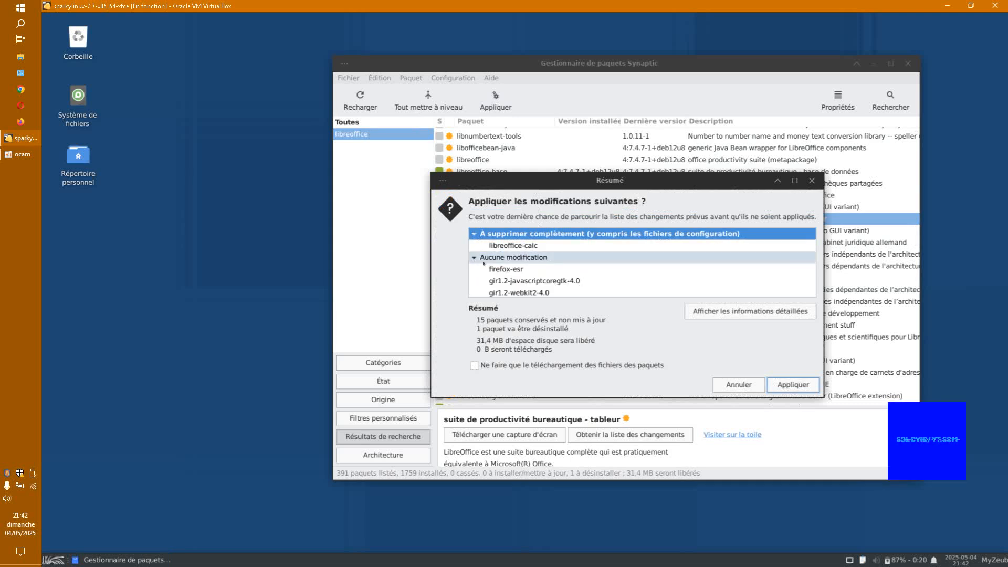
click(771, 386)
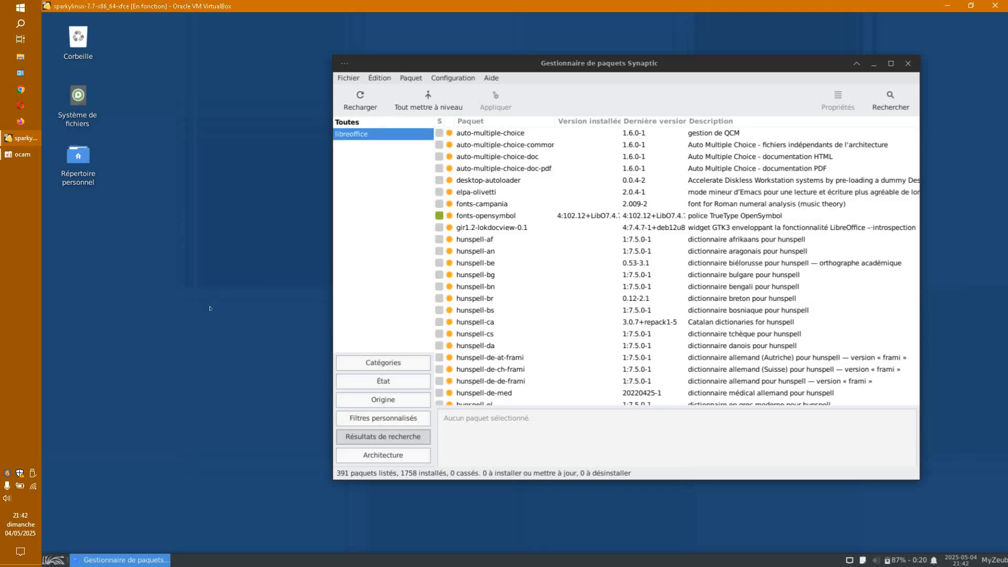
click(53, 560)
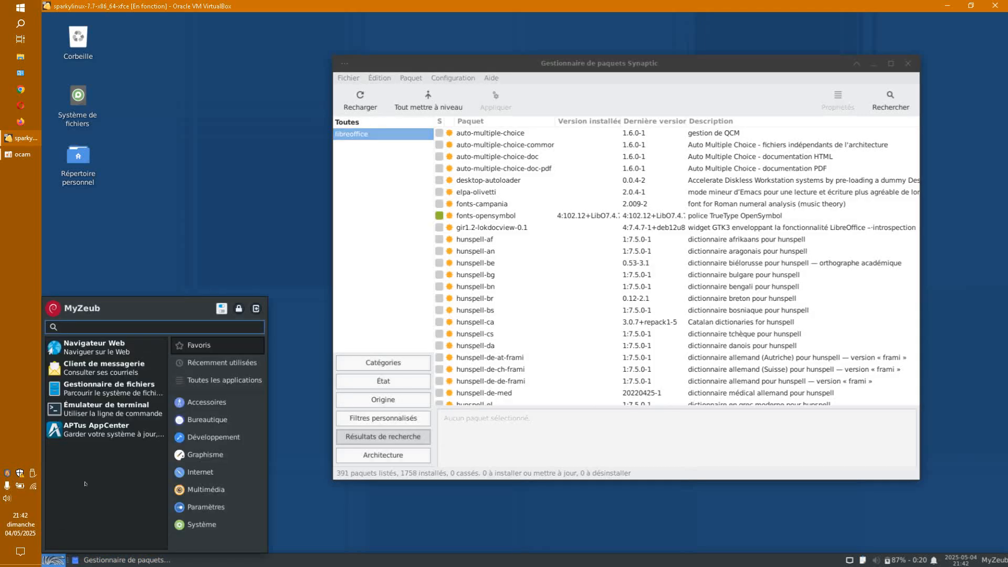
click(182, 424)
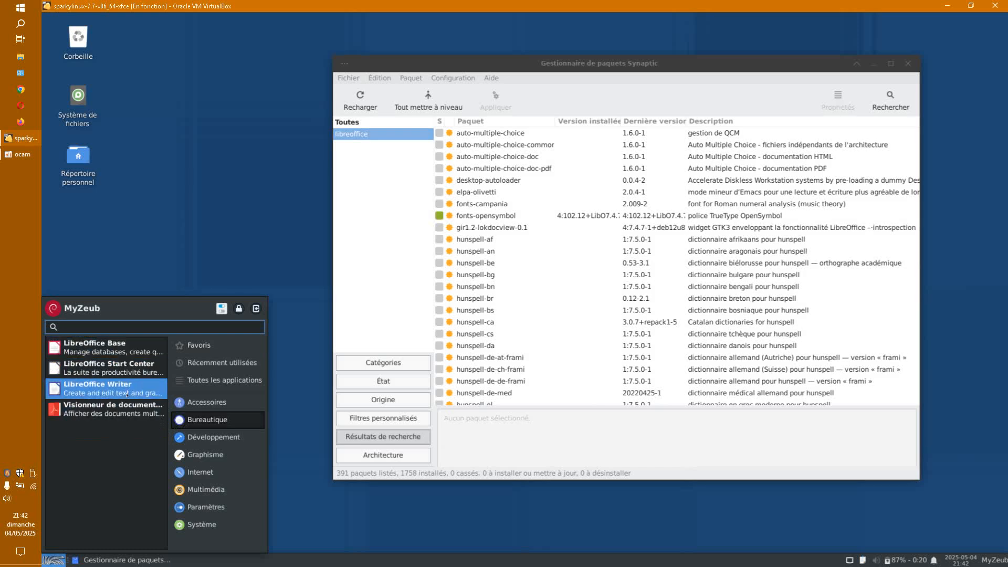
Step: Show Accessoires and resize the Whisker menu taller and wider to see full descriptions
click(206, 402)
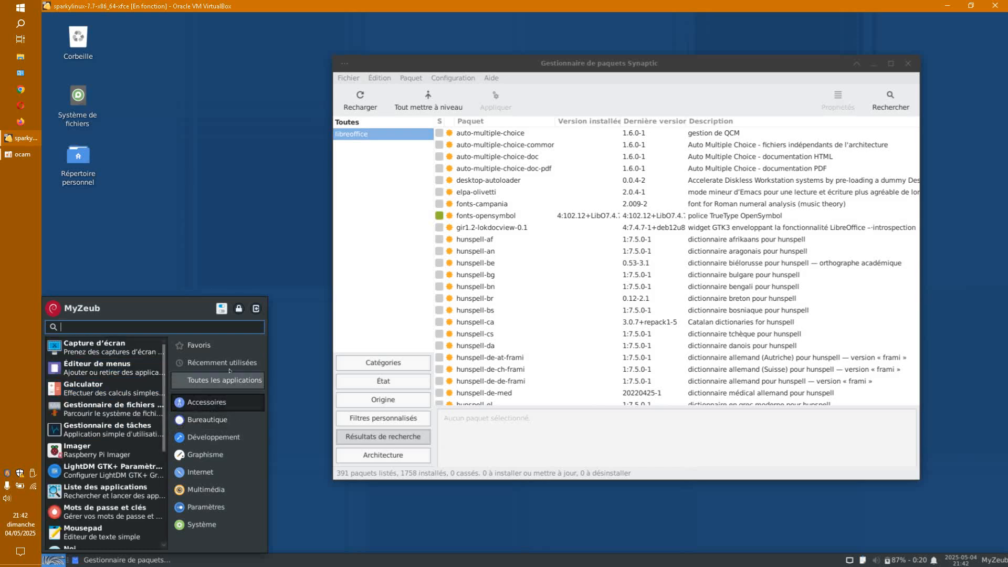
drag(203, 297, 203, 256)
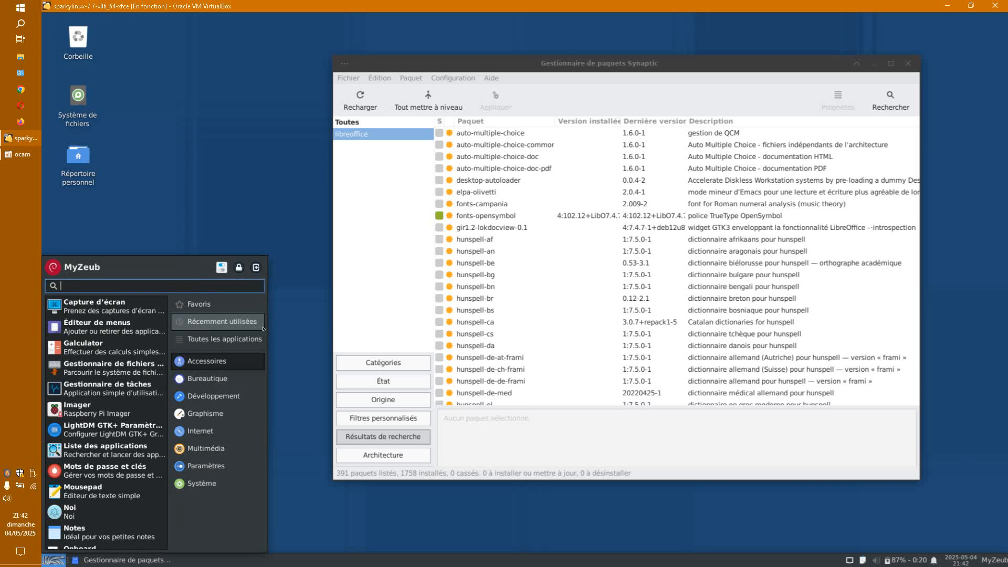
drag(262, 322, 347, 325)
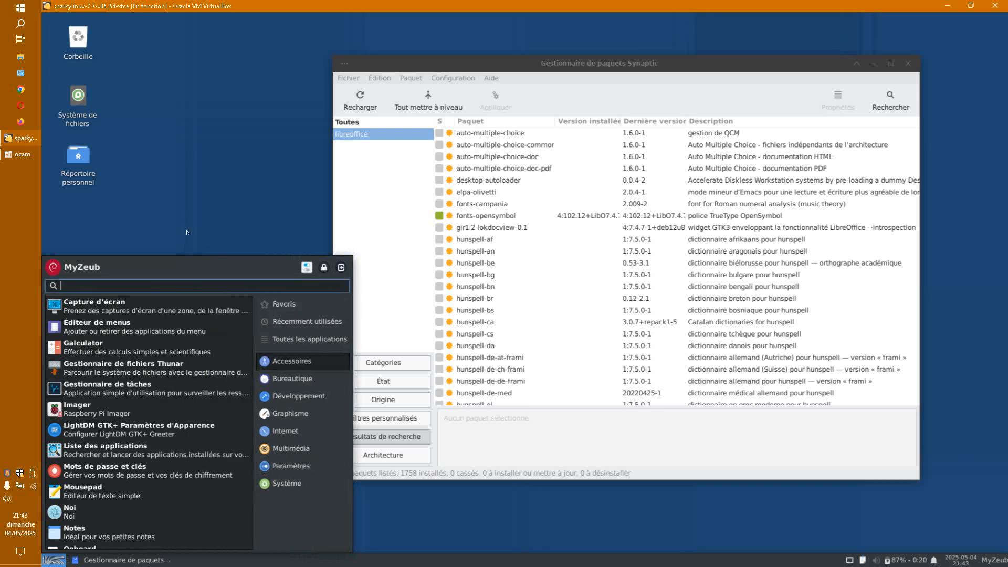
Step: Close the applications menu and Synaptic, then bring up the desktop's context menu
click(252, 174)
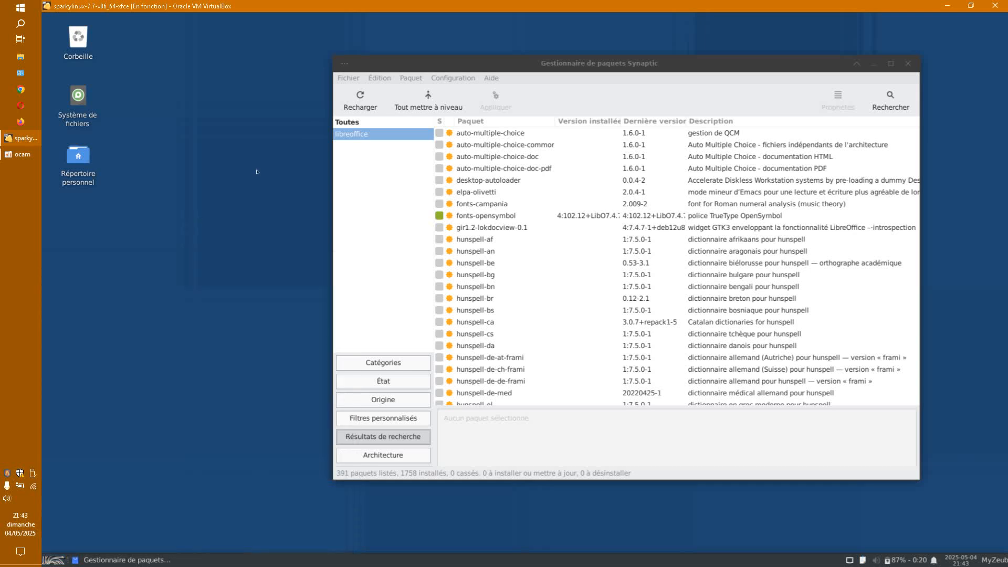
click(909, 63)
right_click(338, 182)
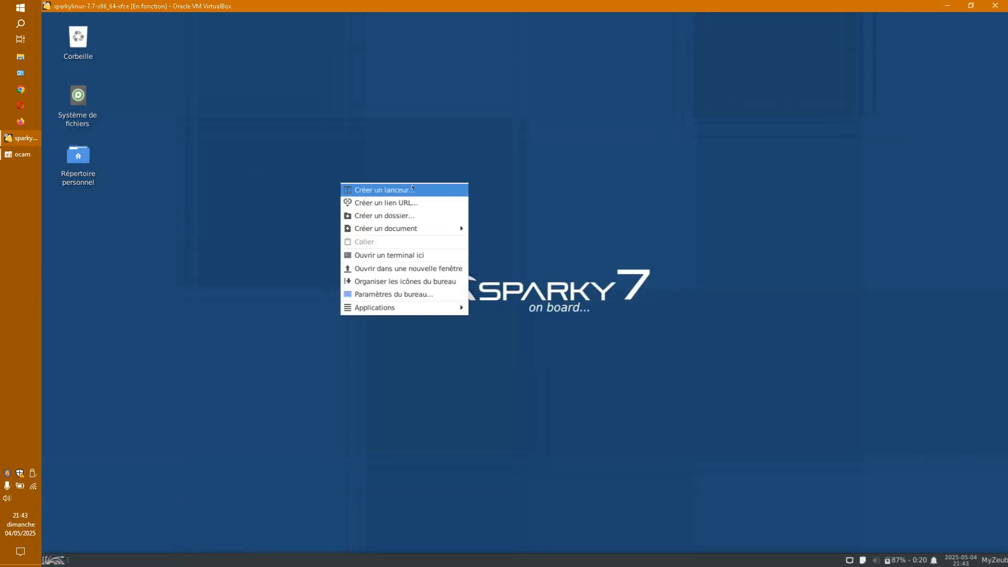
Step: In an enlarged Paramètres du bureau window, set the golden cloudy-sunset photo as wallpaper
click(403, 291)
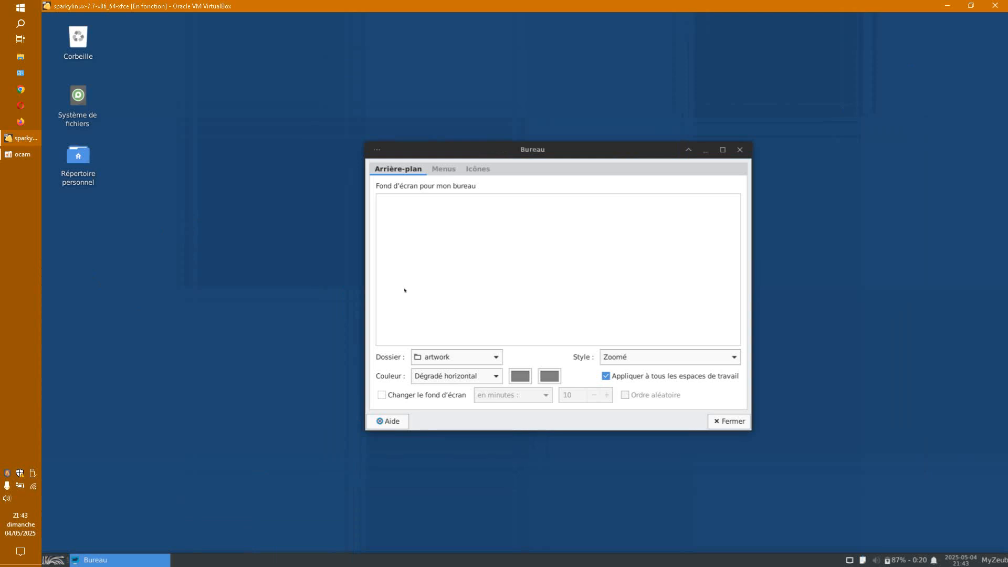
drag(630, 148, 496, 45)
drag(610, 321, 857, 522)
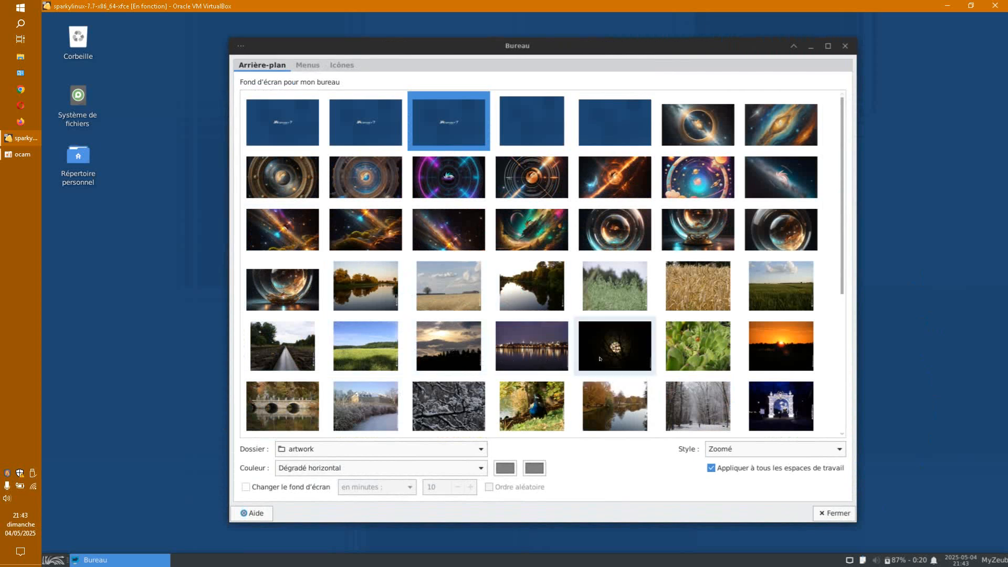
scroll(600, 358, down, 2)
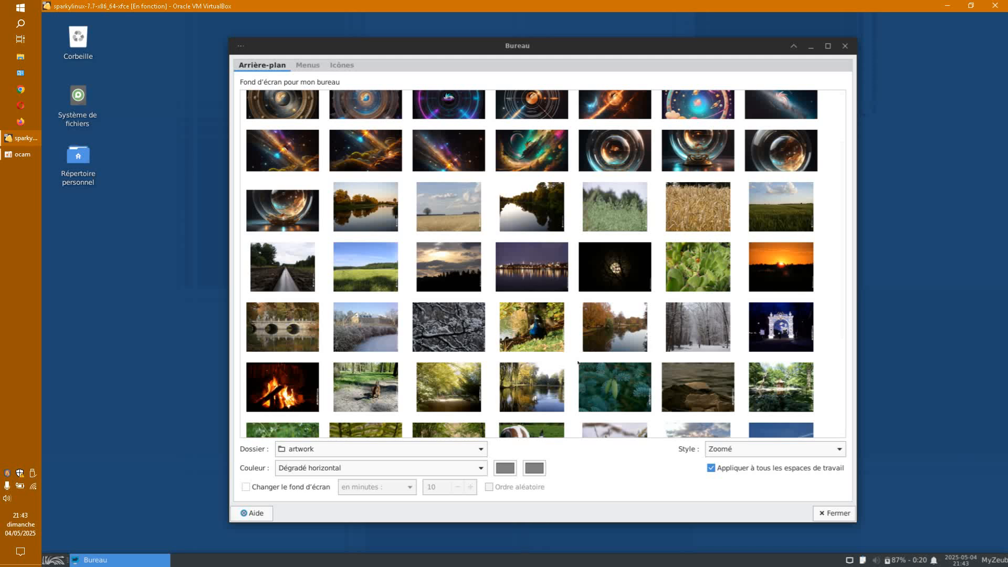
scroll(582, 361, down, 2)
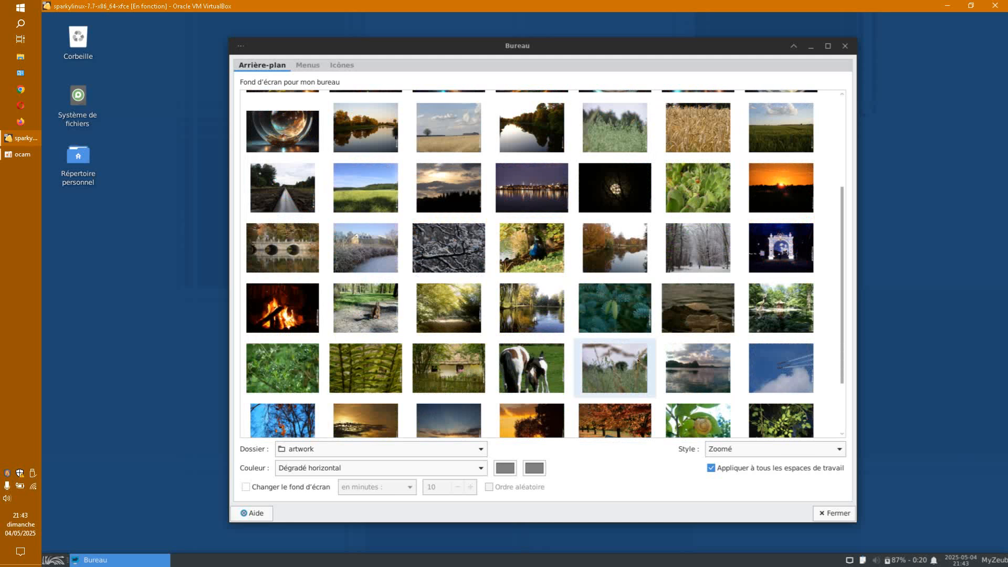
scroll(637, 361, down, 1)
click(366, 388)
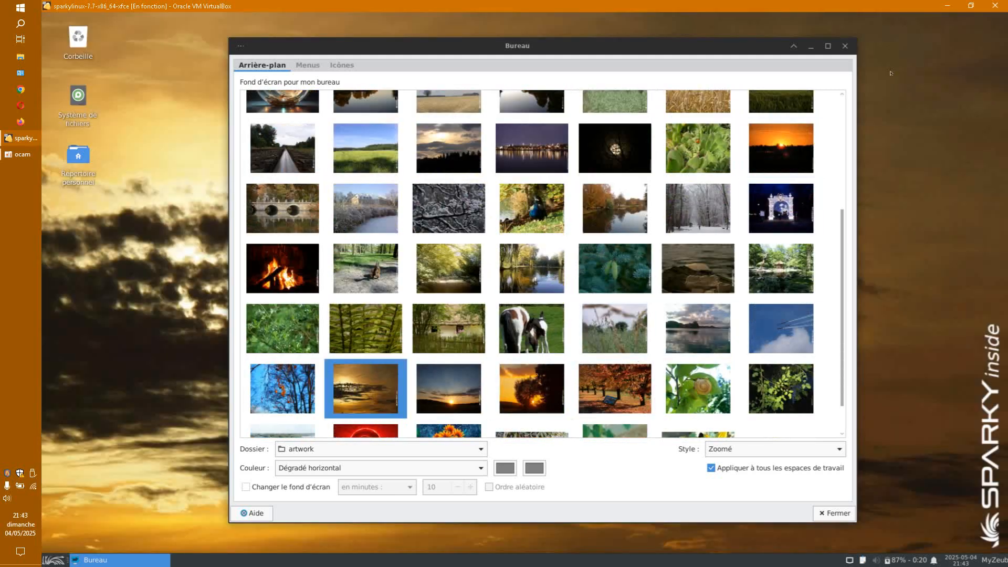
click(845, 46)
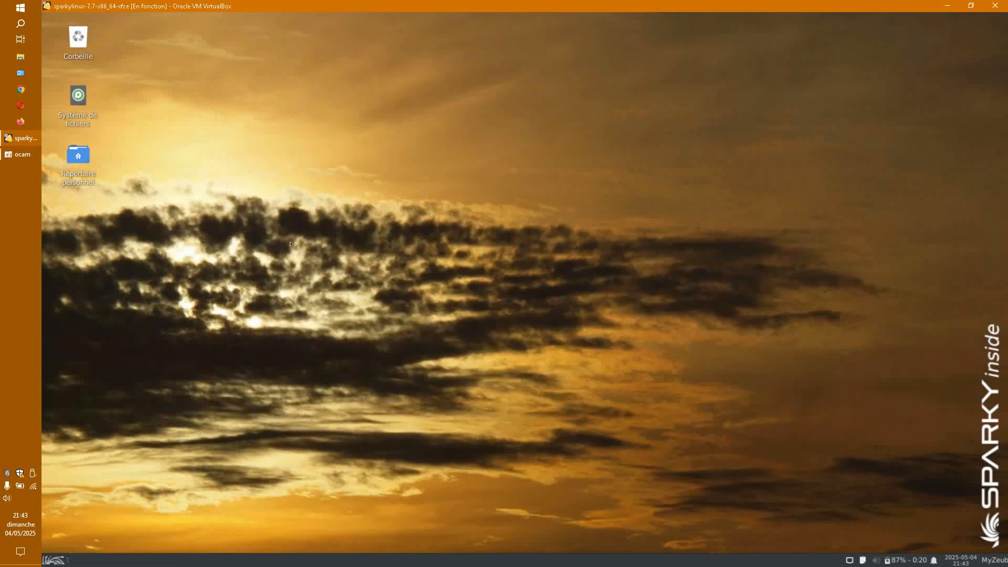
right_click(358, 272)
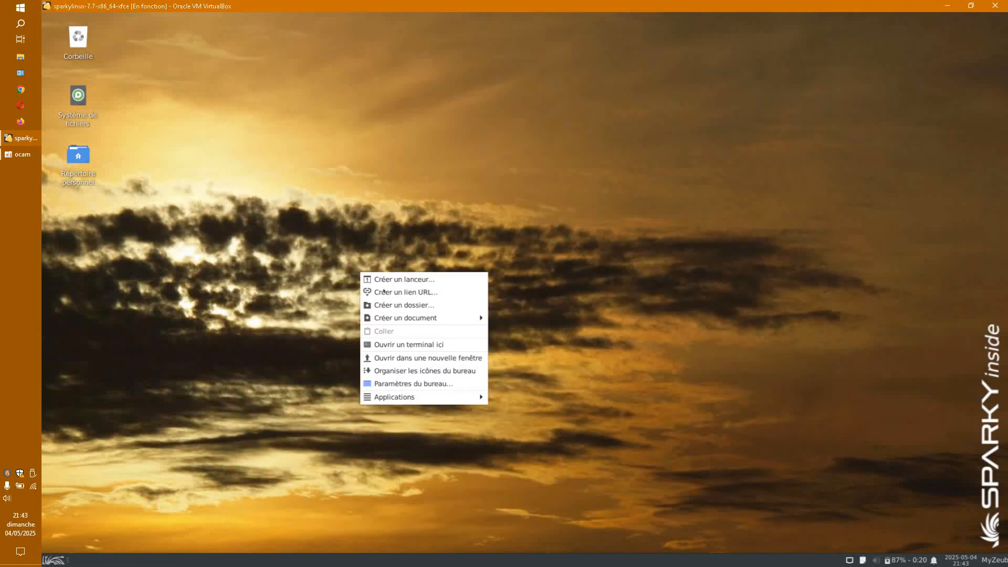
Step: Switch the wallpaper to the blue-sky photo of bare branches with orange leaves
click(409, 381)
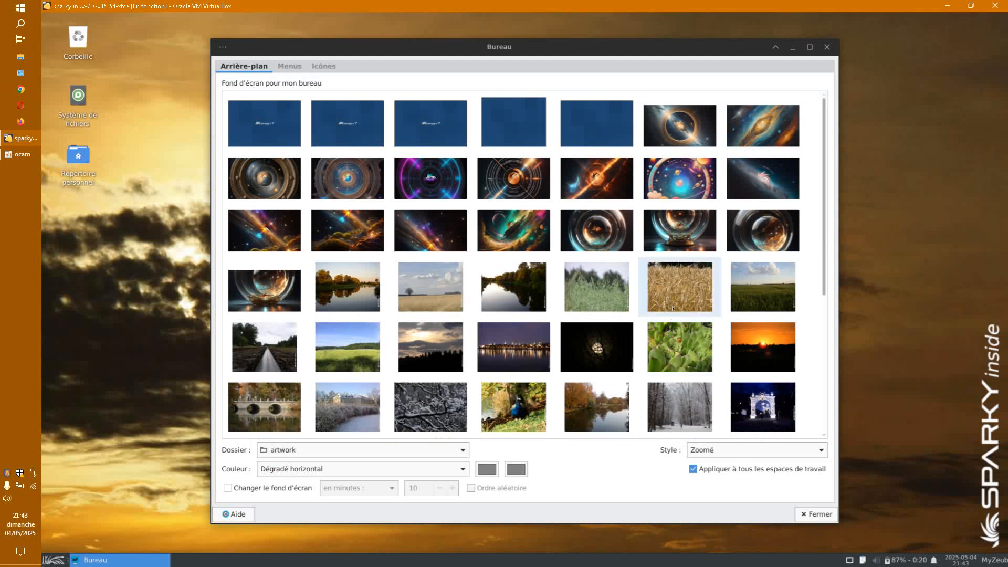
scroll(715, 310, down, 2)
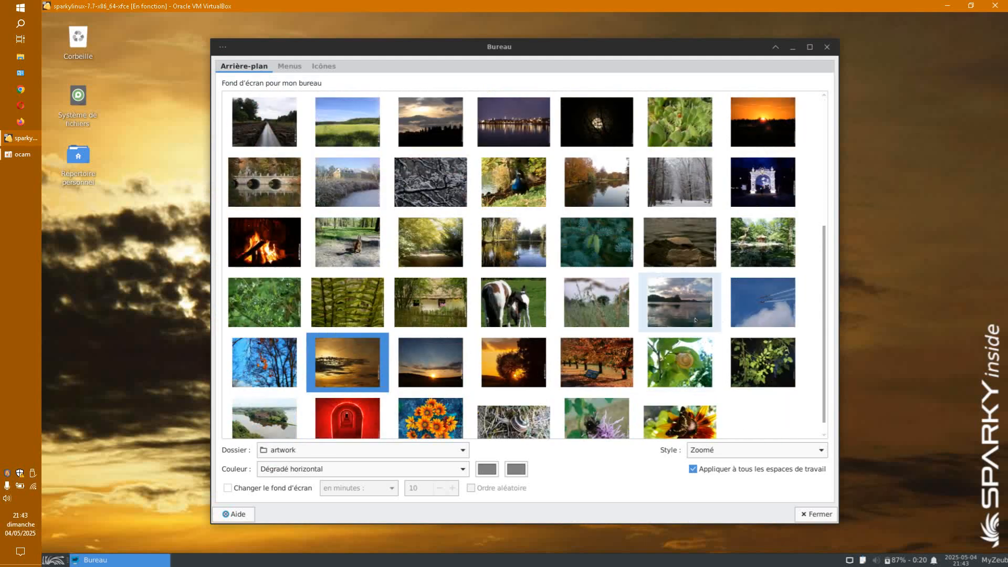
click(264, 362)
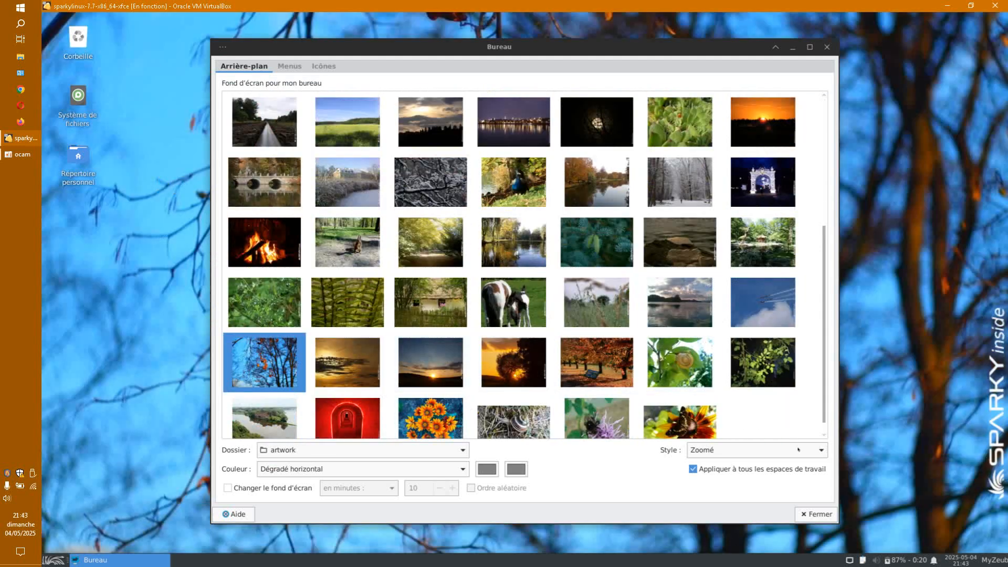
click(815, 514)
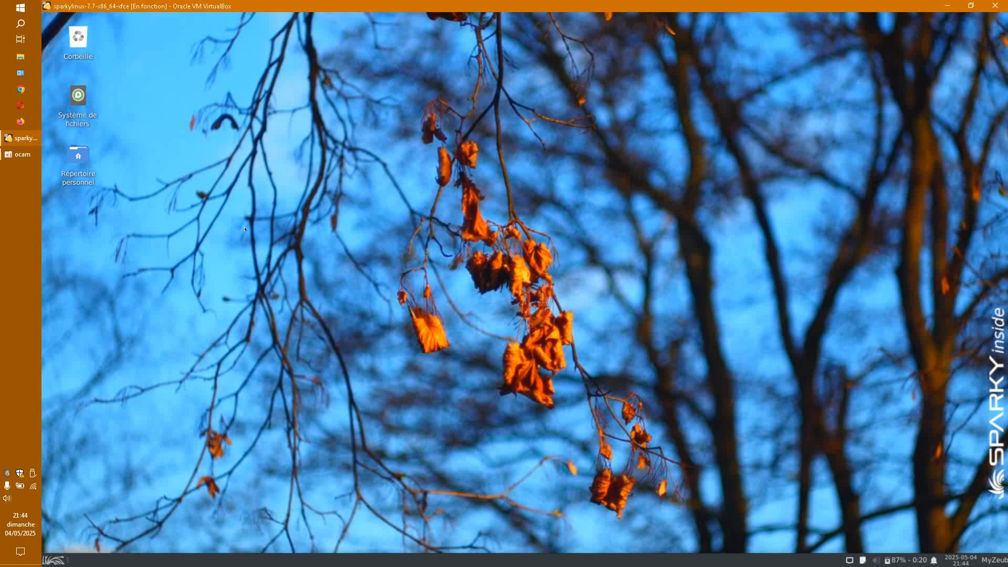
right_click(75, 39)
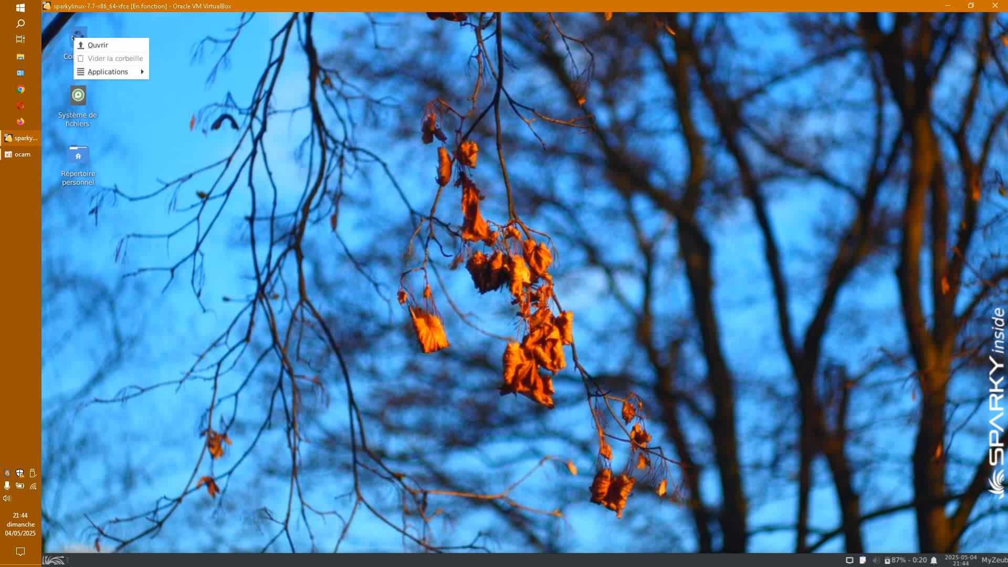
Step: Dismiss the Corbeille and panel-menu context menus, returning to APTus AppCenter's categories
mouse_move(110, 75)
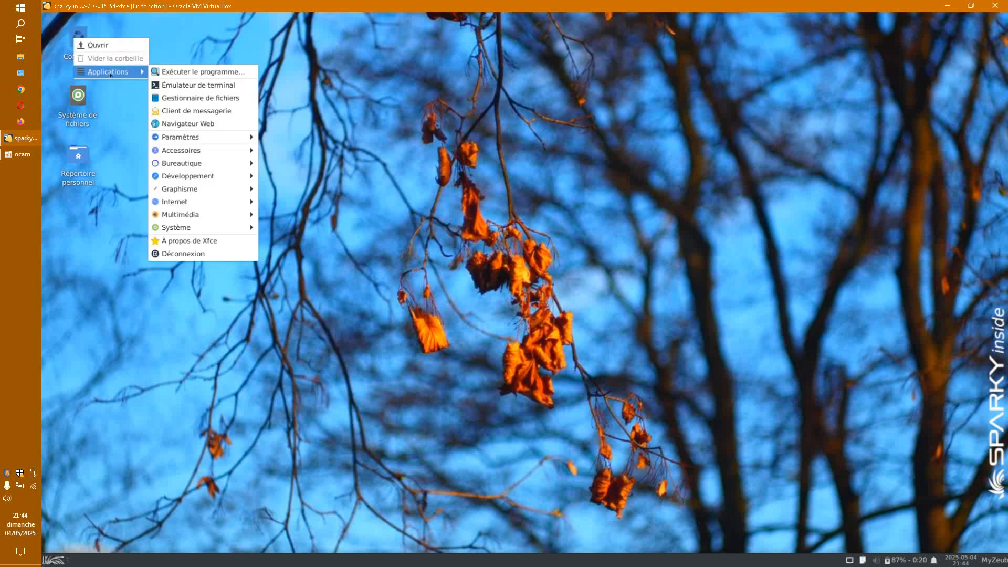
click(157, 353)
right_click(54, 559)
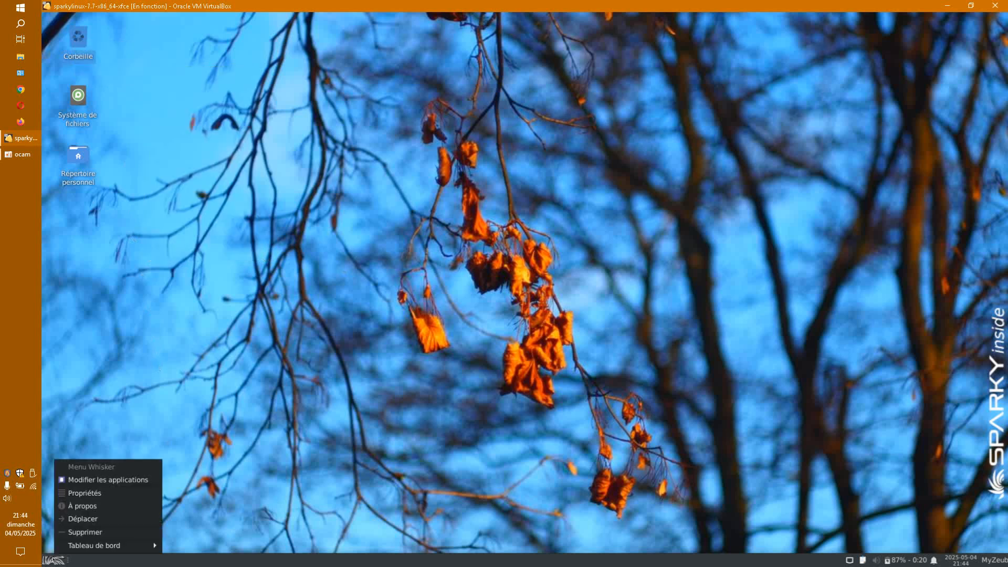
click(248, 455)
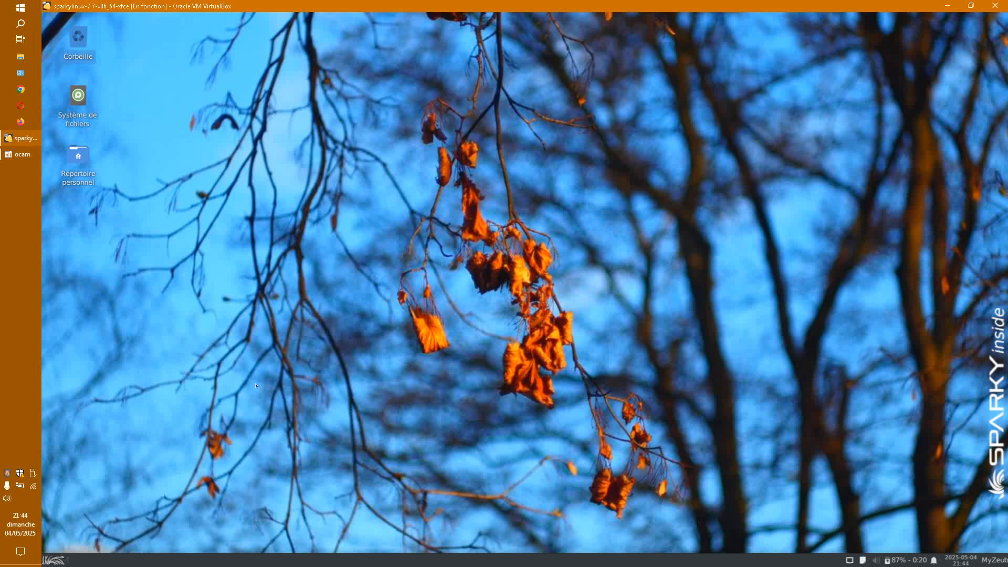
click(20, 156)
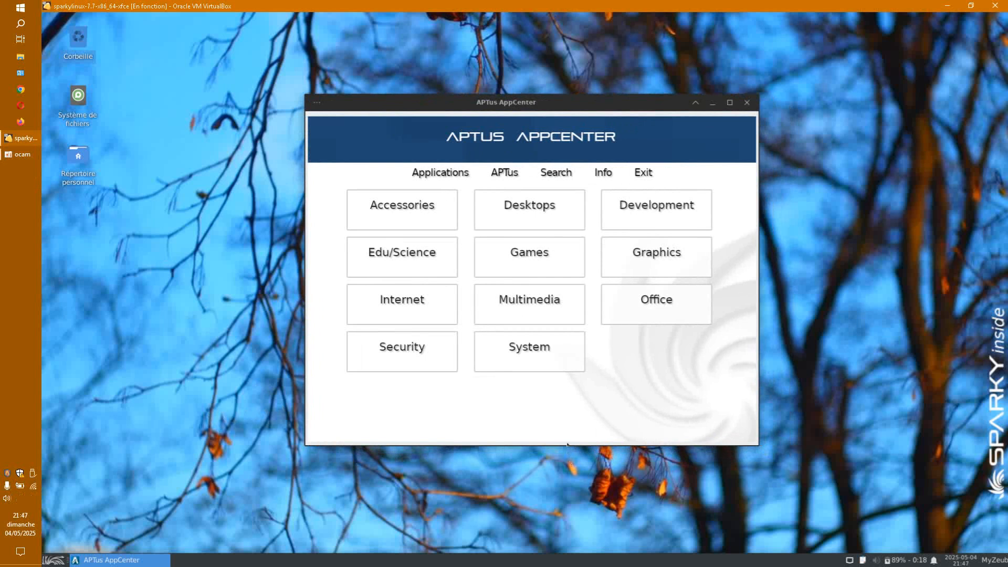
Step: Start installing Avidemux from Multimedia > Video Tools in APTus AppCenter
click(525, 303)
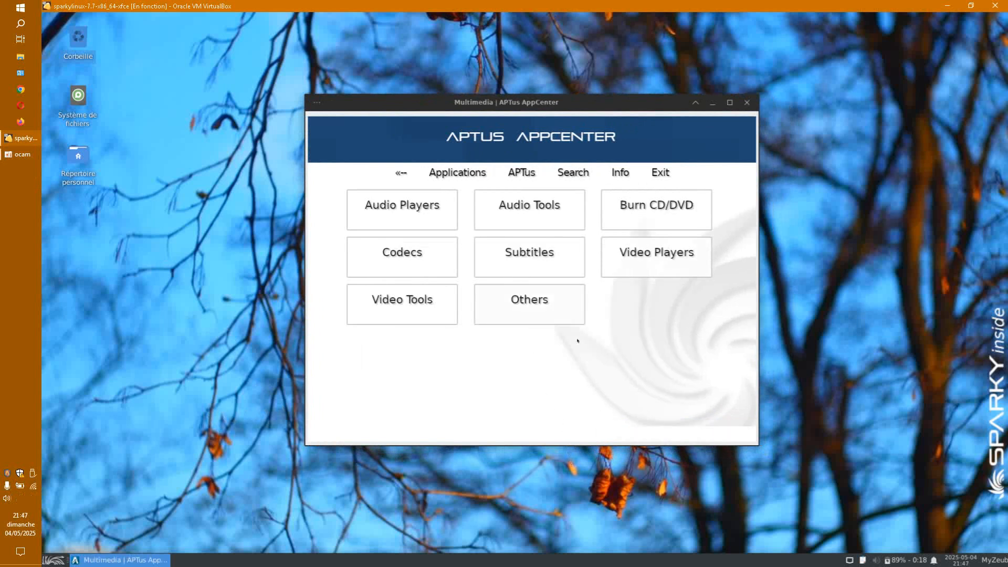
click(416, 304)
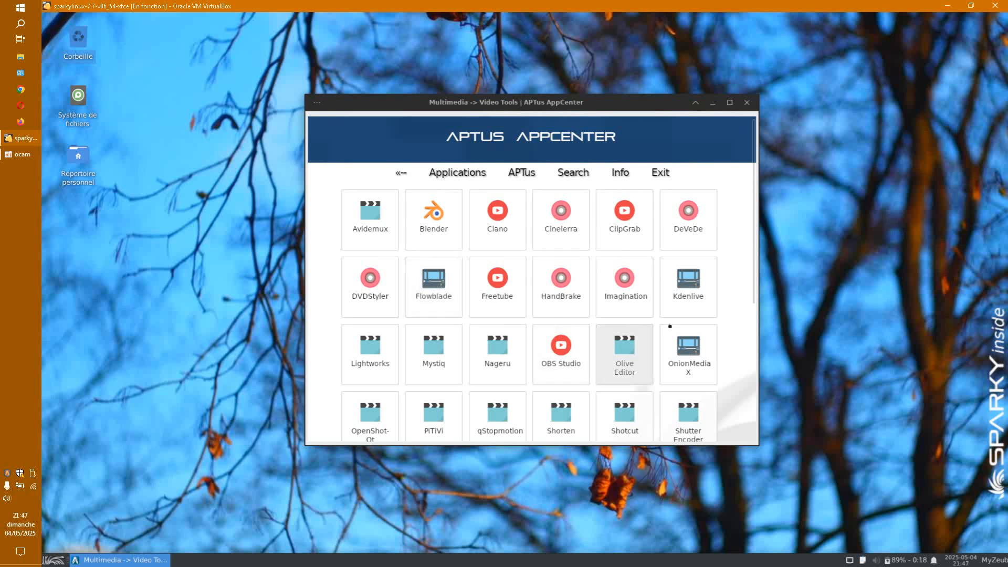
click(376, 224)
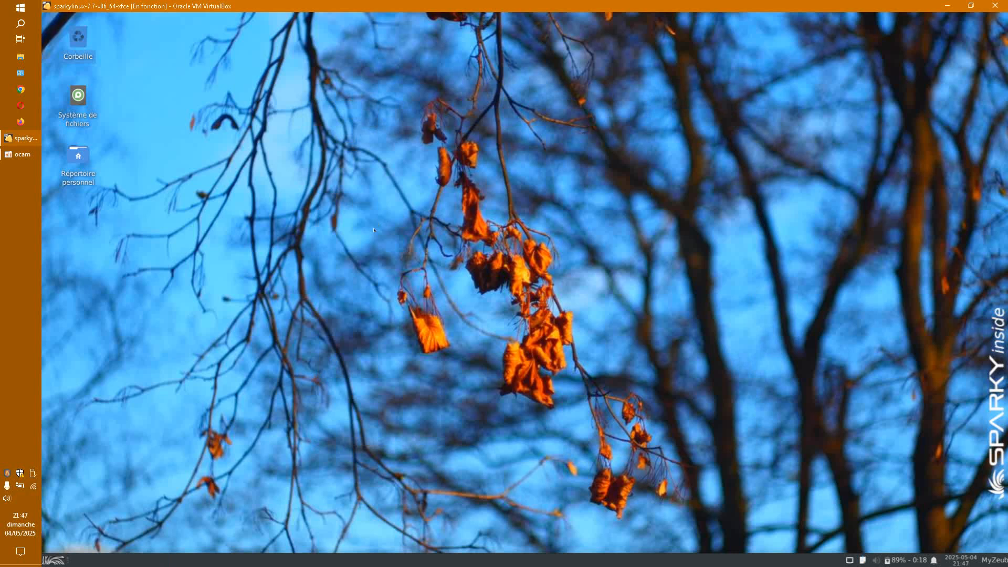
click(383, 394)
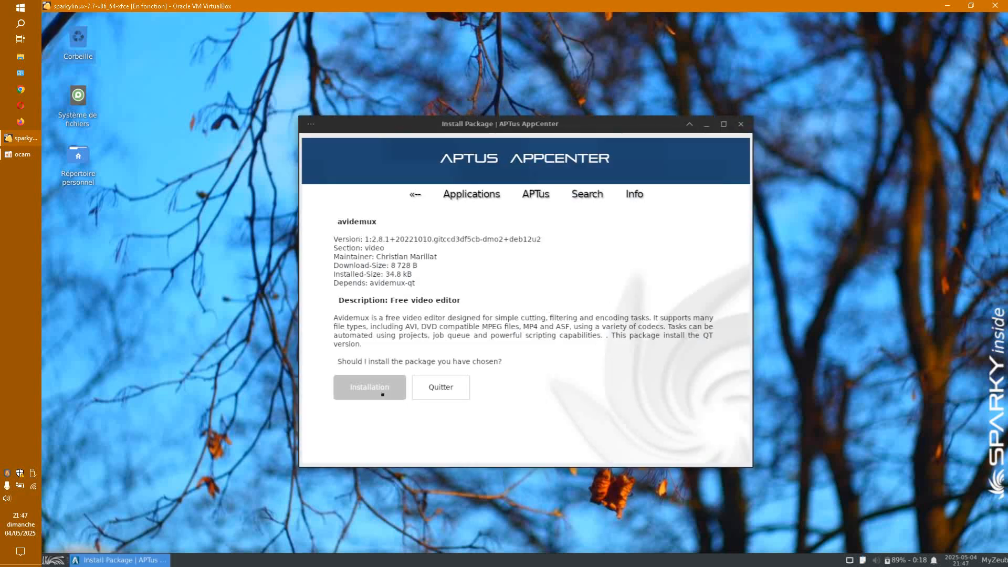
Step: Answer 'o' in the terminal, wait for Done, and close SparkyTerminal
drag(515, 119, 137, 82)
drag(467, 165, 578, 145)
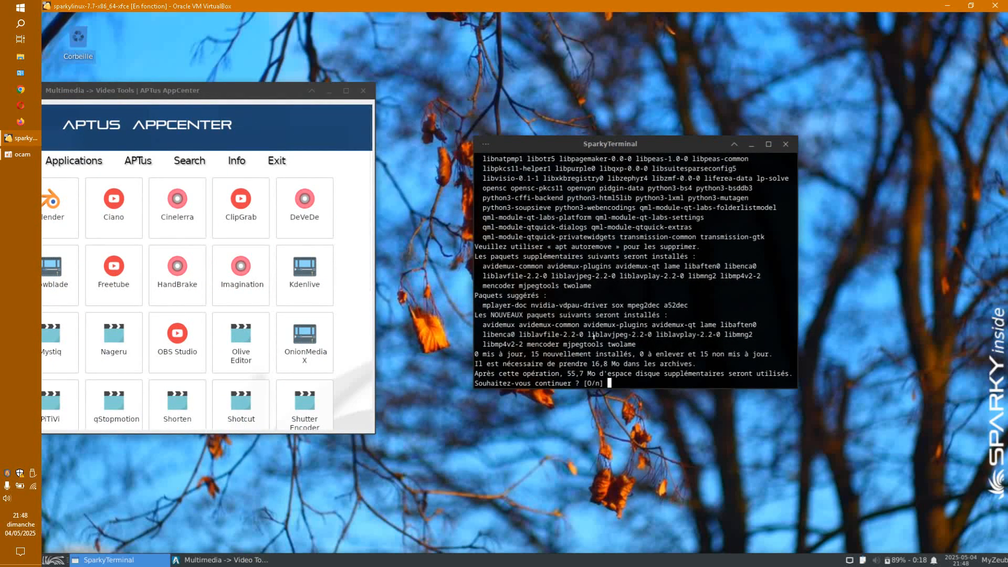
text(o)
key(Return)
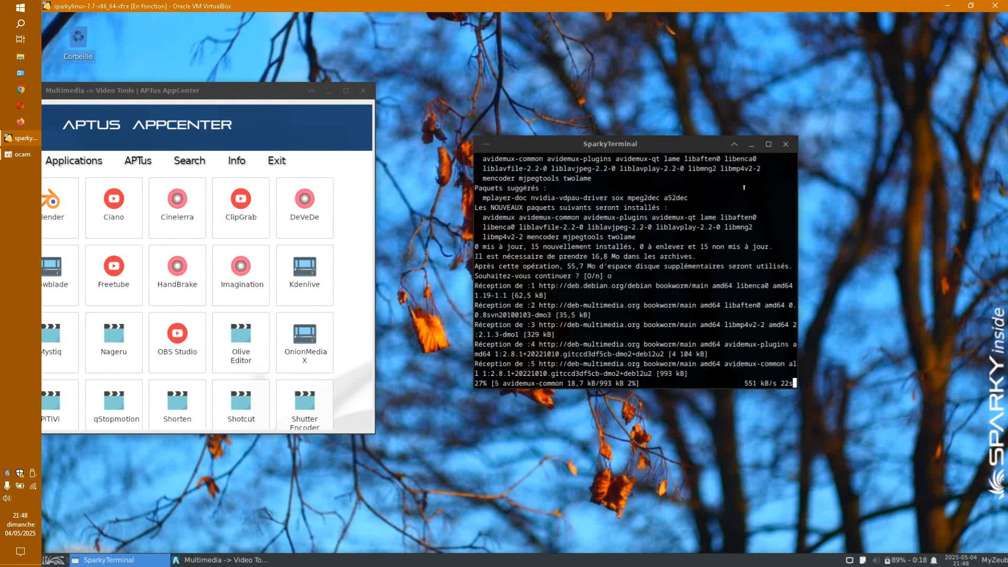
drag(691, 145, 733, 40)
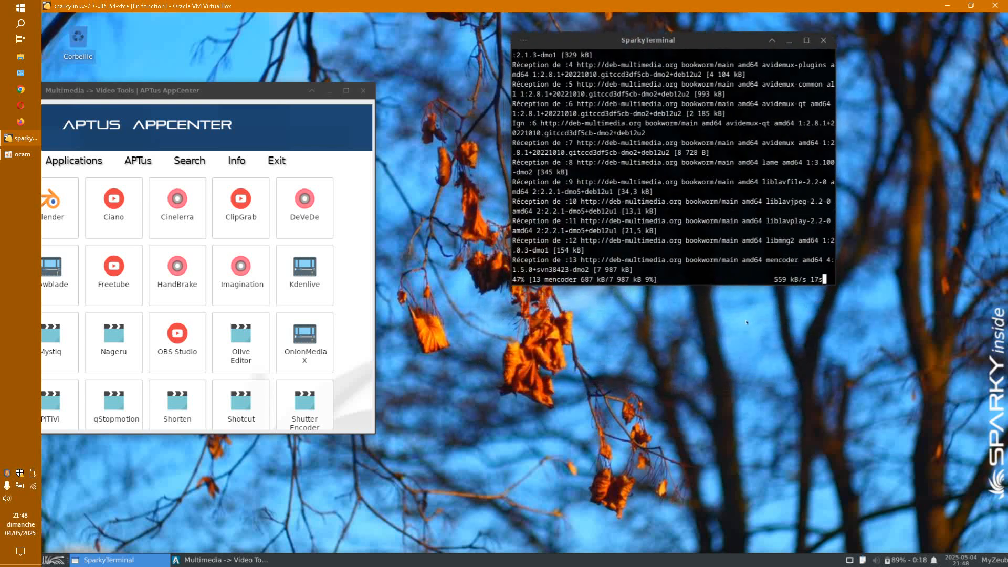
drag(740, 284, 740, 499)
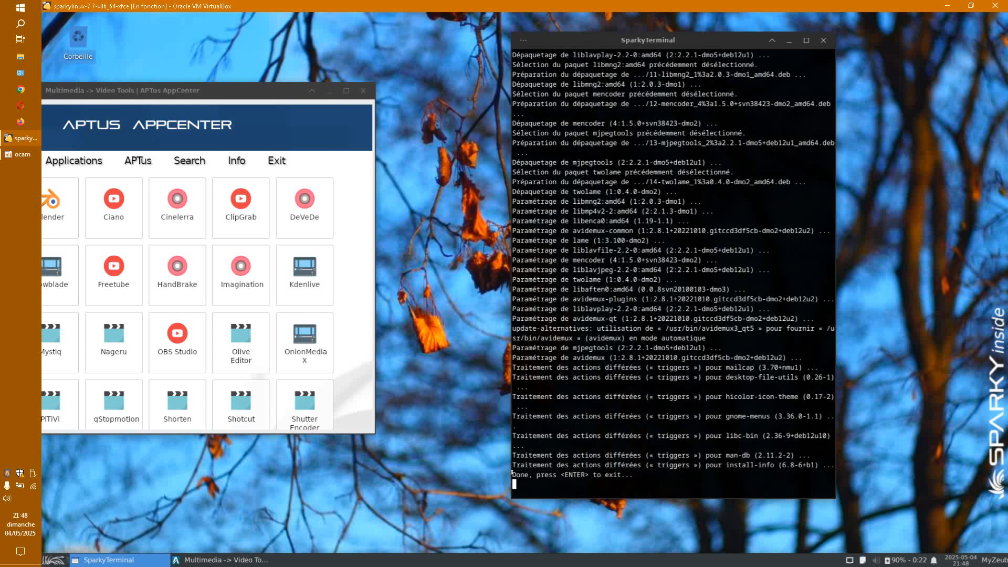
drag(510, 471, 636, 475)
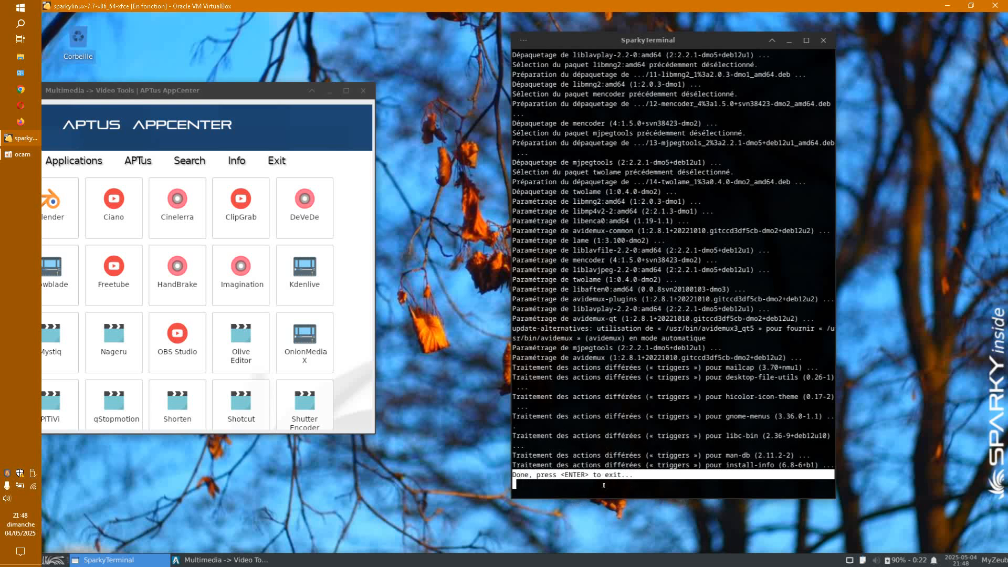
click(823, 40)
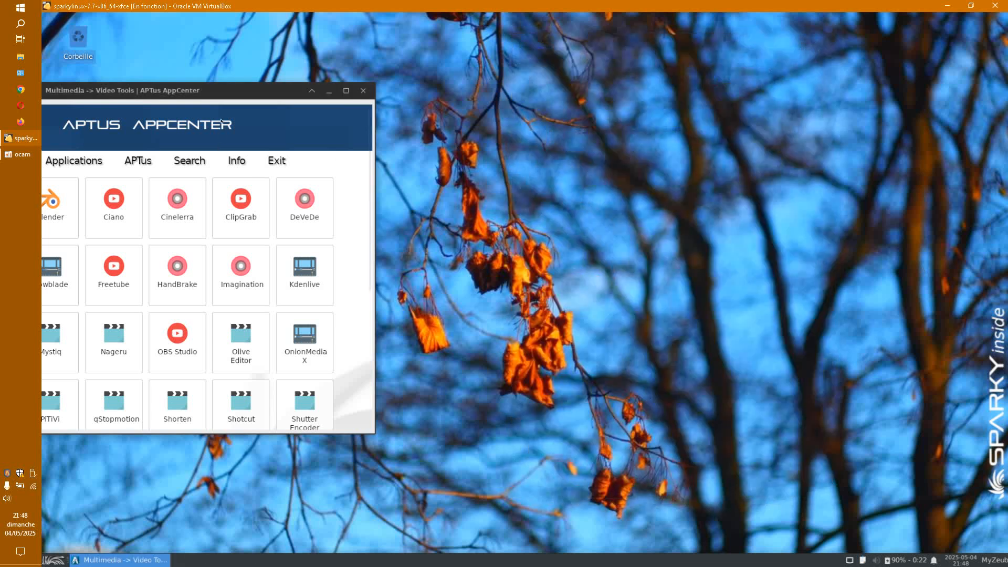
Step: Center the AppCenter window and request the Shotcut installation
drag(273, 91, 598, 75)
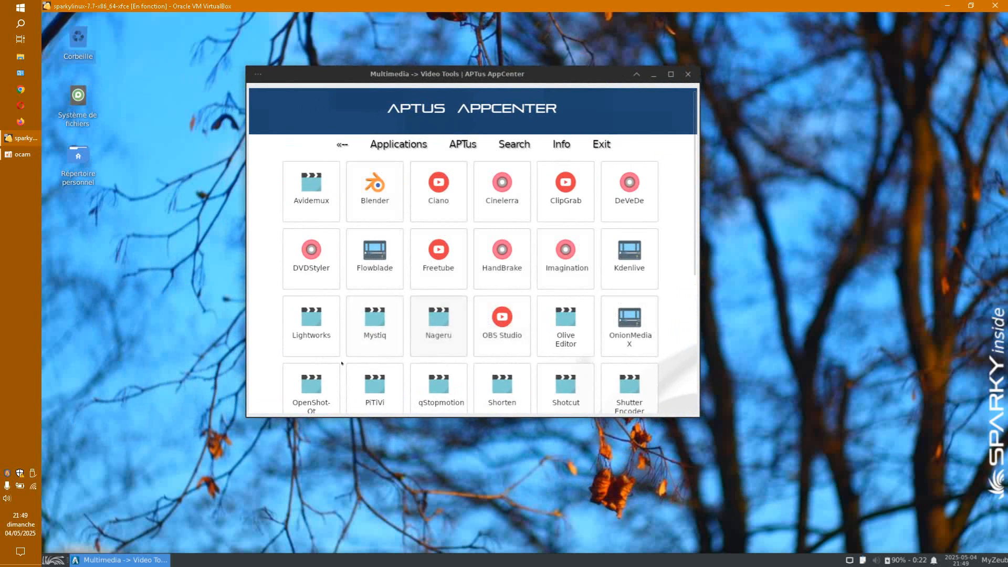
click(569, 388)
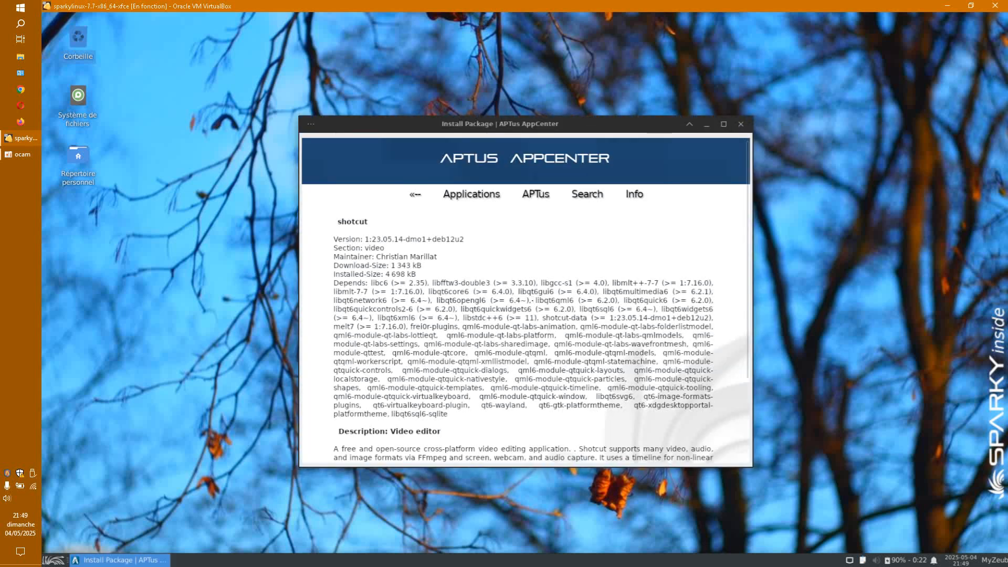
scroll(529, 392, down, 4)
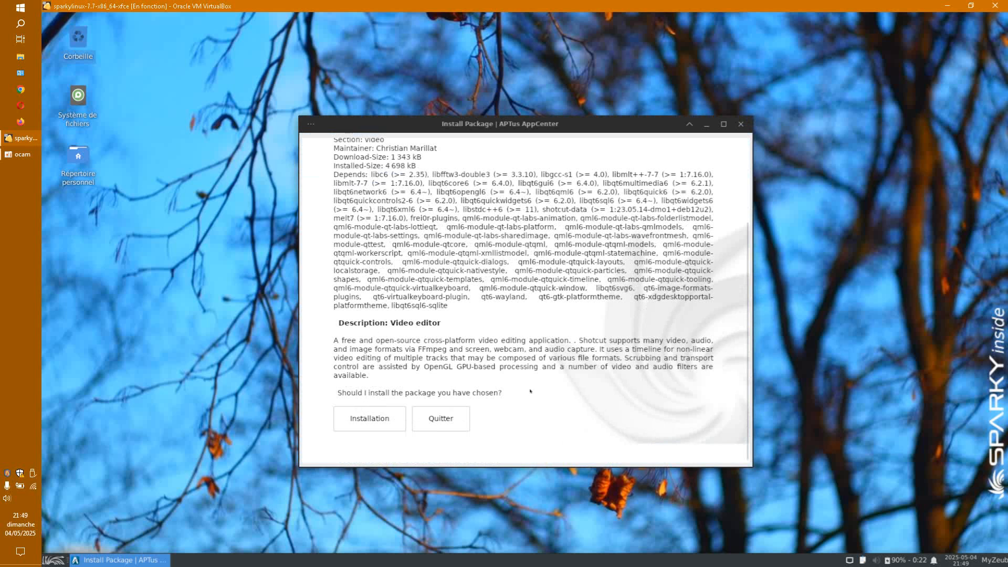
click(384, 418)
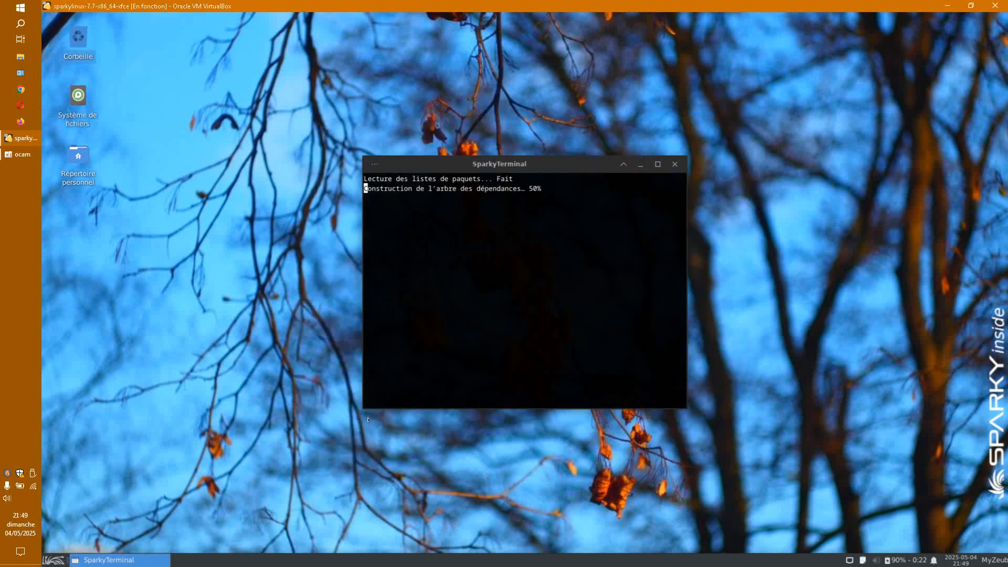
Step: Request the Shotcut installation a second time from its details page
drag(575, 132, 608, 75)
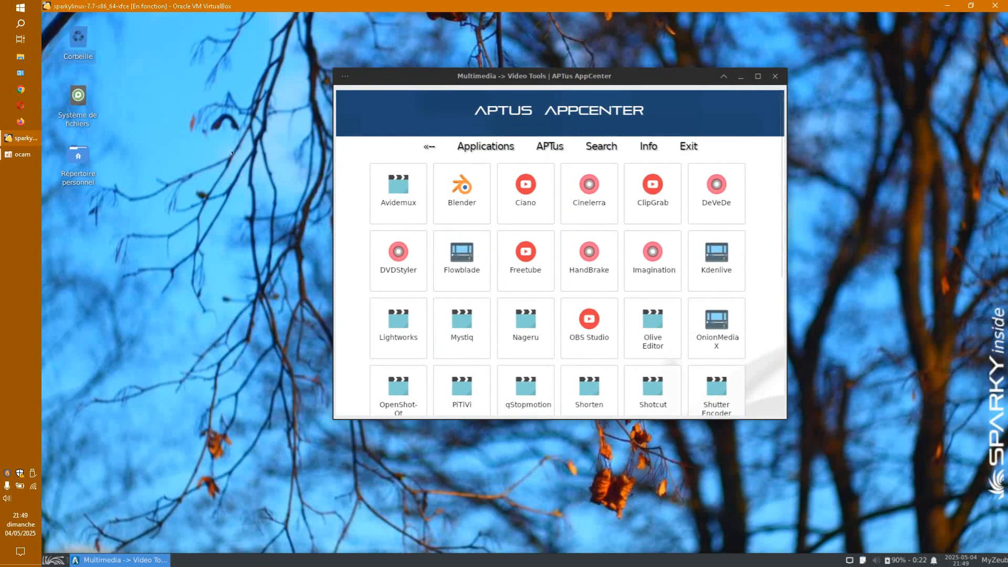
scroll(735, 366, down, 1)
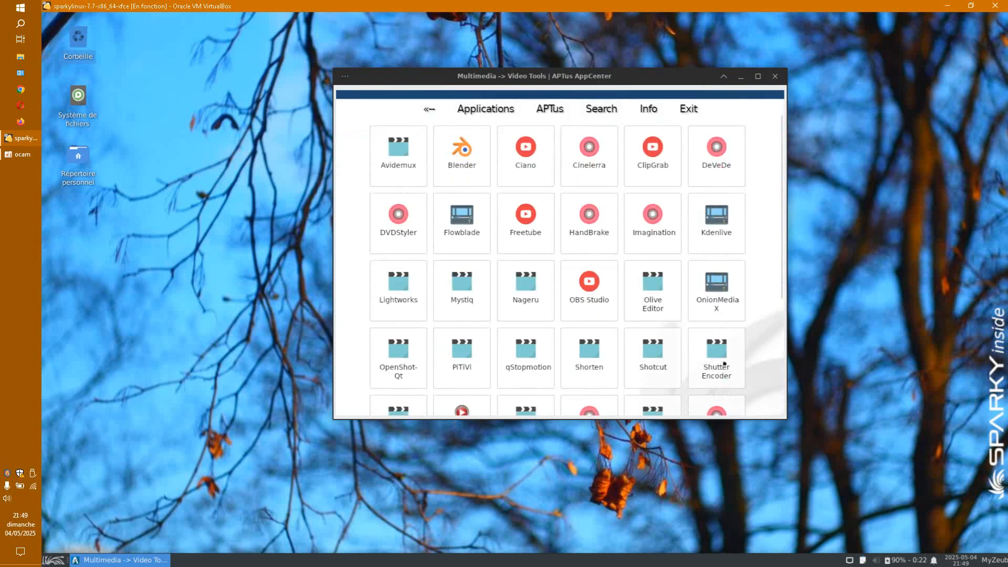
click(653, 356)
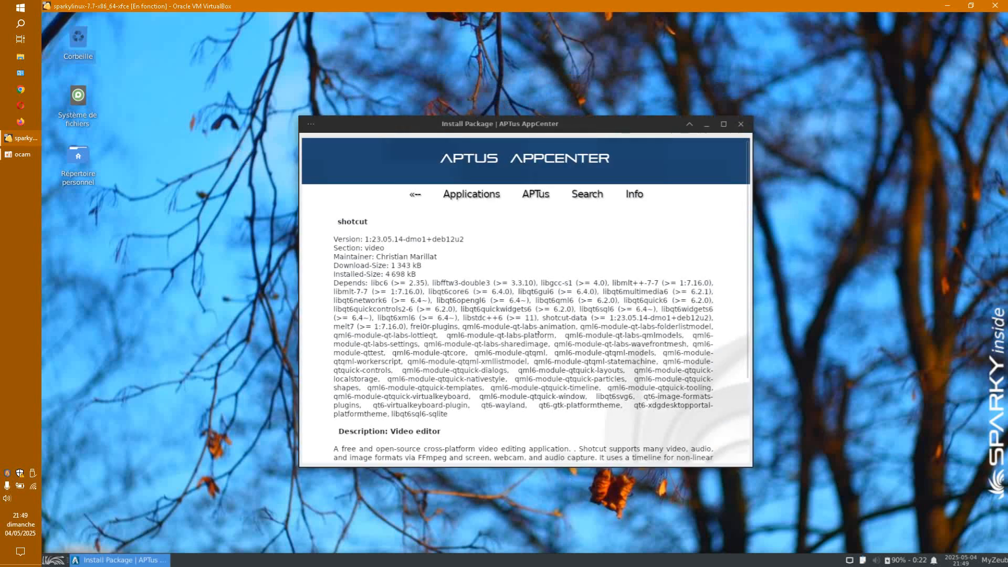
scroll(538, 332, down, 3)
click(390, 419)
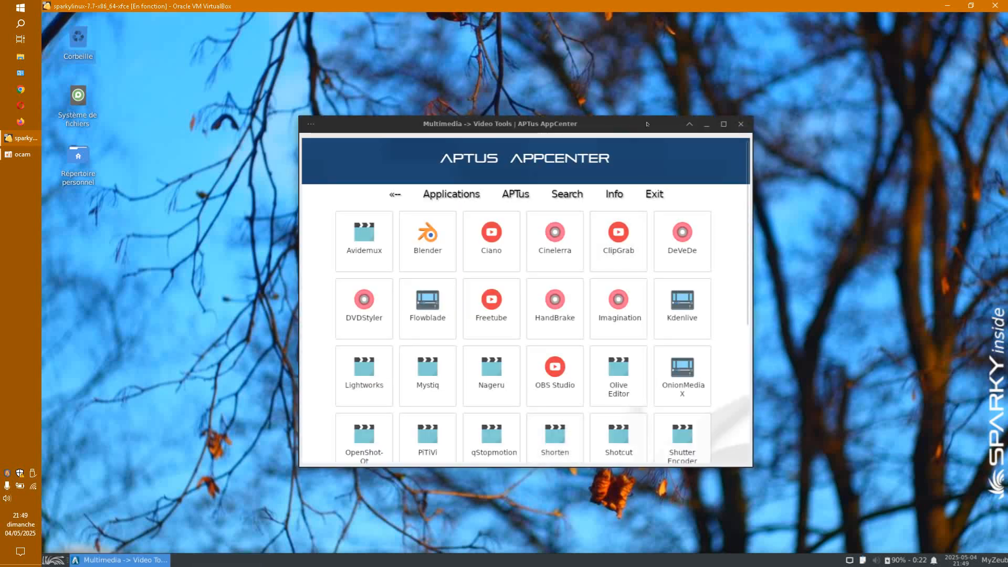
Step: Reposition the AppCenter window and bring the SparkyLinux VM back to the front
drag(647, 124, 751, 96)
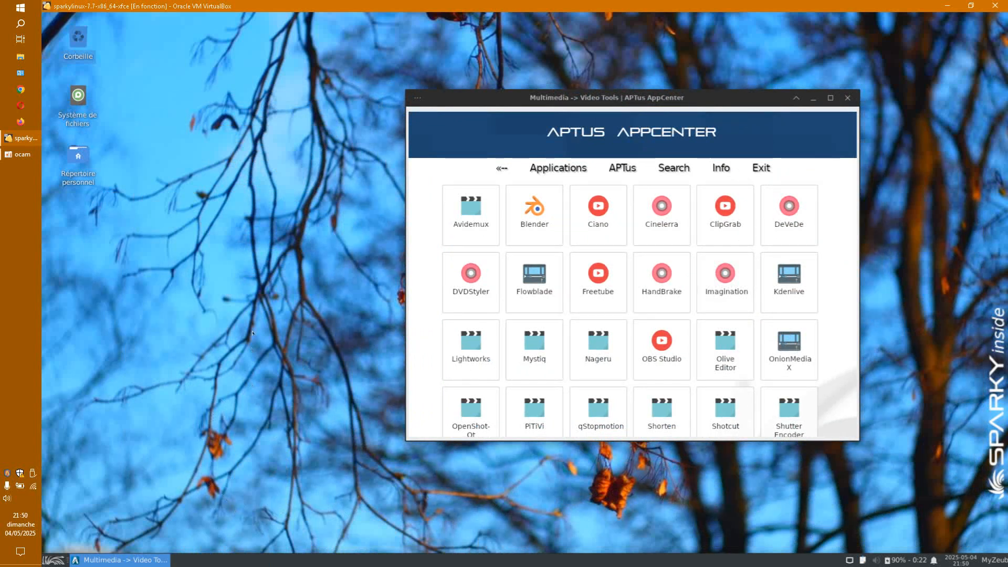
drag(550, 96, 473, 79)
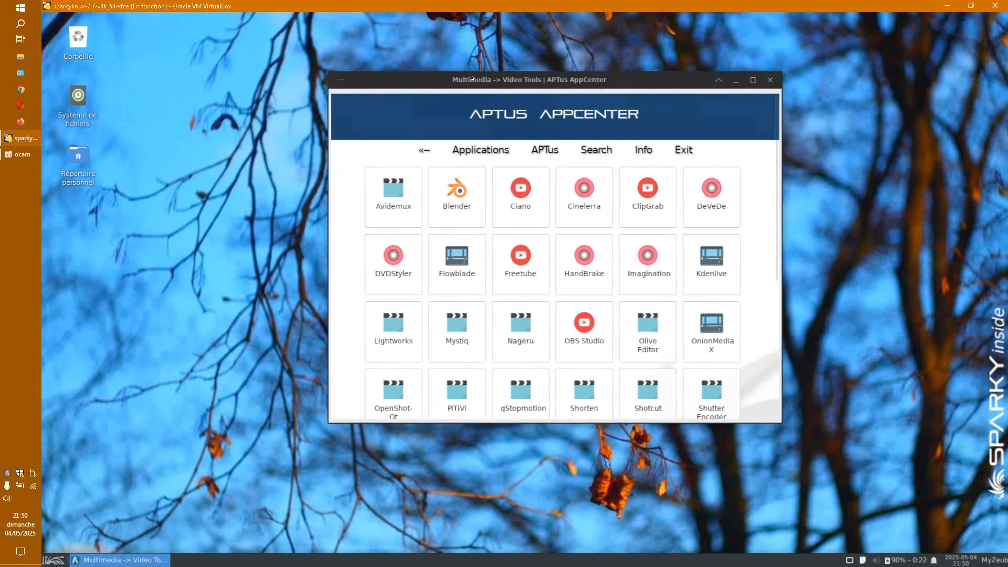
click(25, 156)
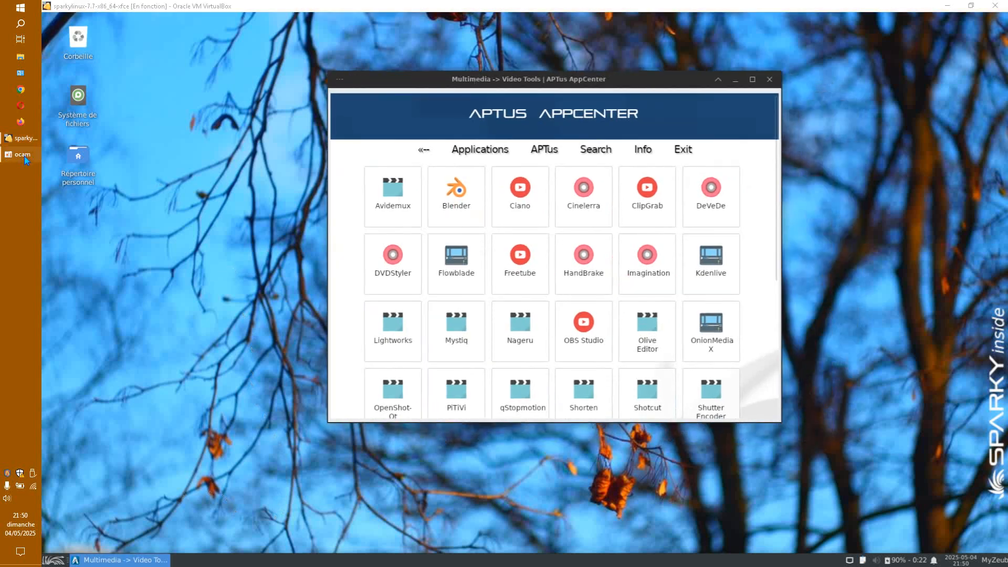
click(29, 141)
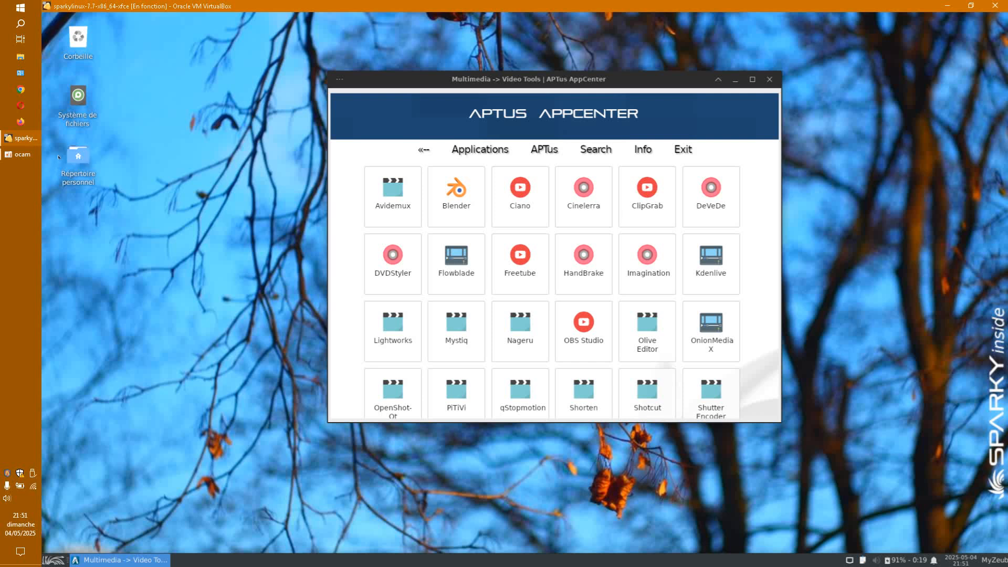
Step: Open the Shotcut page in Video Tools and request its installation
drag(561, 82, 510, 59)
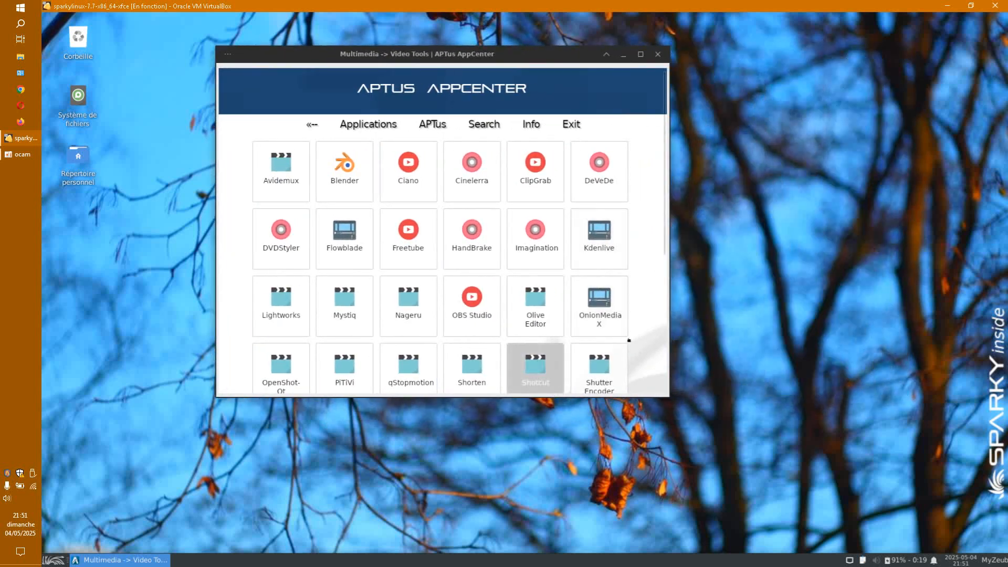
scroll(629, 340, down, 3)
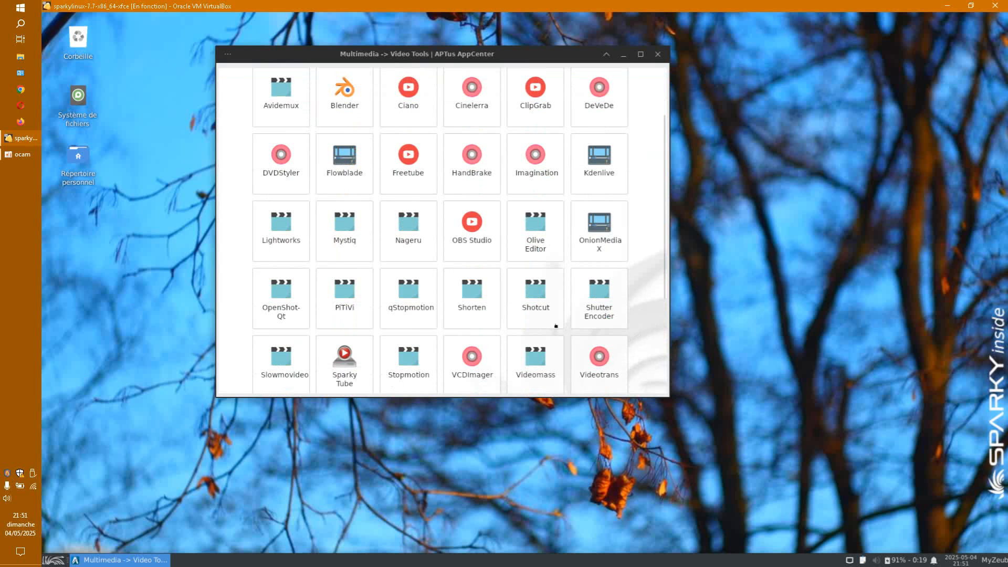
click(549, 301)
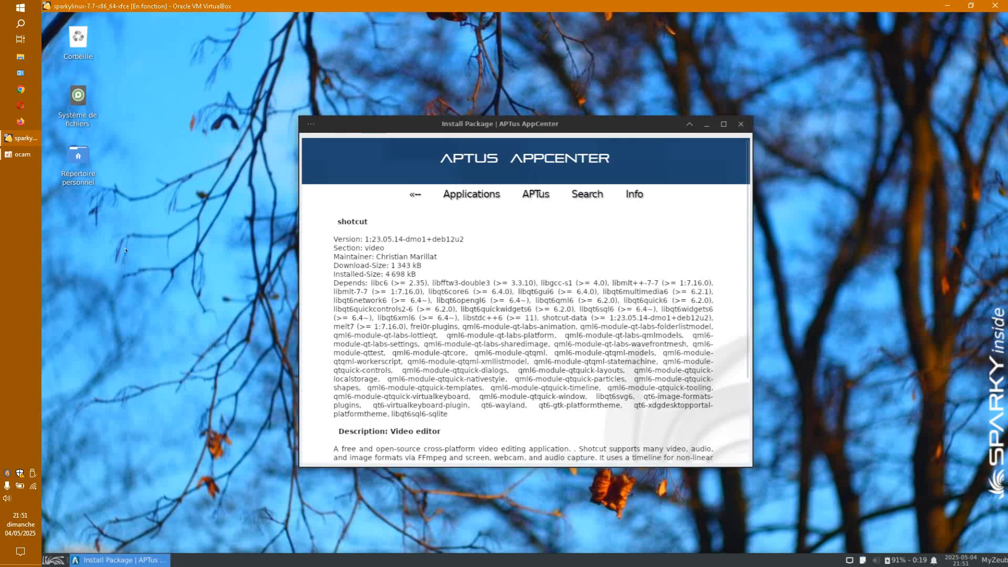
scroll(593, 312, down, 4)
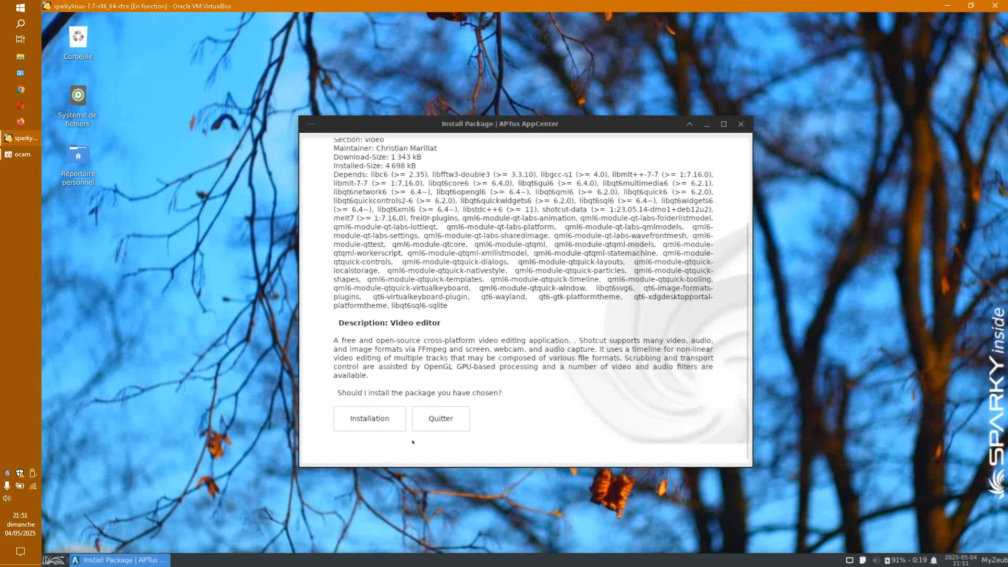
click(382, 426)
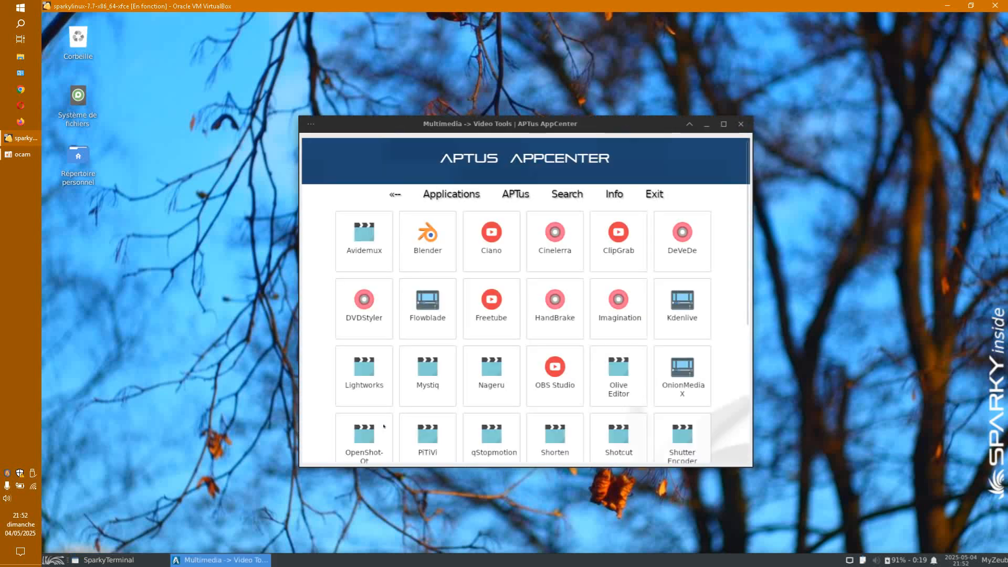
Step: Browse the Video Tools list again and open the Olive Editor package page
drag(636, 131, 555, 80)
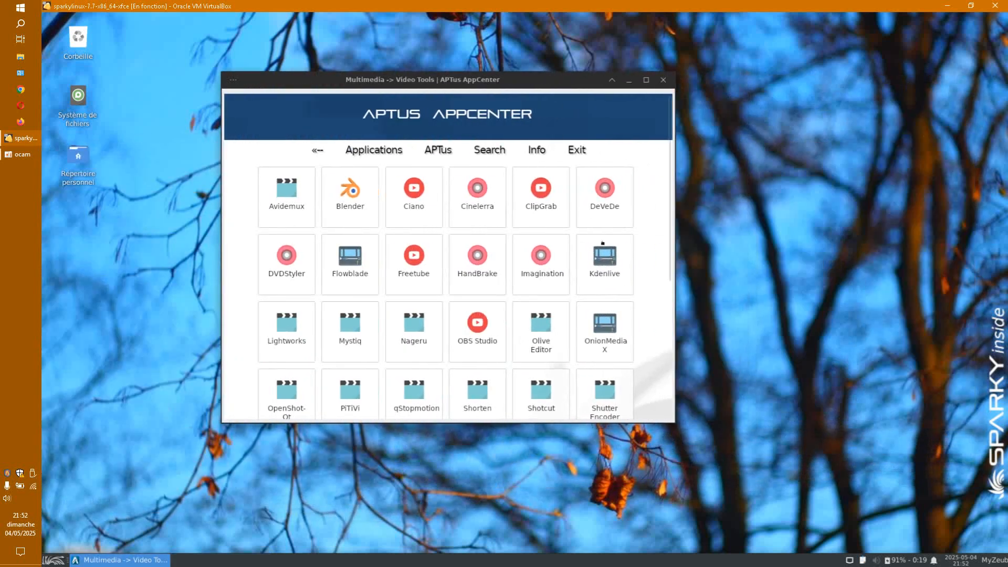
click(606, 260)
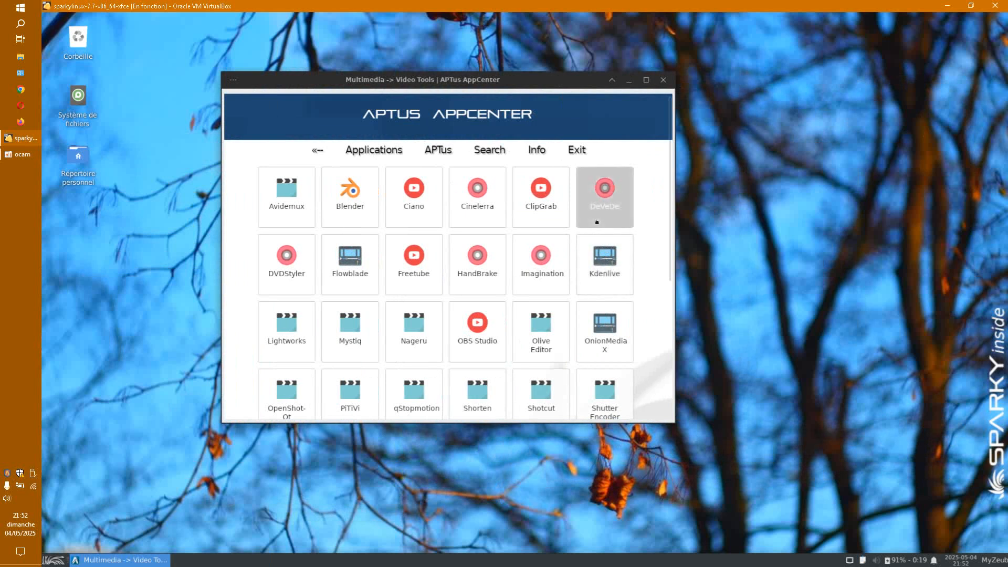
scroll(647, 302, down, 3)
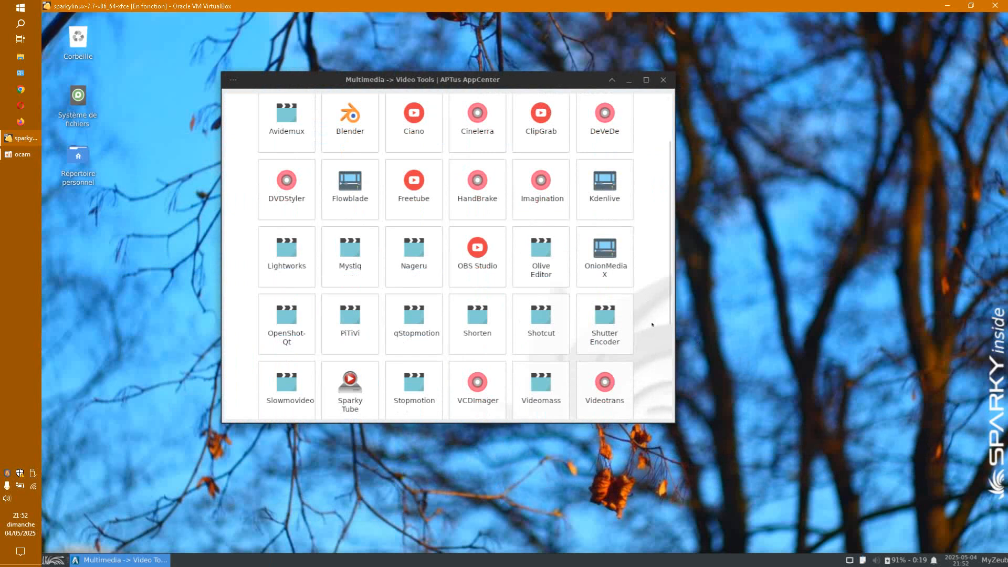
scroll(652, 322, up, 3)
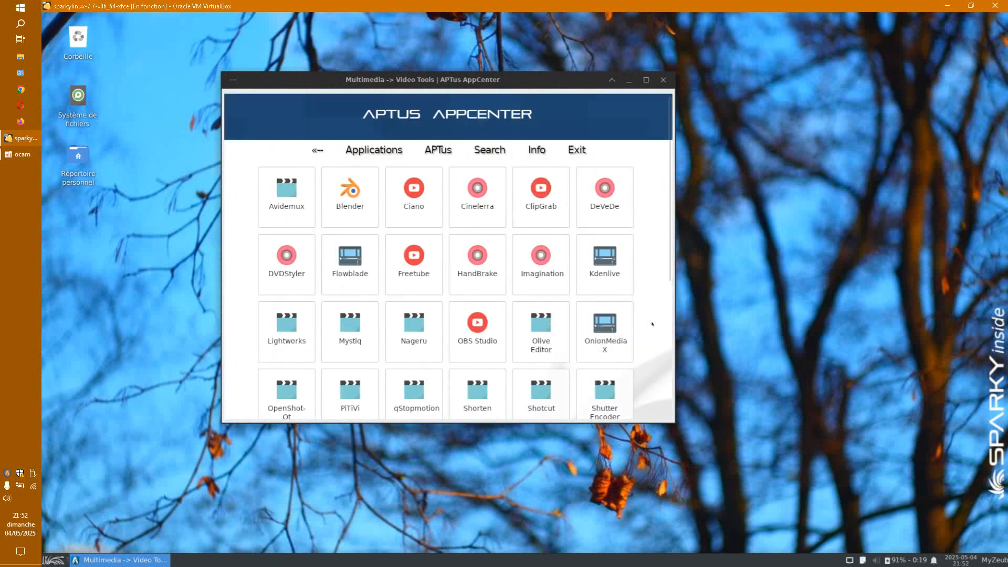
click(541, 328)
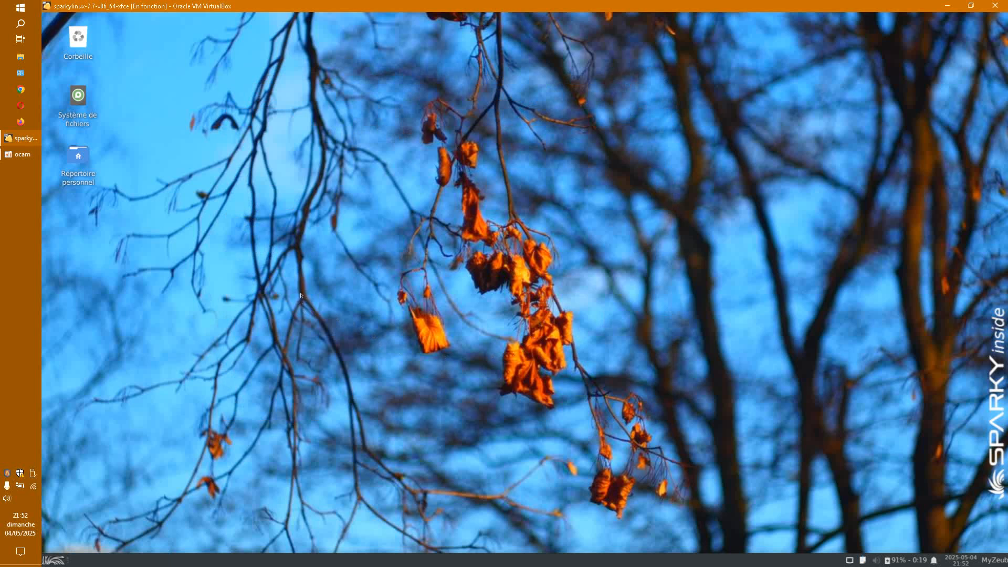
Step: Request the olive-editor installation and recentre the AppCenter window
scroll(508, 341, down, 2)
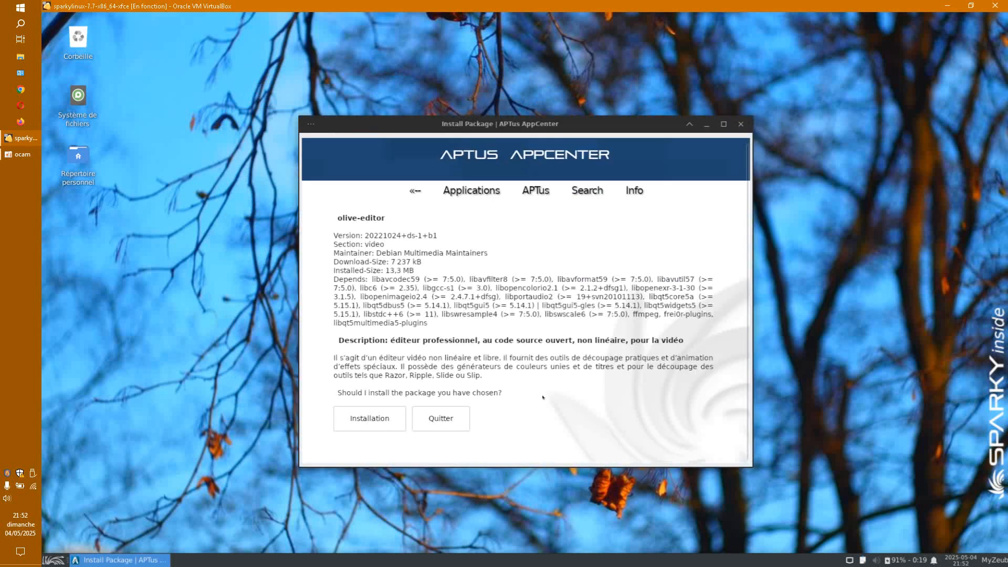
click(378, 419)
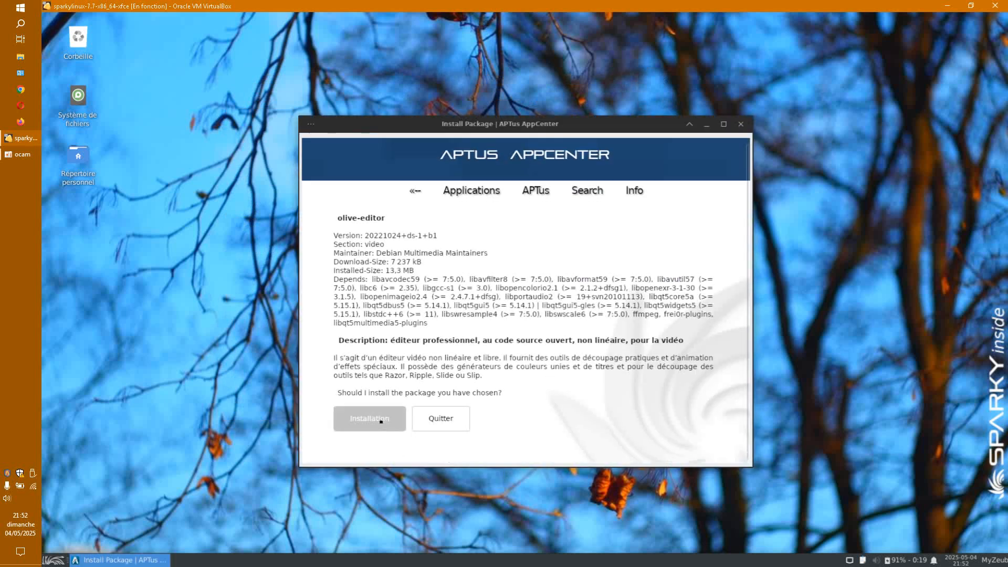
drag(585, 137, 707, 205)
drag(811, 167, 614, 88)
Step: Browse the Whisker menu's Multimédia category, then close AppCenter
click(54, 559)
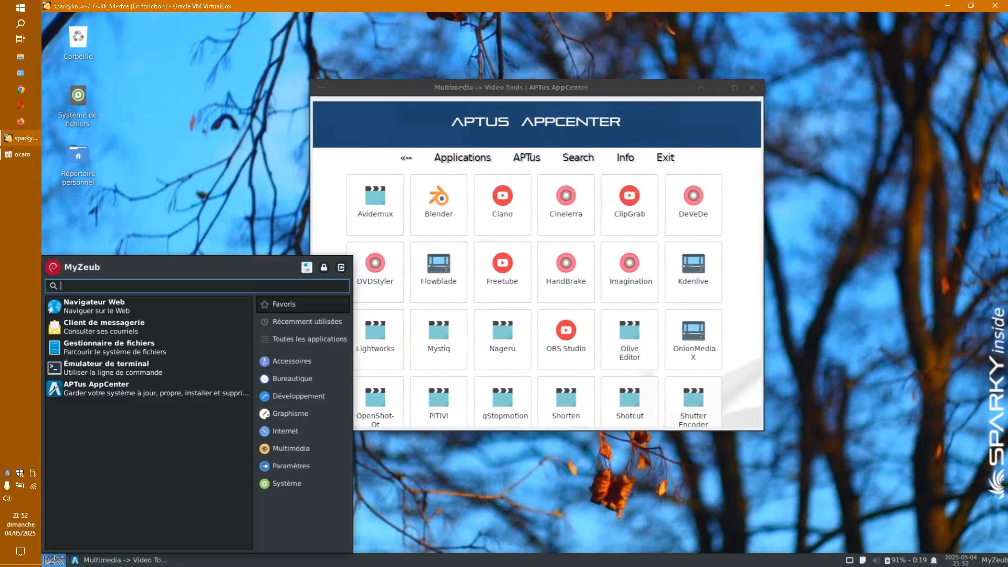
click(291, 448)
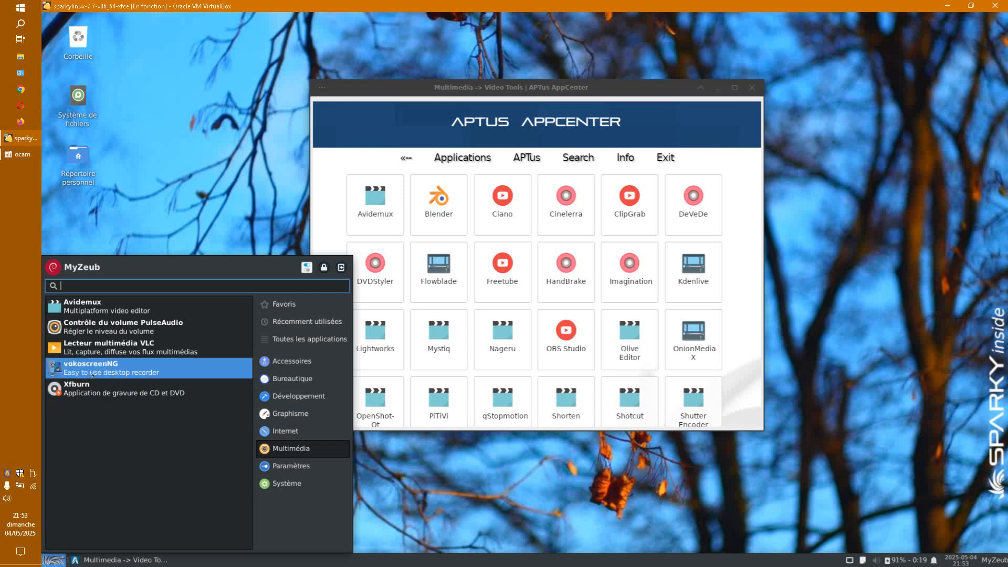
click(608, 258)
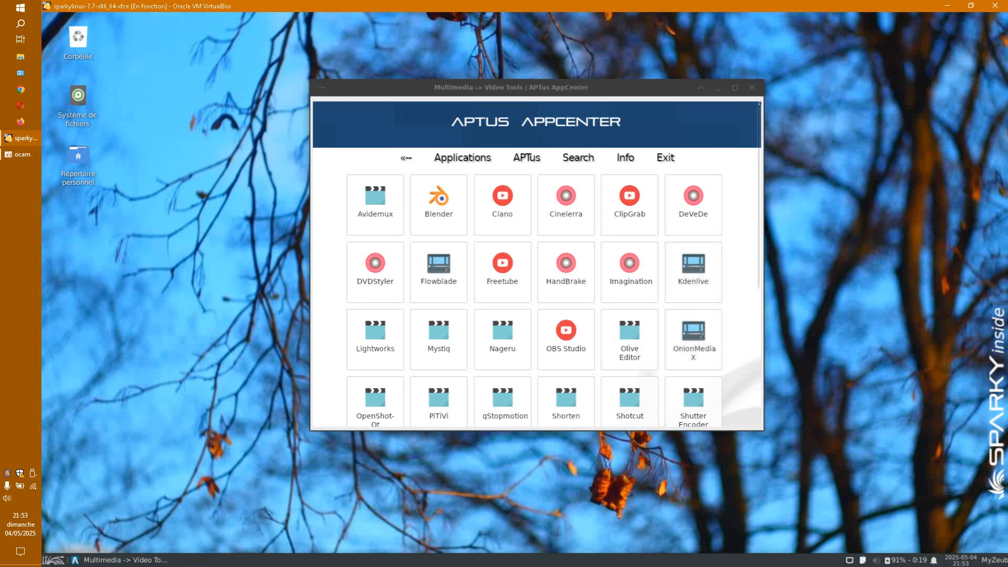
click(752, 87)
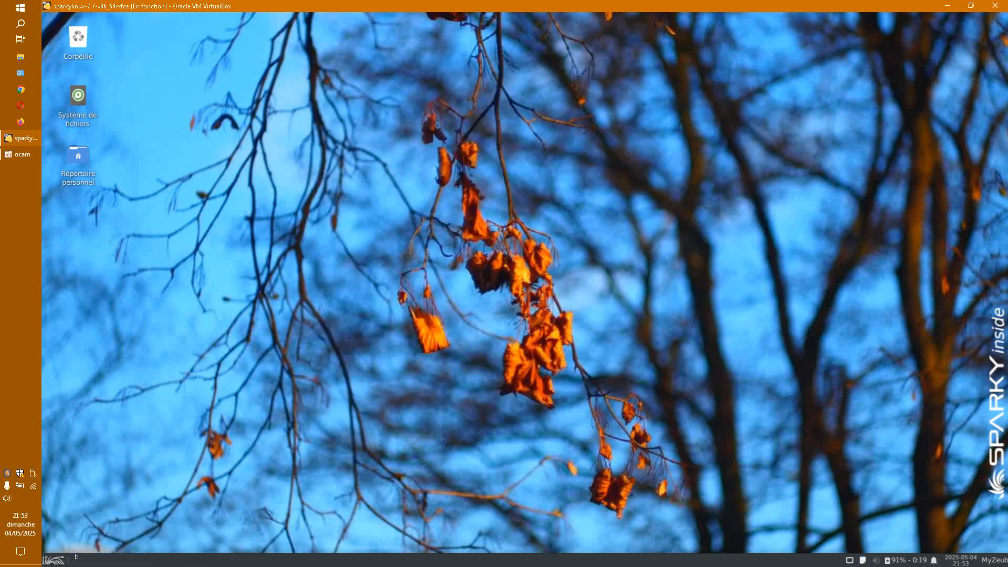
Step: Relaunch APTus AppCenter from the Whisker menu and authenticate
click(55, 560)
click(215, 391)
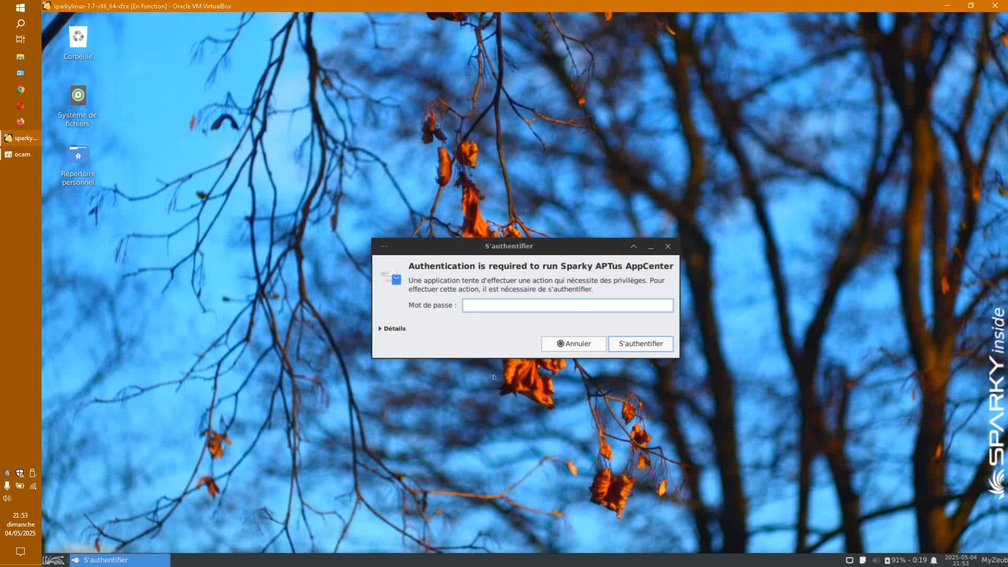
key(Escape)
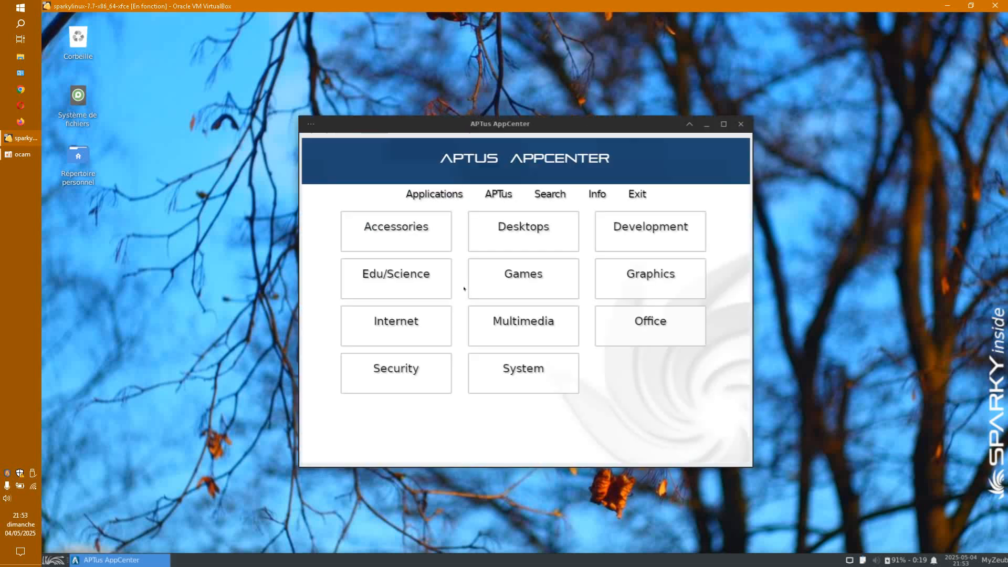
Step: Go to Multimedia > Video Tools > Olive Editor and request its installation again
click(542, 322)
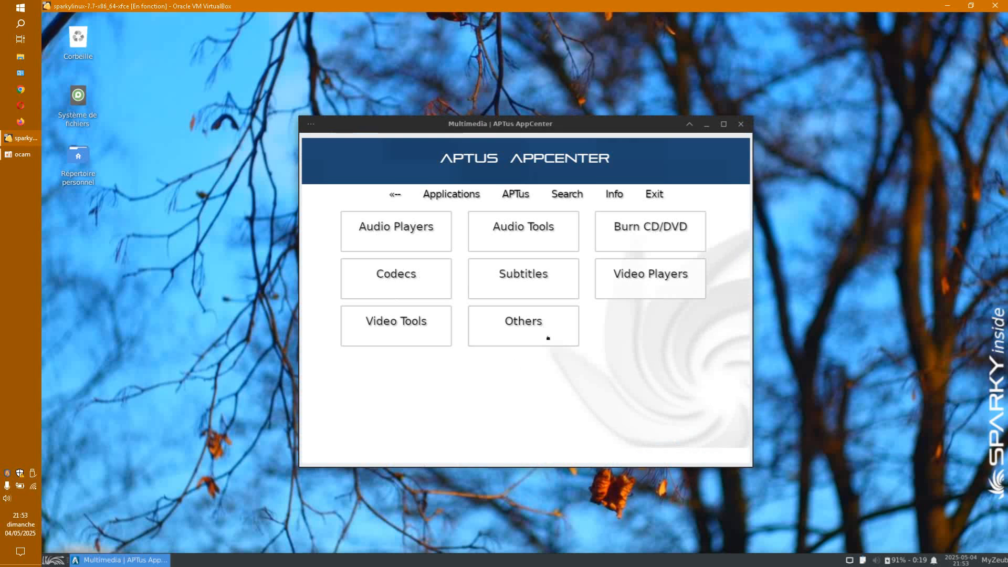
click(378, 330)
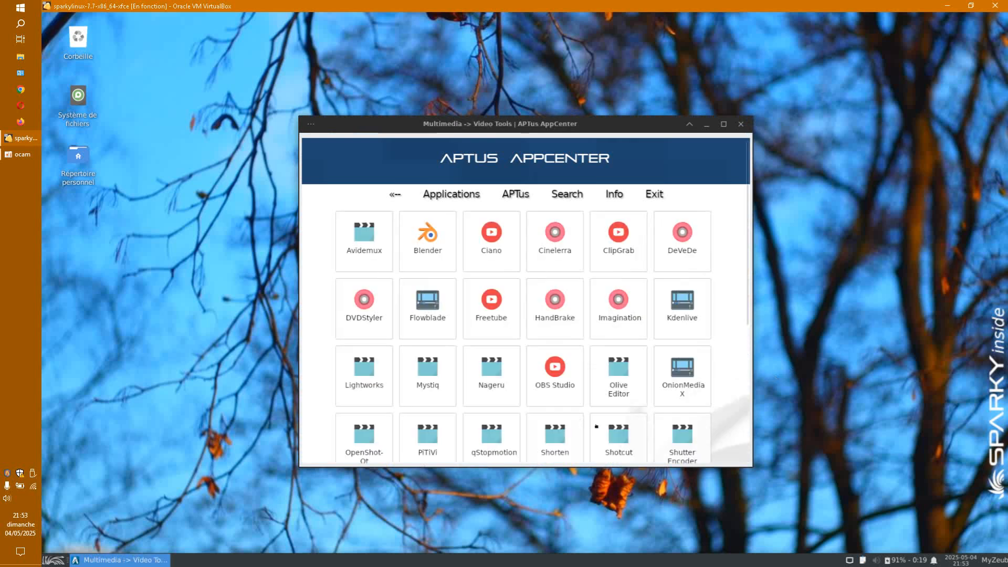
click(619, 392)
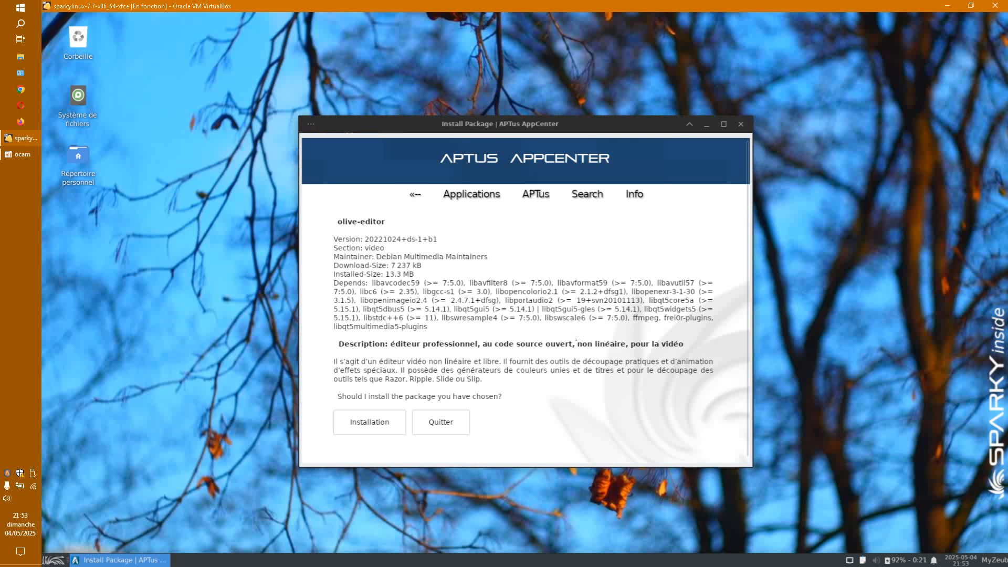
click(396, 425)
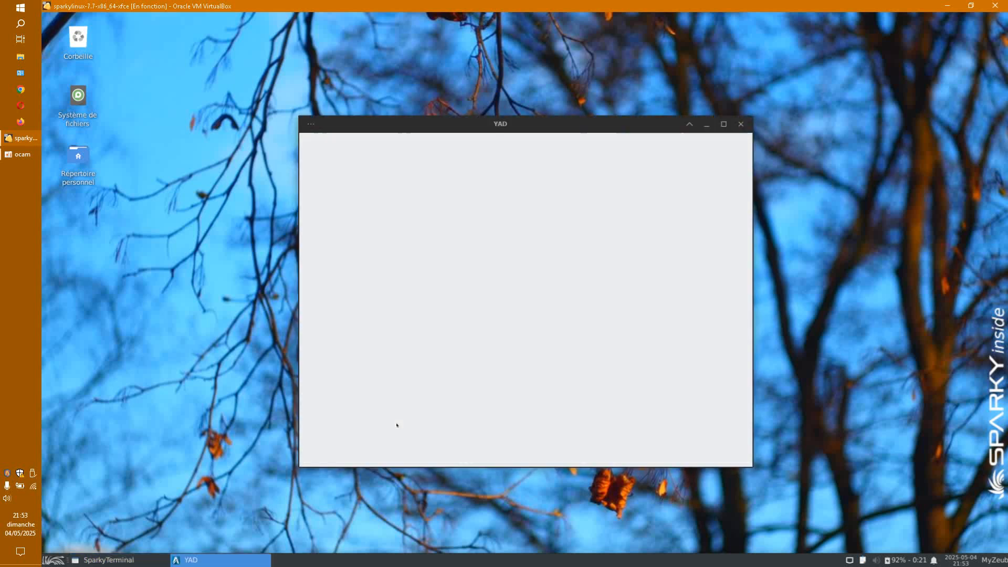
drag(609, 128, 657, 111)
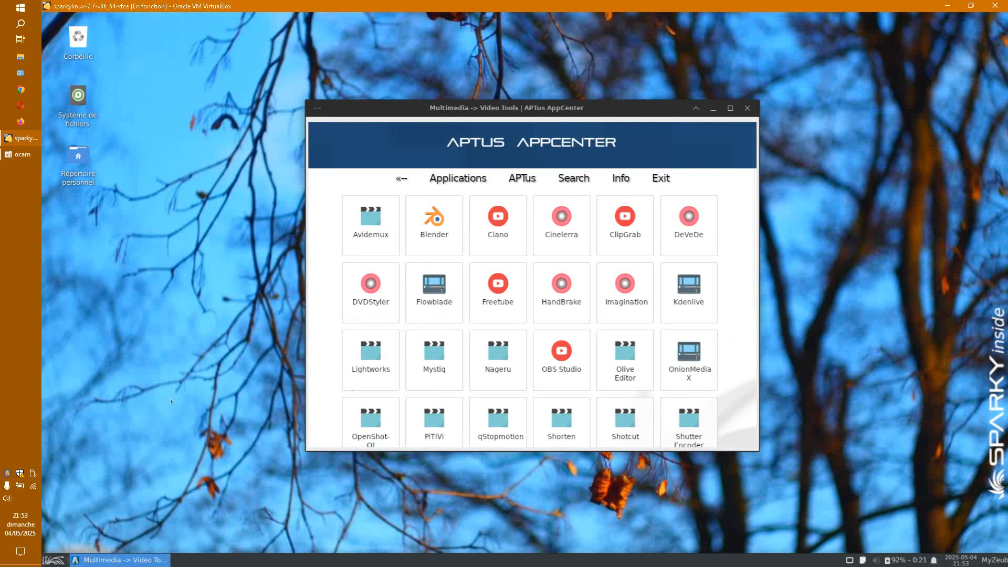
Step: Open the Répertoire personnel home folder in Thunar from the desktop
right_click(204, 359)
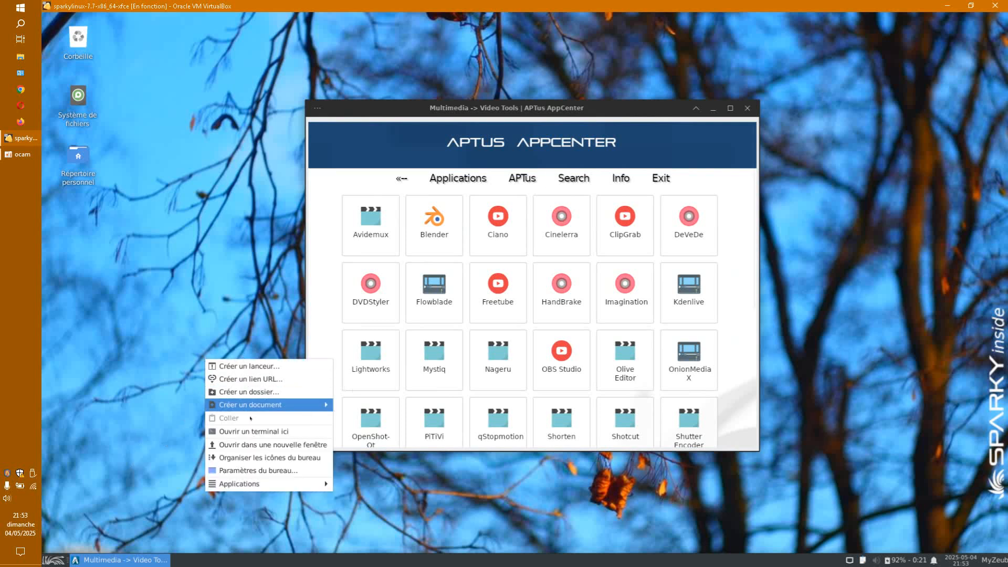
click(210, 320)
double_click(79, 156)
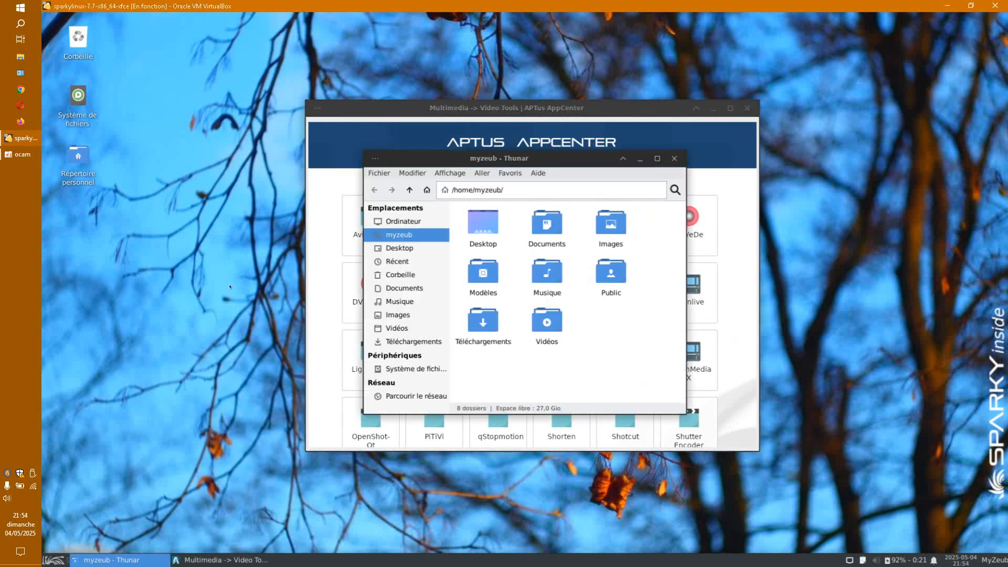
Step: Enlarge the Thunar window at the upper left and open a terminal in the home folder
right_click(597, 339)
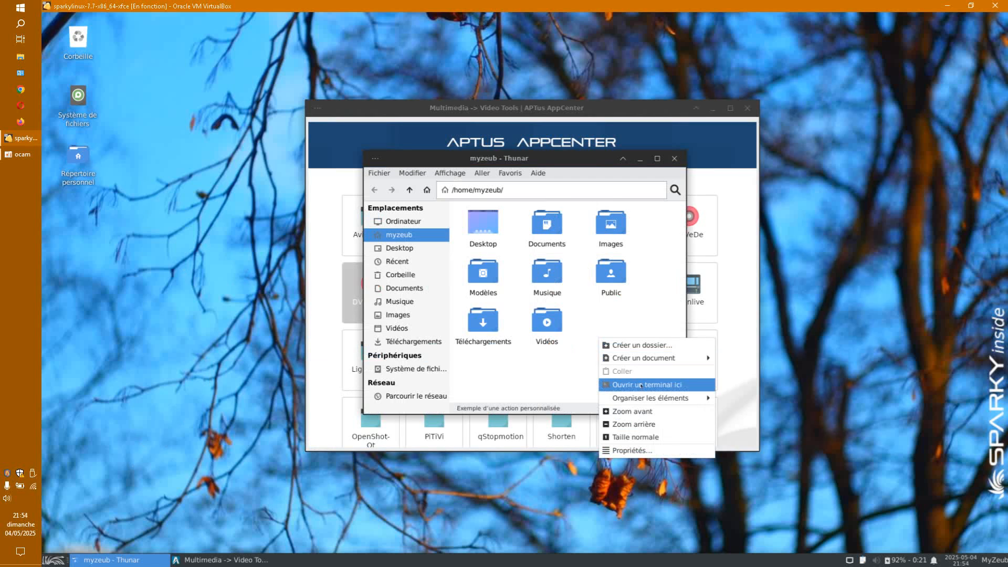
click(577, 164)
drag(578, 164, 390, 58)
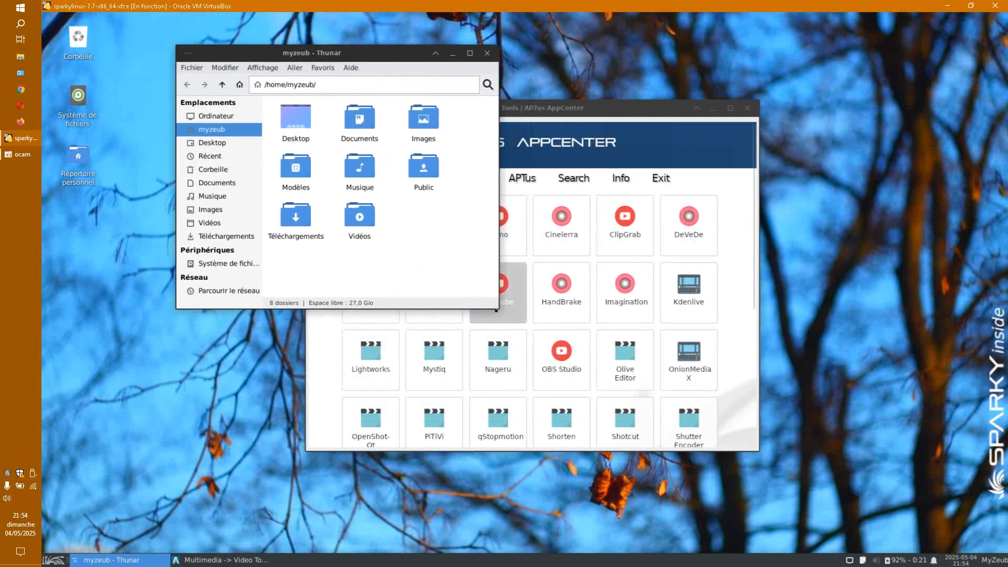
drag(497, 308, 654, 464)
right_click(450, 230)
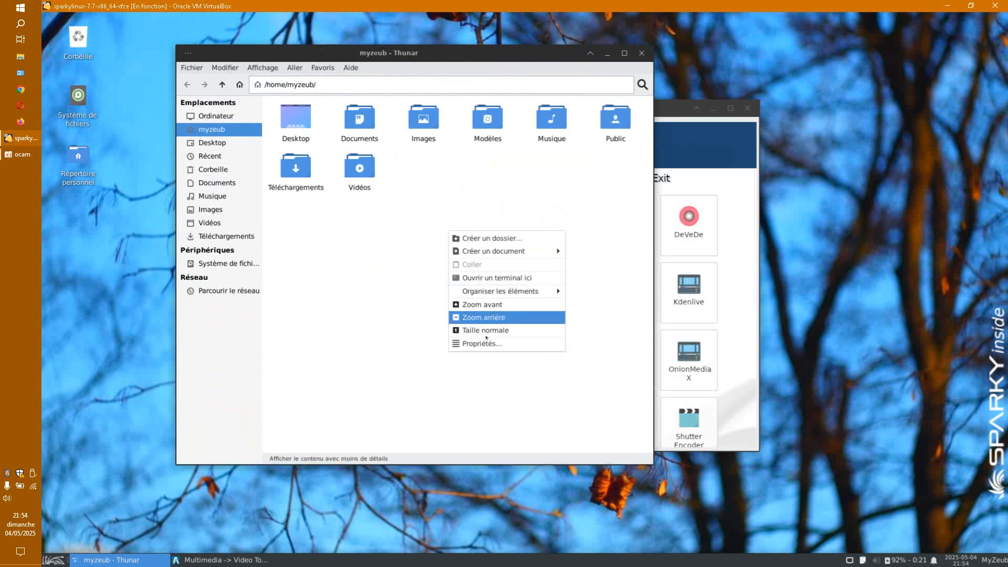
click(510, 279)
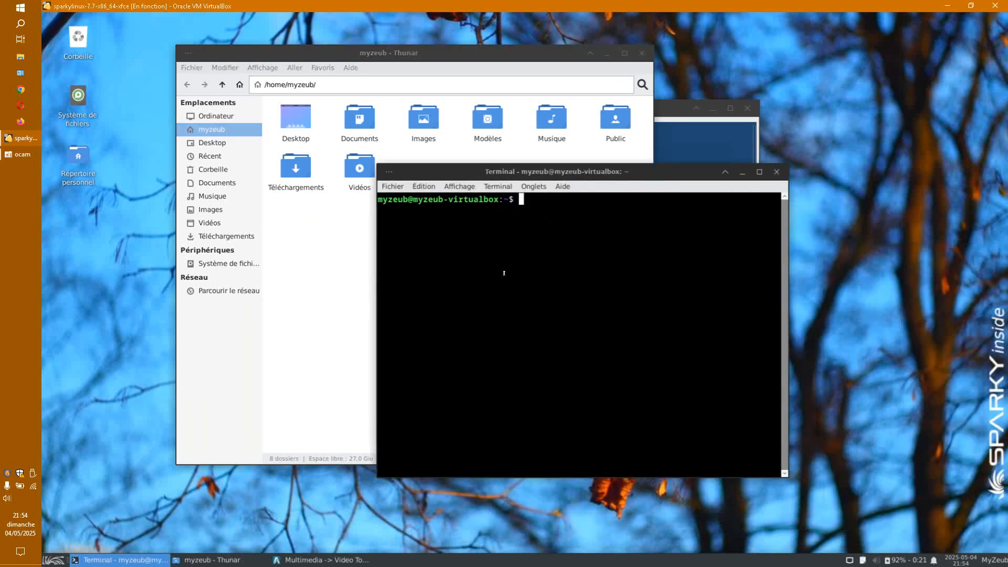
Step: Run 'apt autoremove' twice without root; both attempts fail on the dpkg lock
text(apt autoremov)
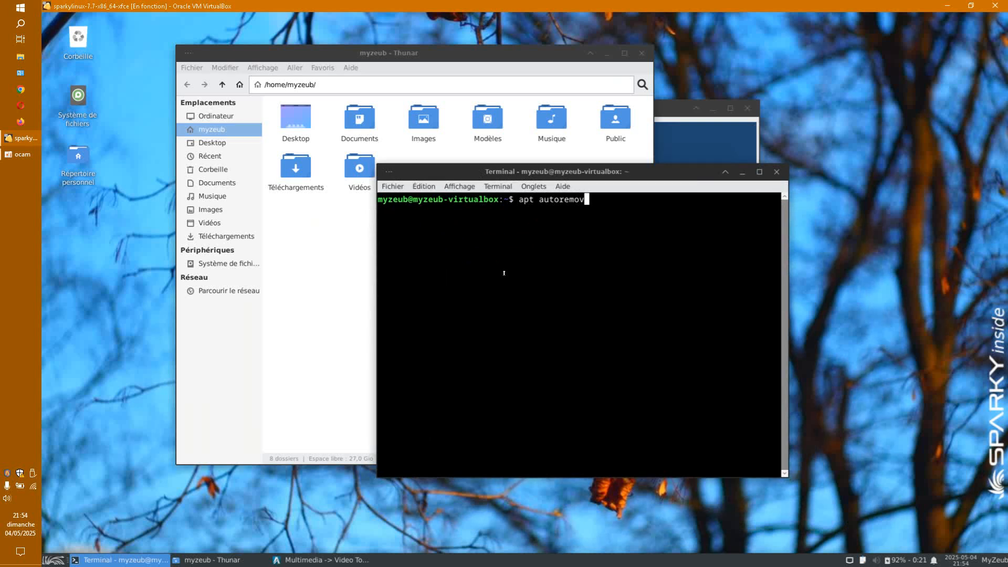
text(e)
key(Return)
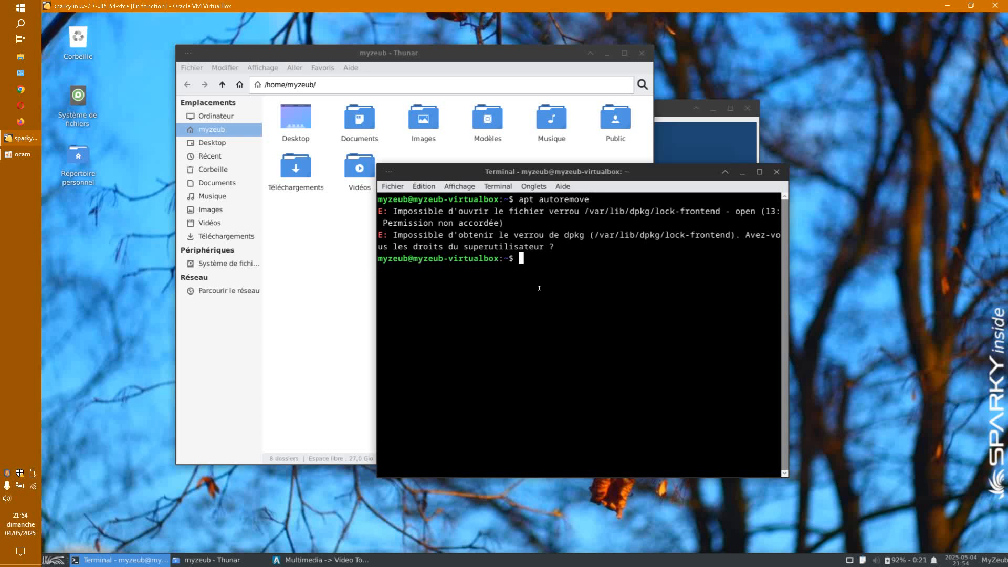
text(apt autoremove)
key(Return)
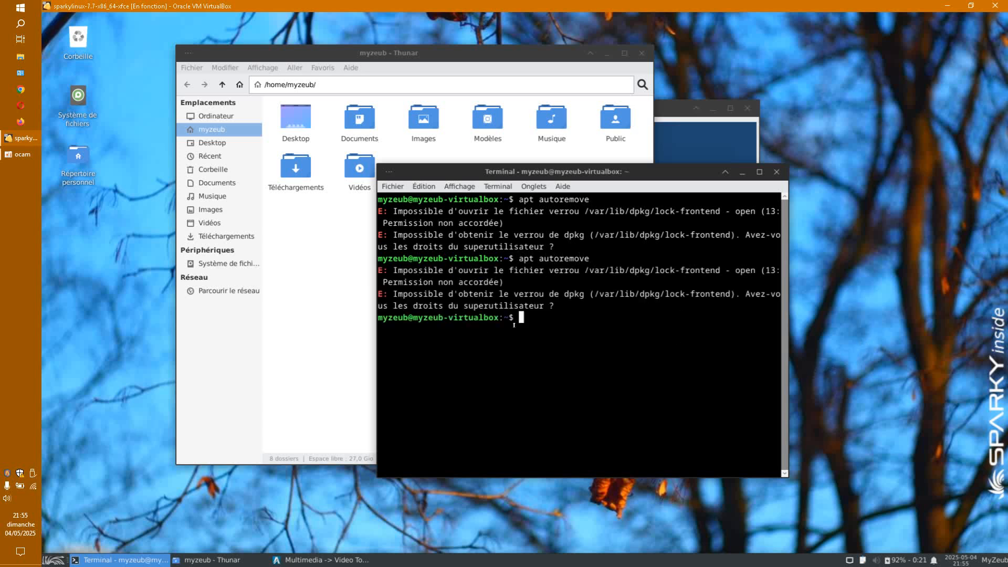
Step: Close the terminal and the Thunar window on /home/myzeub
click(776, 172)
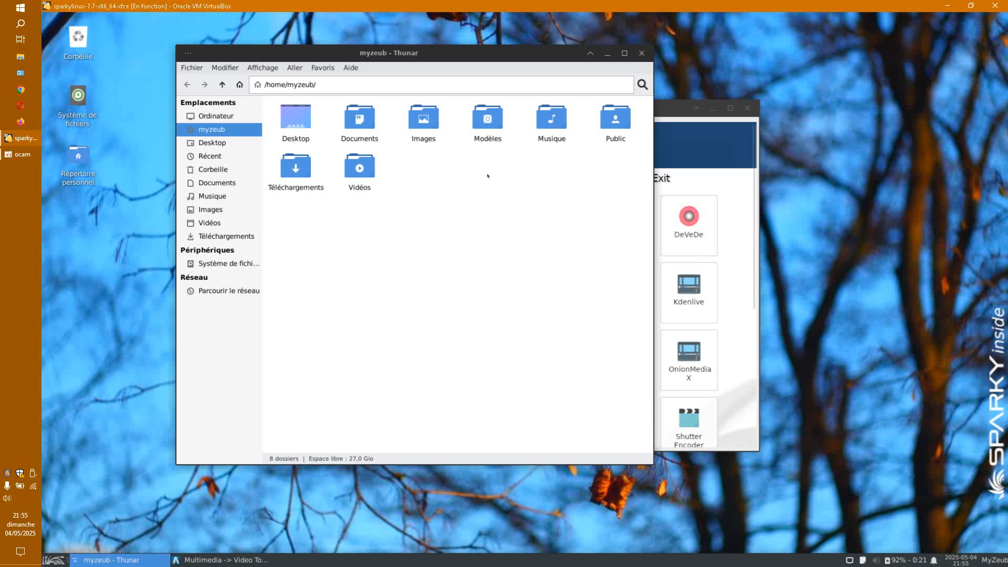
right_click(511, 190)
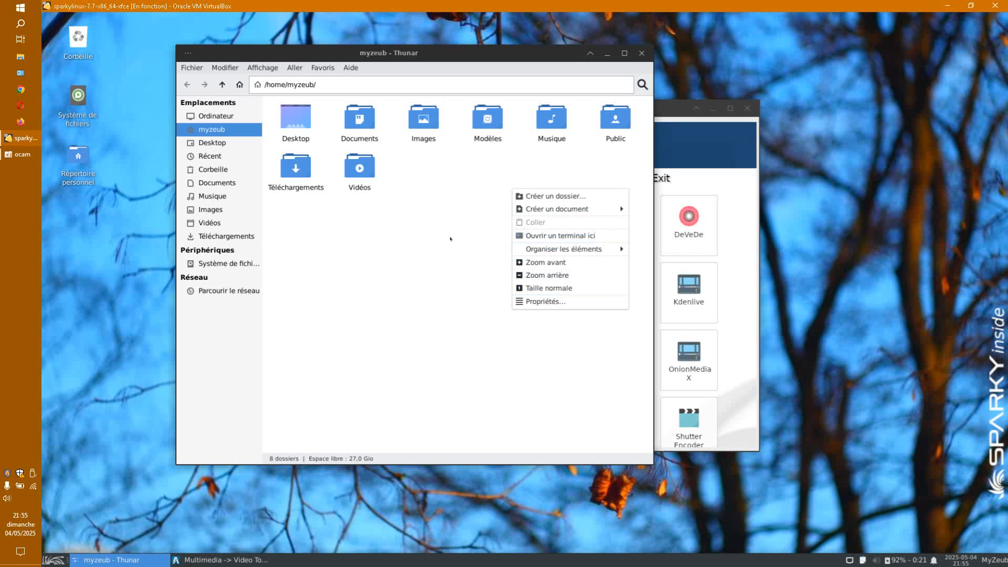
click(551, 117)
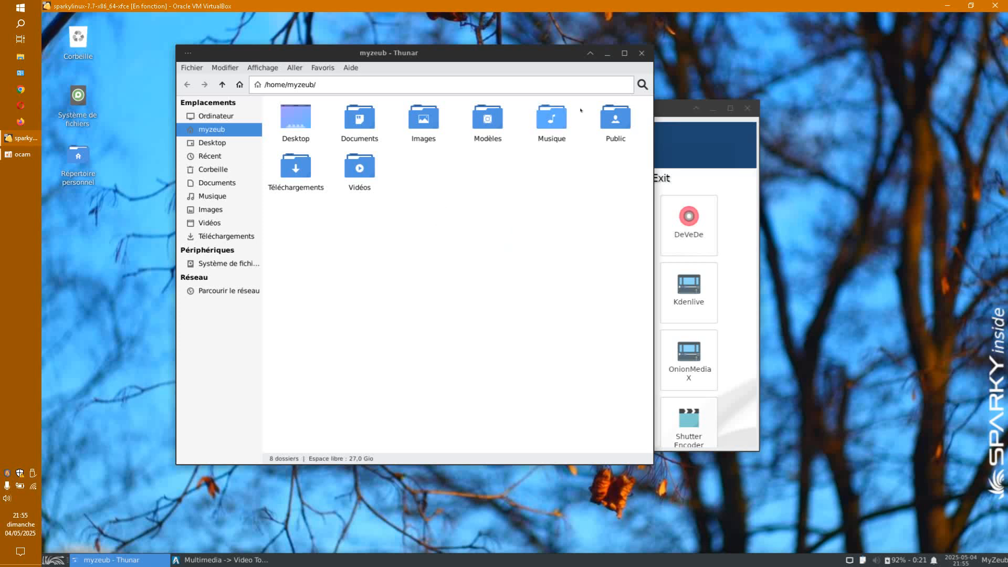
click(642, 53)
Step: Scroll the Video Tools grid to the bottom and back, then open the desktop's context menu
drag(639, 112, 601, 97)
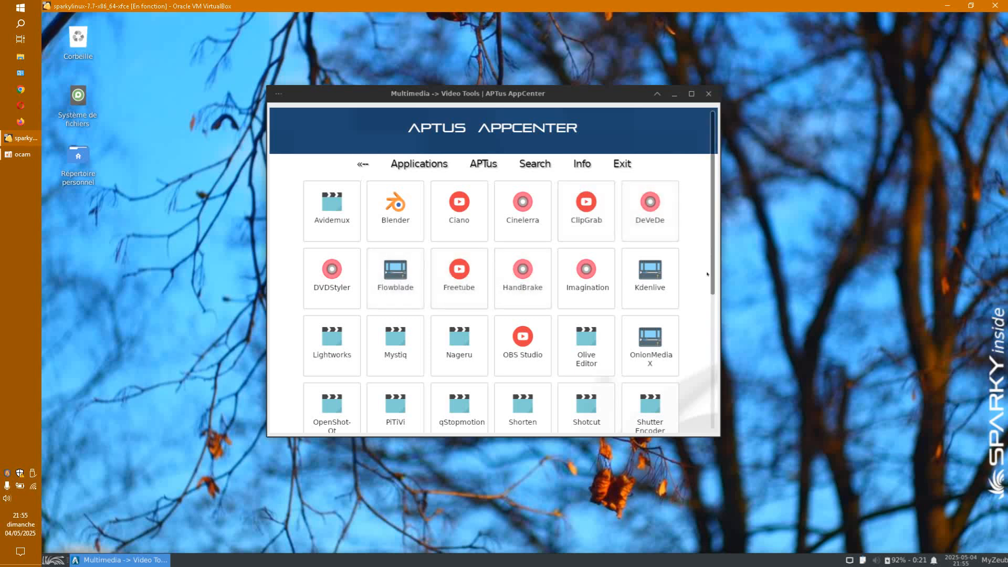
scroll(712, 268, down, 5)
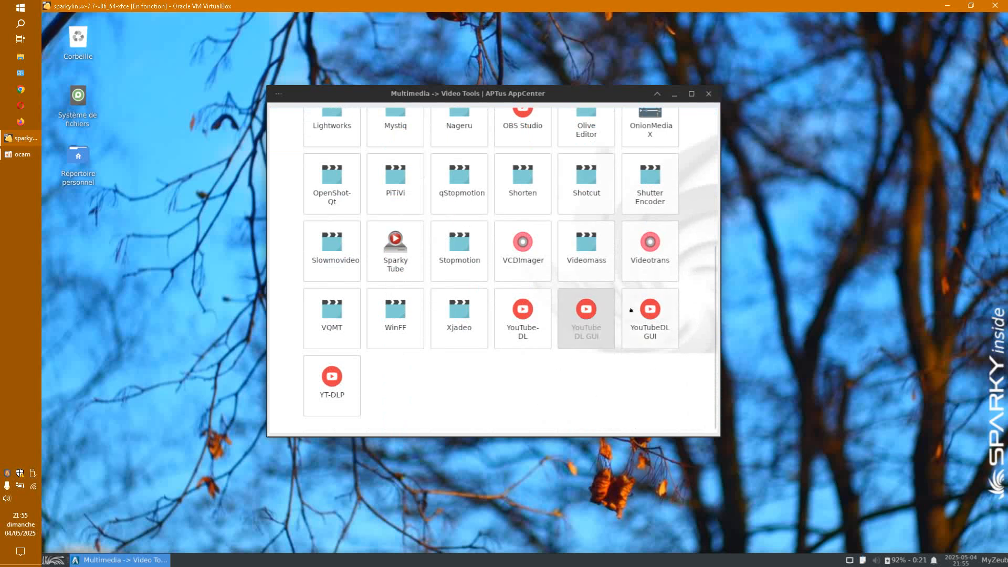
scroll(683, 294, up, 5)
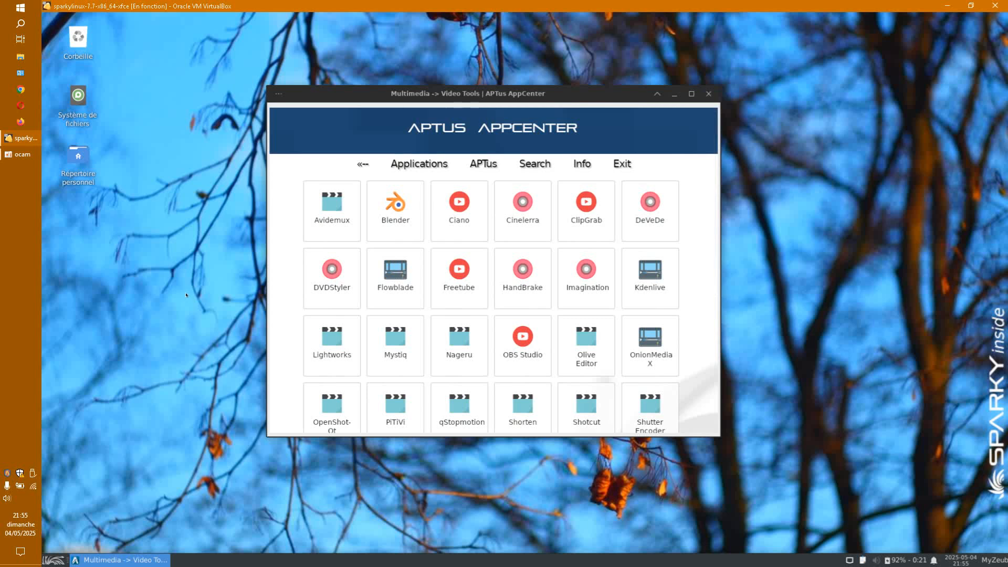
right_click(186, 295)
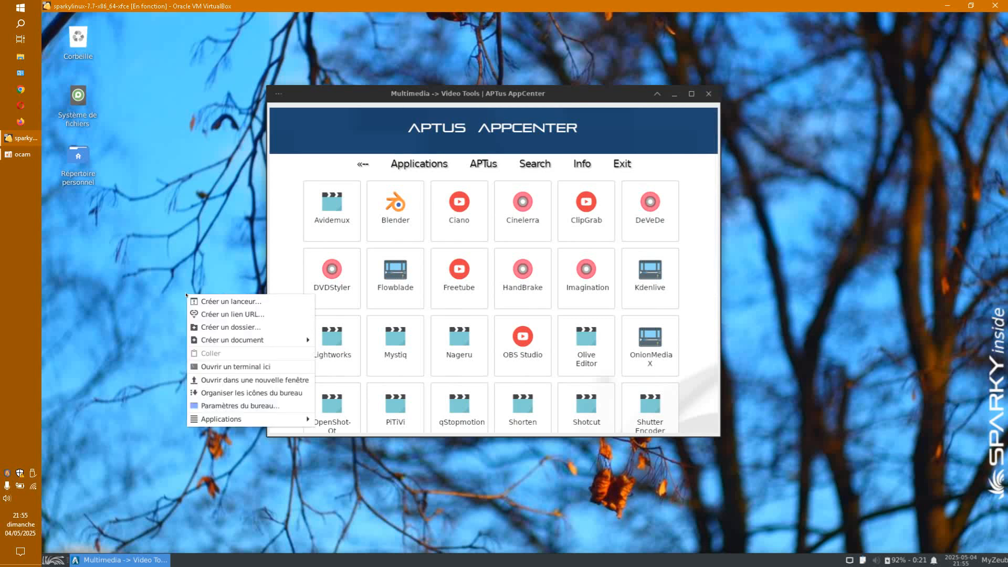
click(229, 366)
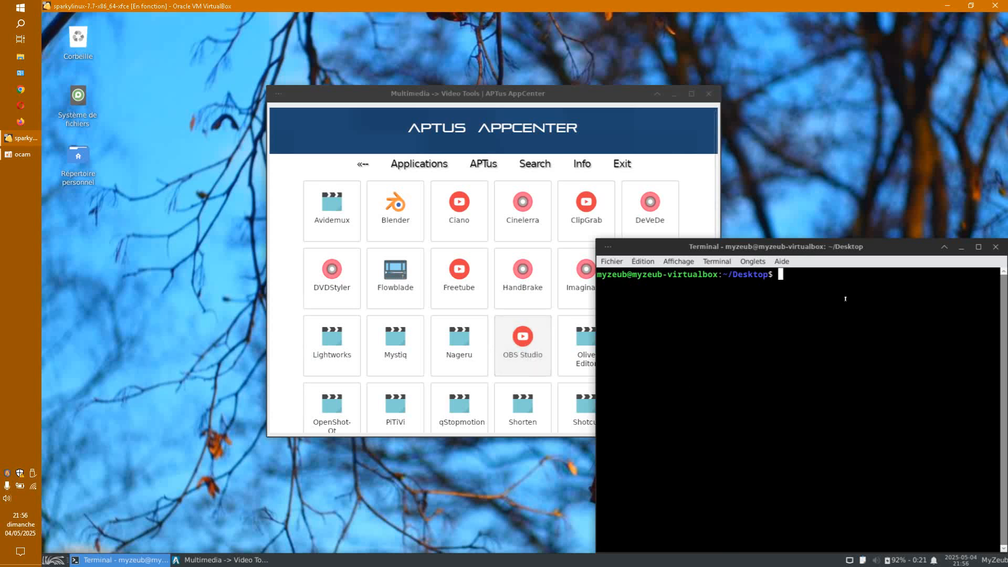
click(994, 248)
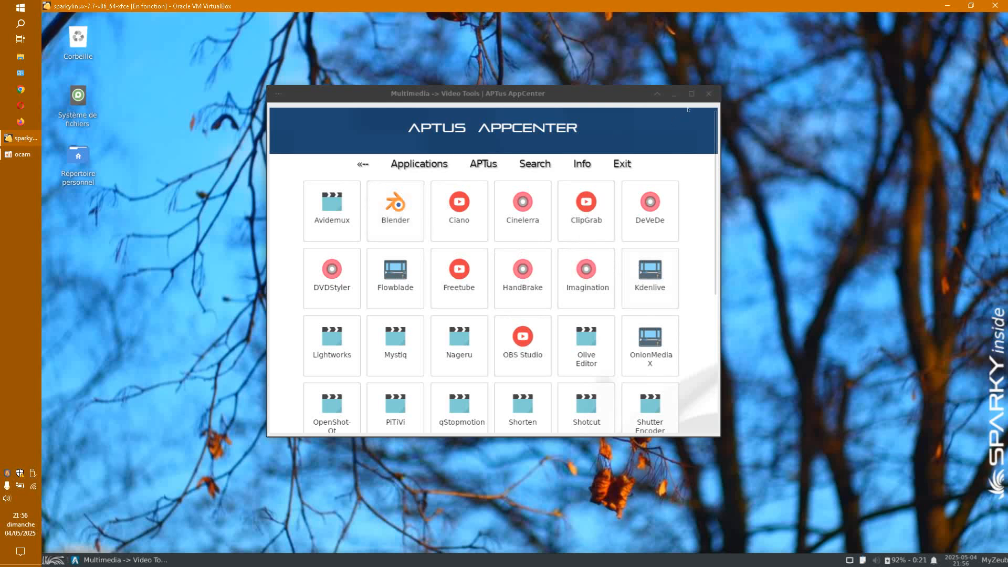
Step: Answer 'o' to install WinFF with winff-data and winff-gtk2, then close the finished terminal
click(709, 95)
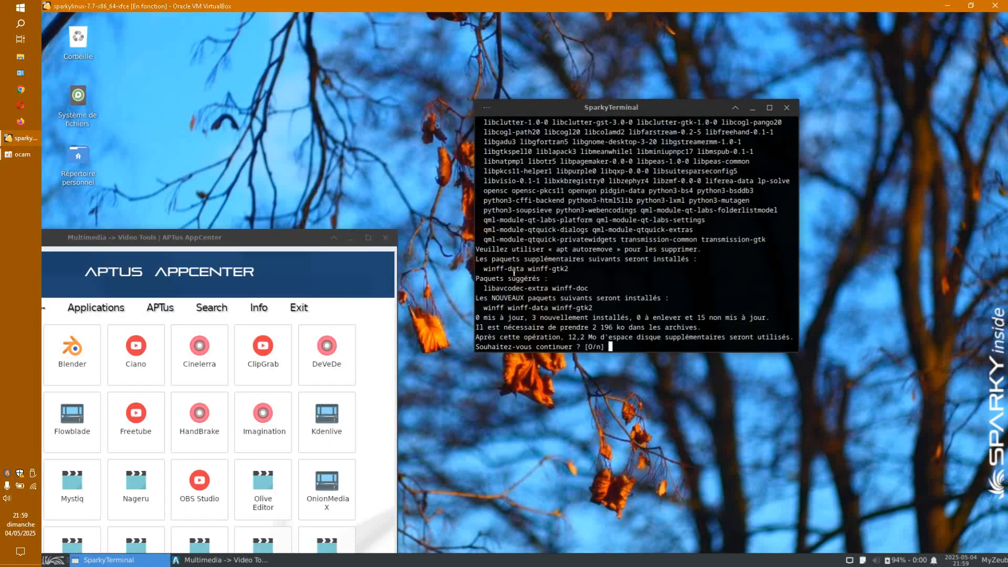
drag(480, 268, 568, 268)
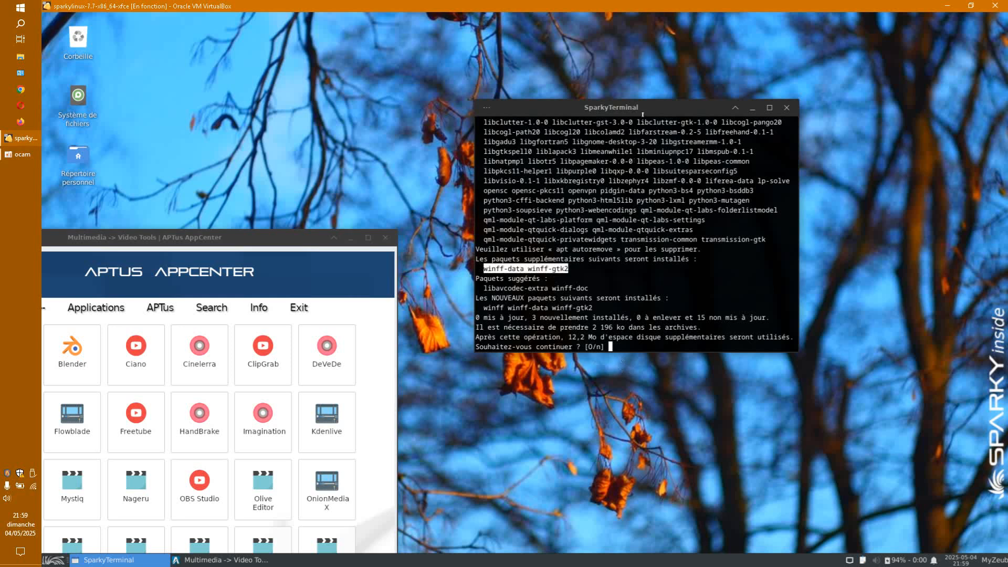
drag(642, 114, 660, 104)
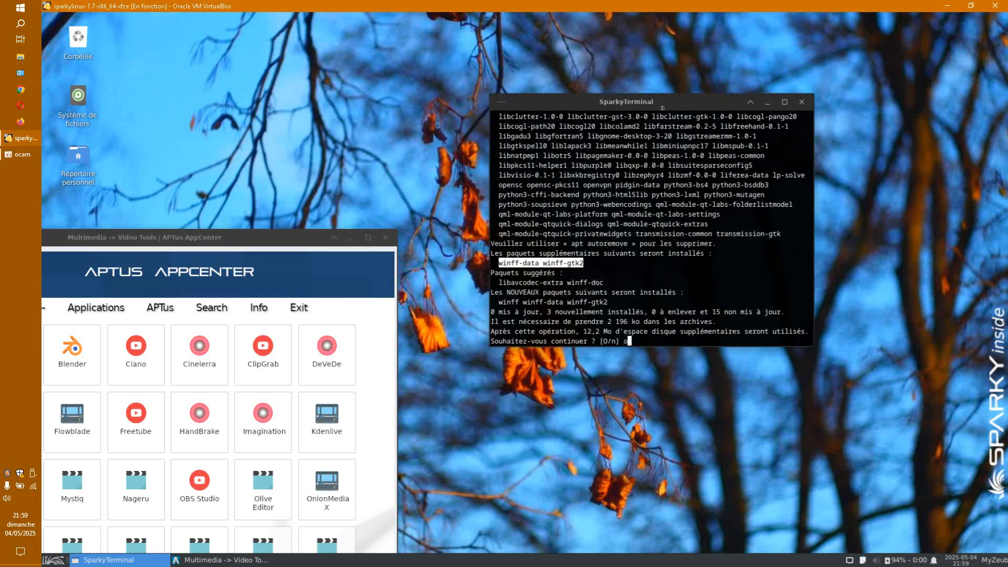
text(o)
key(Return)
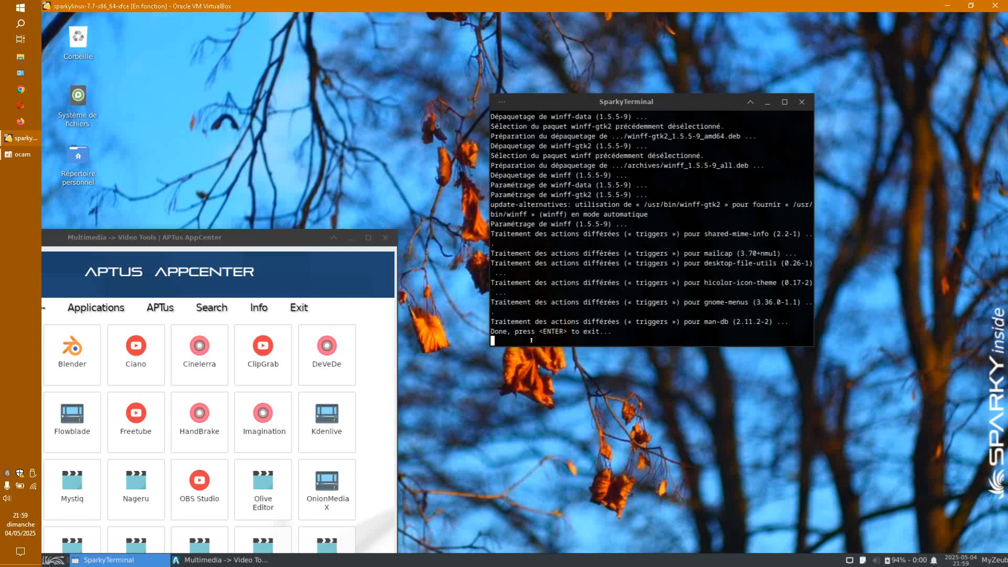
drag(492, 331, 613, 328)
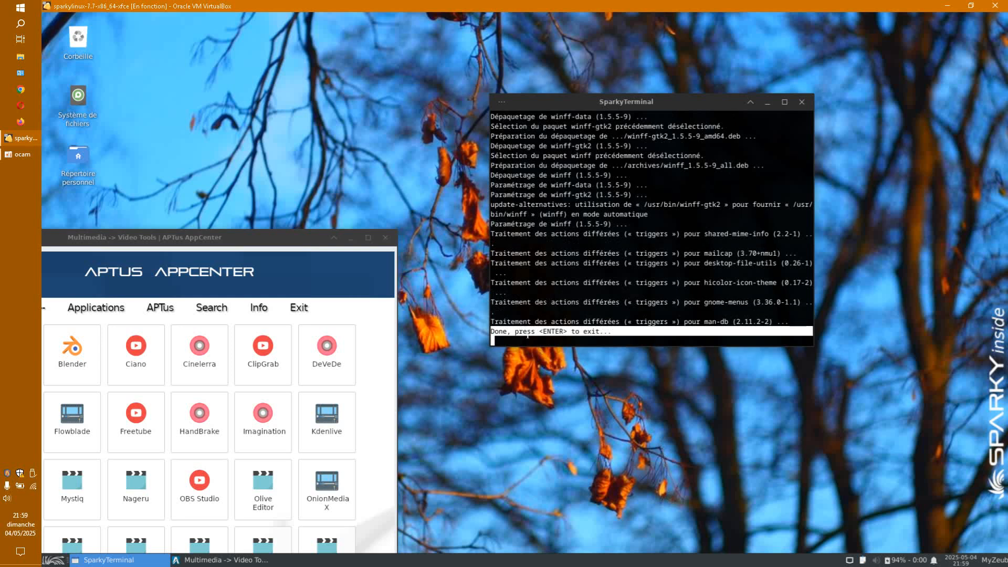
click(802, 102)
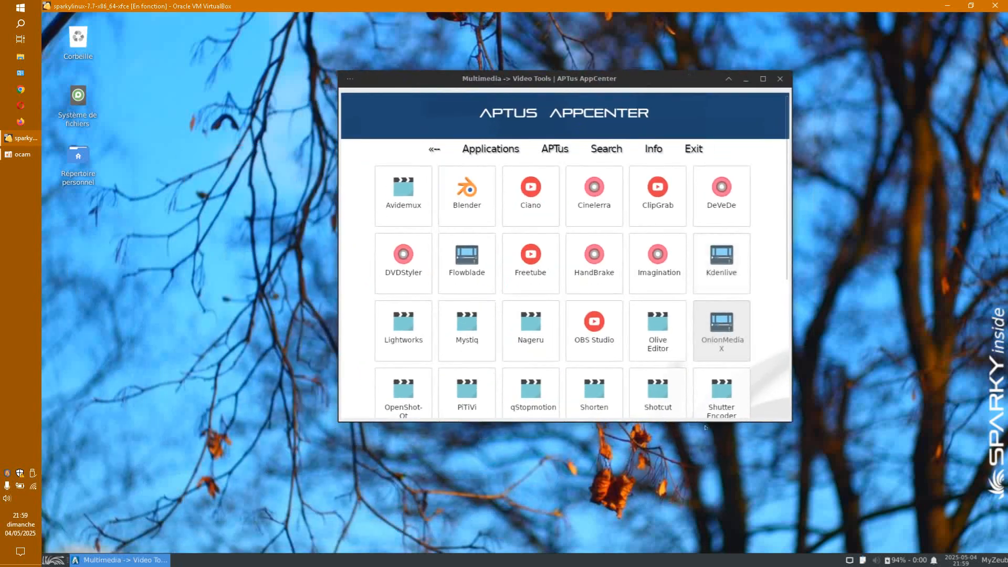
Step: Request the Shotcut installation from its package page
click(656, 388)
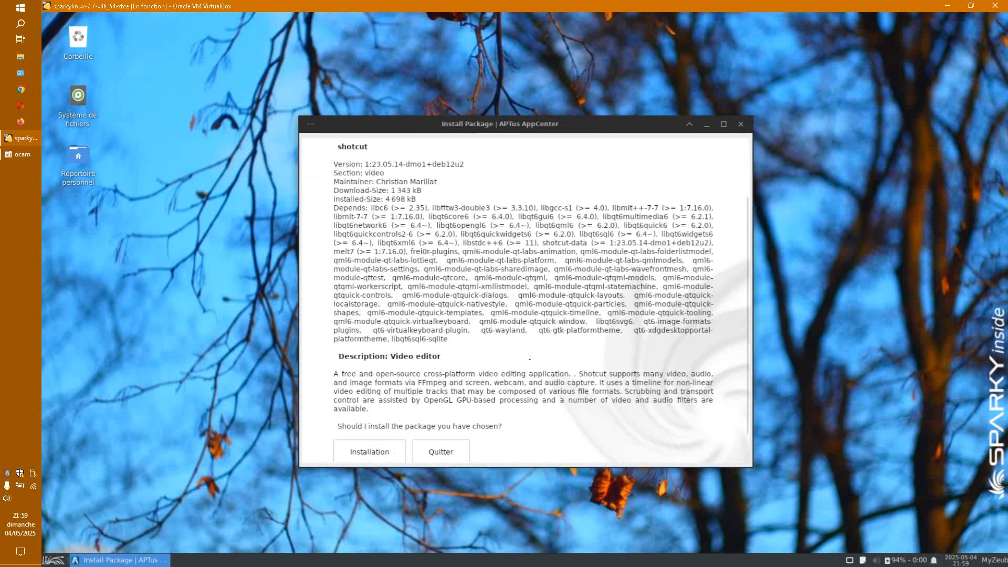
scroll(530, 359, down, 2)
click(369, 418)
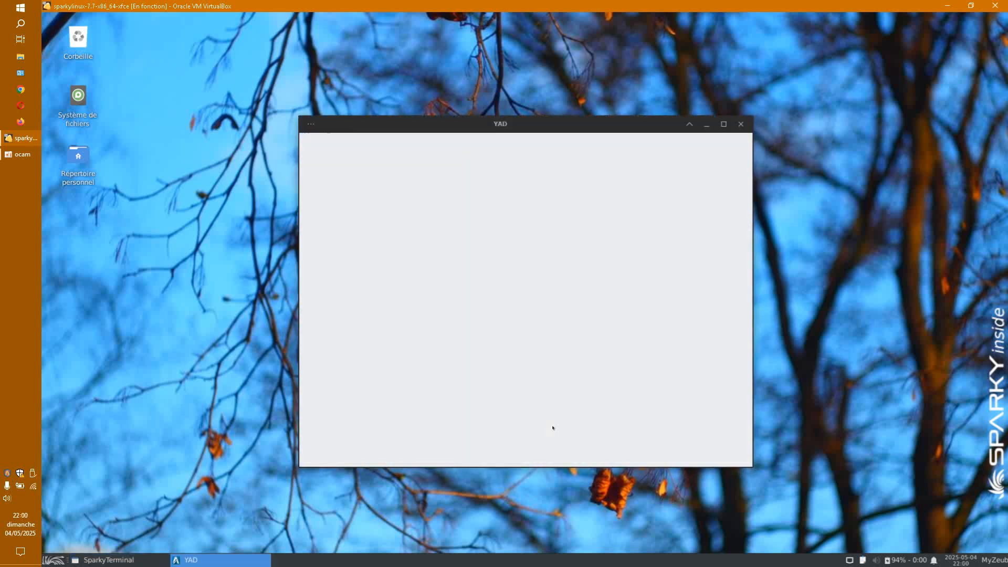
Step: Scroll back through the Video Tools list and open the HandBrake package page
drag(609, 126, 637, 107)
scroll(730, 360, down, 4)
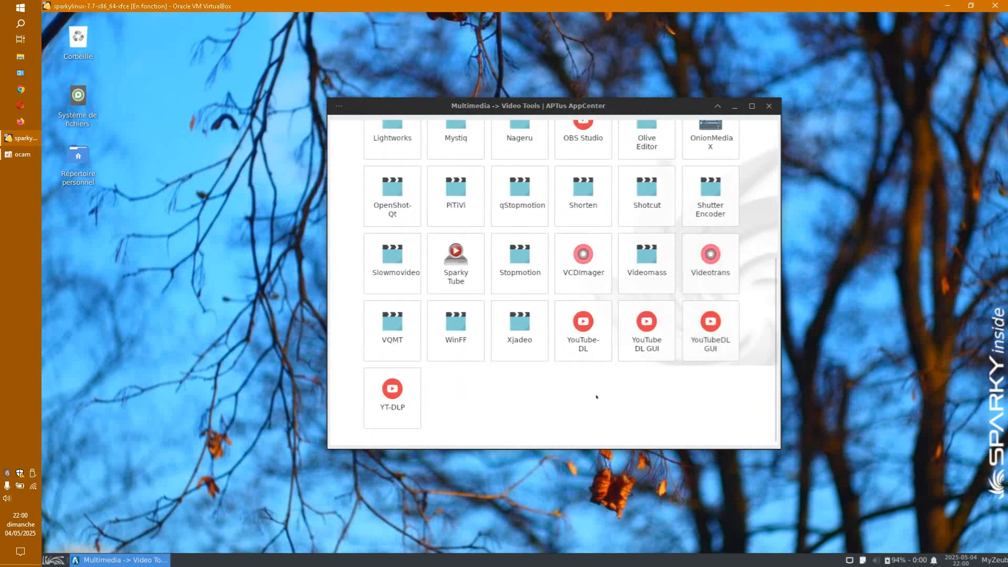
scroll(551, 382, up, 1)
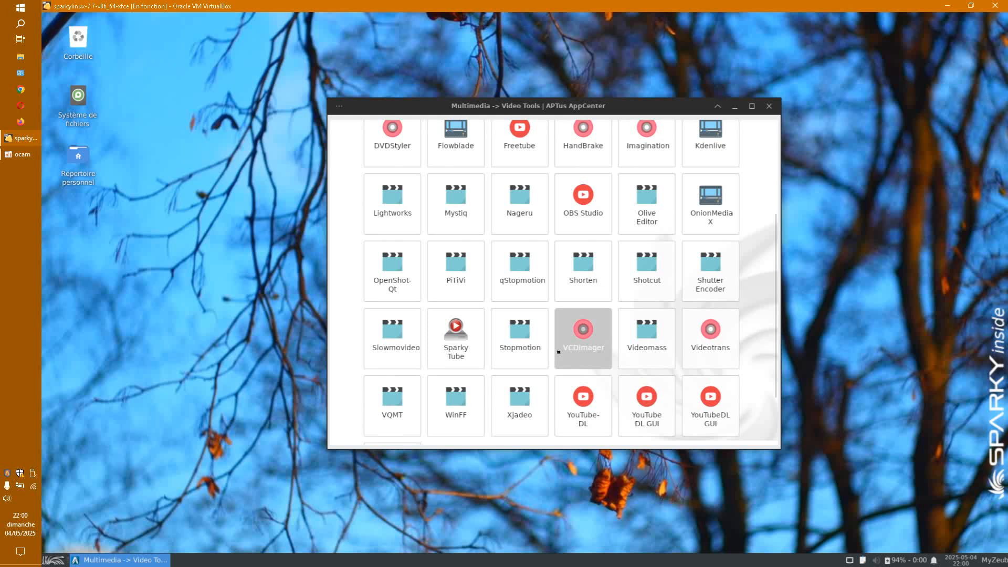
scroll(559, 352, up, 3)
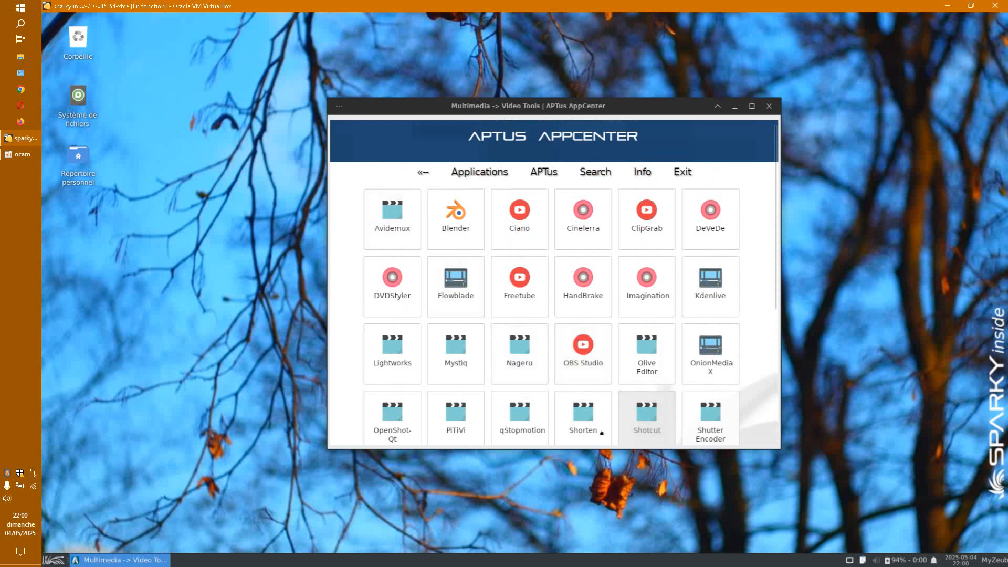
click(587, 293)
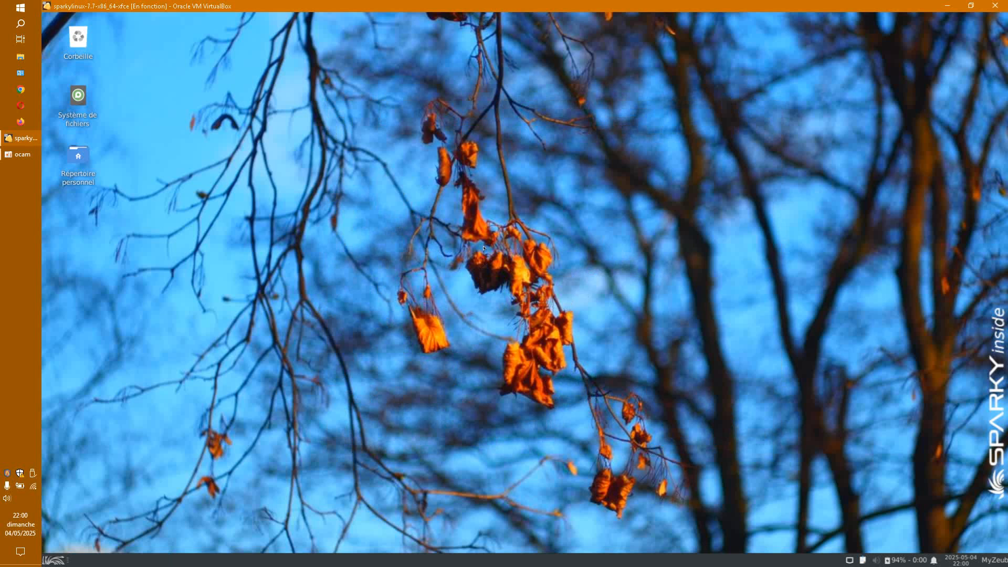
Step: Start the HandBrake installation and move AppCenter aside to reveal the installer terminal
click(377, 389)
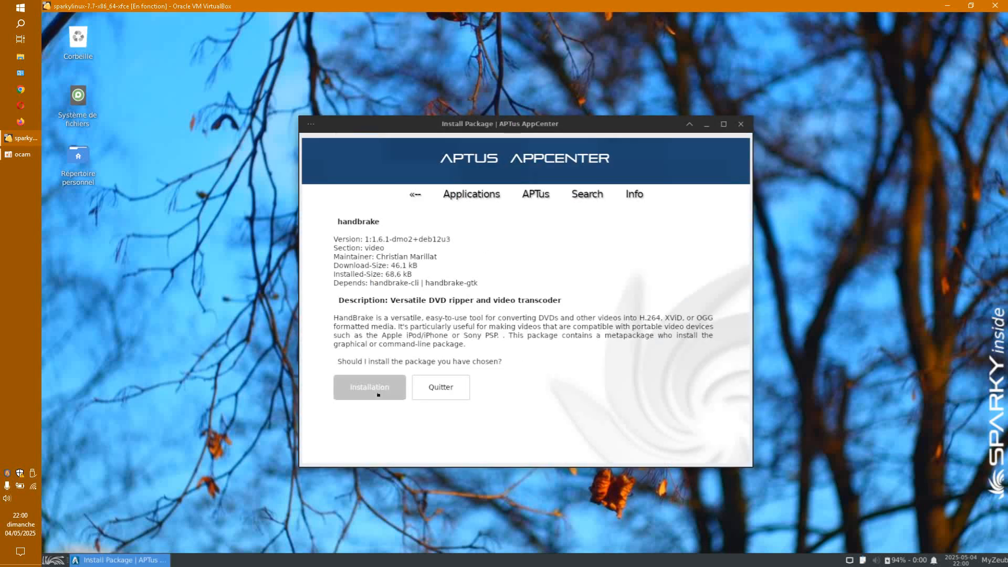
drag(613, 132, 219, 352)
drag(568, 167, 648, 122)
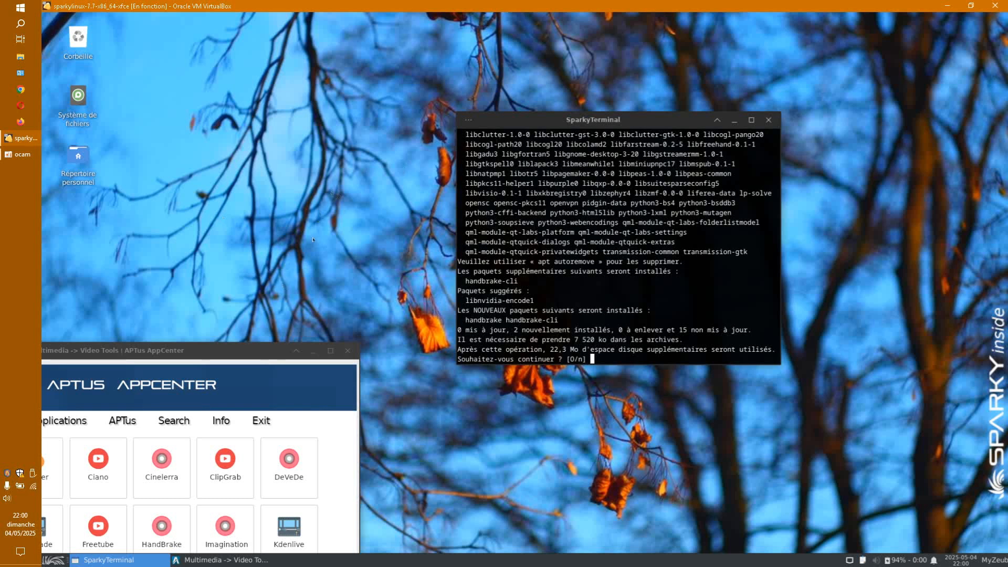
drag(629, 124, 651, 123)
drag(177, 349, 702, 58)
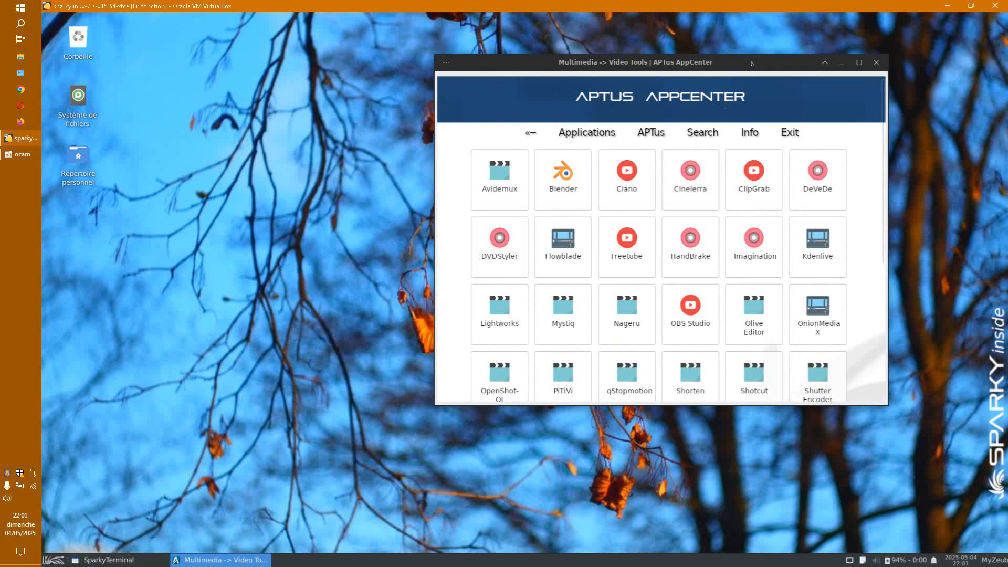
Step: Arrange the AppCenter and SparkyTerminal windows so the [O/n] prompt is visible
drag(751, 63, 376, 80)
drag(685, 128, 758, 138)
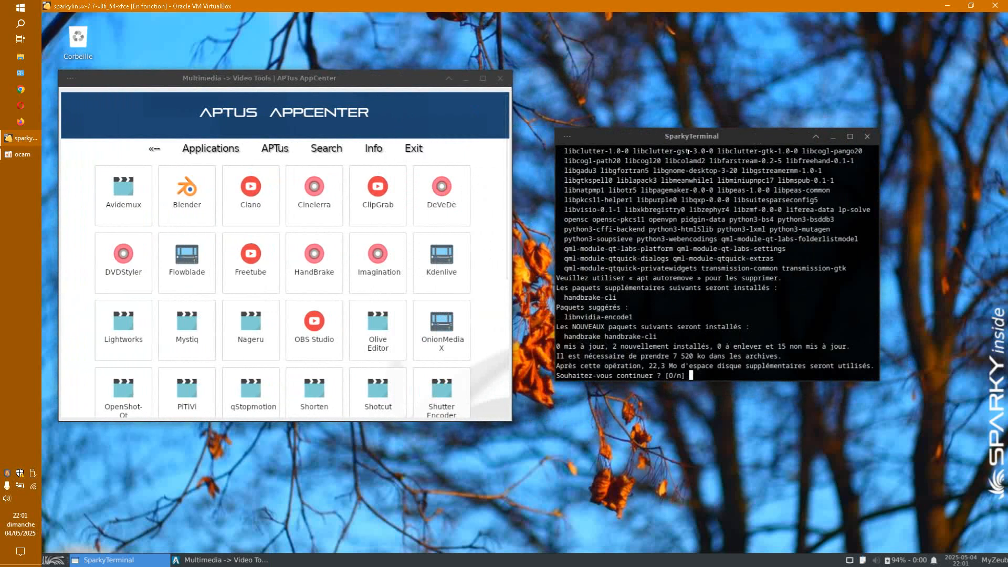
drag(418, 73, 374, 107)
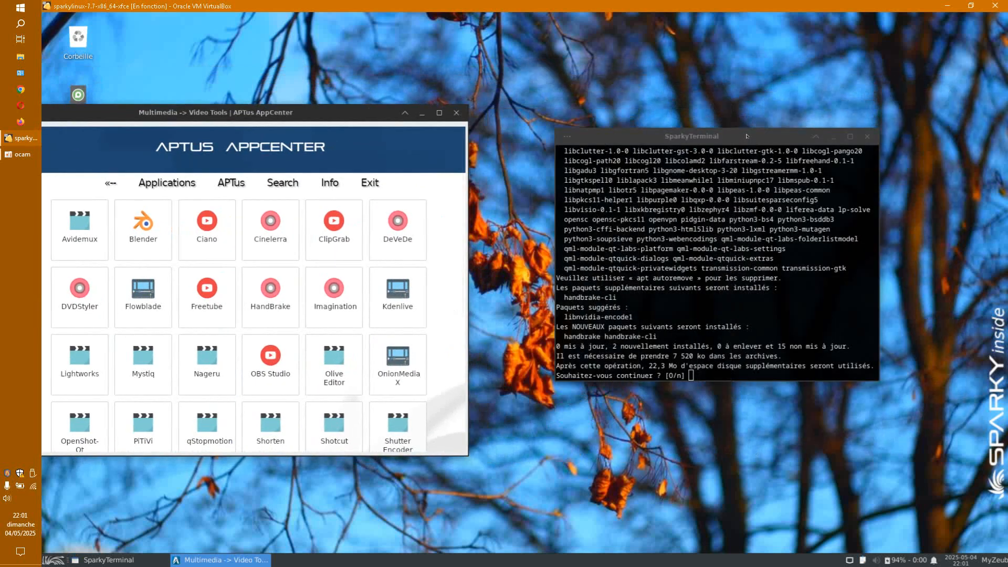
mouse_move(766, 136)
mouse_down()
mouse_move(752, 140)
mouse_move(765, 137)
mouse_up()
click(364, 116)
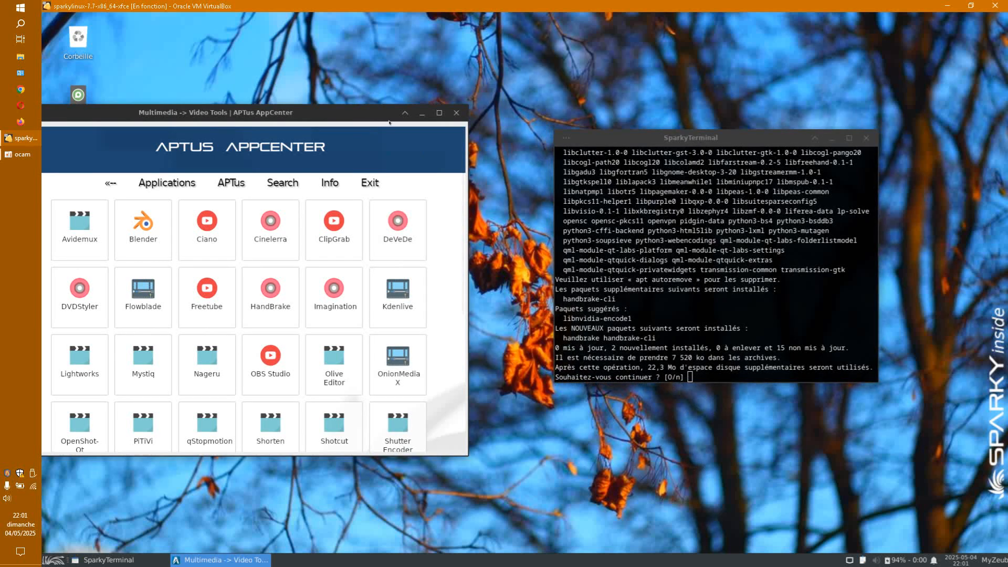
drag(352, 113, 387, 95)
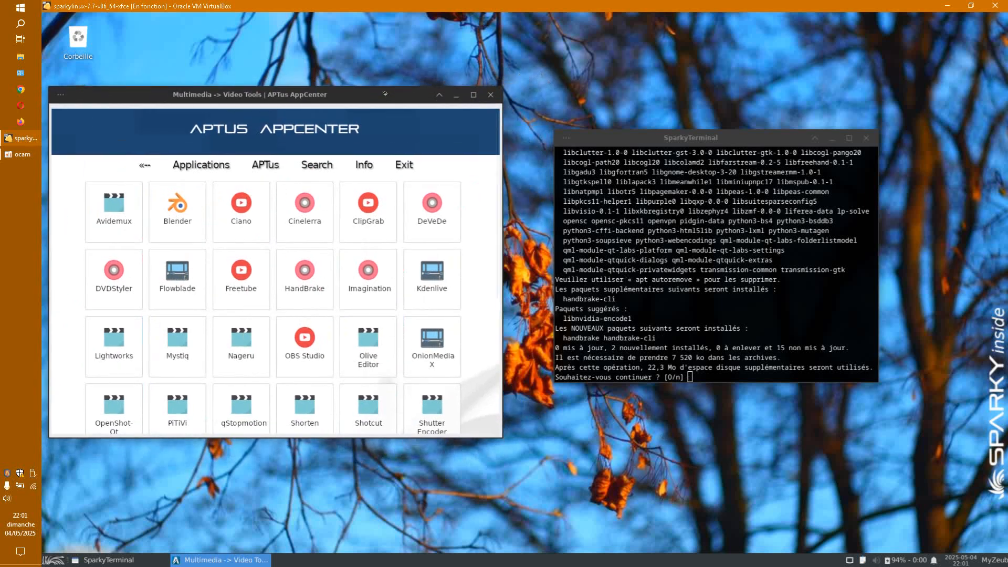
Step: Answer 'o' to install handbrake and handbrake-cli in SparkyTerminal
click(730, 137)
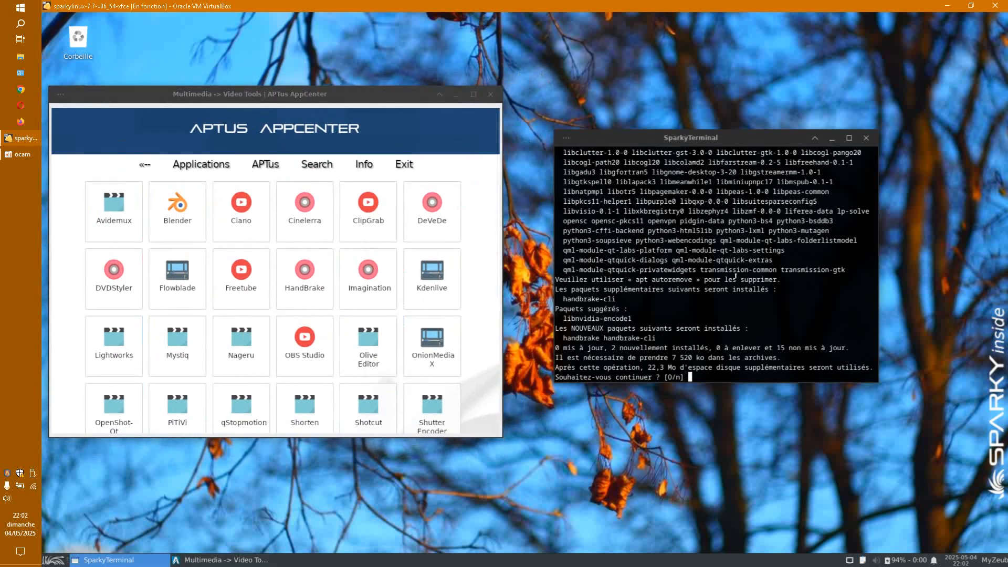
text(o)
key(Return)
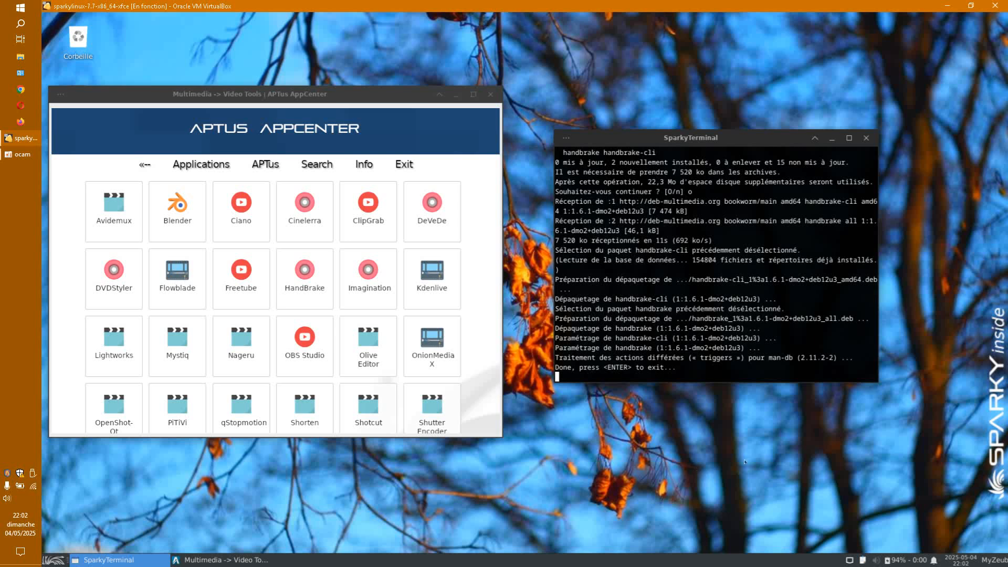
Step: Dismiss the finished HandBrake terminal and move AppCenter toward the centre
mouse_move(755, 141)
mouse_down()
mouse_move(886, 146)
mouse_move(820, 189)
mouse_move(758, 131)
mouse_up()
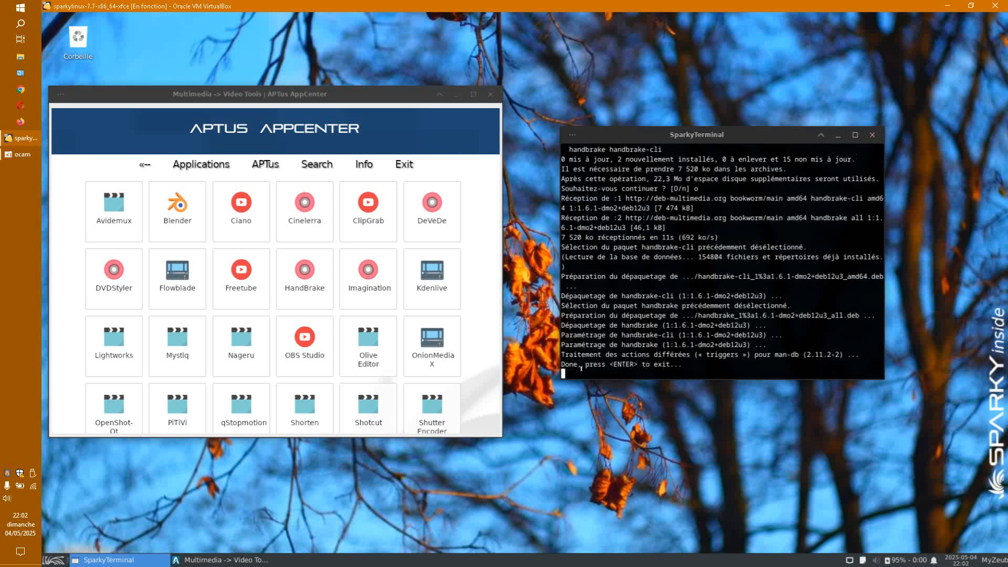
drag(562, 362, 630, 364)
drag(558, 362, 591, 363)
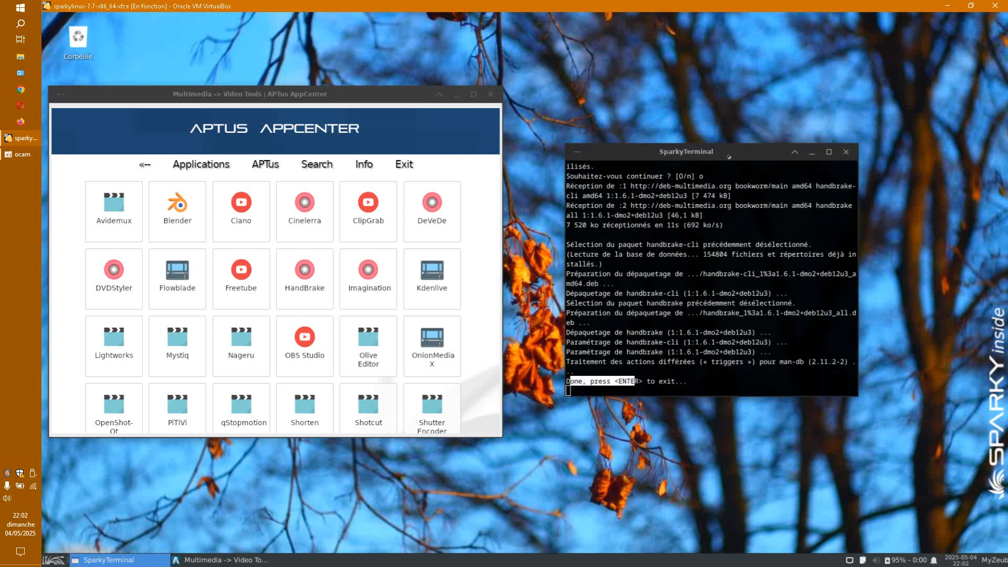
key(Return)
drag(352, 92, 537, 80)
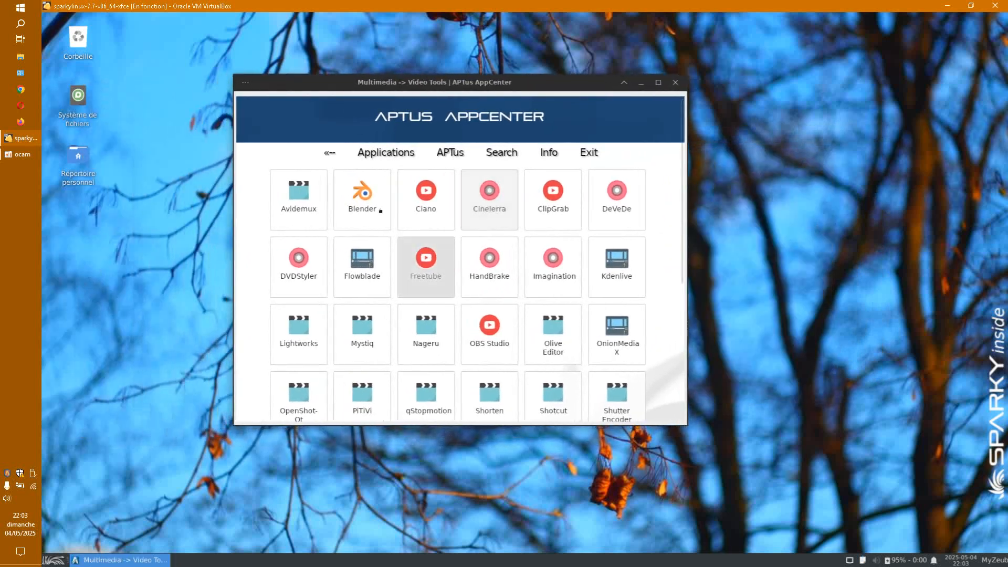
Step: Show AppCenter's Security applications and scroll down past Gufw and KeePassX to UFW and WireGuard
click(380, 152)
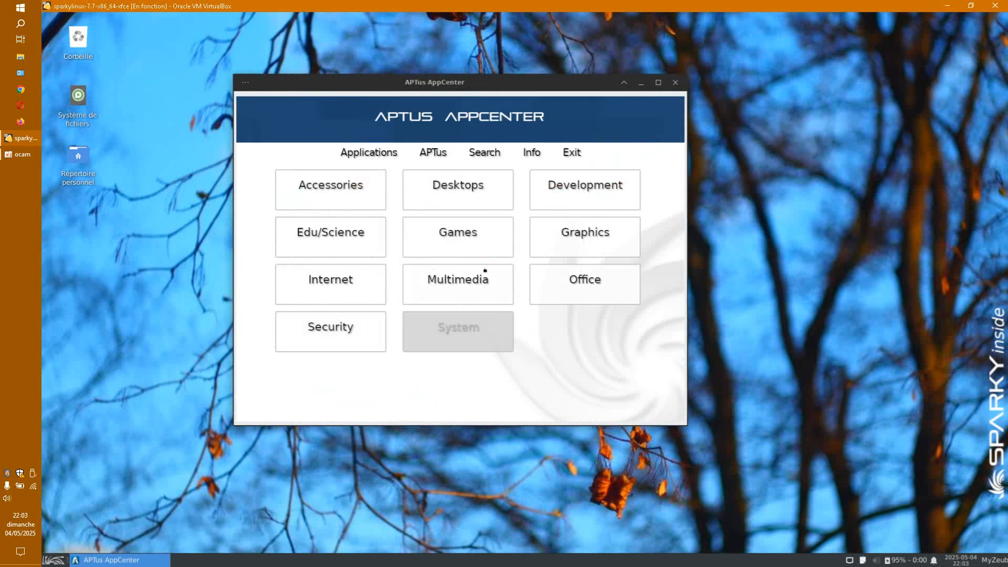
click(355, 335)
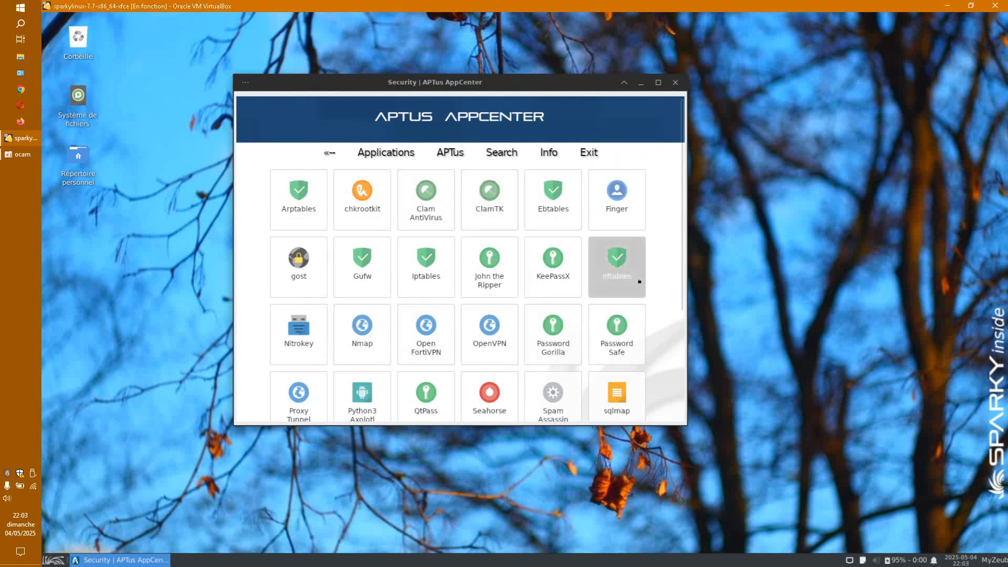
scroll(640, 280, down, 3)
scroll(641, 280, down, 4)
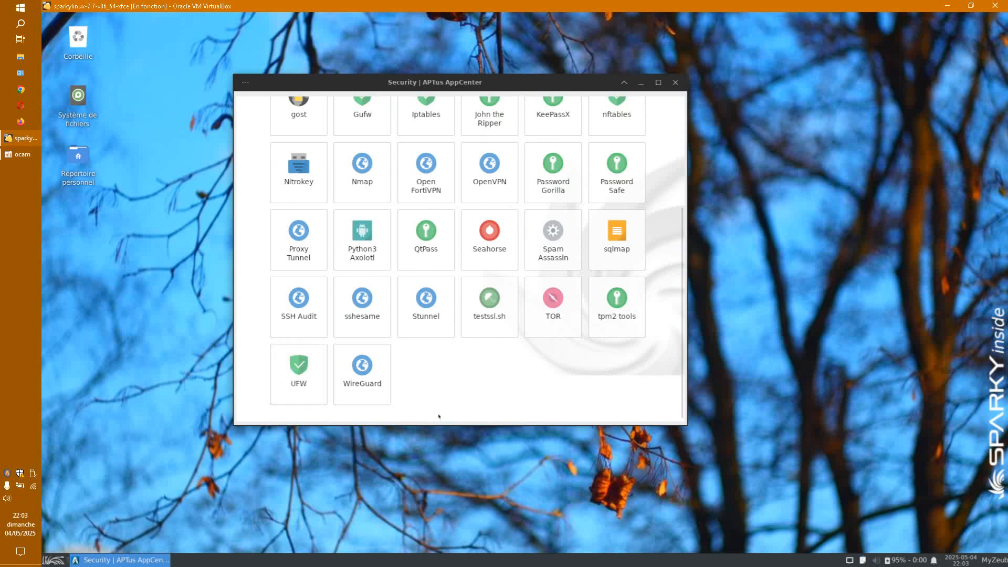
click(53, 559)
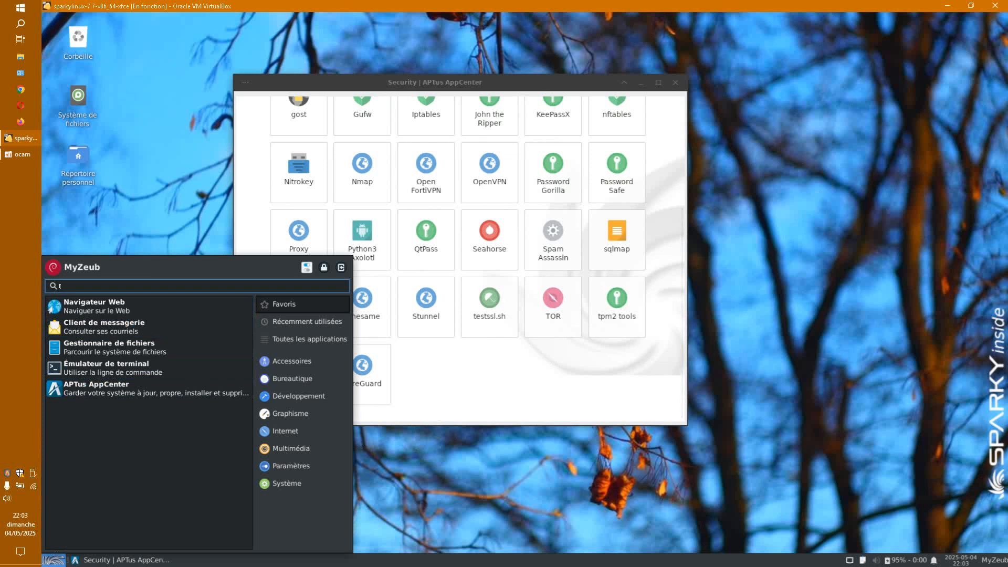
Step: Launch Gufw from an 'ufw' menu search with the password, enable the Domestique firewall, and close it
text(u)
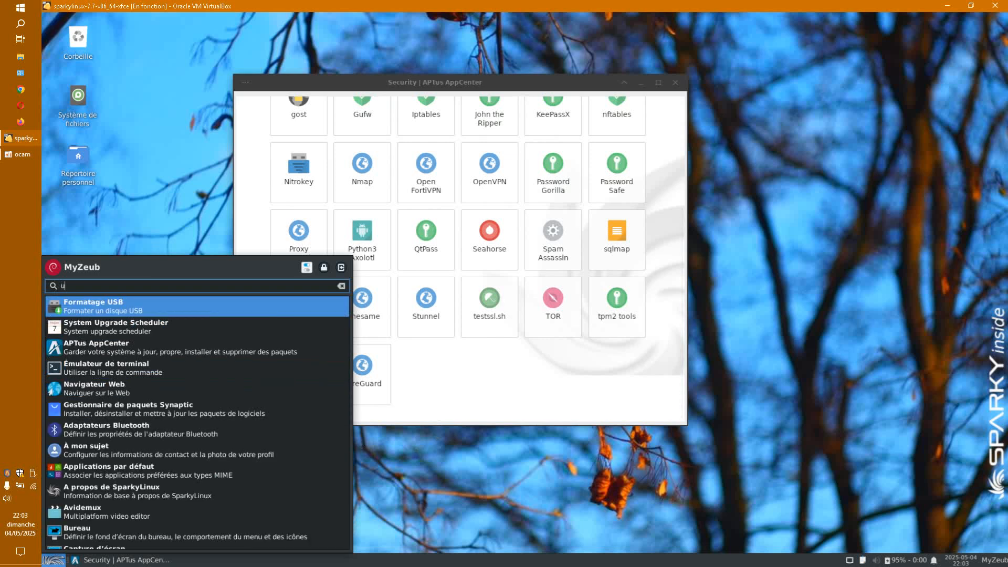
text(fw)
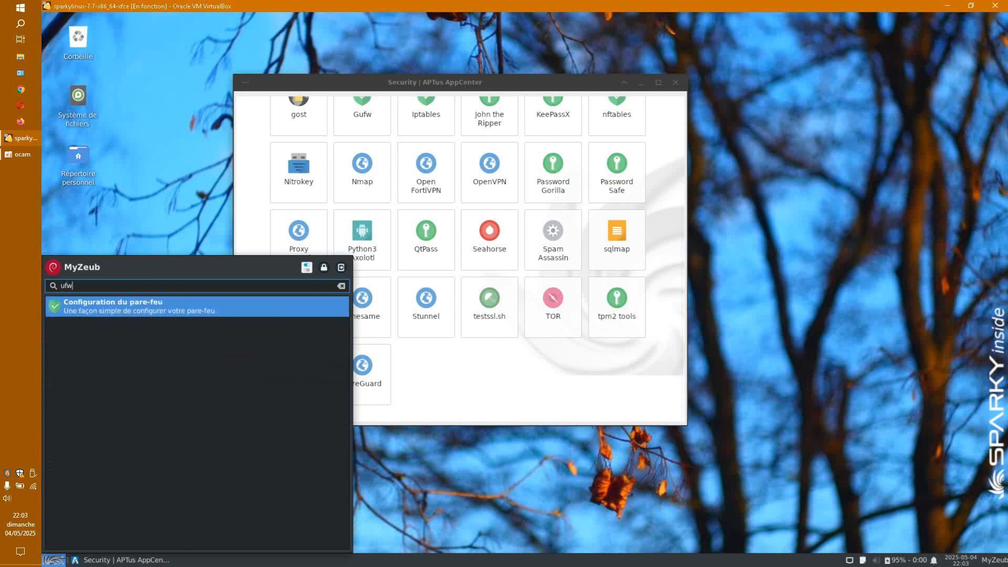
click(126, 312)
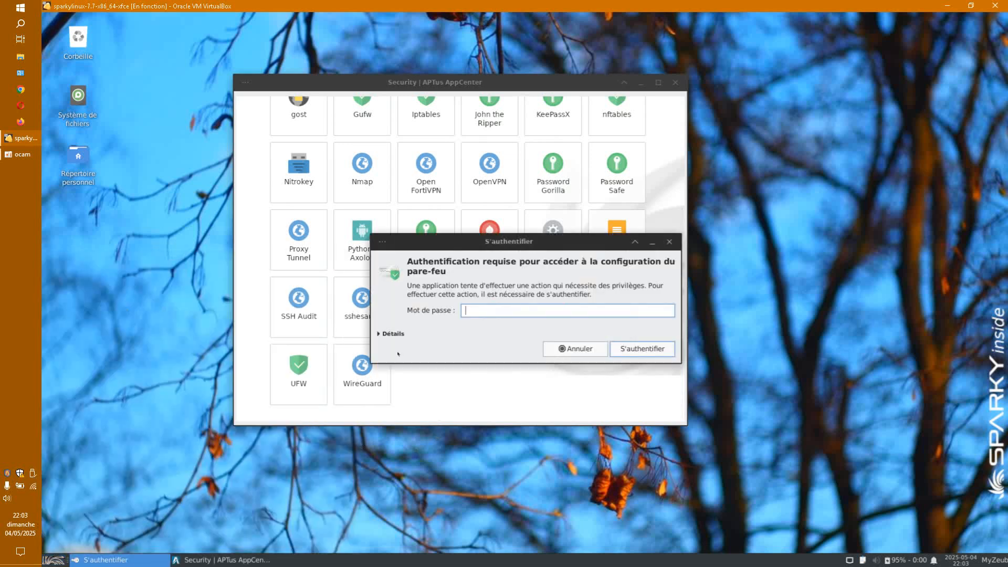
text(••)
key(Return)
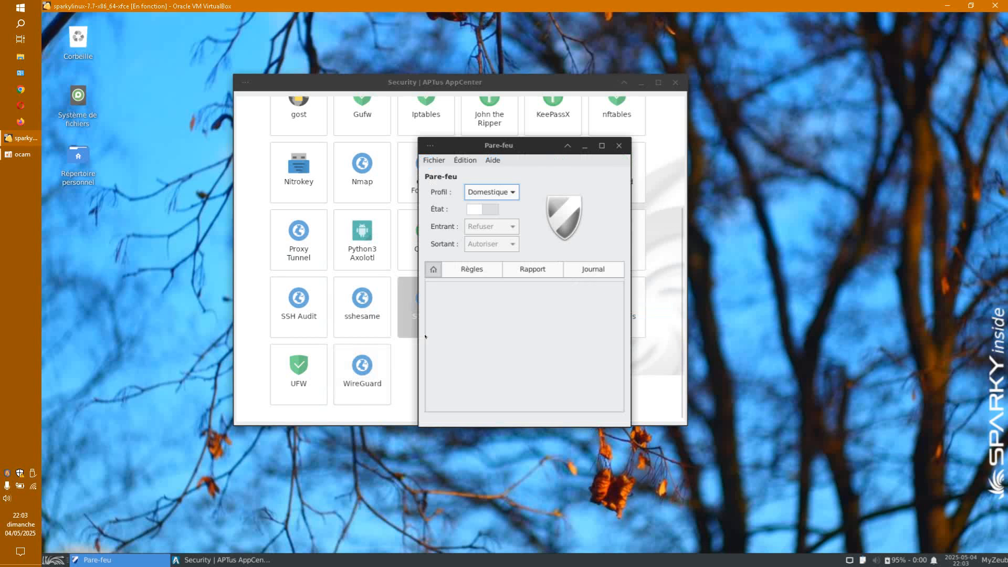
click(491, 210)
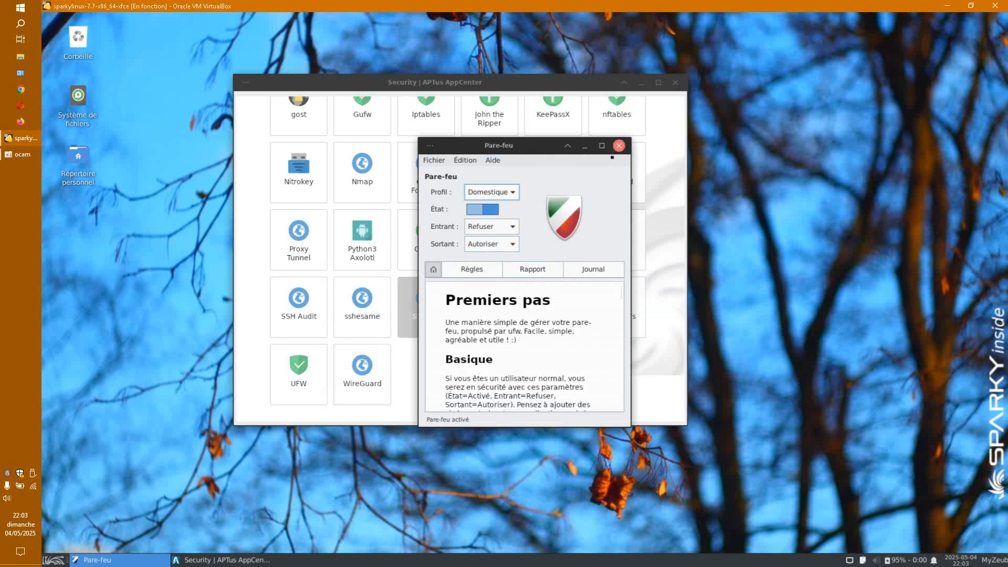
click(619, 146)
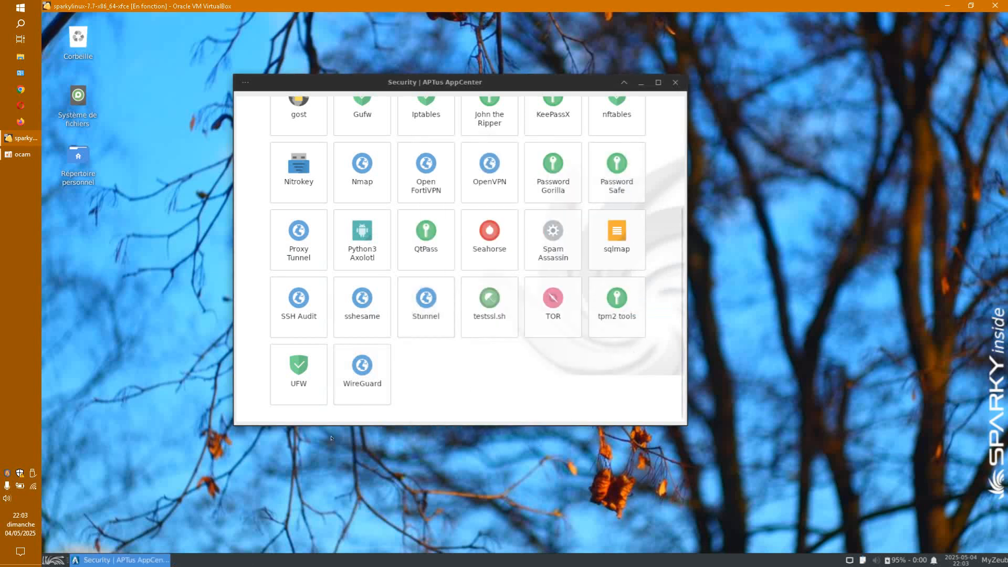
click(300, 378)
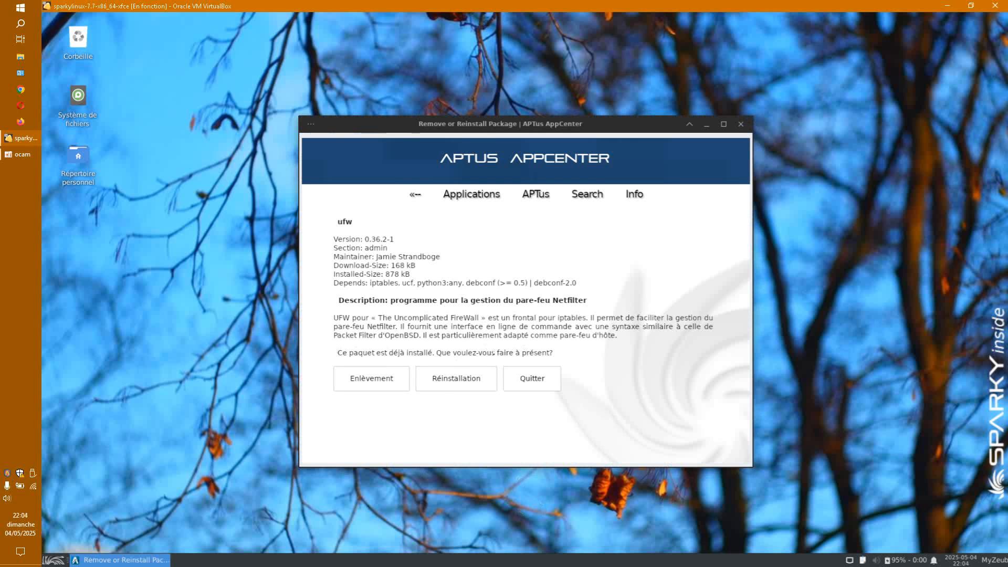
Step: Look over the ufw page, enlarge the Security list, and view WireGuard 1.0.20210914-1 without installing
click(375, 386)
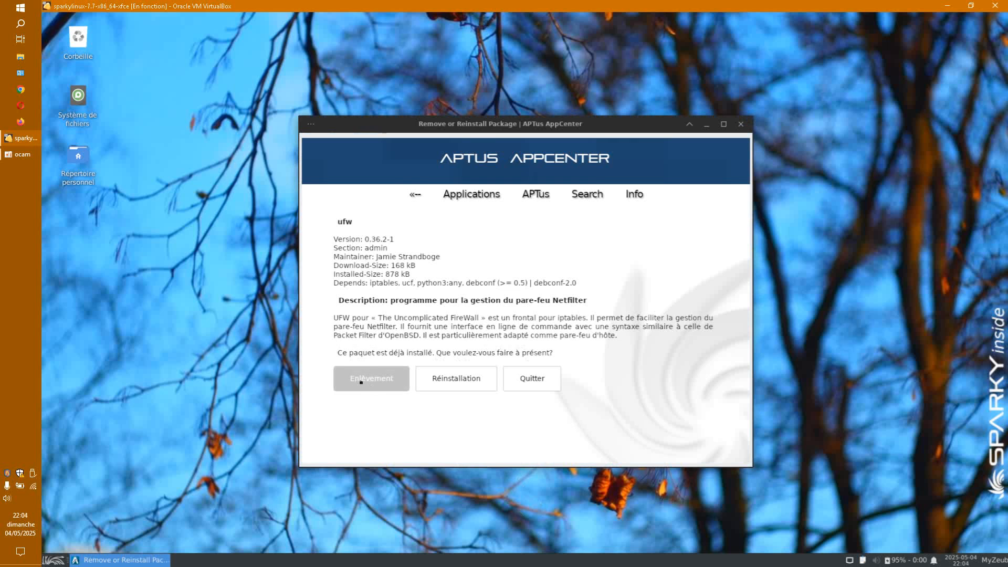
click(460, 200)
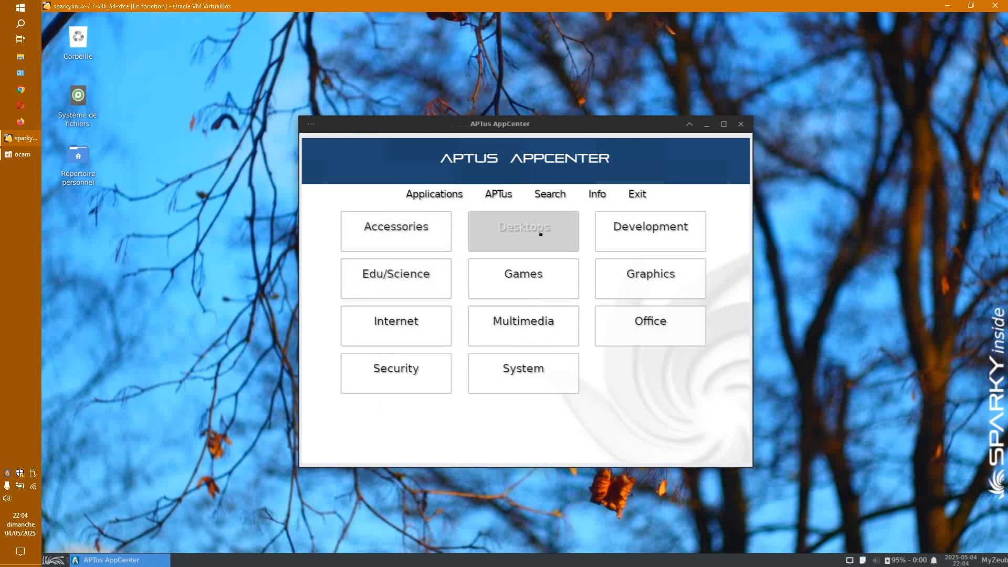
click(396, 373)
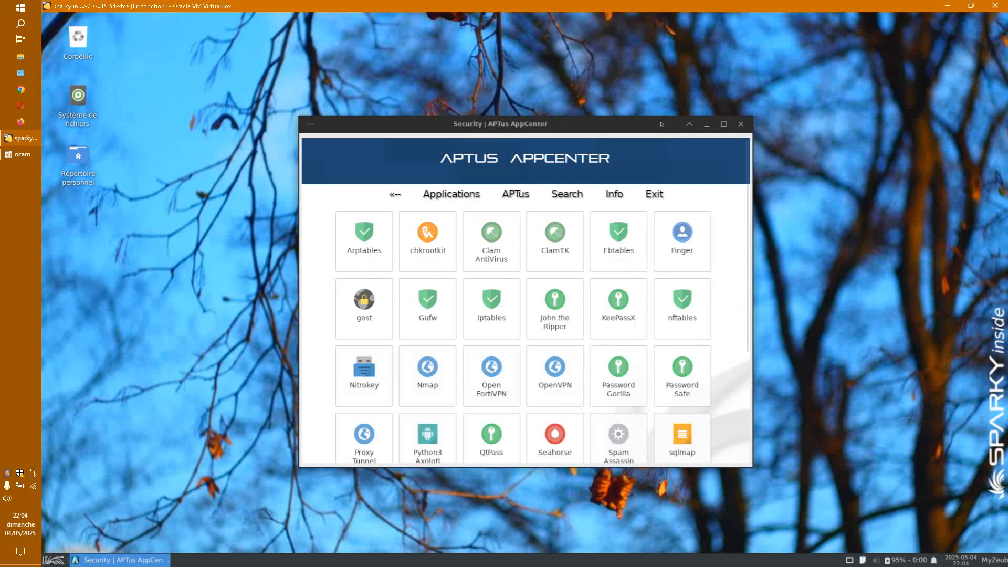
drag(662, 124, 597, 54)
drag(686, 396, 816, 550)
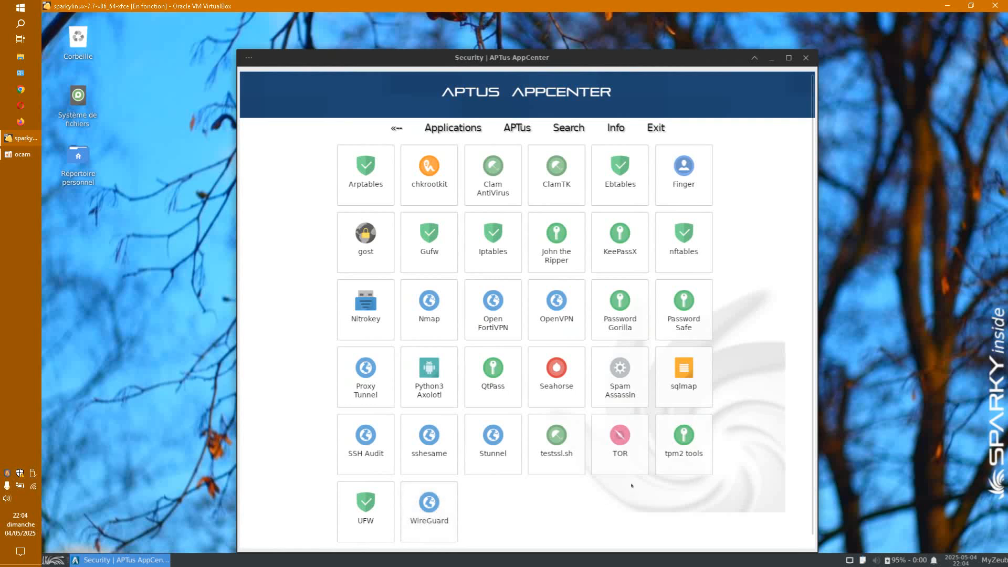
click(429, 506)
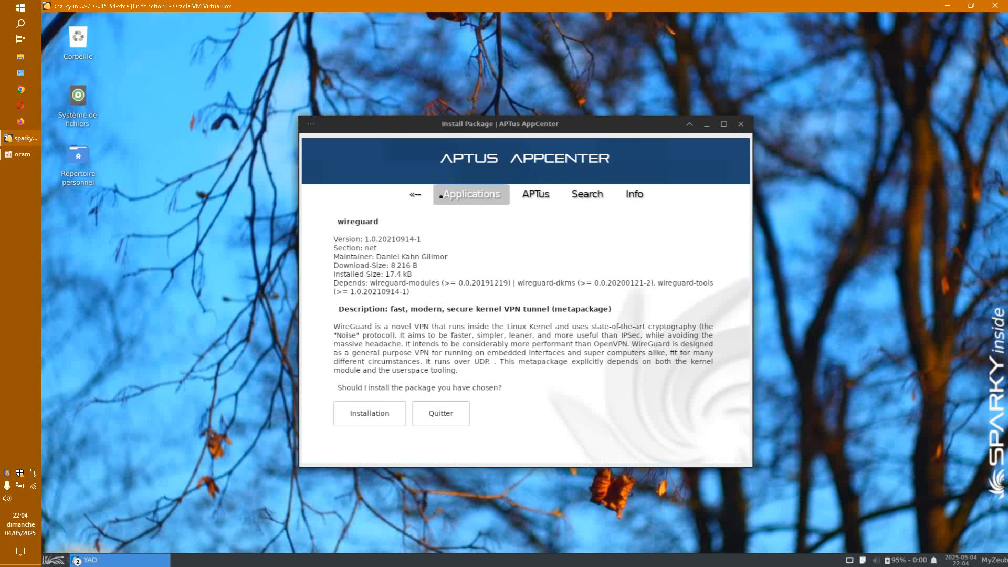
click(456, 194)
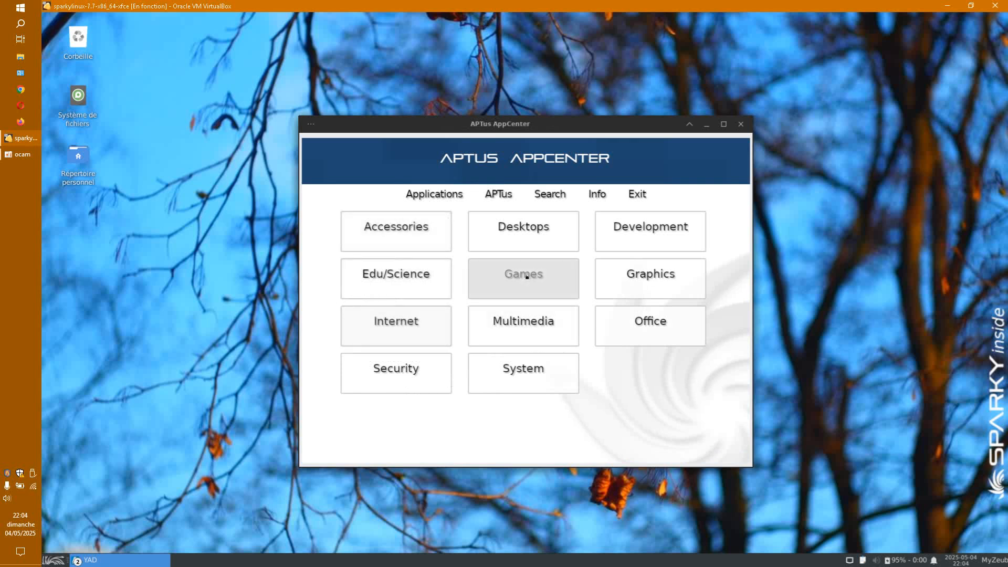
Step: Find GNOME Paint under Graphics > Graphics Editors and start installing it
click(646, 284)
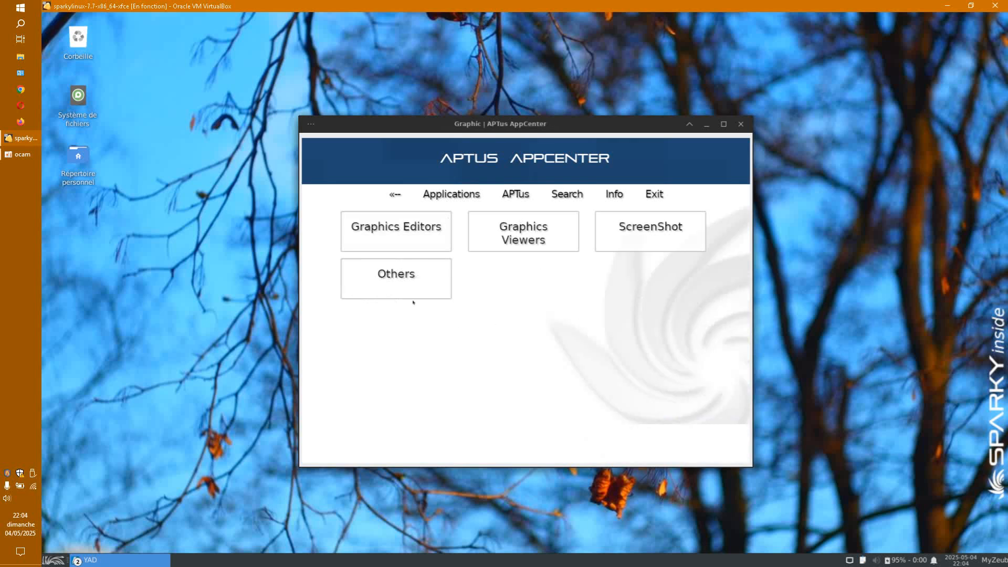
click(445, 245)
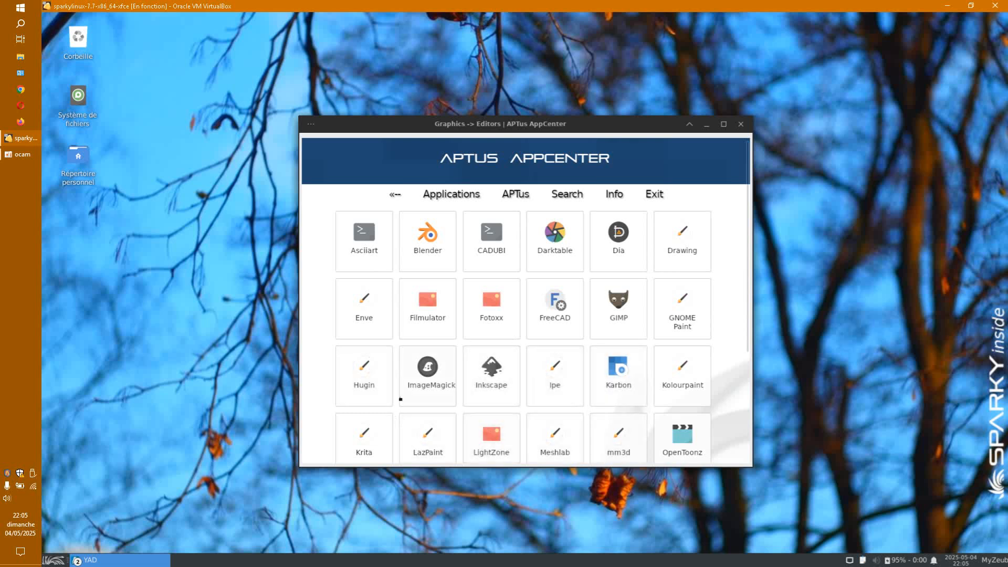
click(680, 309)
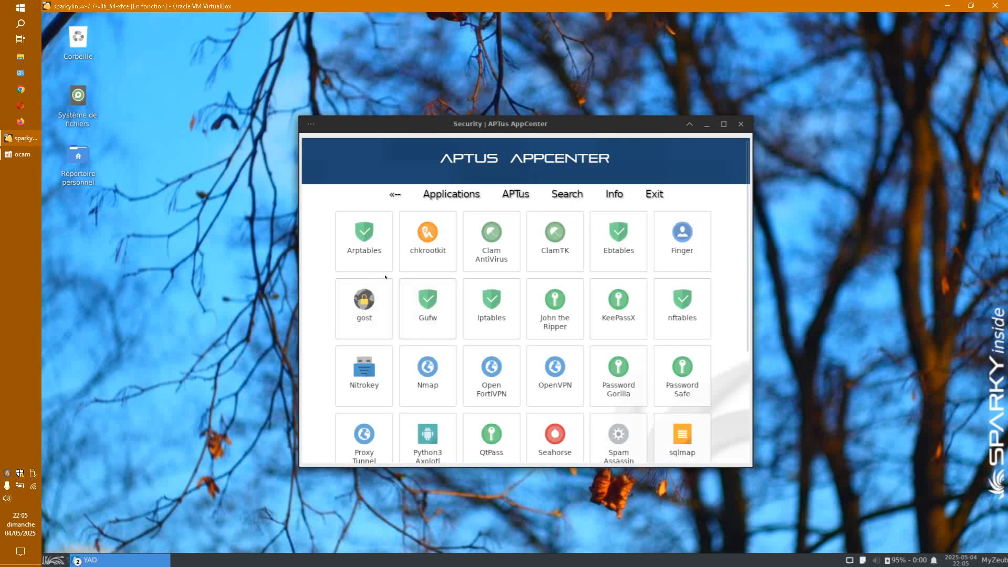
click(391, 397)
Step: Close the finished GNOME Paint terminal and the Security window, then go back to the categories
drag(628, 122, 204, 184)
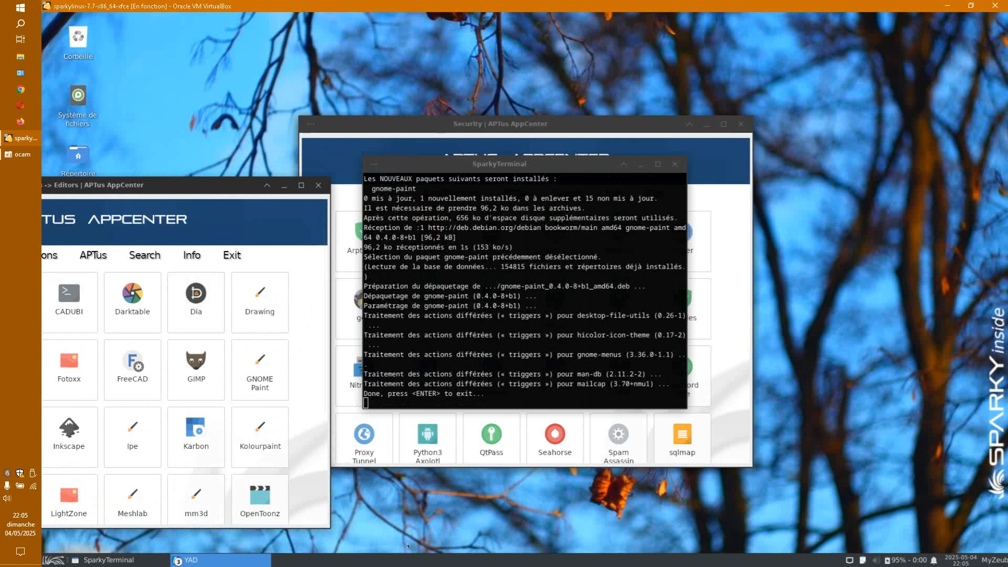
drag(364, 394, 476, 393)
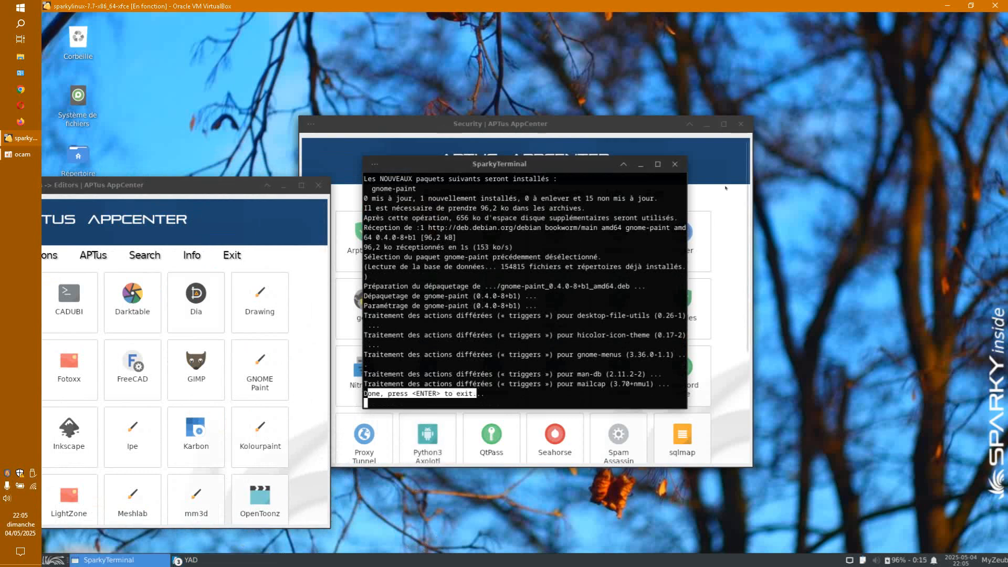
click(676, 164)
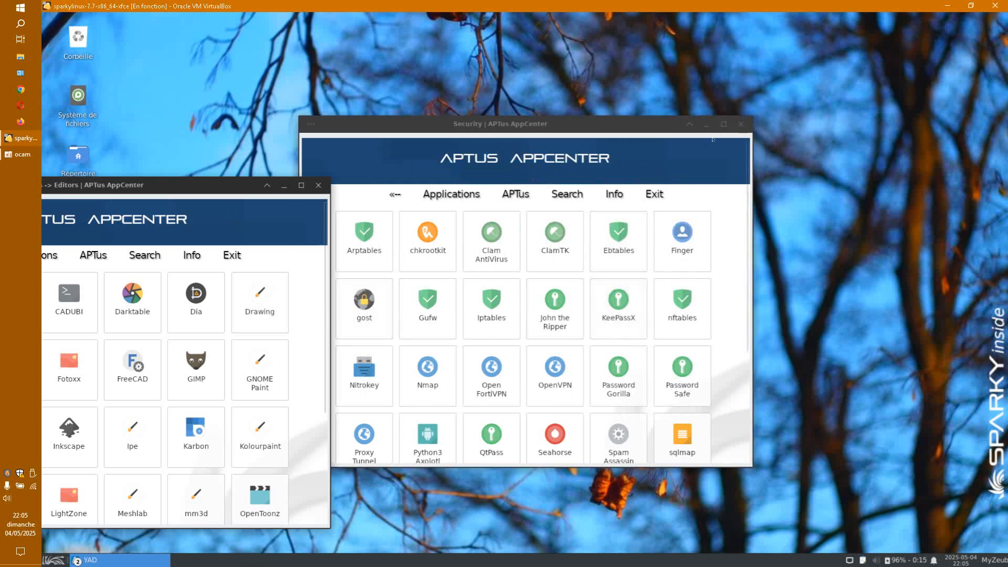
click(740, 124)
drag(231, 184, 602, 93)
click(447, 165)
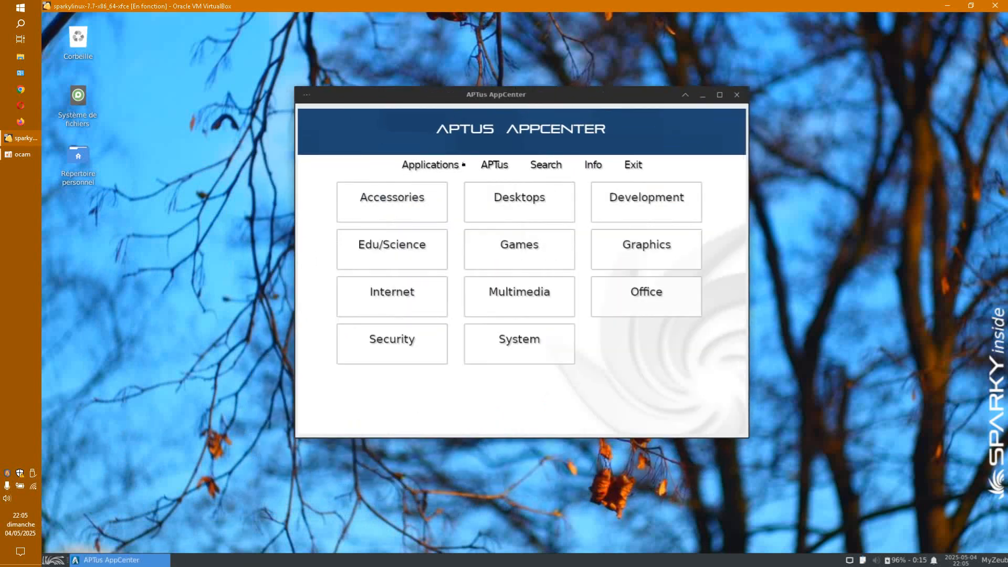
Step: Open Graphics Editors and start installing Photoflare
click(609, 246)
click(399, 204)
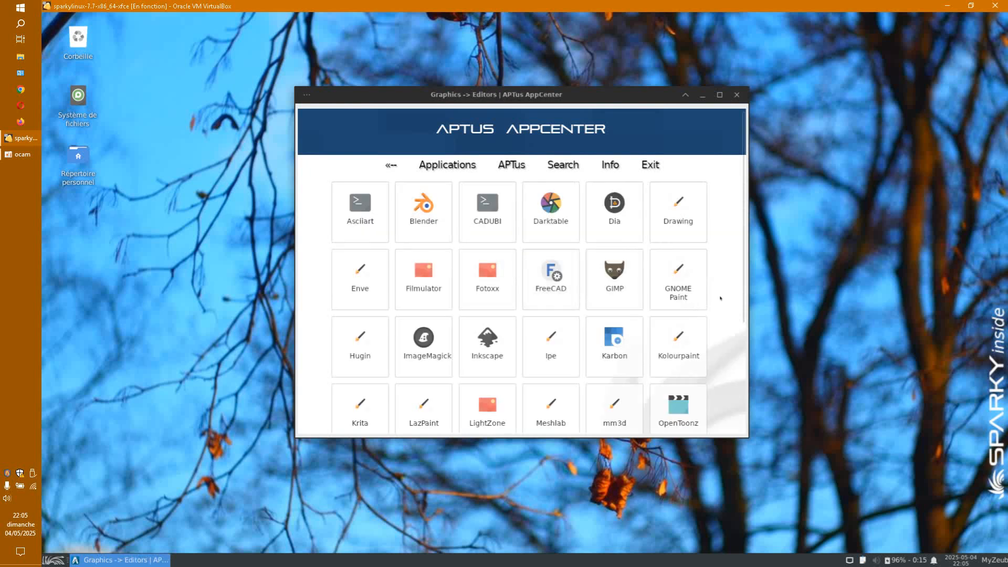
click(702, 304)
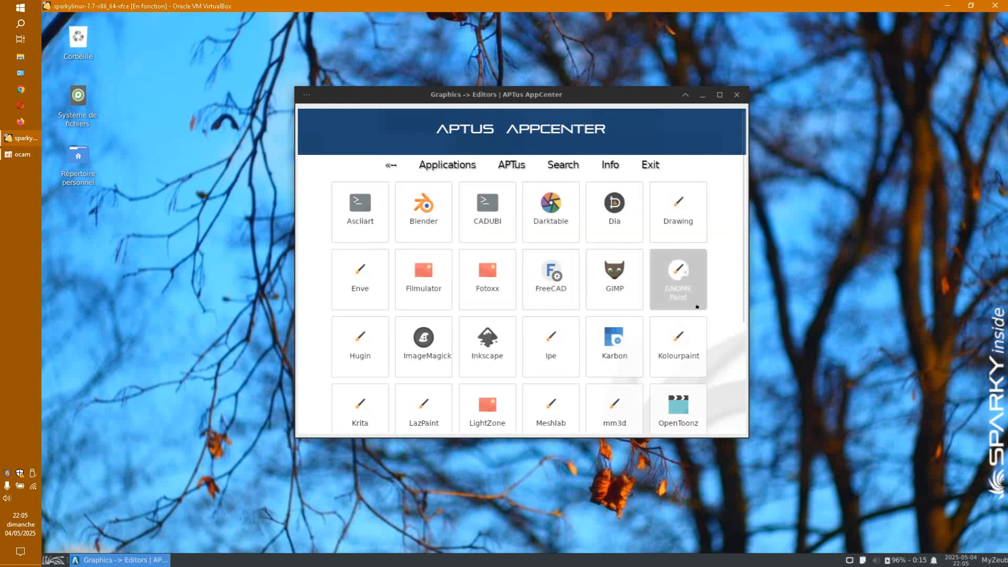
scroll(697, 306, down, 5)
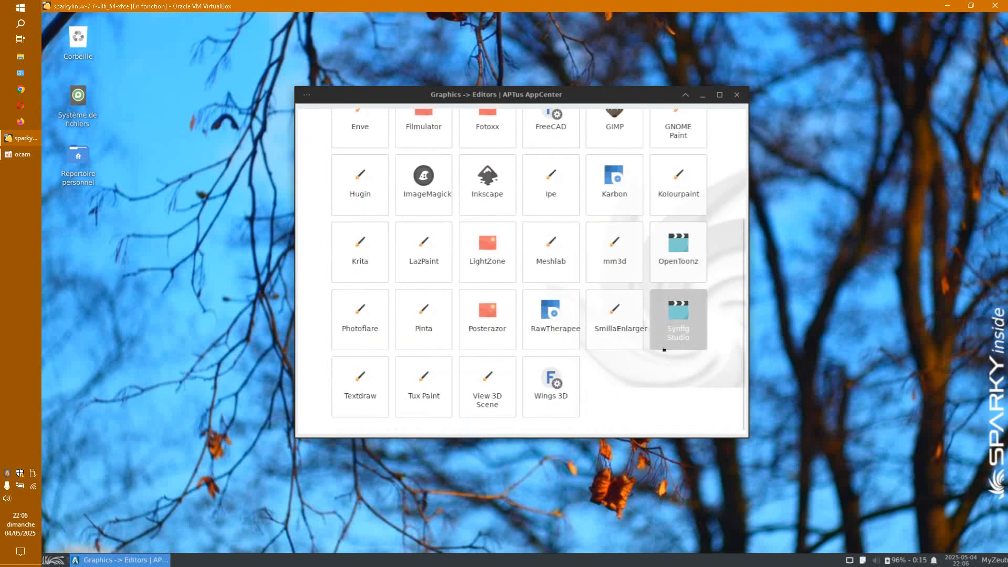
click(373, 332)
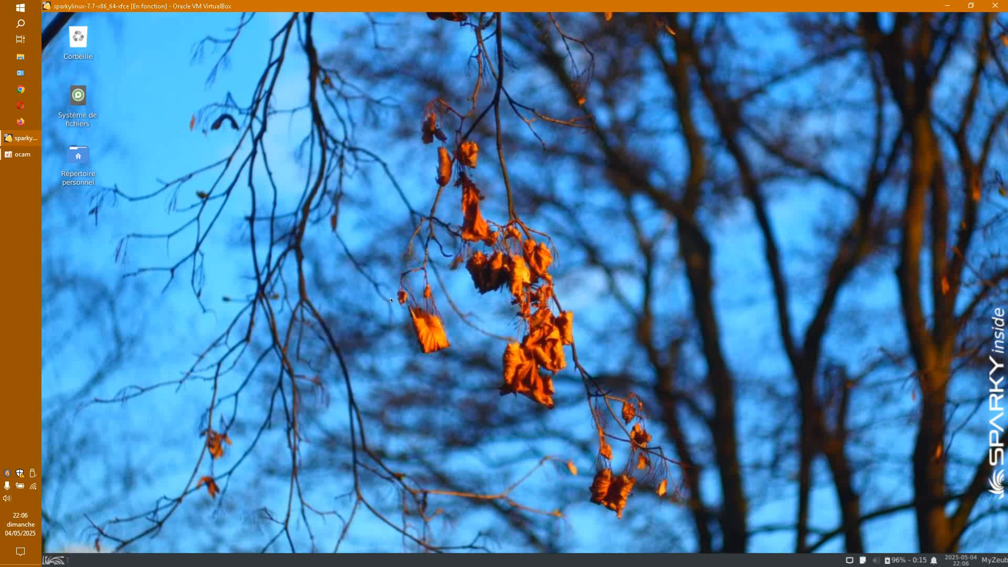
click(377, 413)
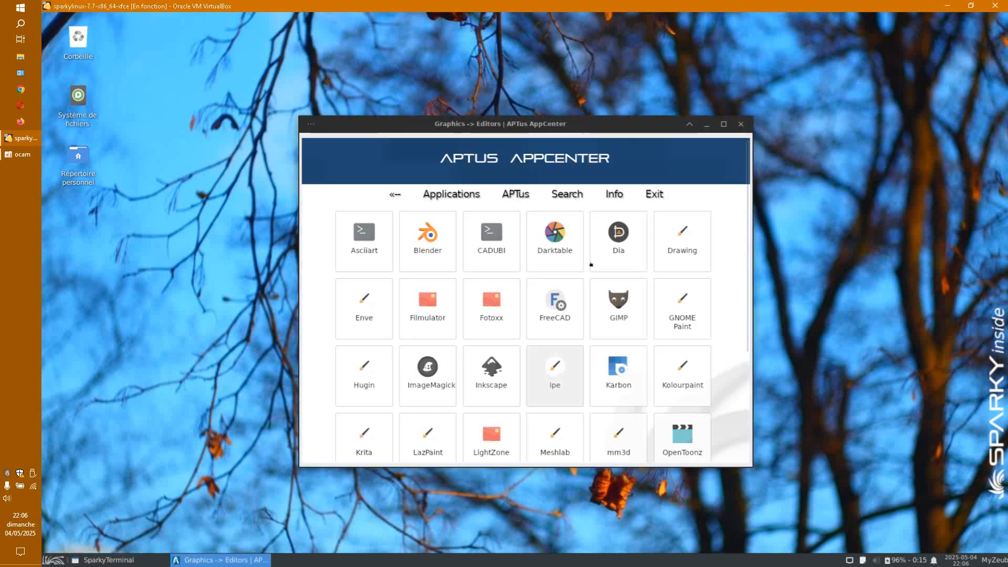
Step: Answer 'o' at the terminal's [O/n] prompt, then close the finished terminal and recentre AppCenter
drag(610, 121, 117, 219)
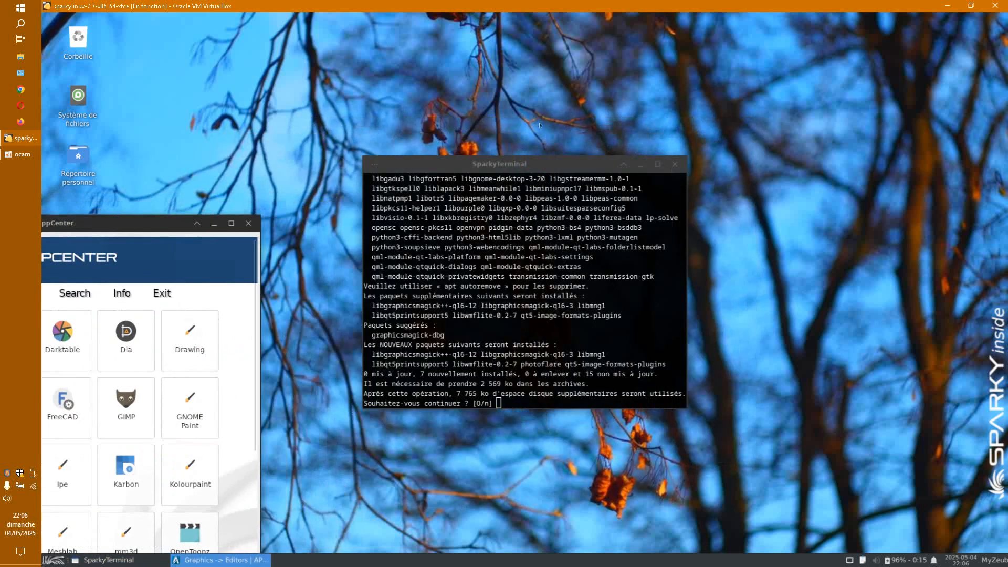
drag(538, 169, 612, 132)
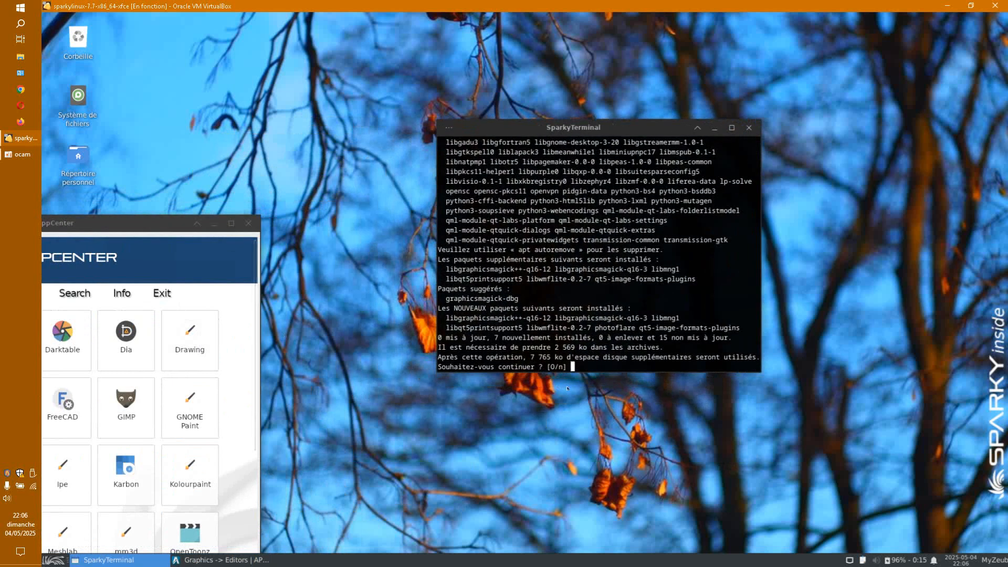
text(o)
key(Return)
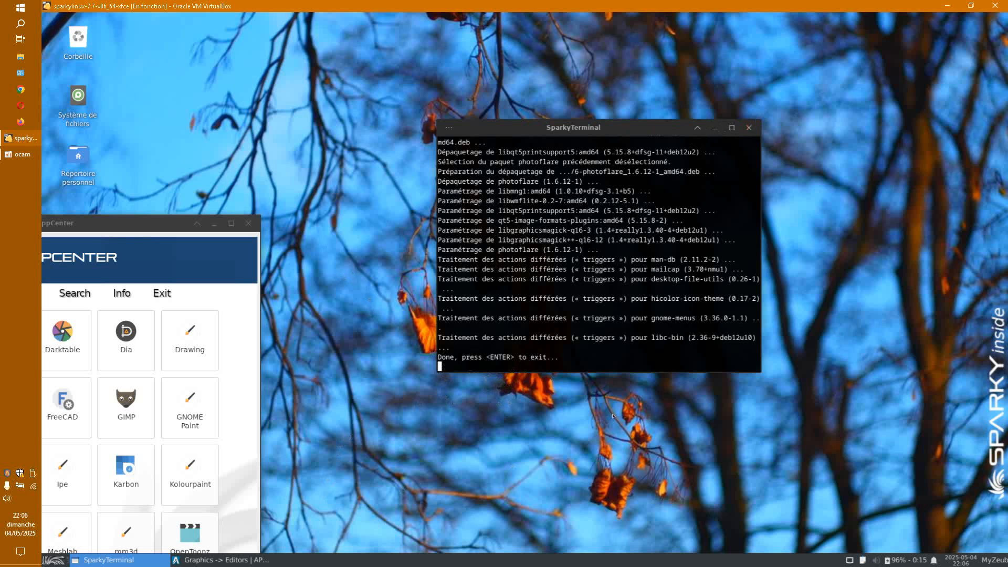
click(749, 128)
drag(162, 233, 682, 115)
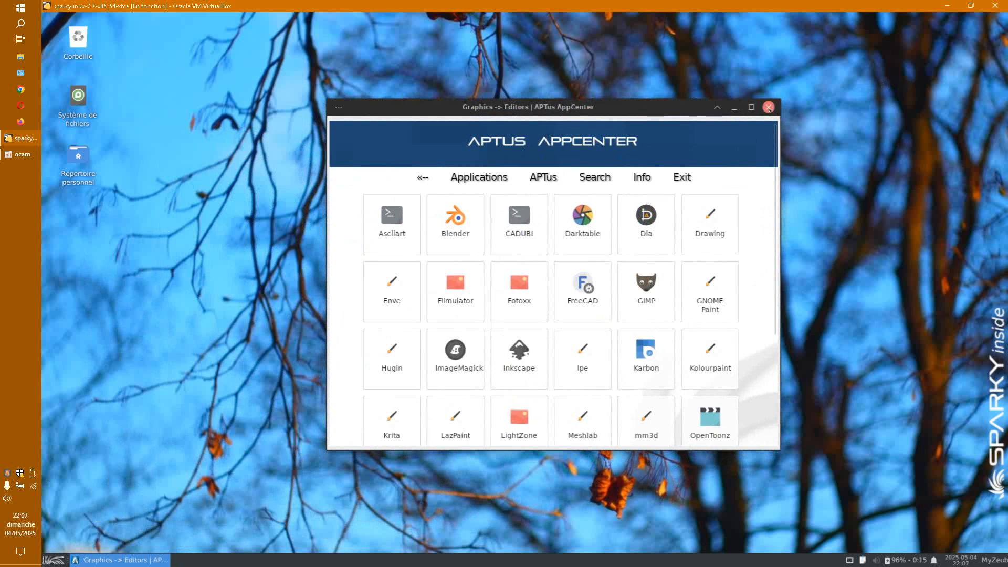
Step: Cancel two empty keyword searches, close AppCenter, and bring up the Sparky application menu
click(594, 181)
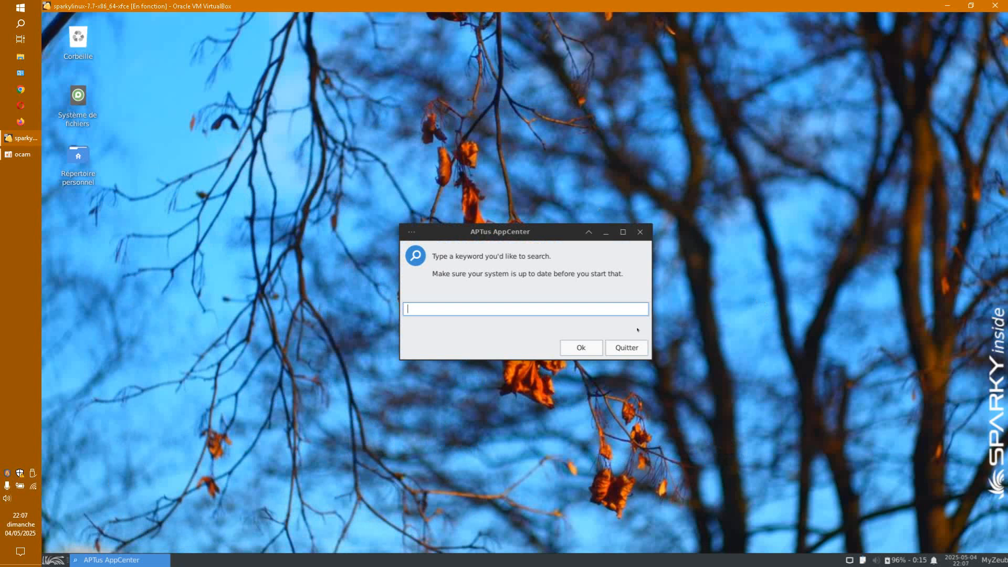
click(640, 231)
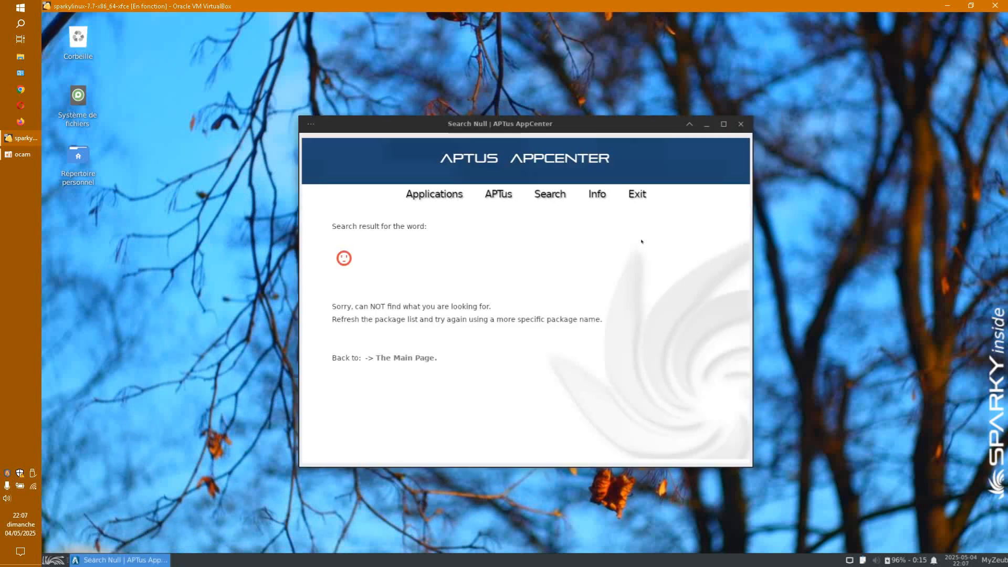
click(555, 201)
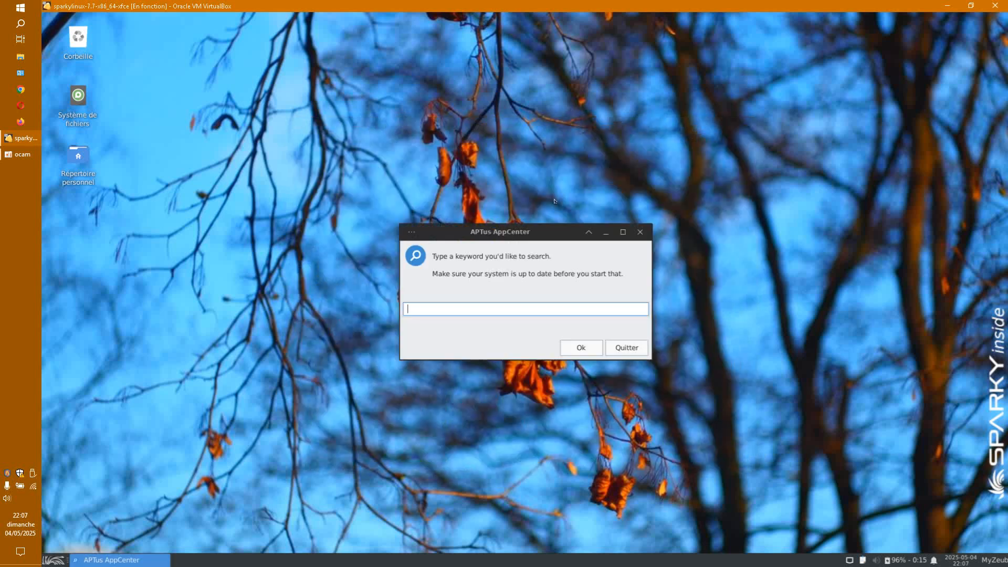
click(640, 232)
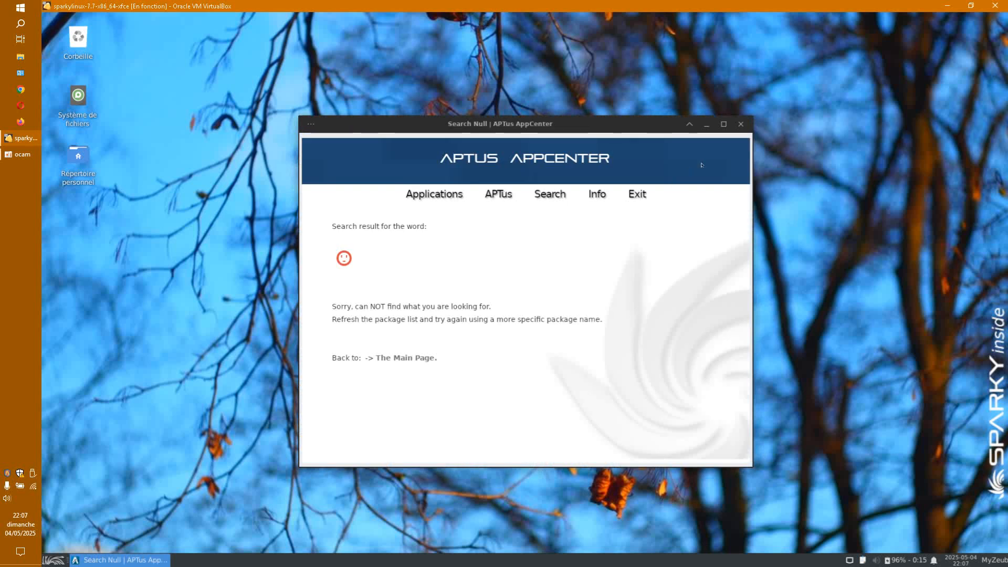
click(741, 125)
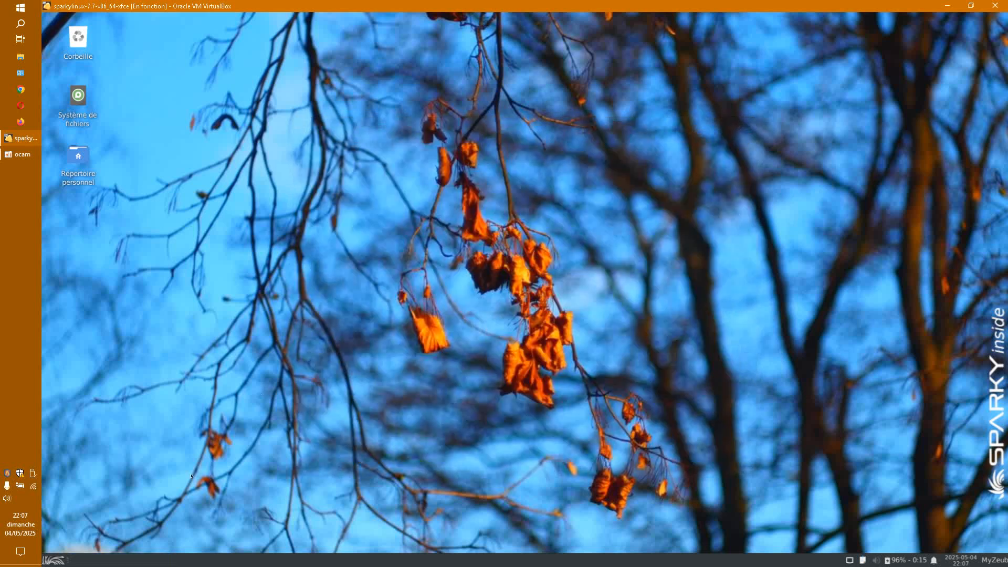
click(55, 560)
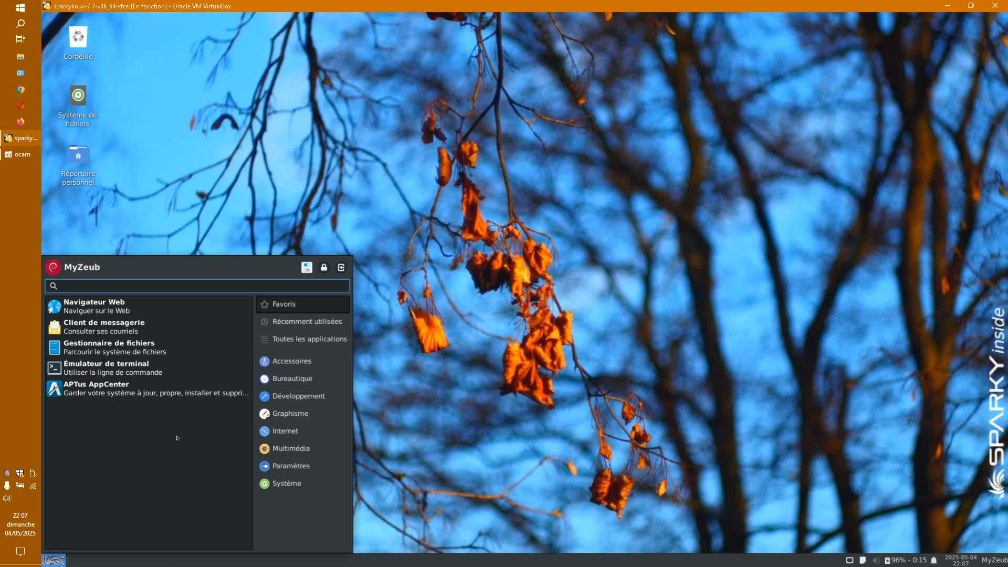
Step: Launch Synaptic from the Système menu, authenticating with the password
click(287, 483)
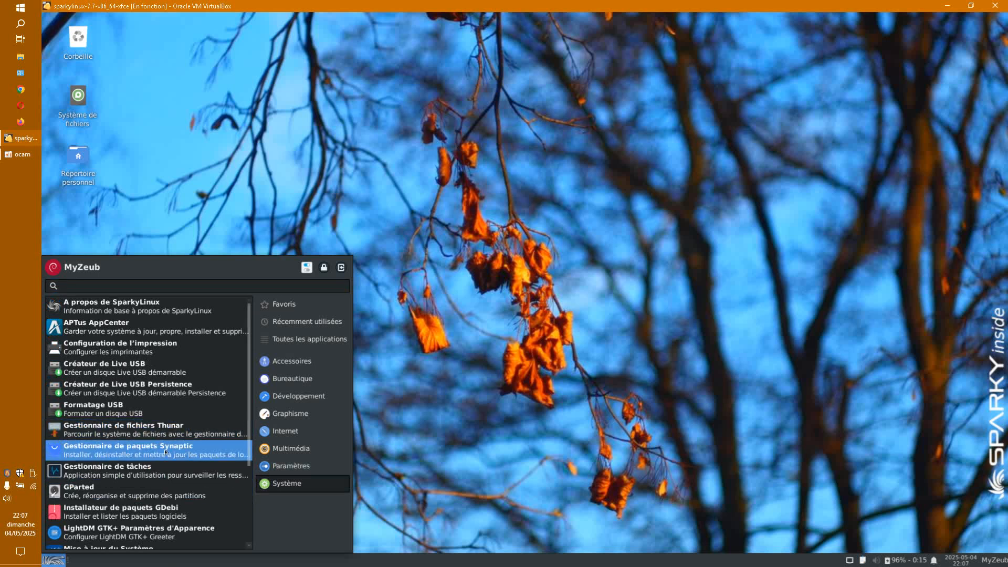
click(231, 450)
text(••)
key(Return)
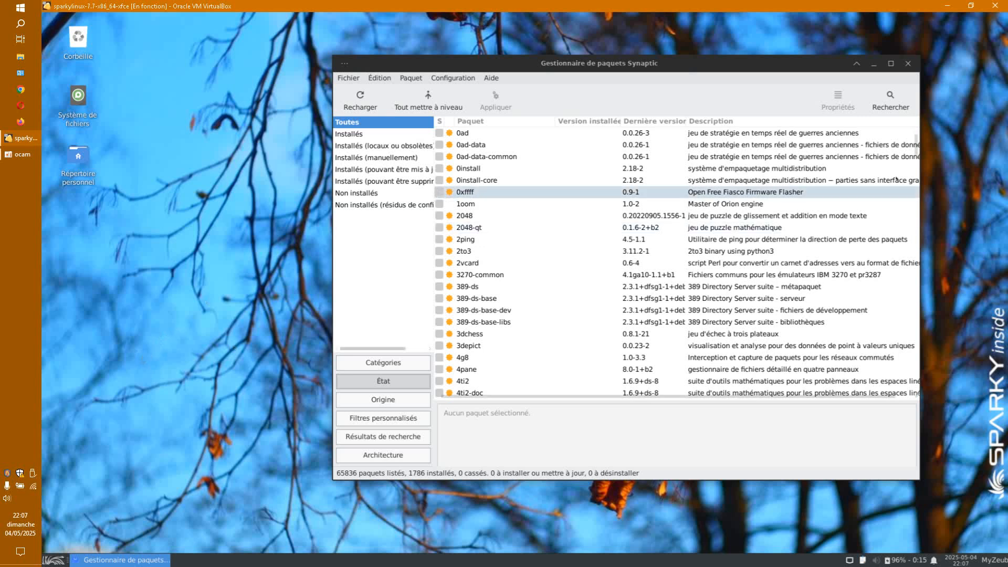
Step: Search 'olive', mark olive-editor plus dependencies for installation, apply, and dismiss the broken-packages error
click(890, 100)
text(olive)
key(Return)
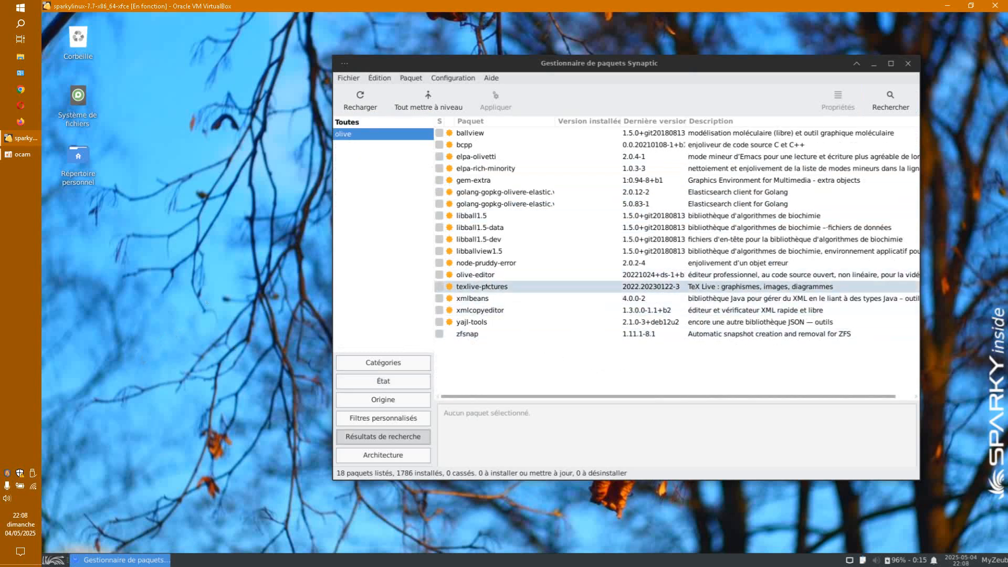
click(525, 275)
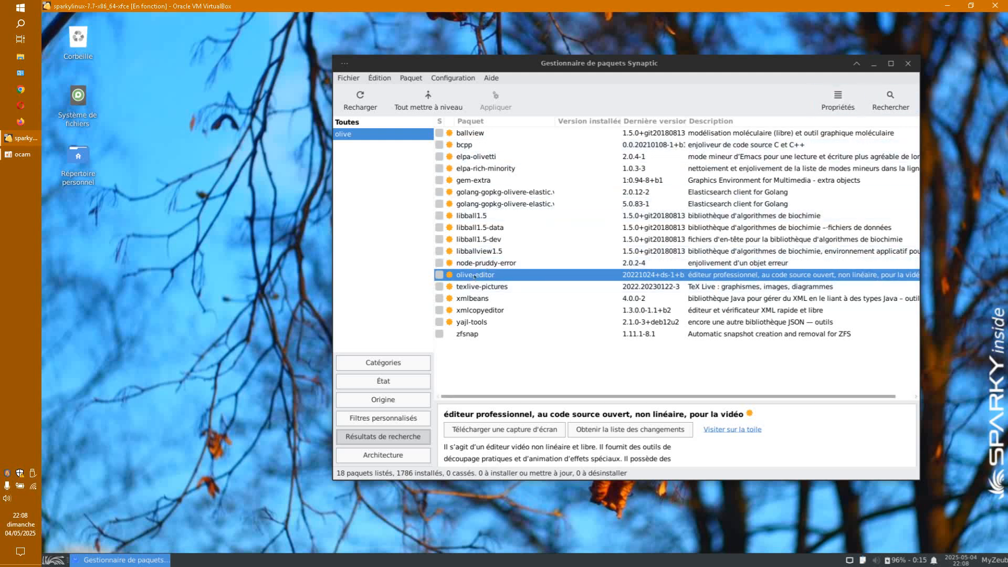
click(440, 275)
click(470, 295)
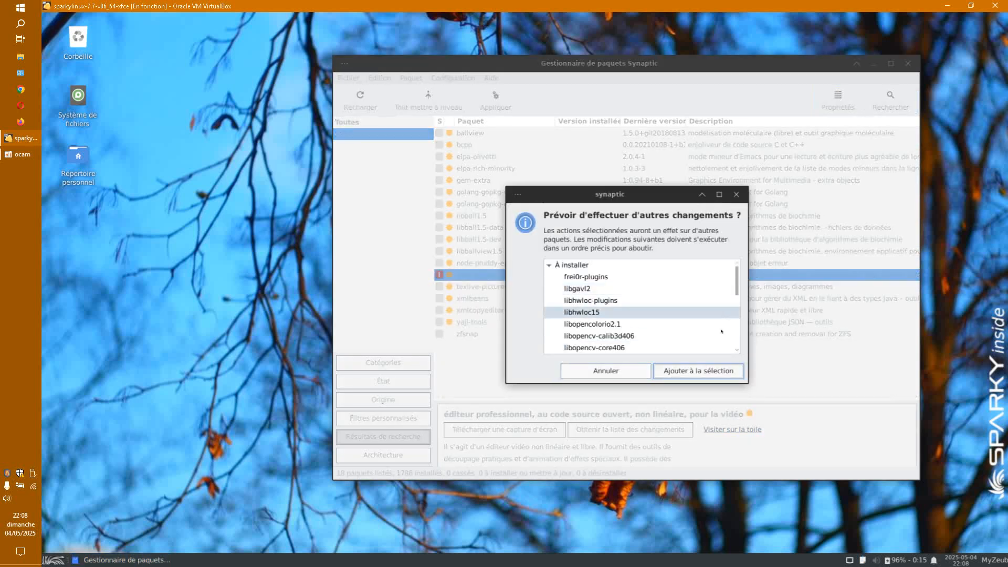
click(688, 369)
click(495, 100)
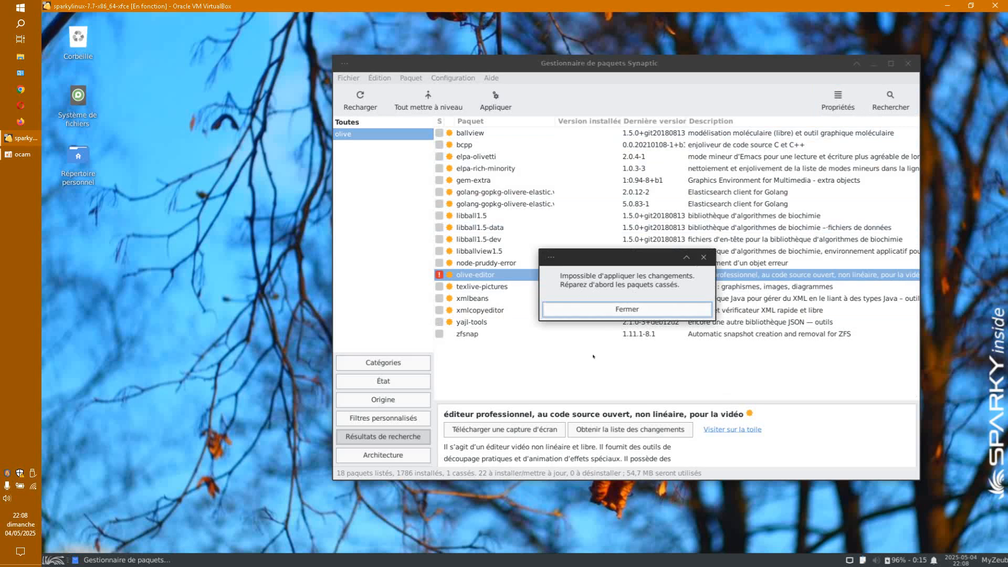
click(610, 315)
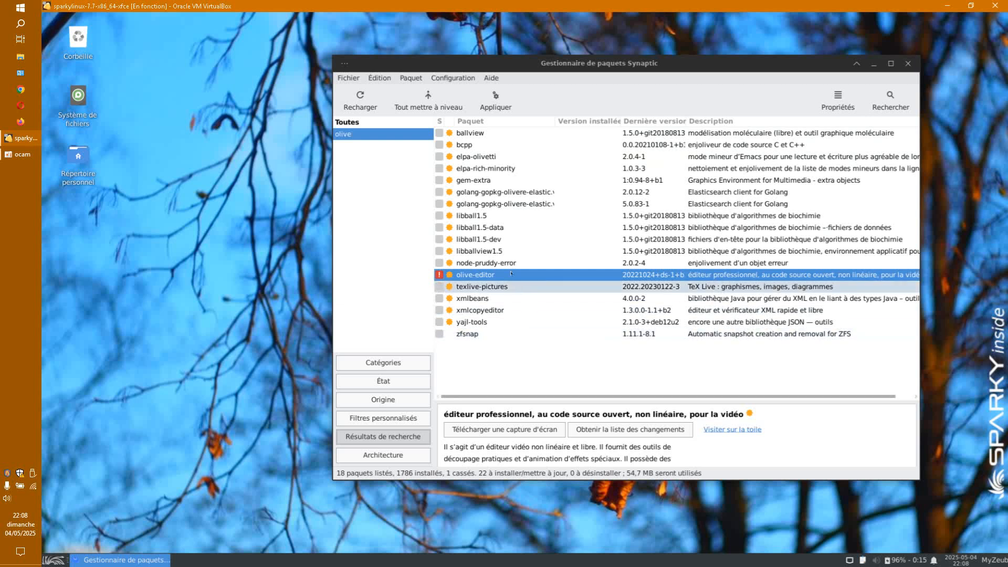
Step: Reload the package lists, dismiss the index errors, and filter by broken dependencies
click(360, 95)
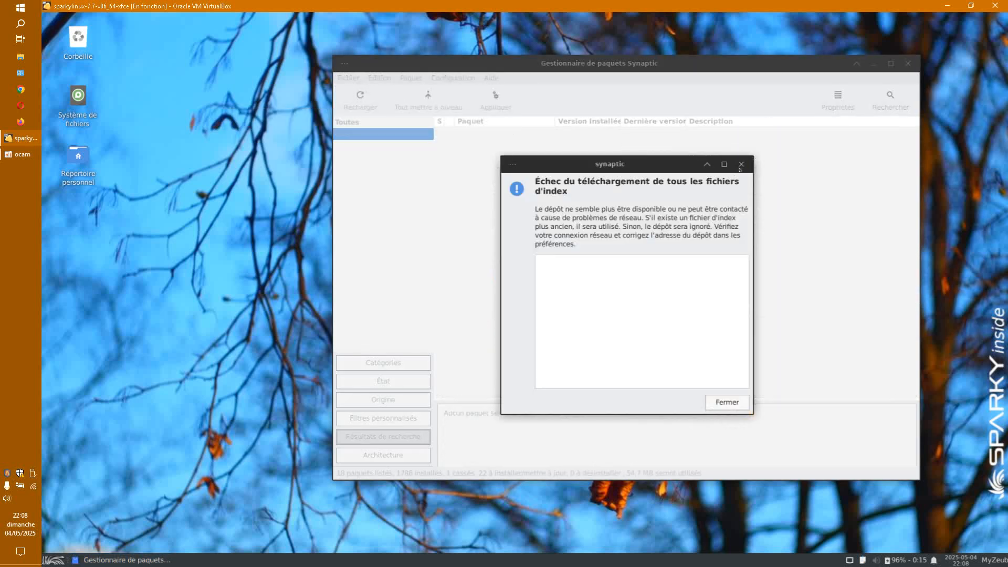
click(740, 165)
click(613, 357)
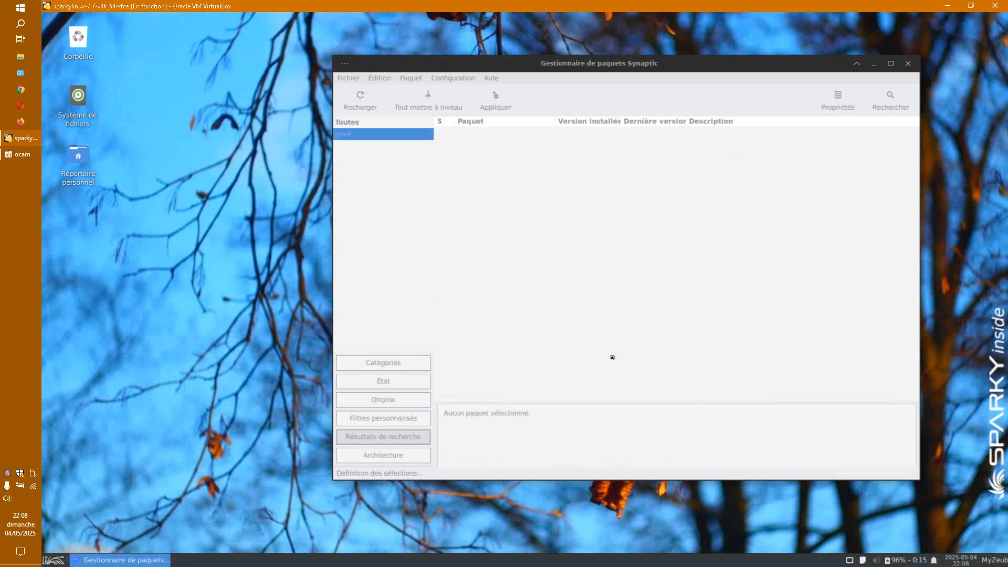
click(391, 375)
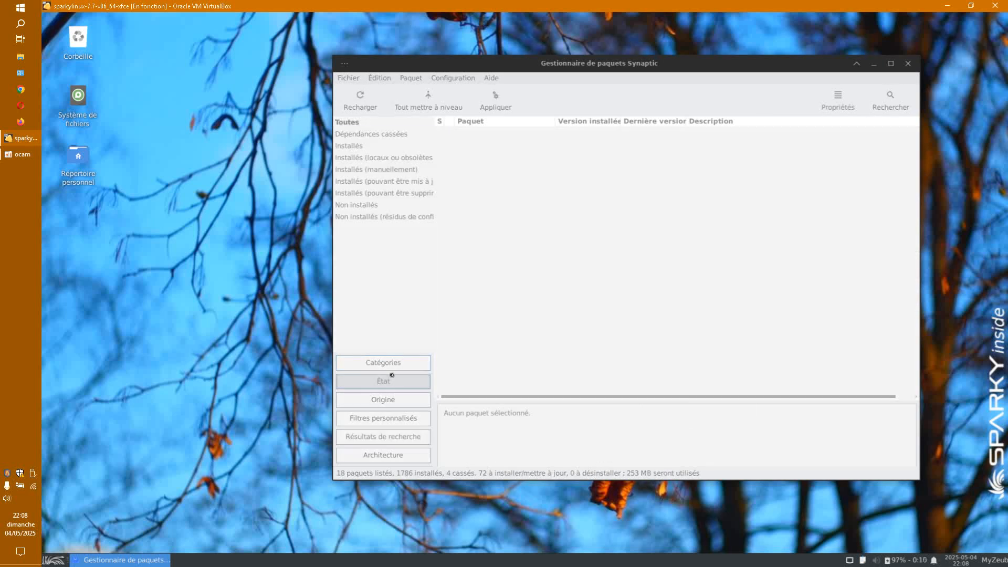
click(399, 136)
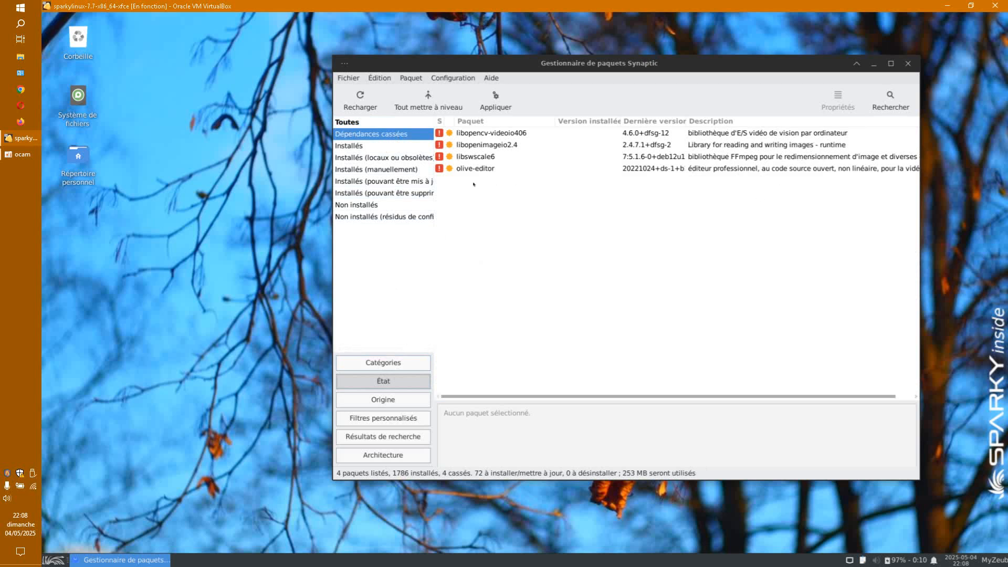
Step: Inspect the four broken packages, widen the filter pane, and list the 72 removable installed packages
drag(469, 182, 476, 134)
right_click(477, 134)
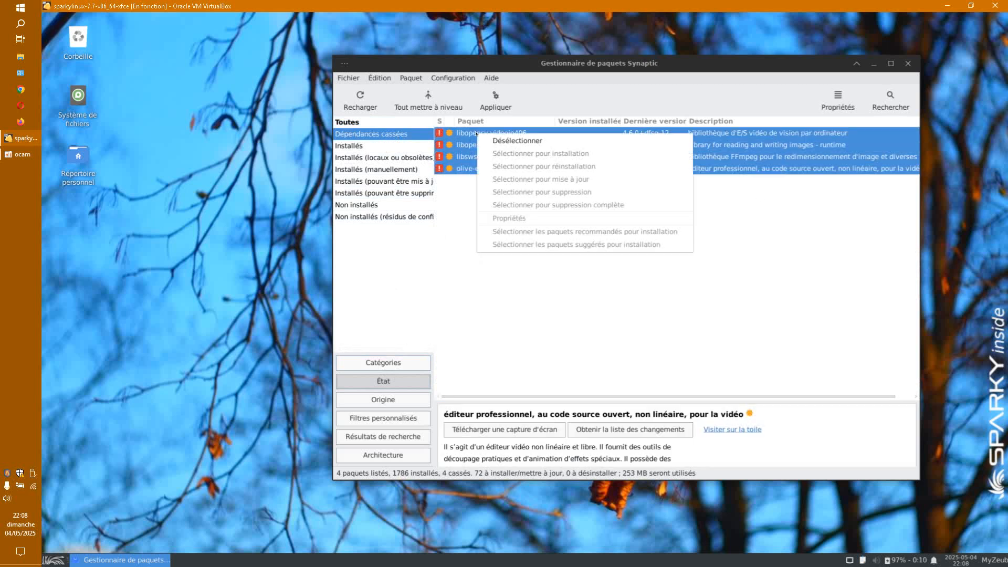
click(480, 301)
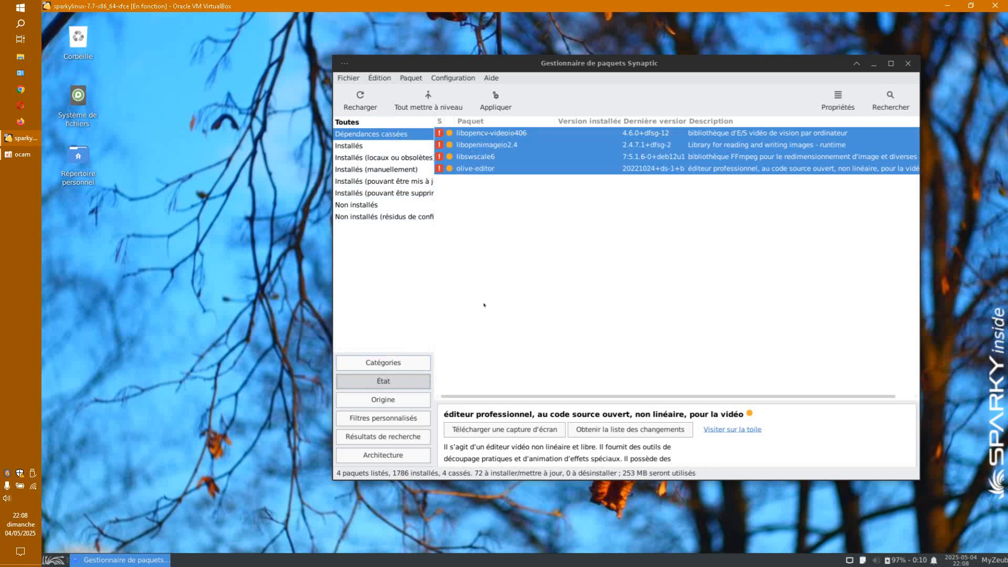
click(520, 157)
click(517, 134)
right_click(518, 134)
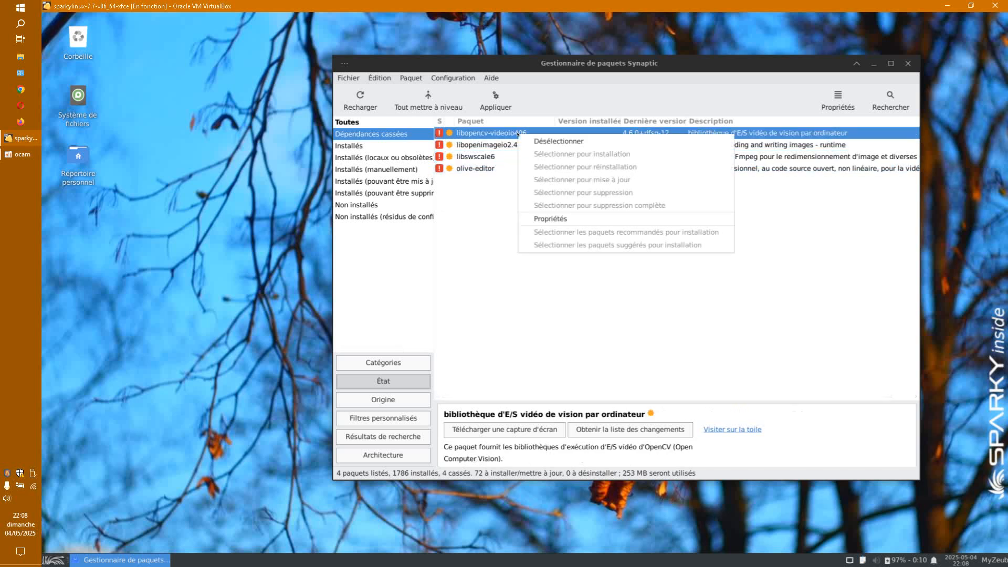
click(488, 210)
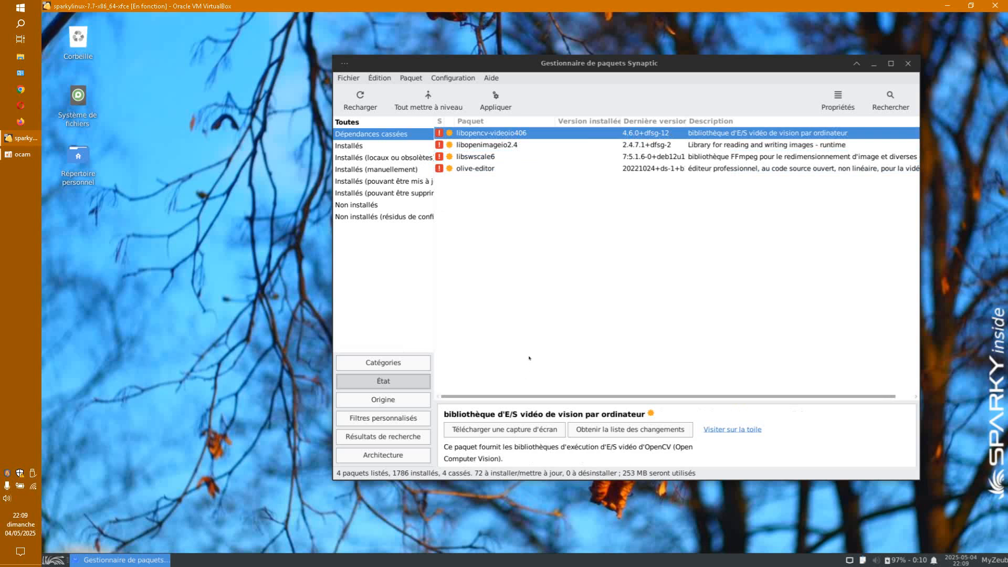
drag(435, 262, 518, 259)
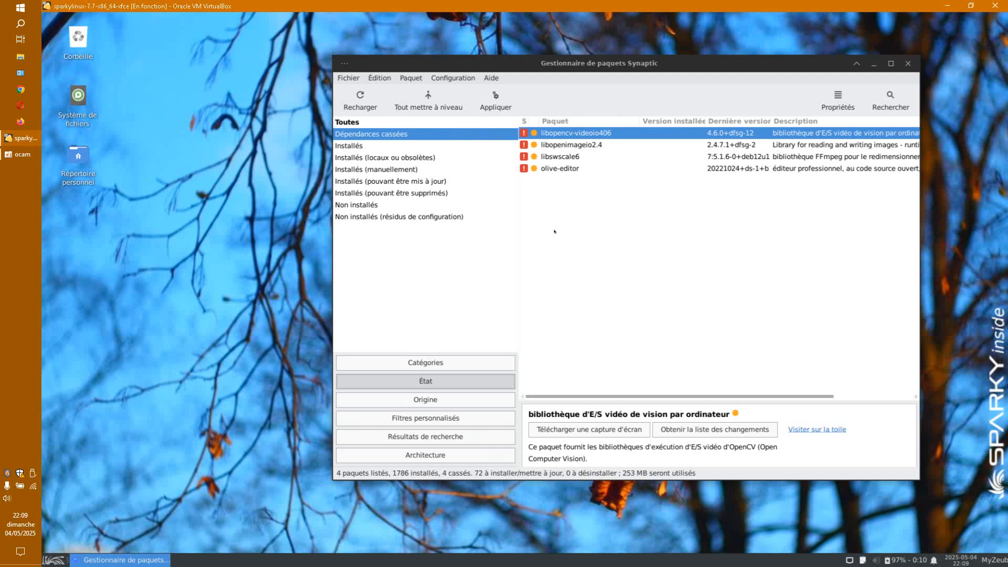
drag(559, 80, 539, 83)
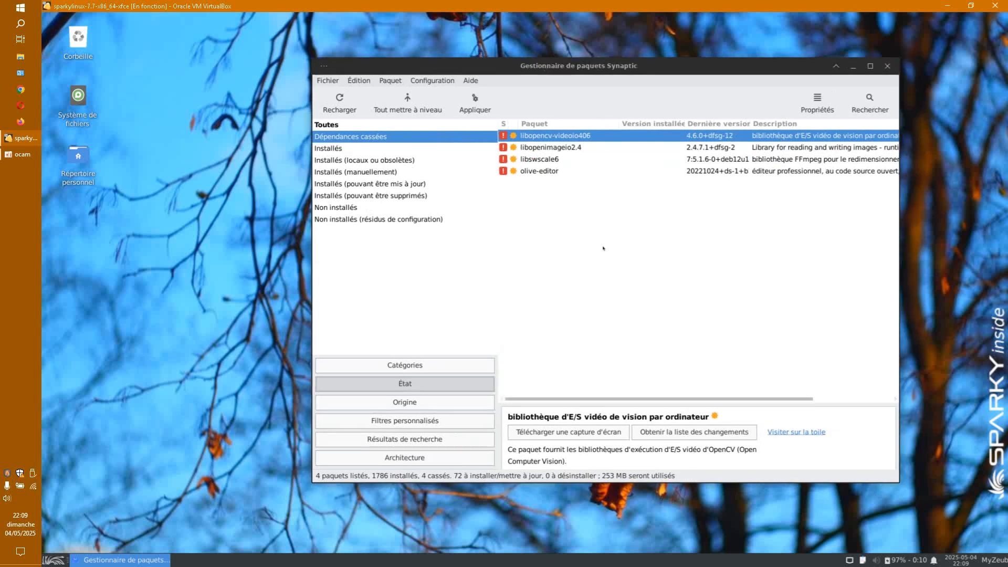
click(370, 196)
scroll(766, 267, down, 10)
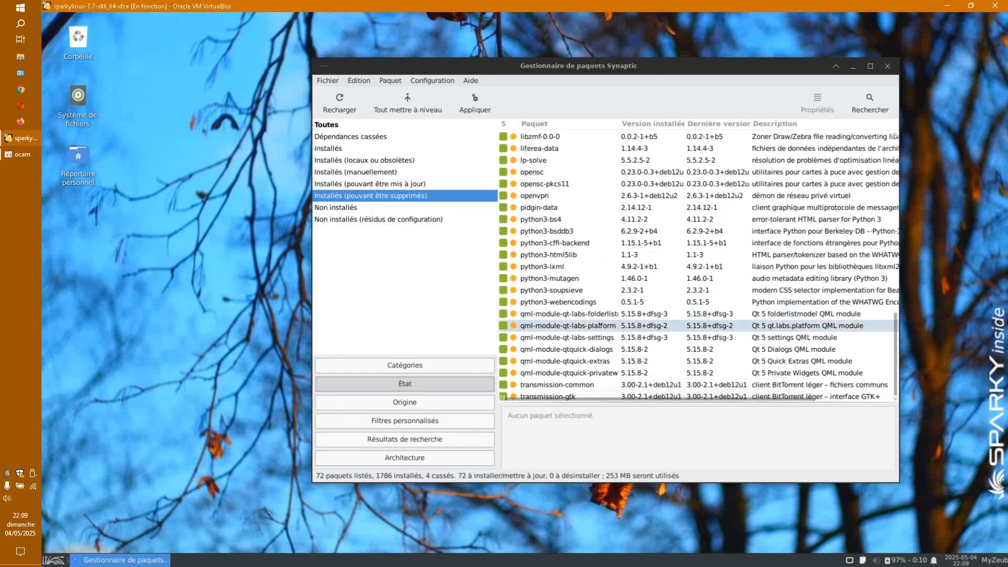
Step: Mark libreoffice-impress and python3-uno for complete removal; applying fails on broken packages
click(462, 219)
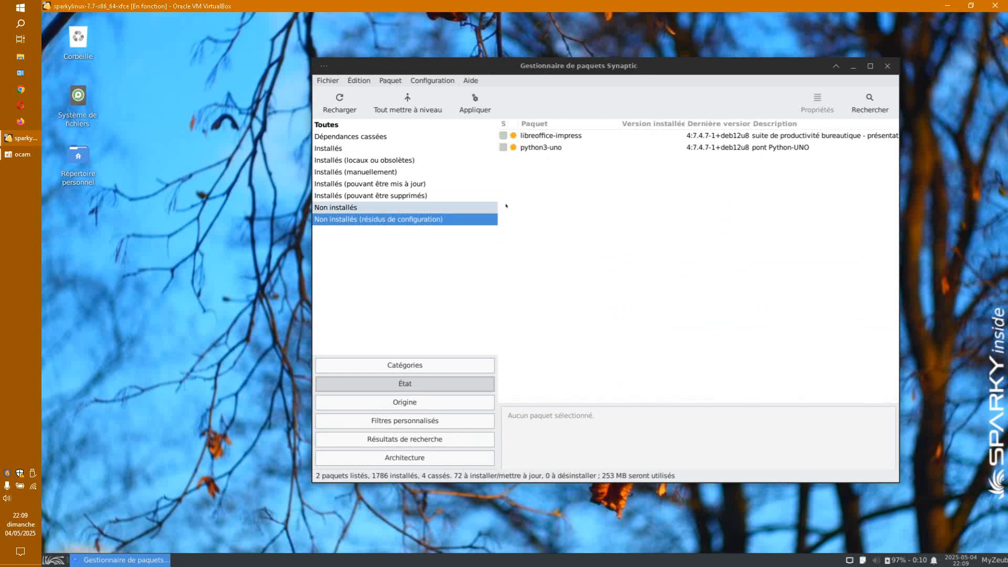
right_click(504, 135)
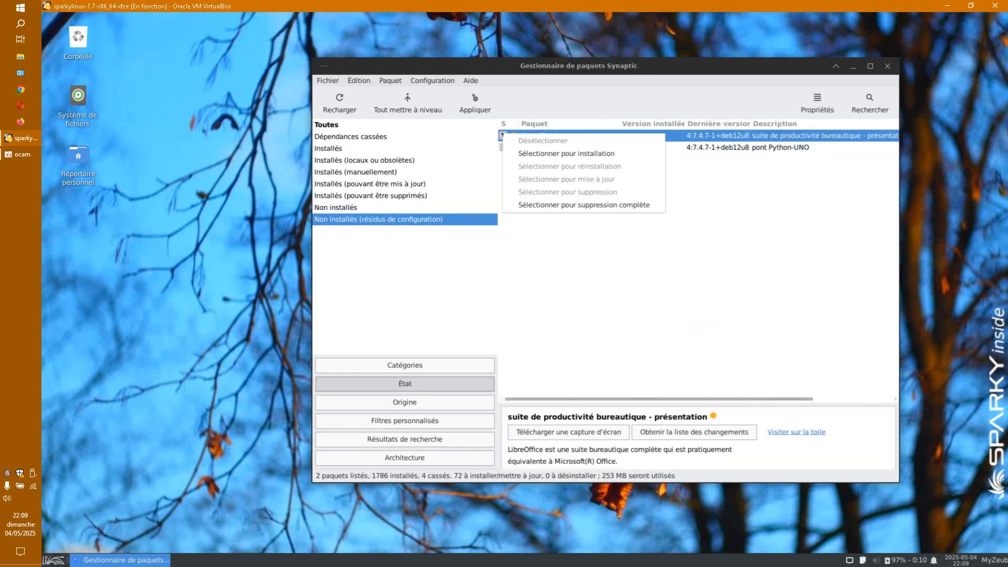
click(543, 206)
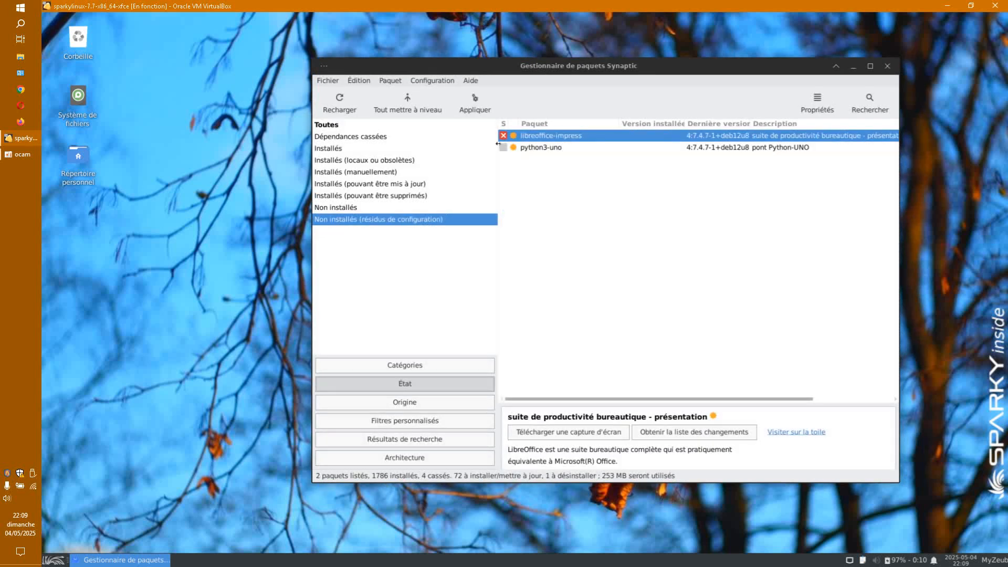
right_click(504, 147)
click(541, 220)
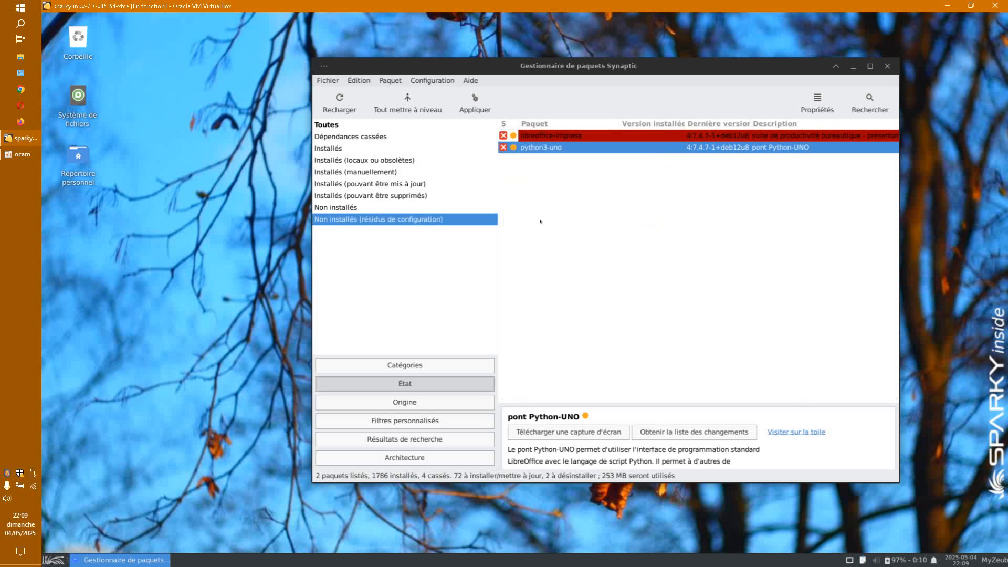
click(475, 105)
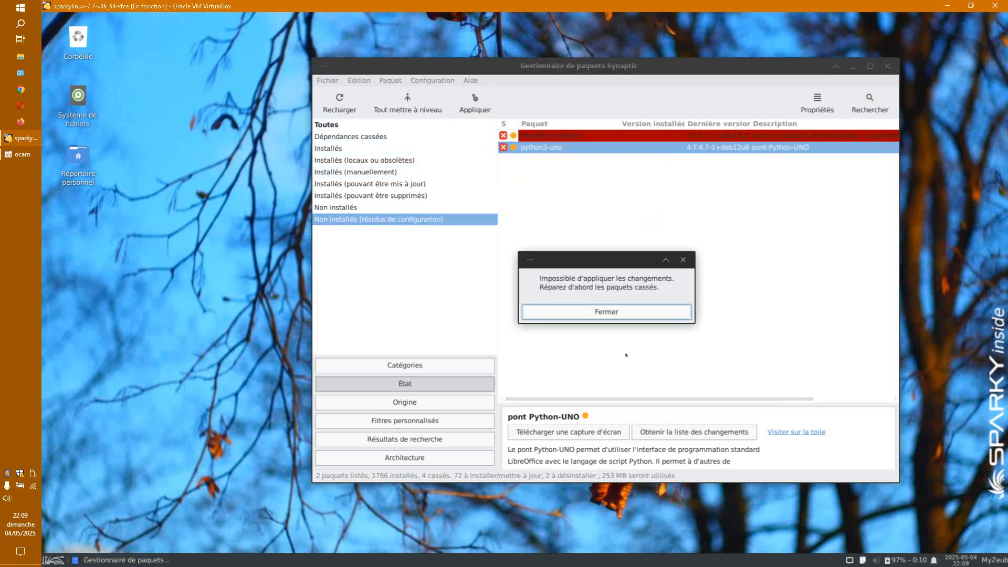
click(632, 316)
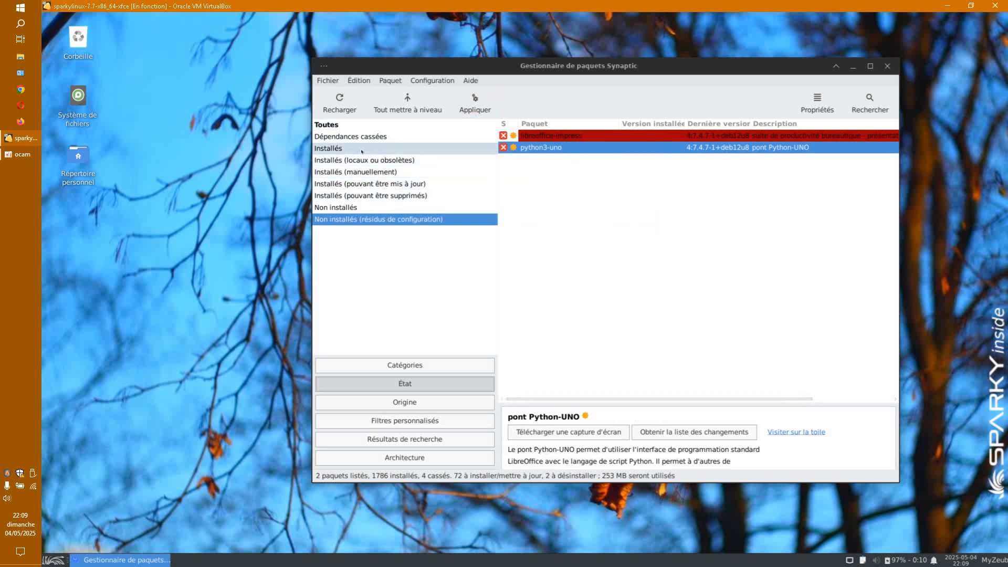
Step: Check olive-editor among broken packages, retry applying, then list the 15 upgradable packages
click(348, 137)
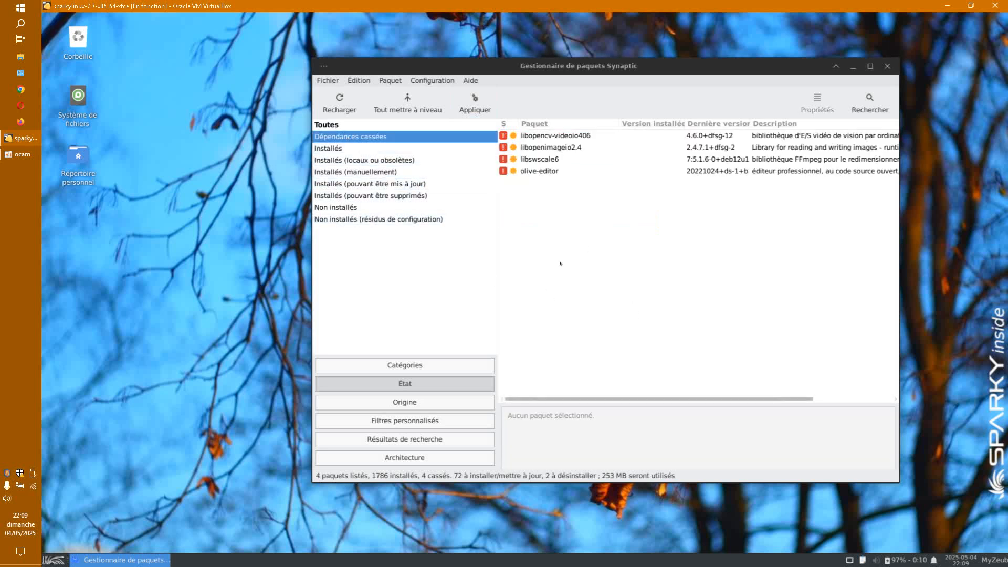
click(522, 172)
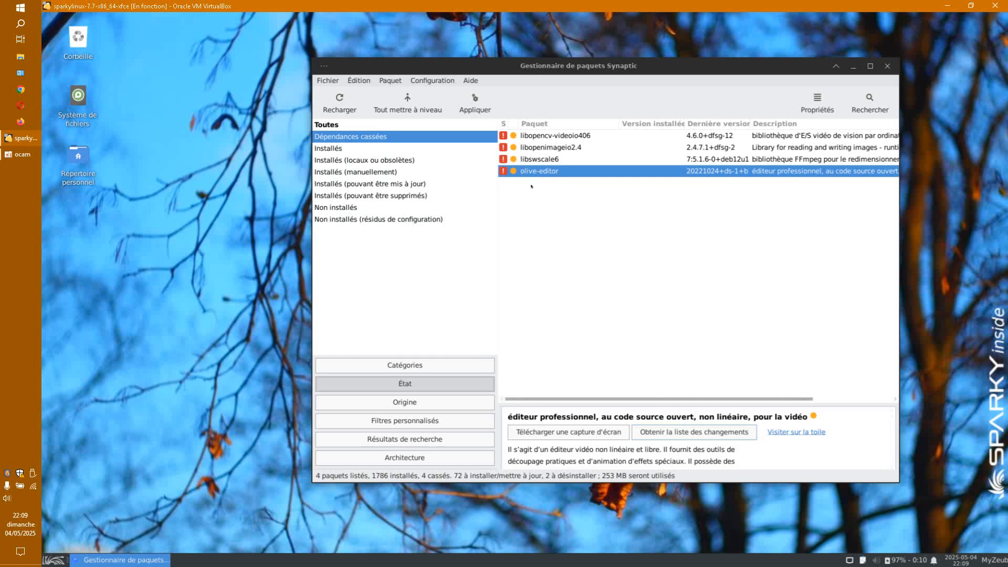
click(475, 105)
click(634, 313)
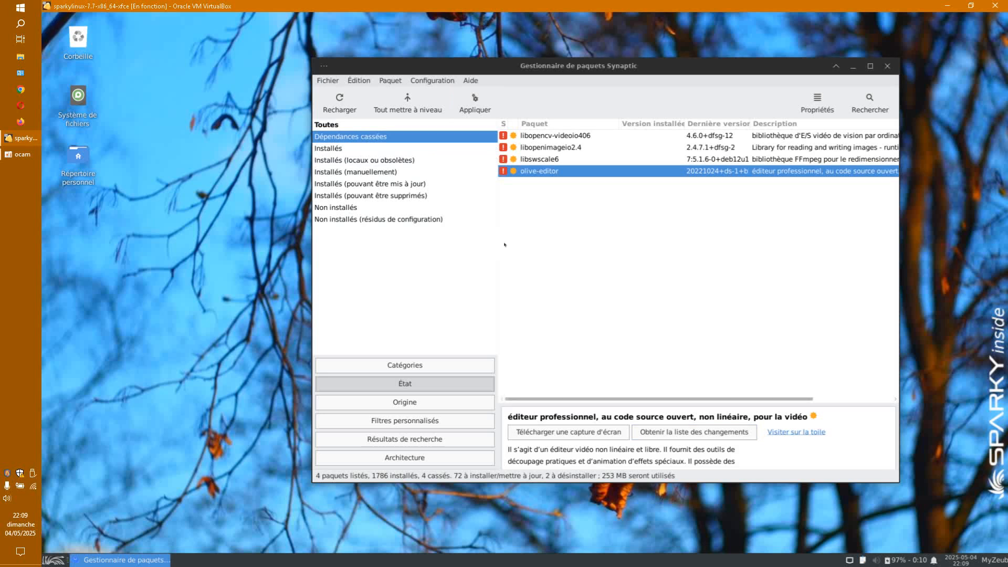
click(412, 184)
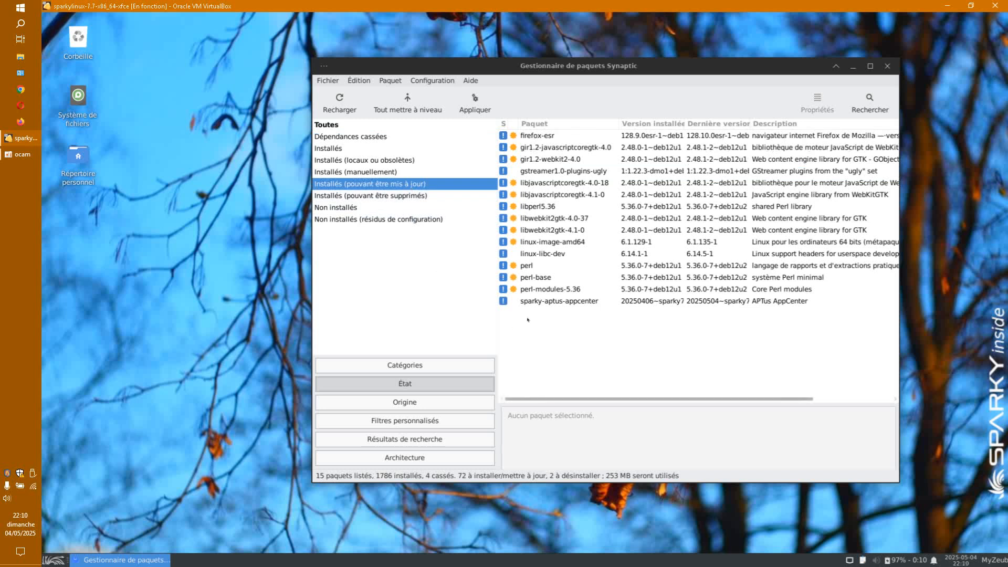
Step: Retry applying the 15 upgrades, close the broken-packages error, and quit Synaptic discarding changes
drag(549, 318, 533, 132)
click(475, 103)
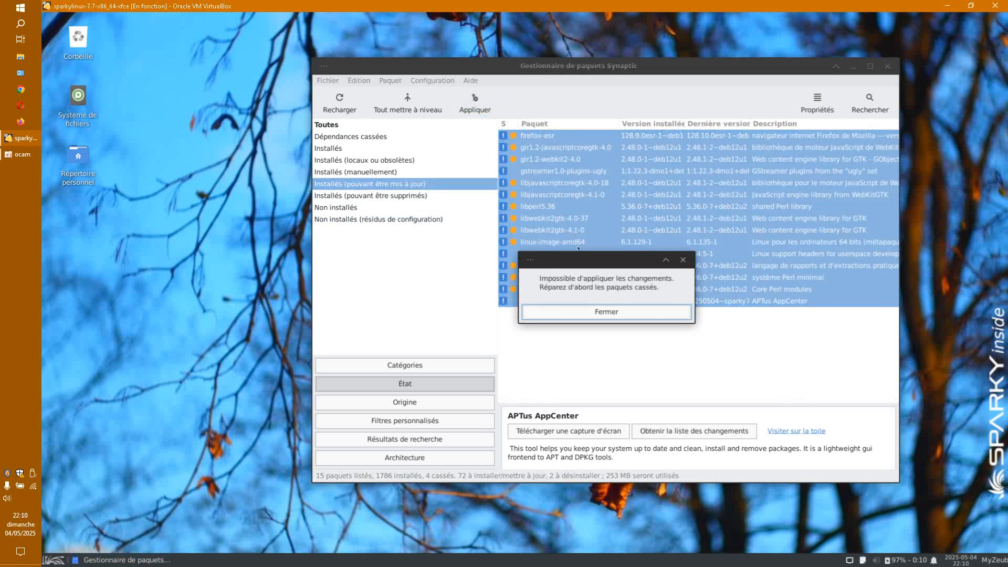
click(598, 314)
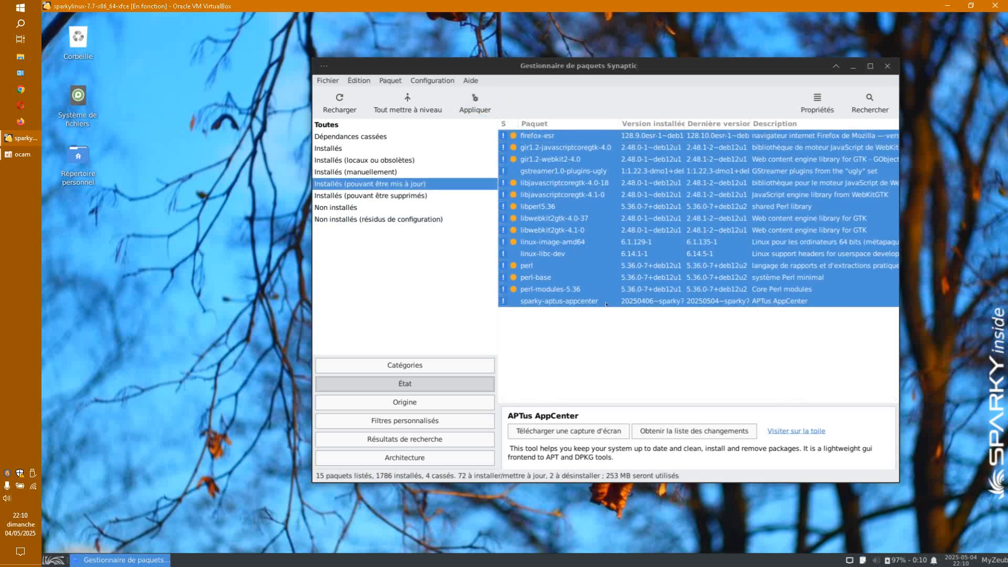
click(887, 66)
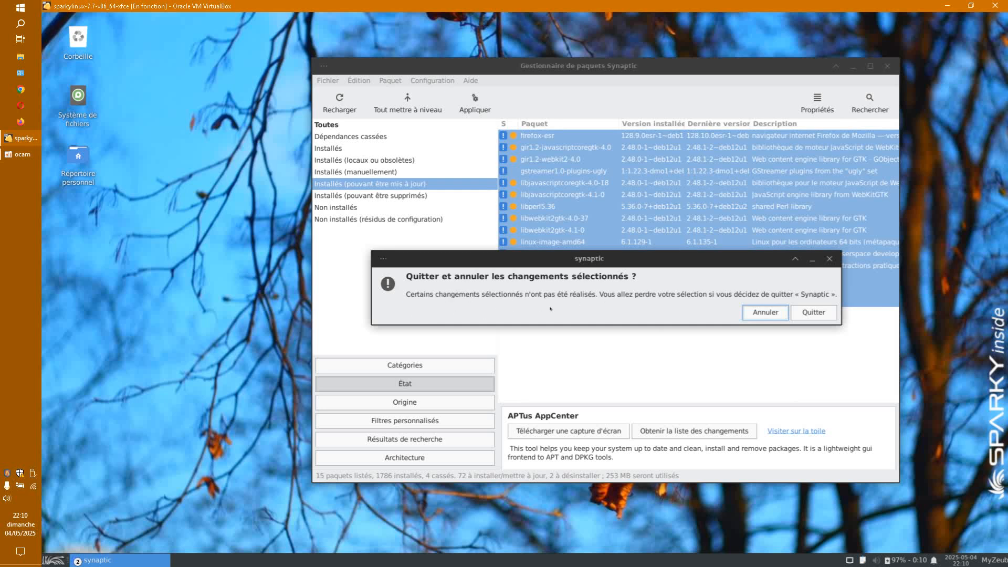
click(813, 312)
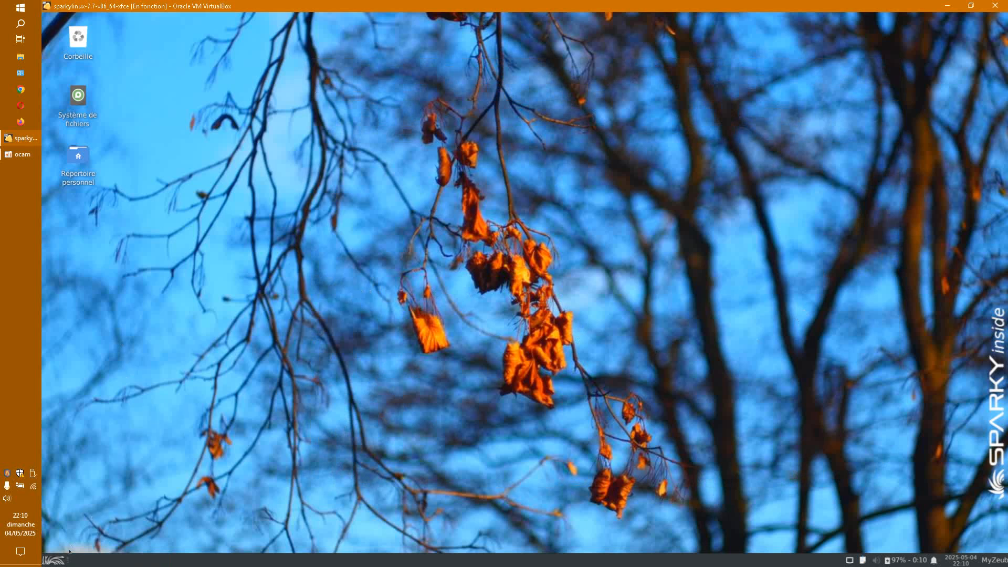
Step: Launch Synaptic Package Manager from the Système menu and authenticate
click(55, 560)
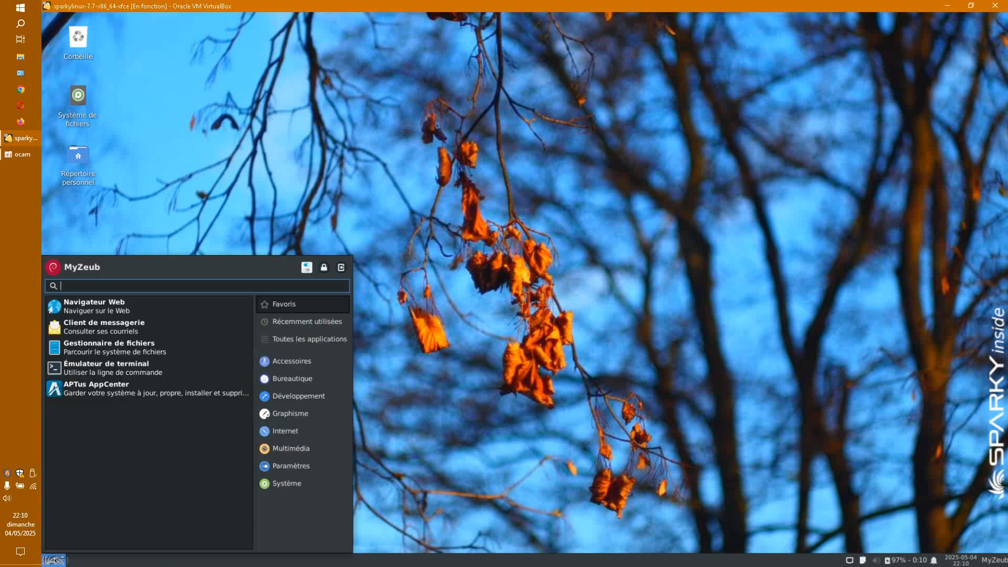
click(289, 484)
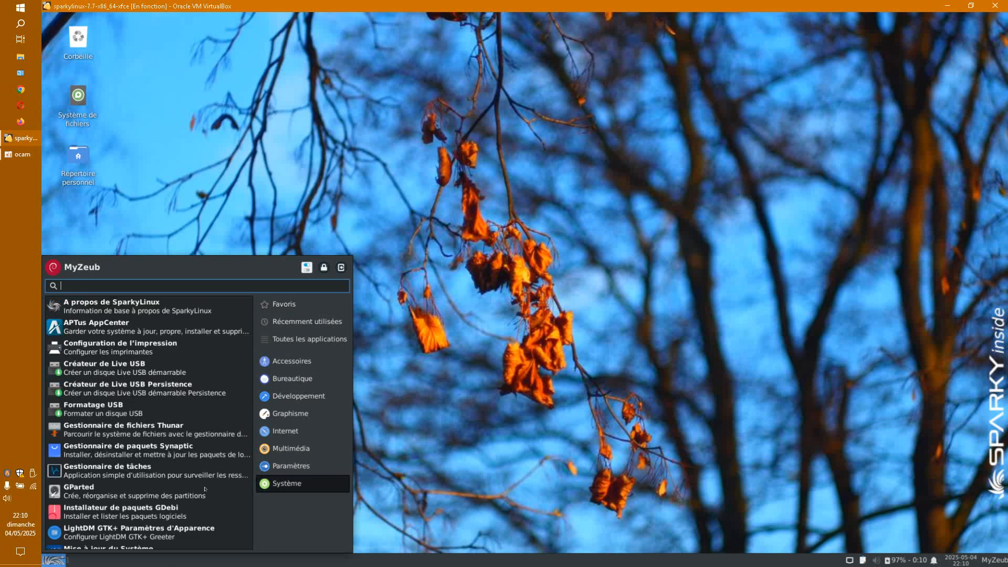
click(126, 446)
key(Return)
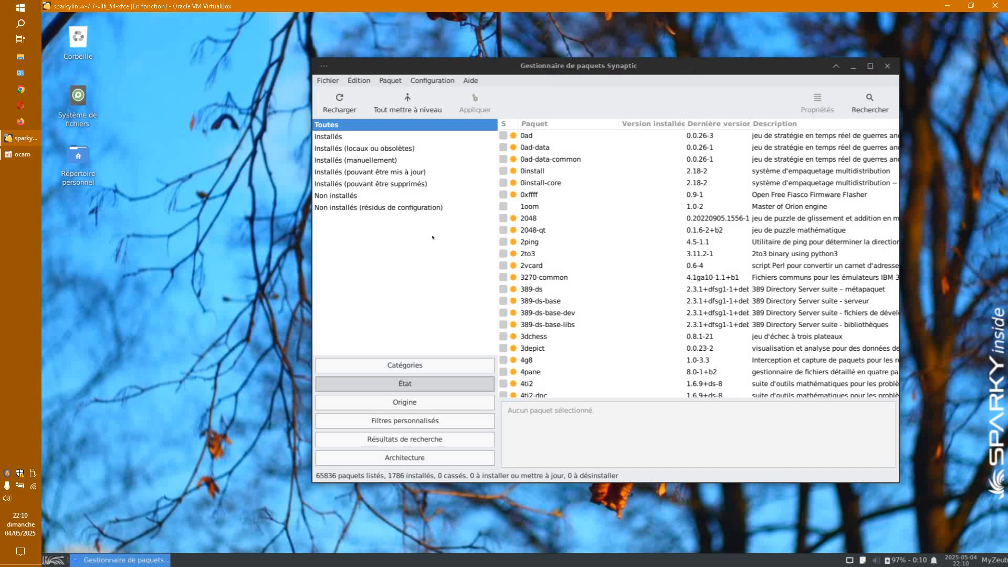
Step: Under the residual-configuration filter, purge libreoffice-impress completely
click(370, 208)
click(506, 136)
right_click(505, 135)
click(556, 206)
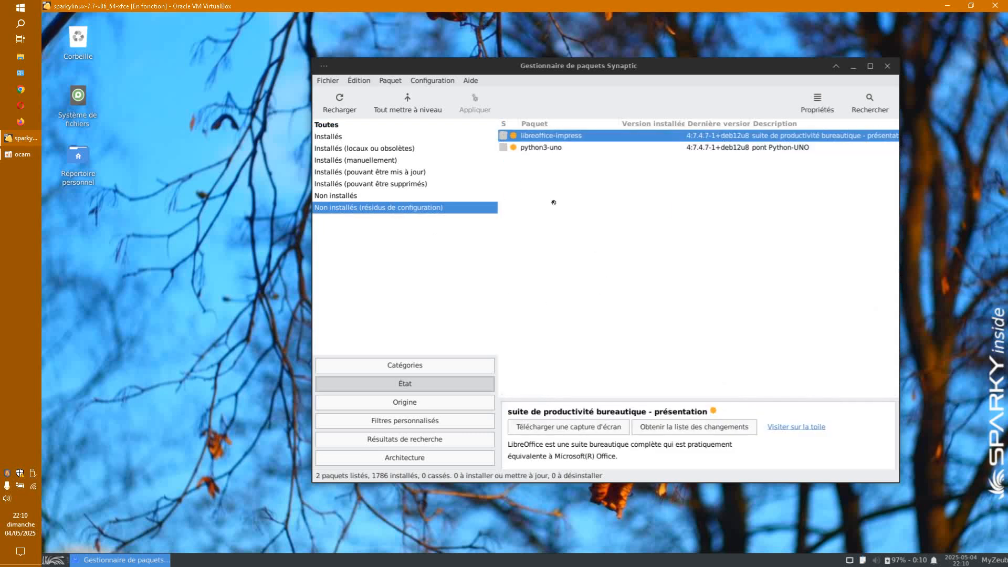
click(475, 103)
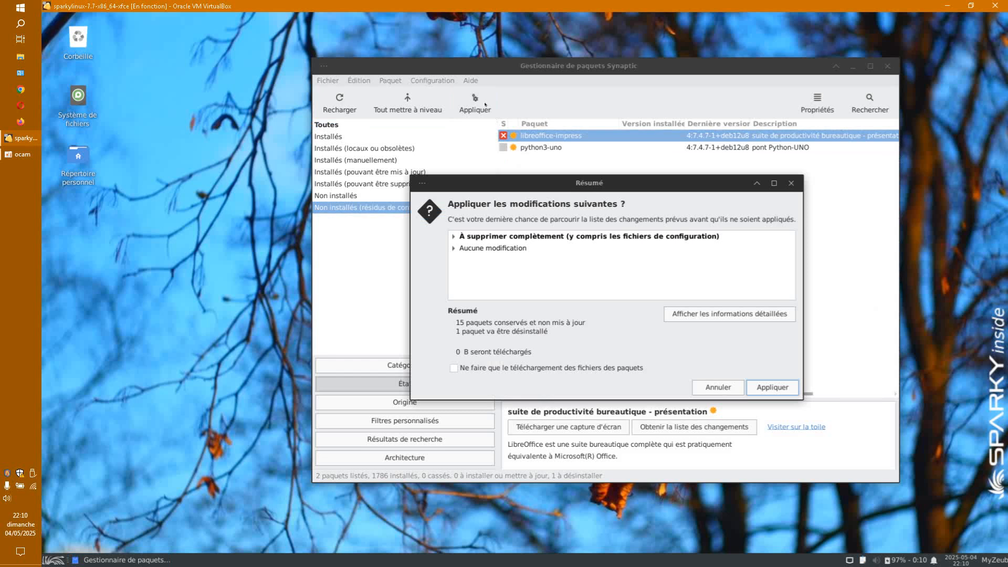
click(781, 384)
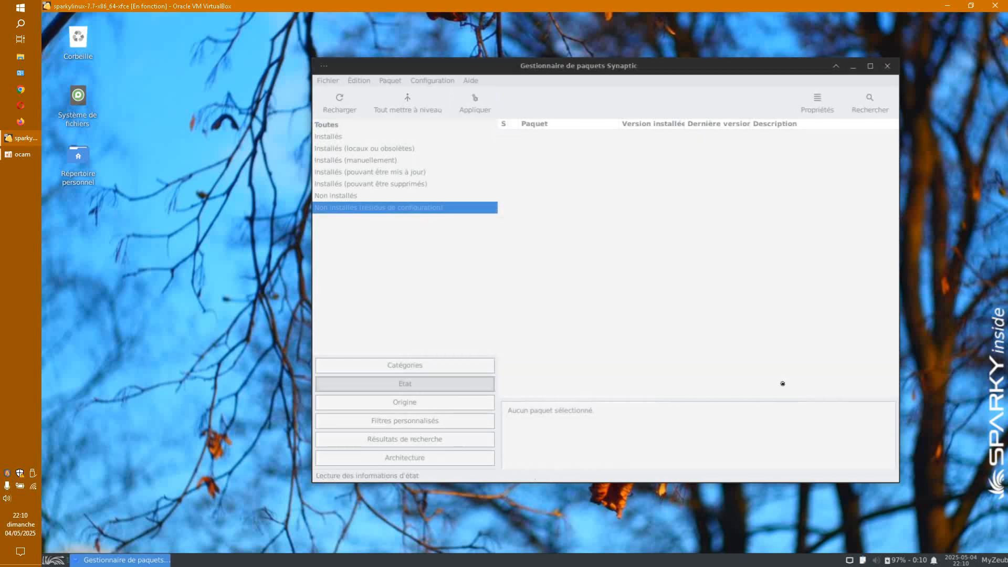
Step: Purge python3-uno's leftover configuration as well
click(503, 136)
click(580, 210)
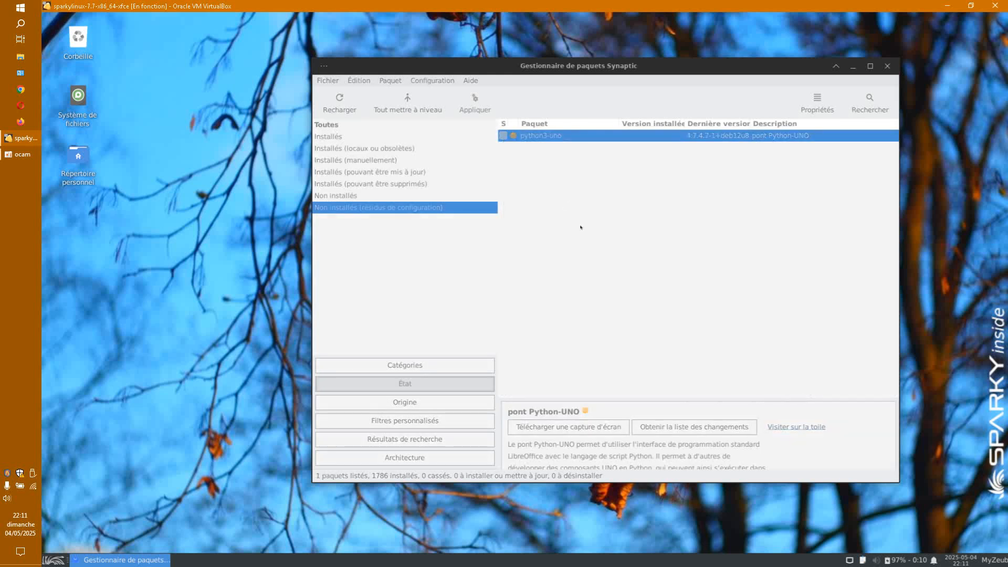
click(475, 105)
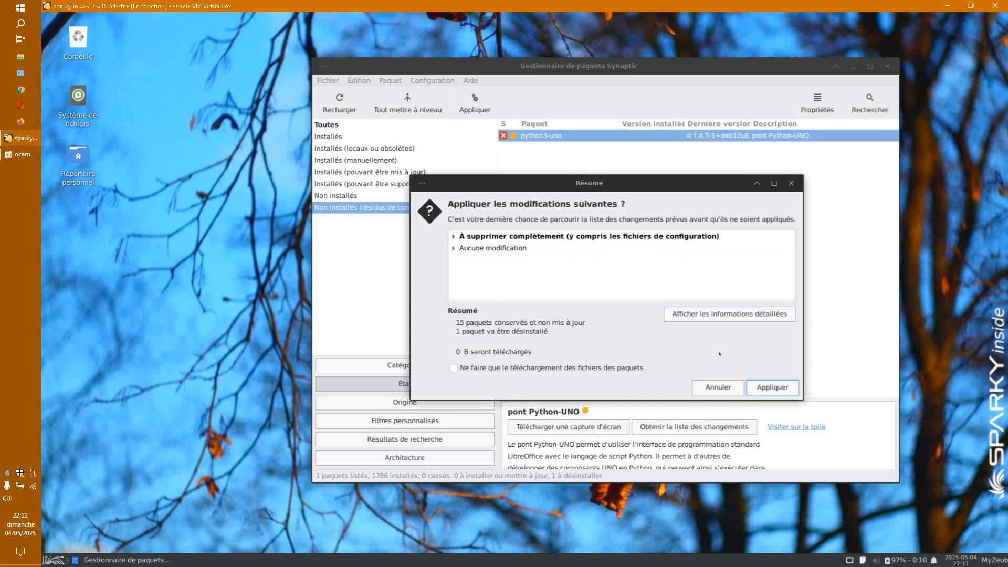
click(761, 387)
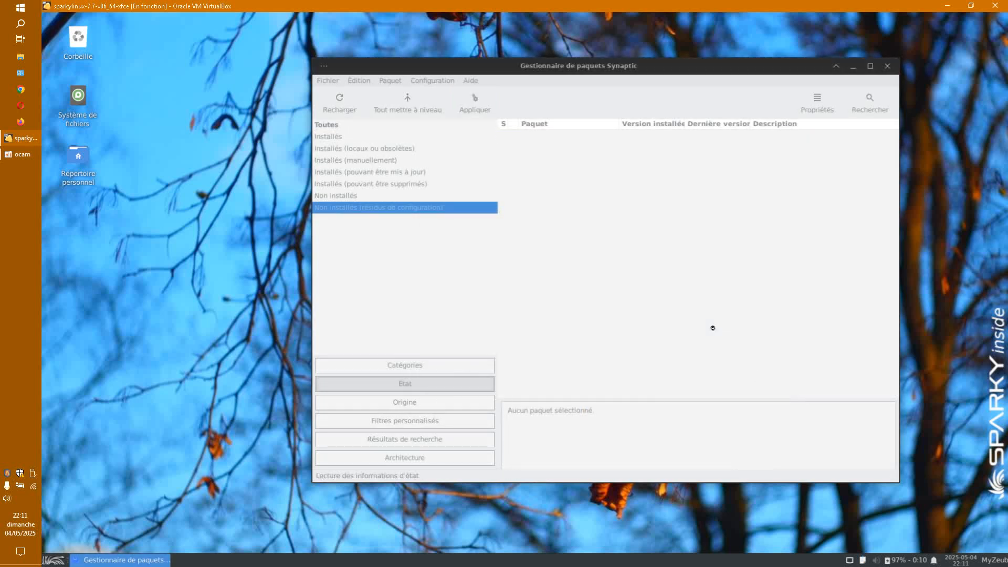
Step: Mark all 15 upgradable packages plus two required new packages for upgrade and apply
click(382, 175)
drag(534, 323, 524, 136)
right_click(524, 135)
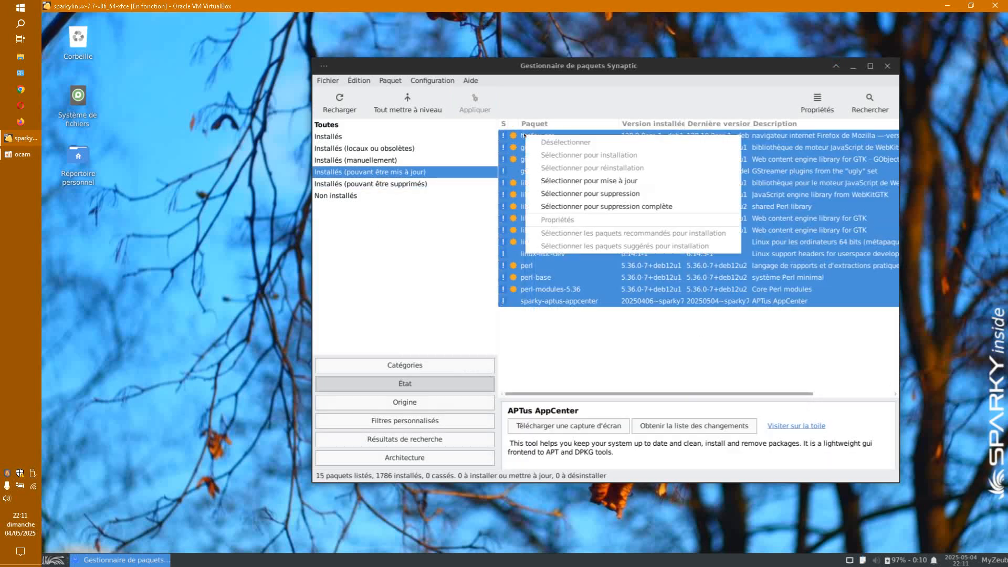
click(566, 175)
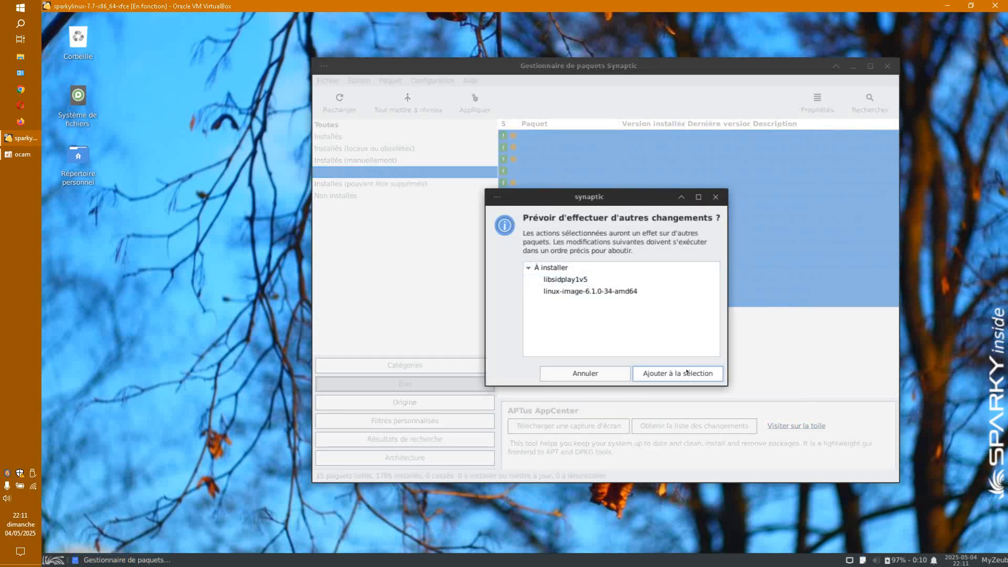
click(687, 372)
click(475, 102)
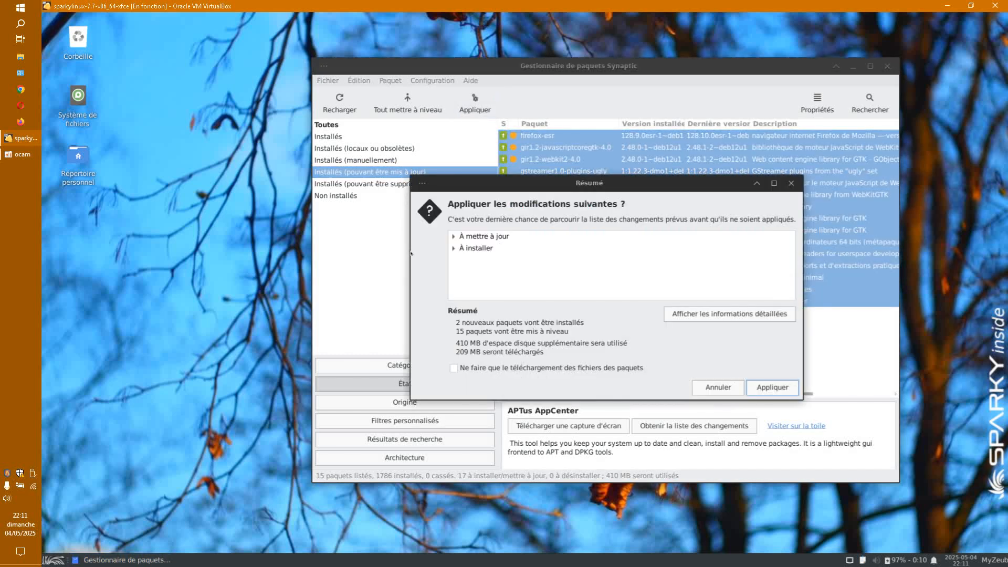
click(751, 387)
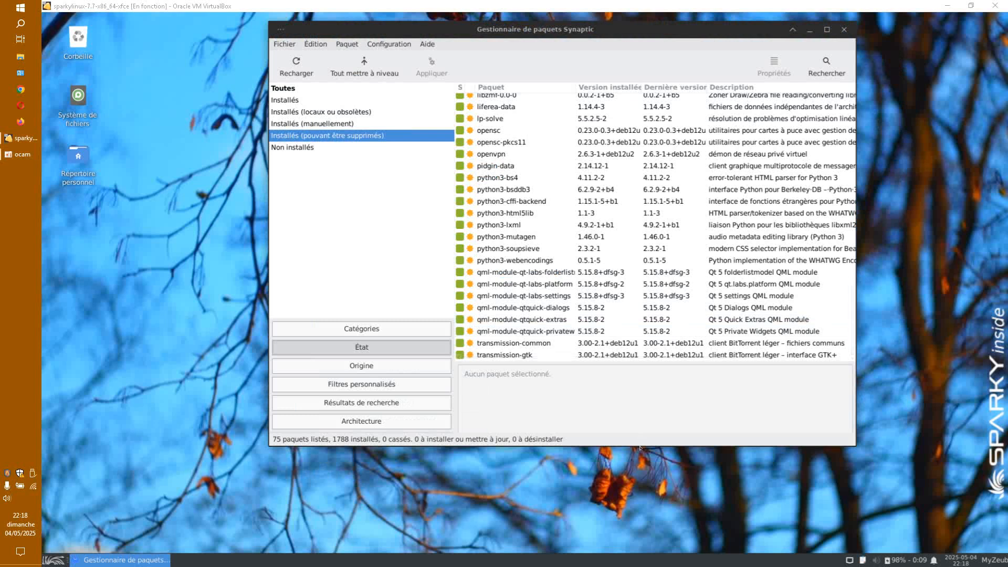
Step: Mark 20 removable packages, cheese-common through coinor-libosi1v5, for complete removal and apply them
drag(649, 27, 627, 30)
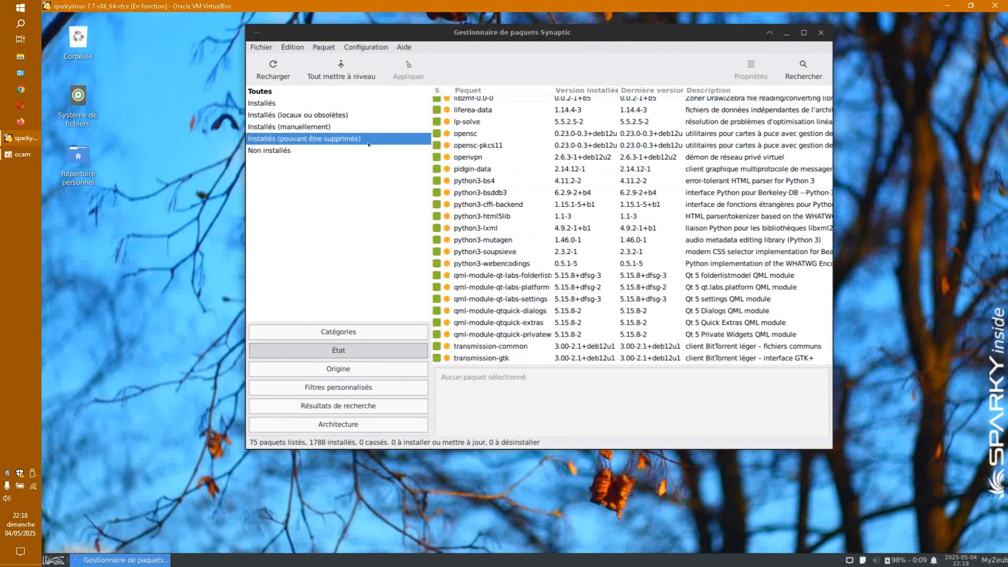
scroll(562, 231, up, 10)
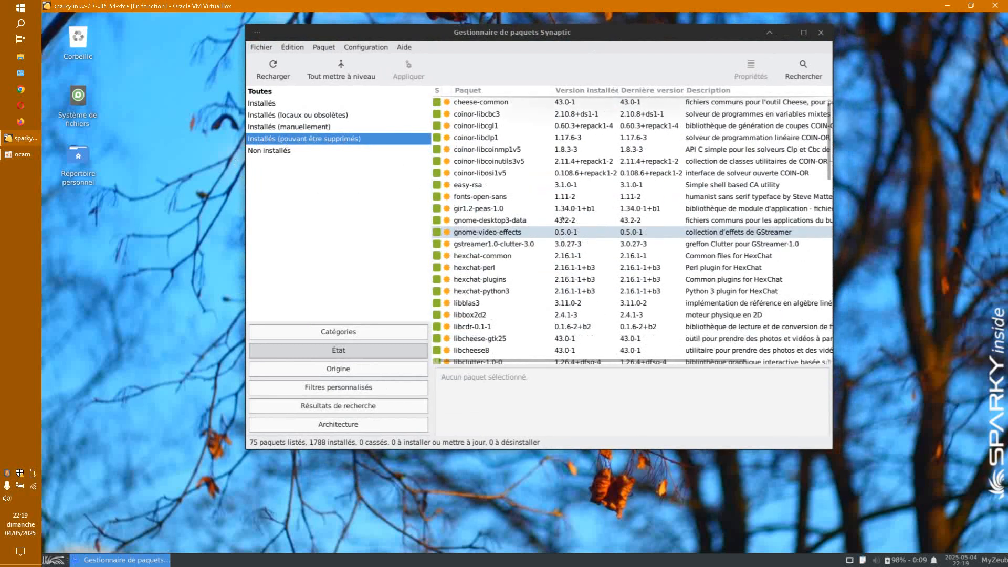
click(499, 103)
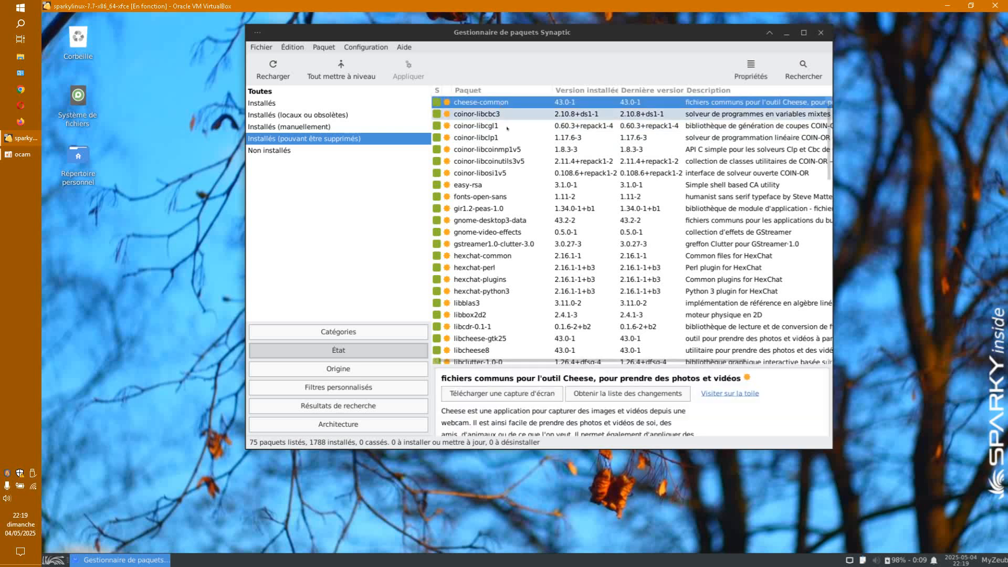
shift+click(478, 115)
drag(478, 115, 474, 281)
right_click(474, 282)
click(555, 354)
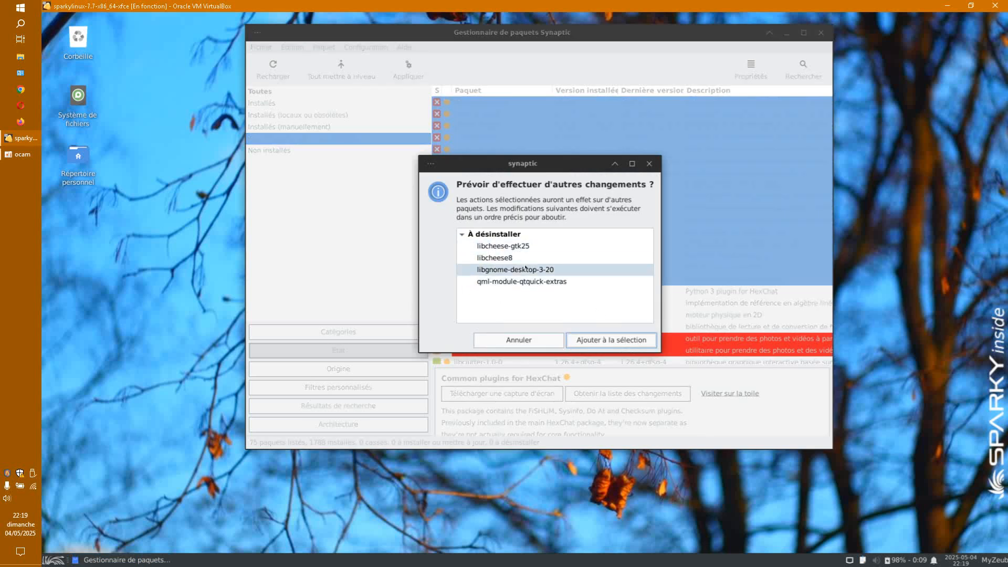
click(588, 340)
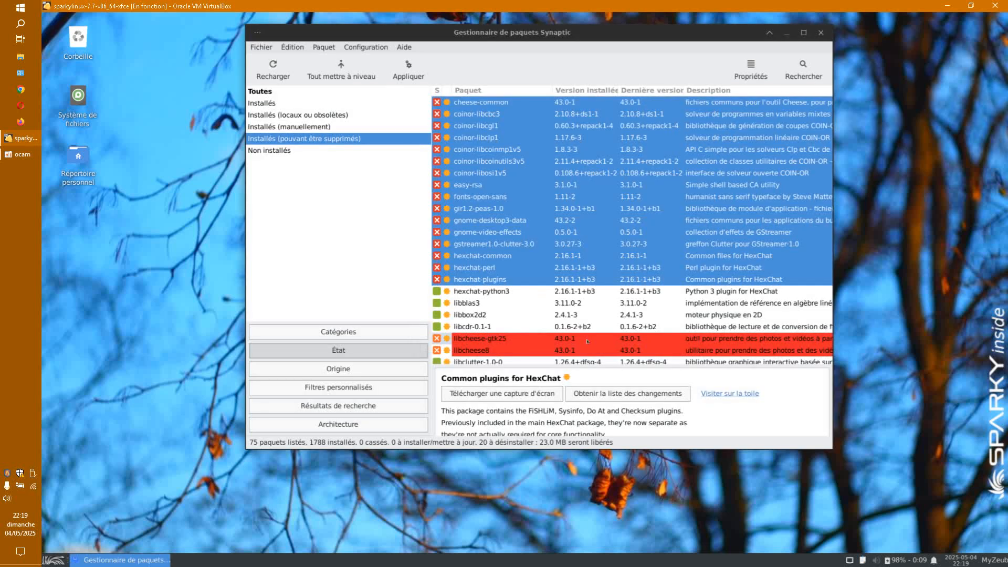
click(408, 69)
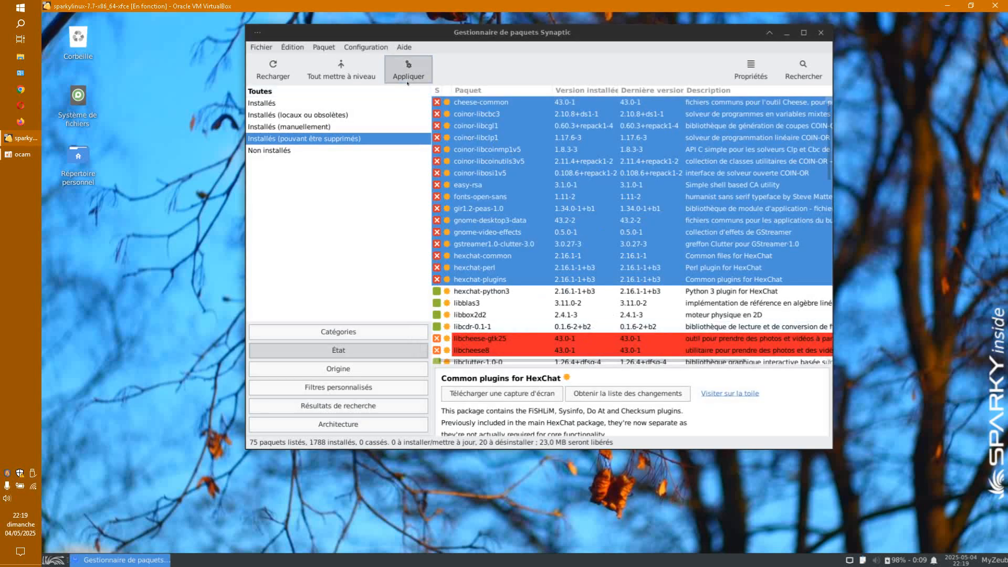
click(690, 348)
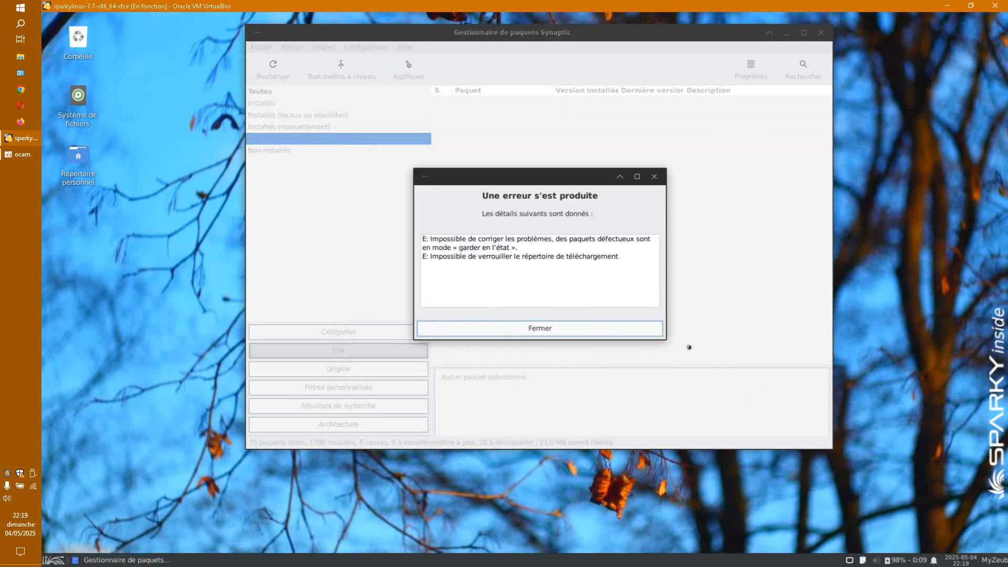
Step: Dismiss the error, review a few package details, and reapply the 20 removals
click(541, 330)
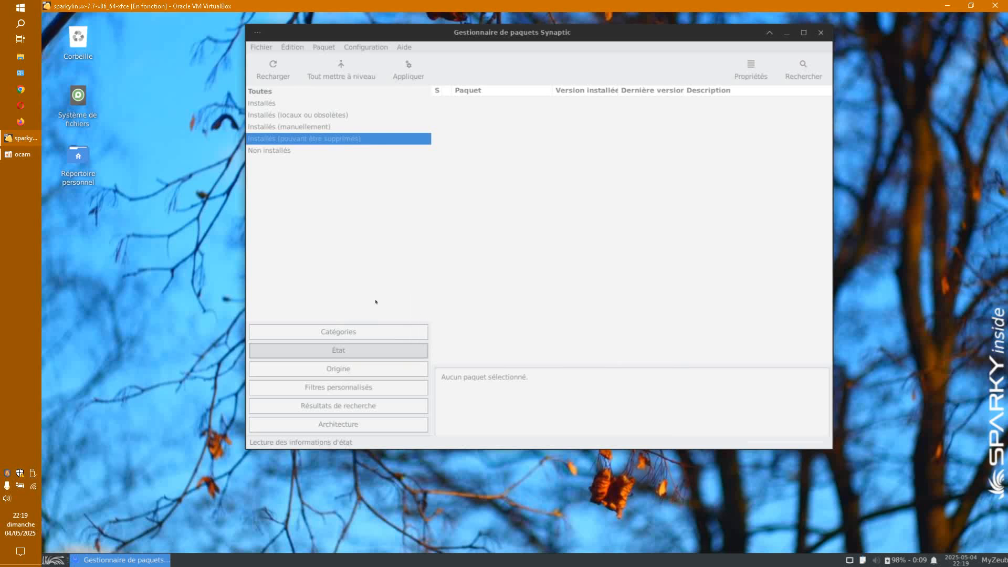
click(512, 172)
click(576, 229)
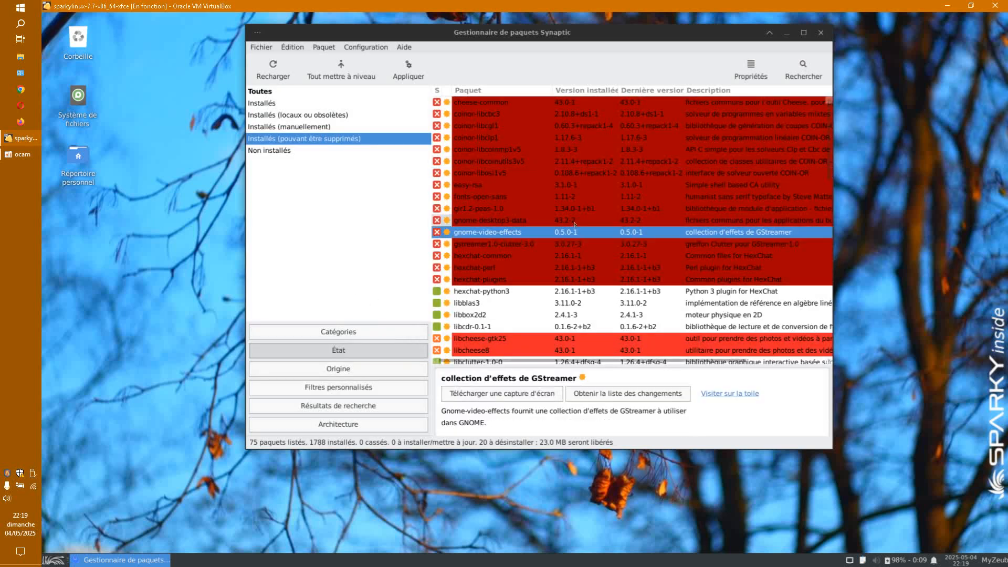
click(456, 198)
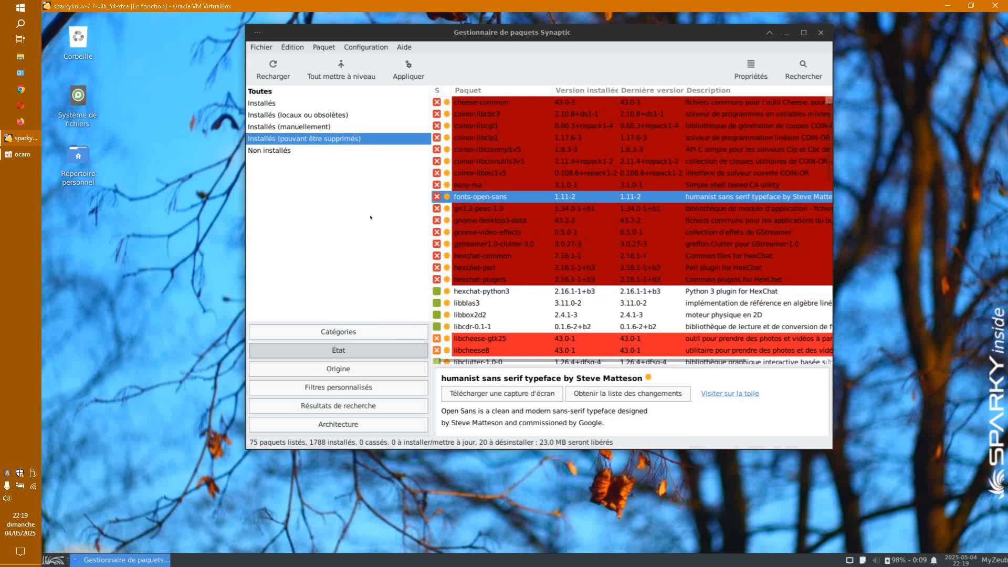
click(407, 68)
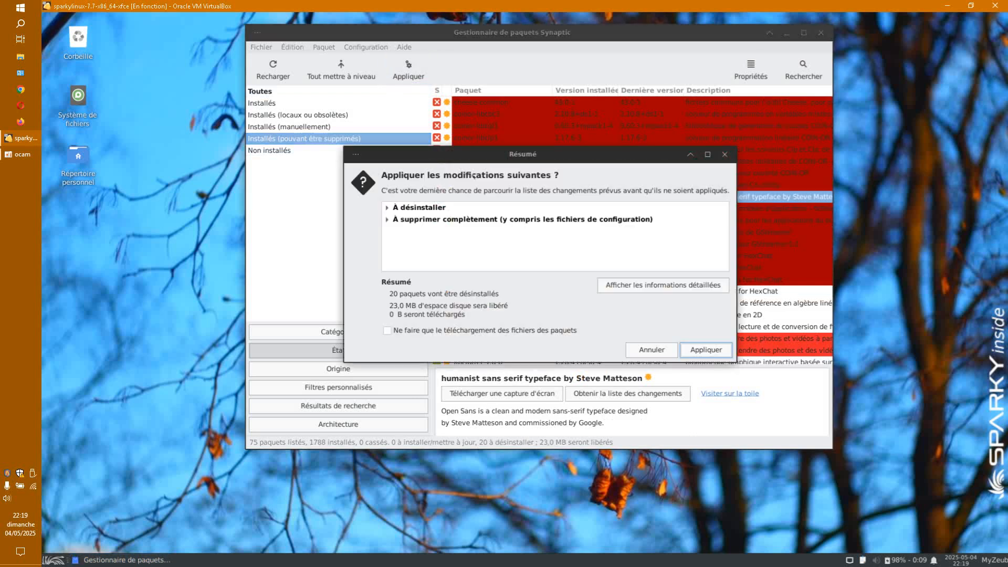
click(706, 349)
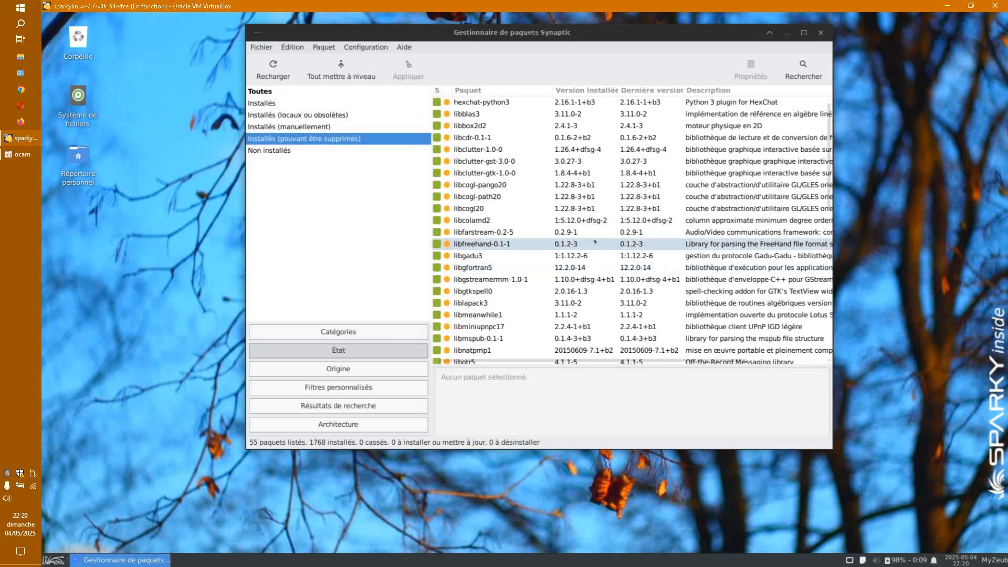
Step: Select the removable packages from hexchat-python3 down to libgadu3
click(465, 102)
shift+click(465, 116)
ctrl+click(465, 118)
ctrl+click(465, 136)
ctrl+click(466, 116)
ctrl+click(465, 128)
ctrl+click(466, 150)
ctrl+click(467, 161)
ctrl+click(468, 173)
ctrl+click(472, 185)
ctrl+click(472, 196)
ctrl+click(473, 208)
ctrl+click(473, 220)
ctrl+click(474, 232)
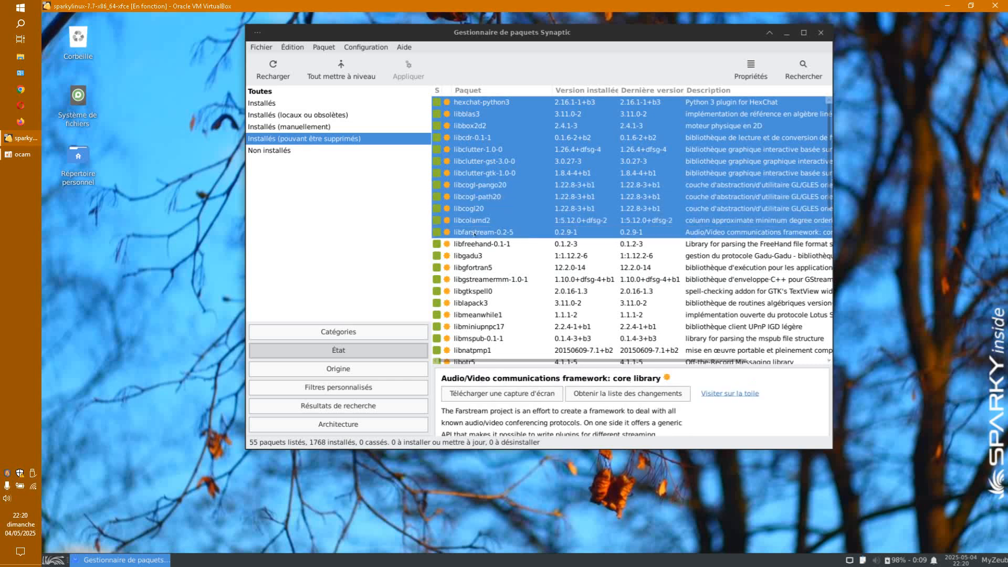
ctrl+click(475, 243)
ctrl+click(475, 255)
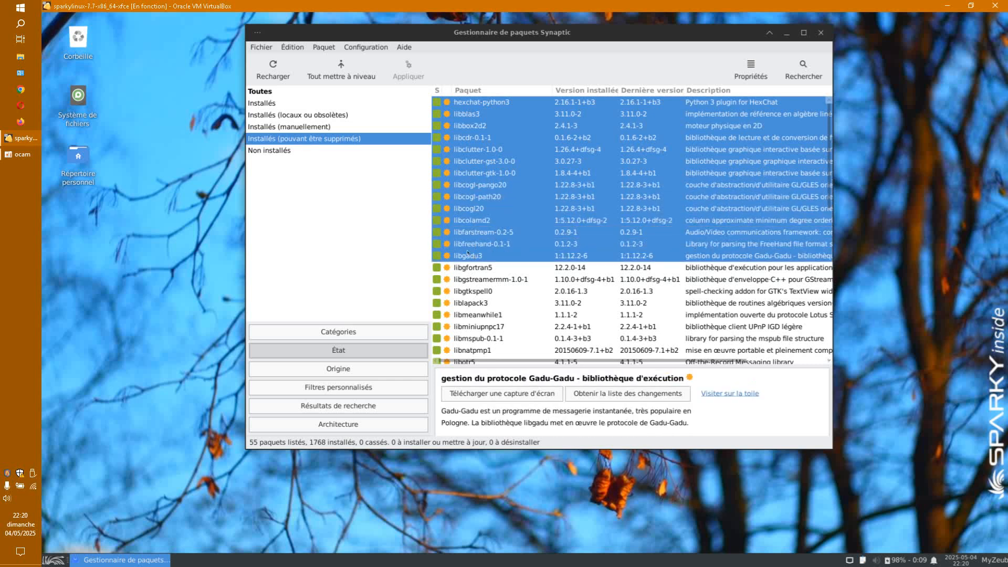
Step: Mark the 17 selected packages for complete removal and apply, retrying after the error
right_click(468, 253)
click(545, 318)
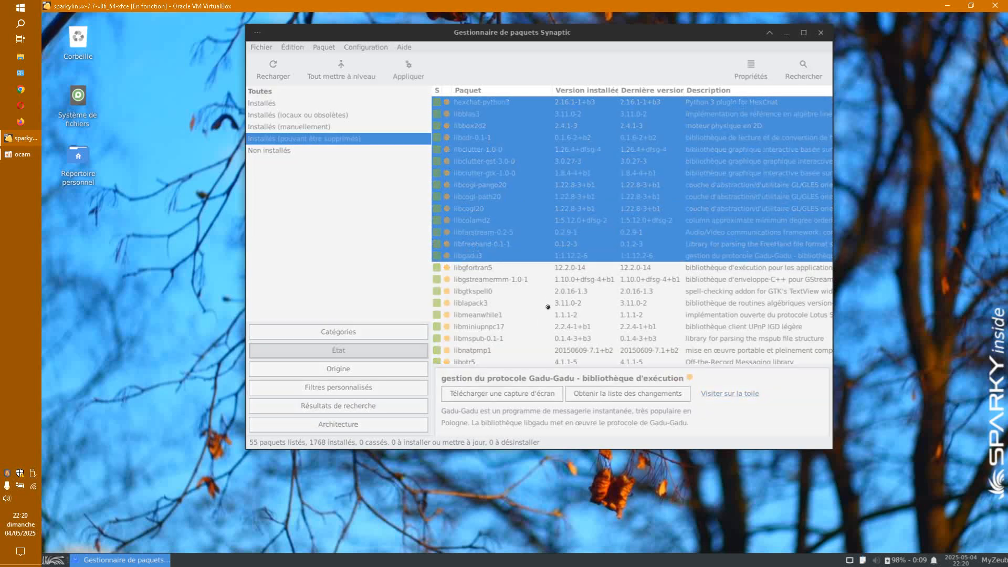
click(621, 341)
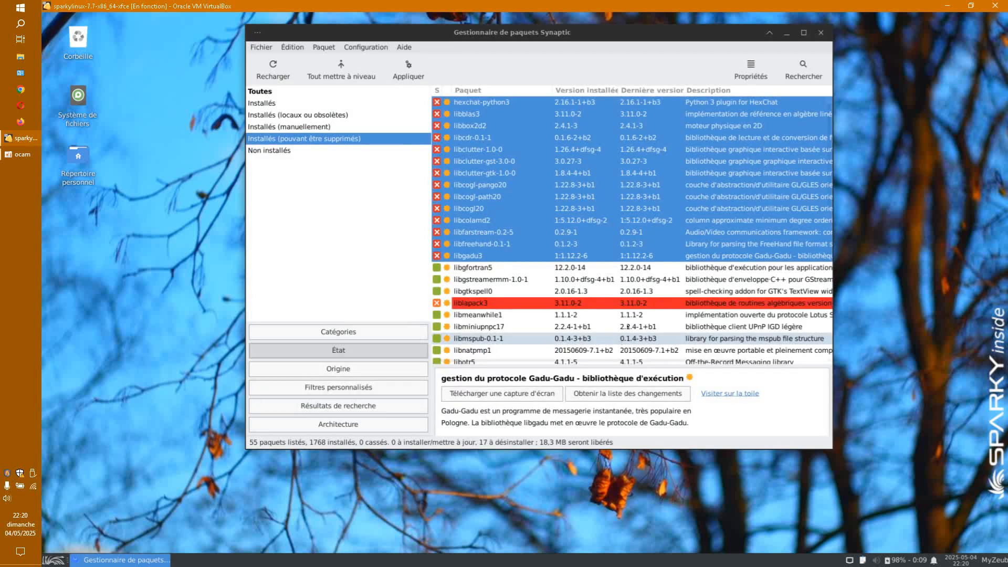
click(401, 74)
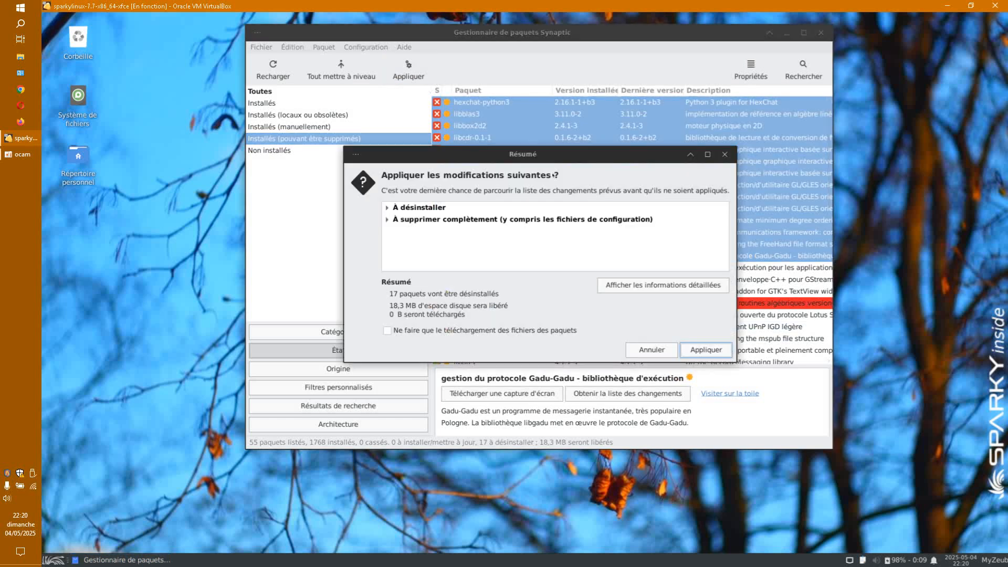
click(693, 350)
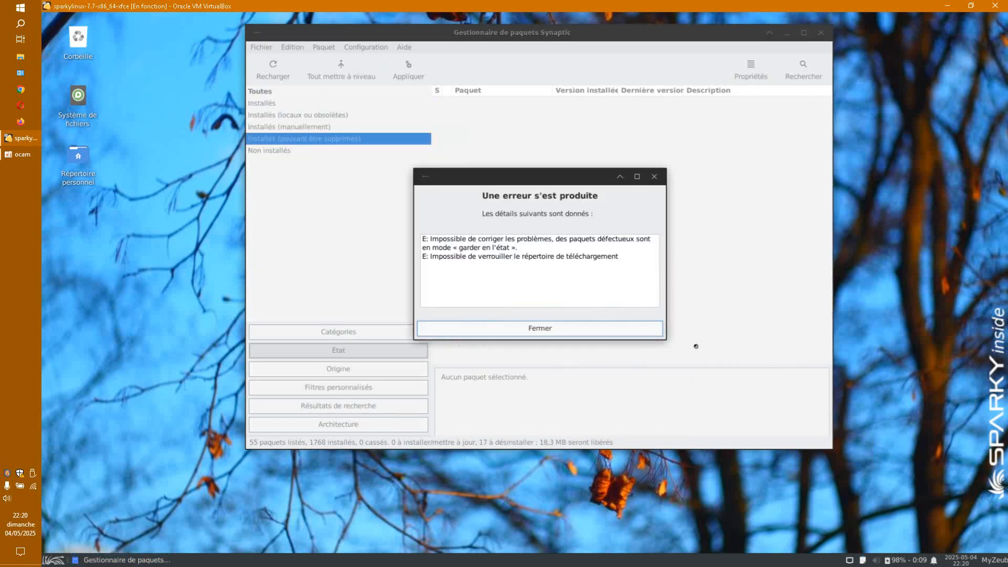
click(526, 324)
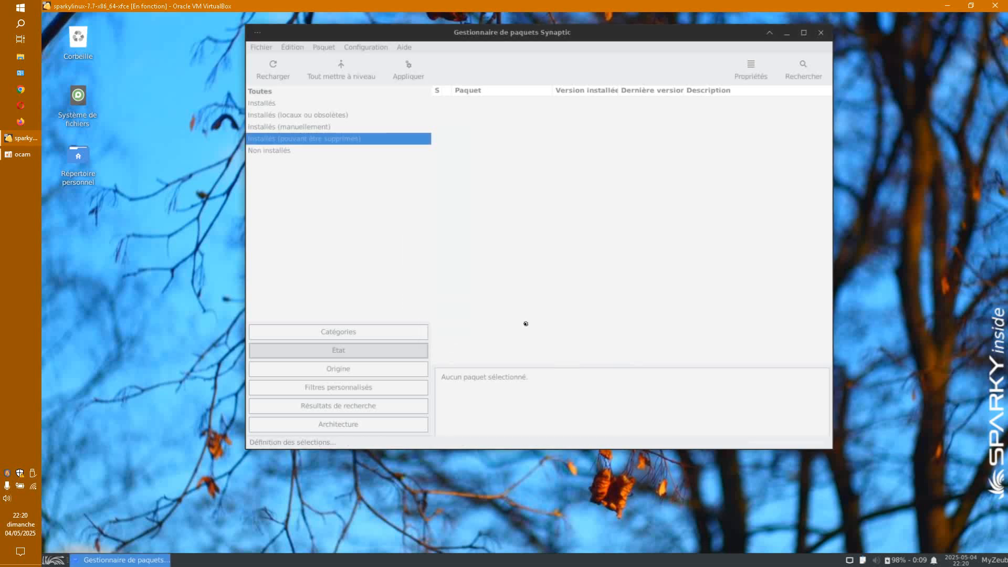
click(413, 77)
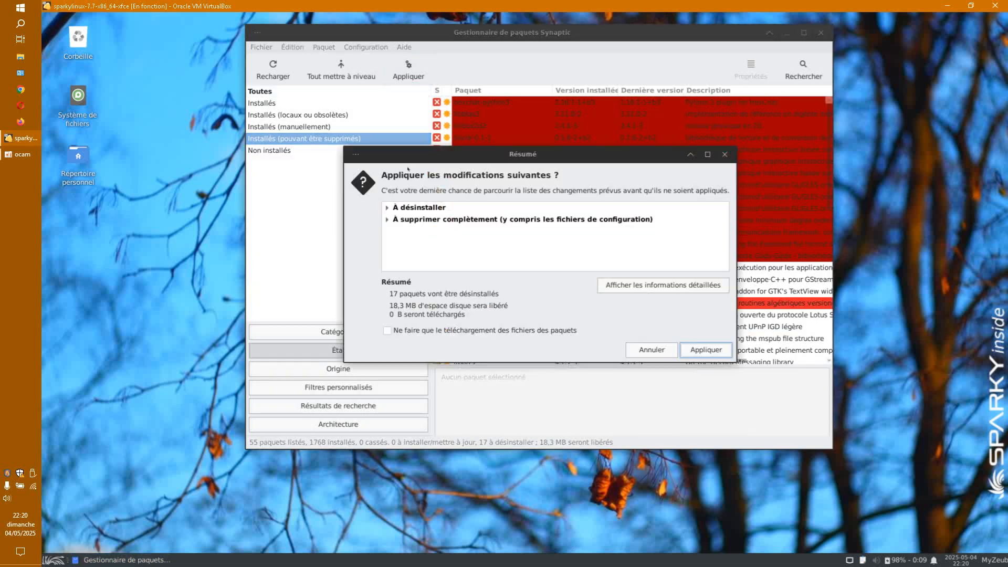
click(696, 347)
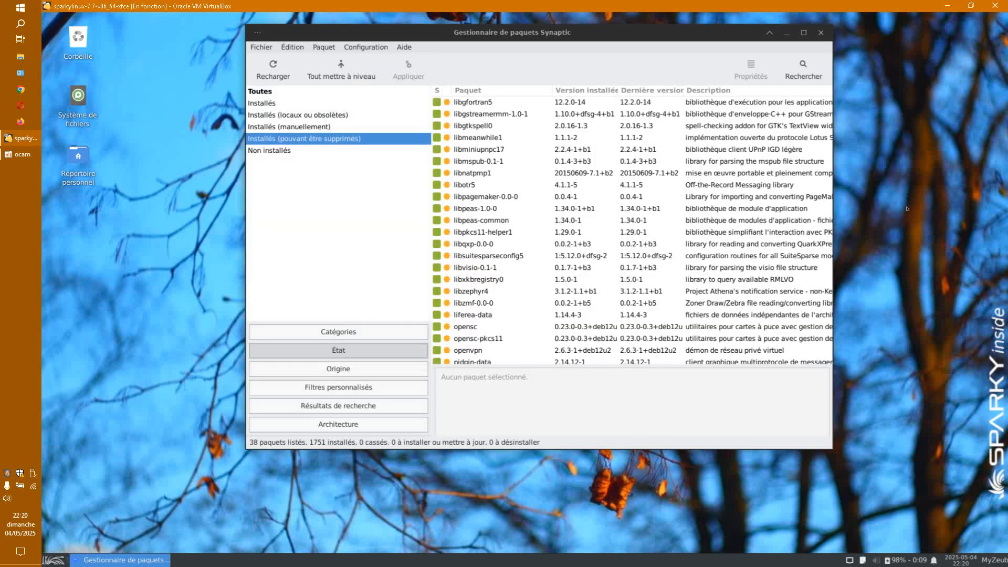
Step: Select the packages from libgfortran5 through libsuitesparseconfig5
click(473, 102)
ctrl+click(475, 114)
ctrl+click(477, 127)
ctrl+click(477, 138)
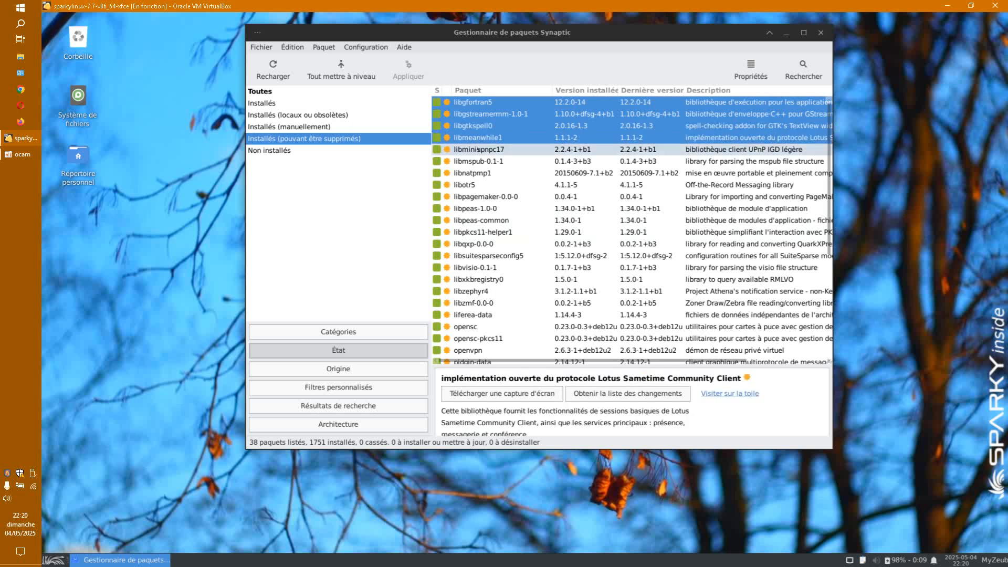
ctrl+click(477, 150)
ctrl+click(477, 162)
ctrl+click(477, 173)
ctrl+click(477, 185)
ctrl+click(477, 196)
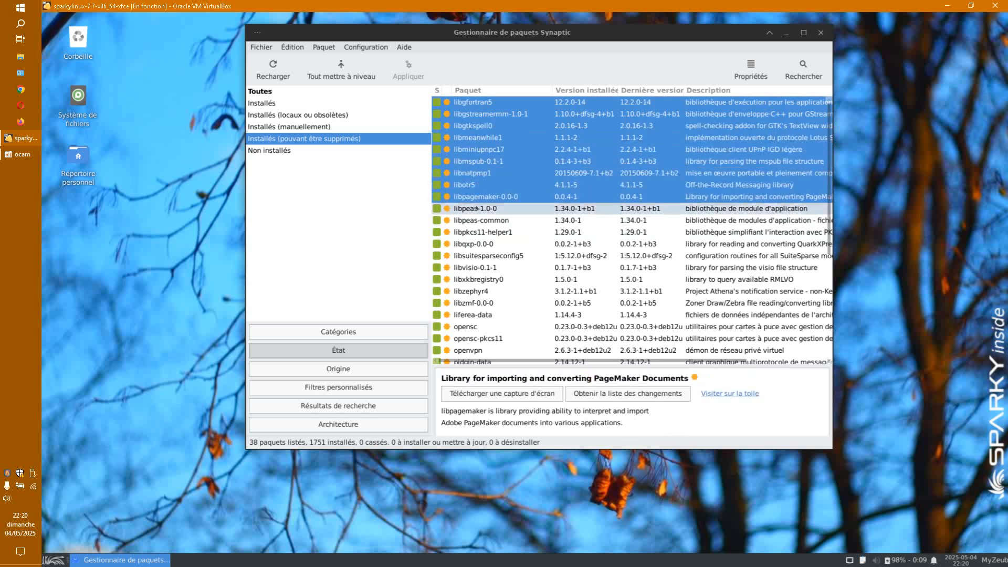
ctrl+click(477, 208)
ctrl+click(476, 220)
ctrl+click(477, 232)
ctrl+click(477, 244)
ctrl+click(477, 255)
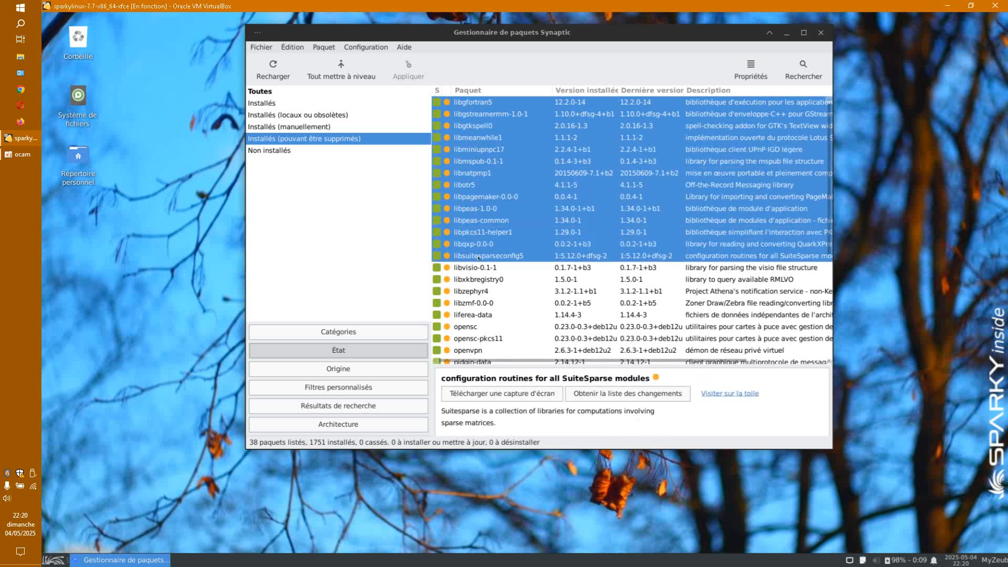
Step: Mark them for complete removal, accepting openvpn and transmission-gtk too, and apply the 16 removals
right_click(478, 257)
click(526, 330)
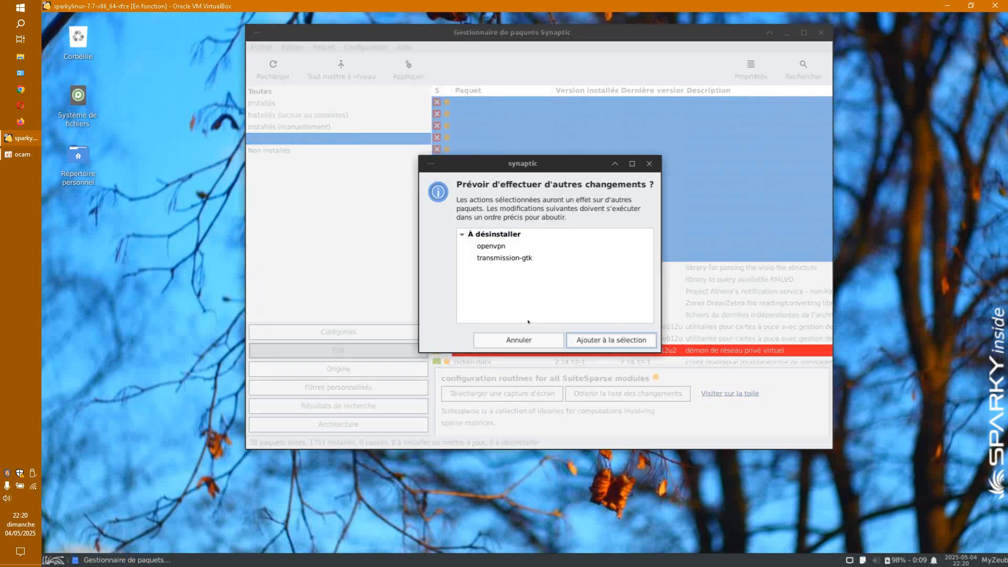
click(592, 340)
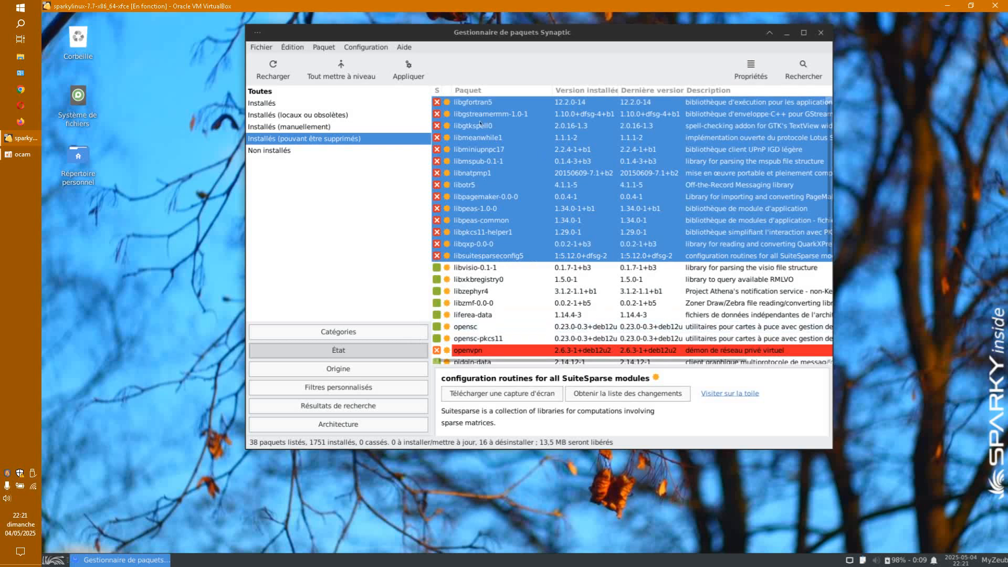
click(408, 77)
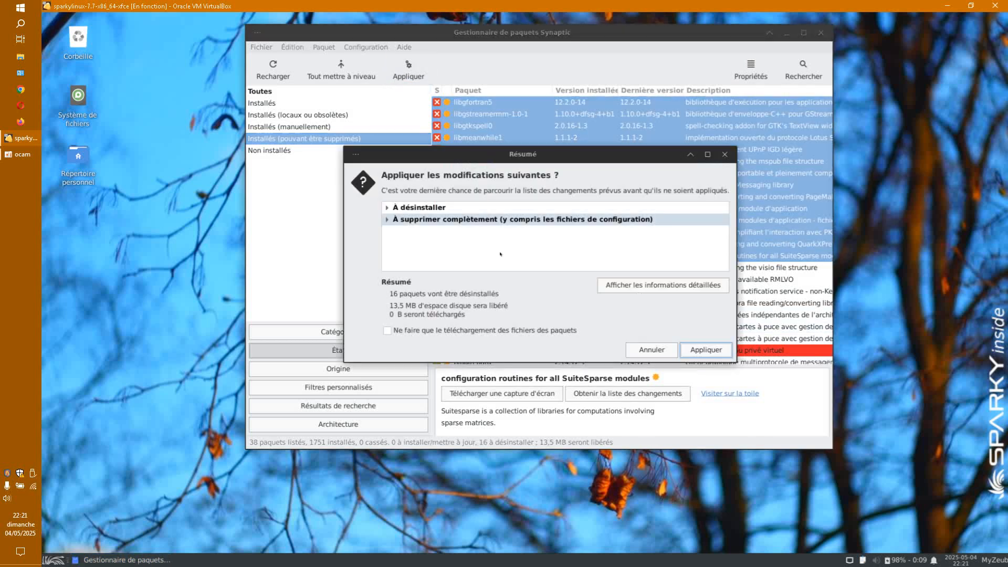
click(700, 347)
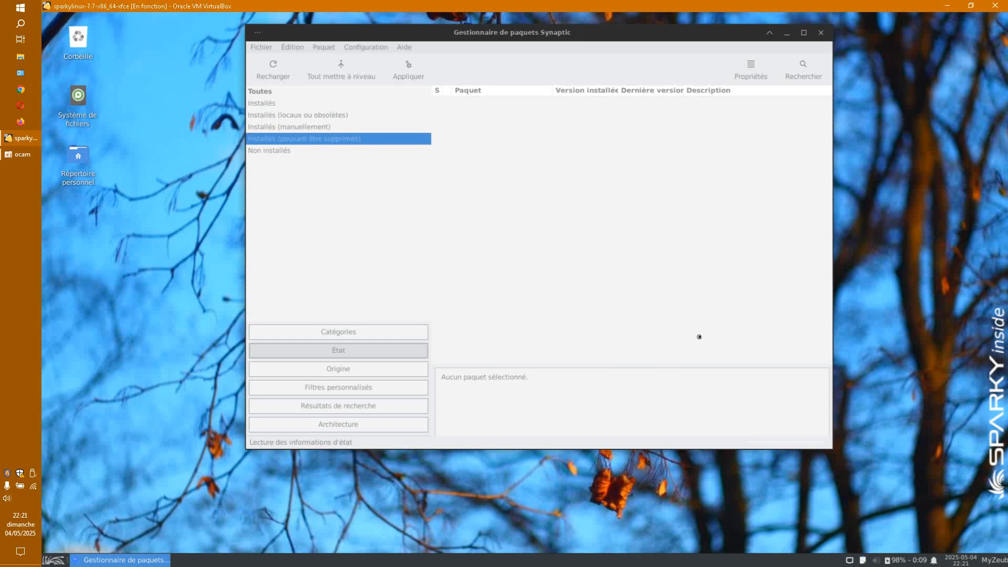
Step: Select all 22 remaining removable packages, mark them for complete removal, and apply
drag(591, 98, 493, 367)
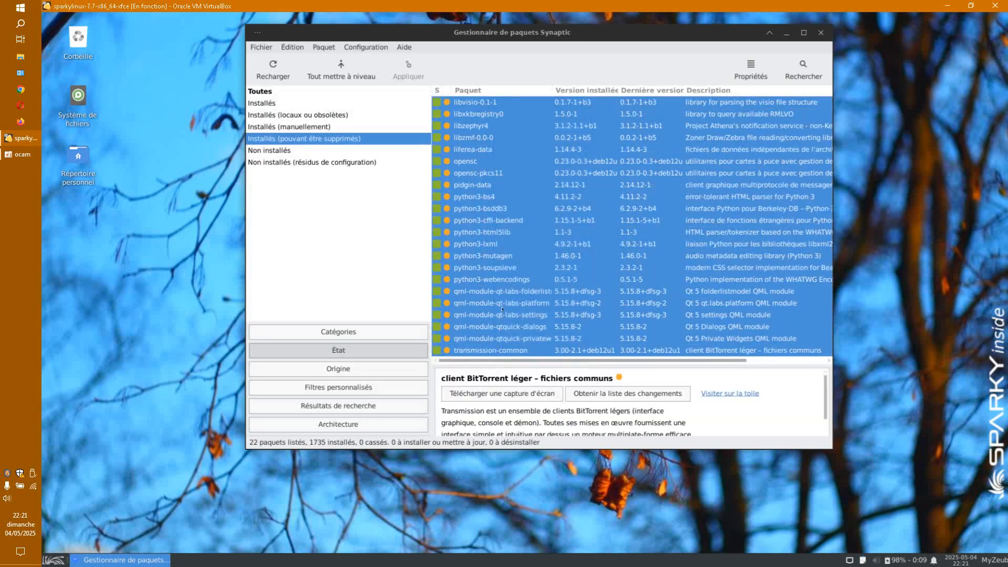
right_click(500, 317)
click(575, 377)
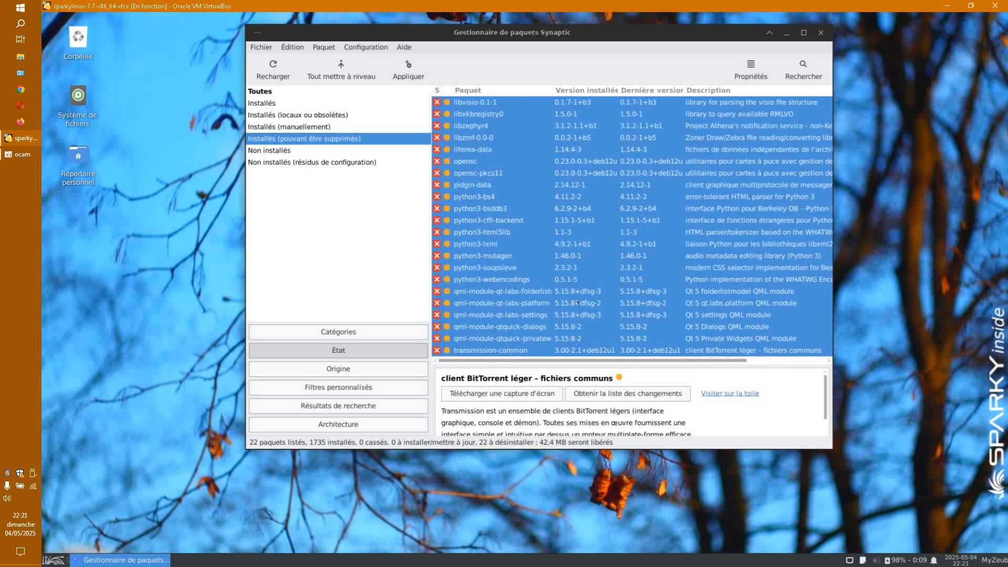
click(409, 68)
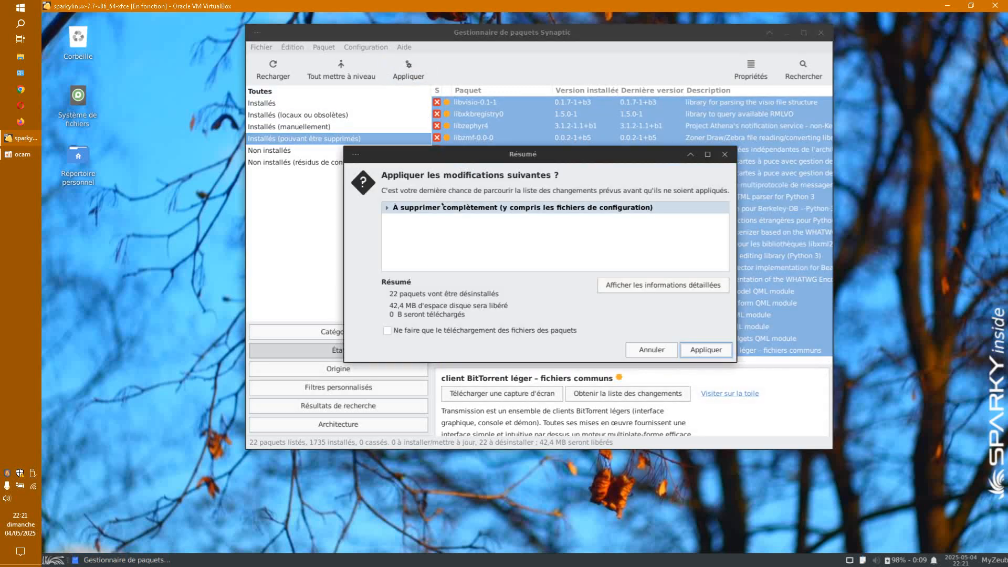
click(706, 350)
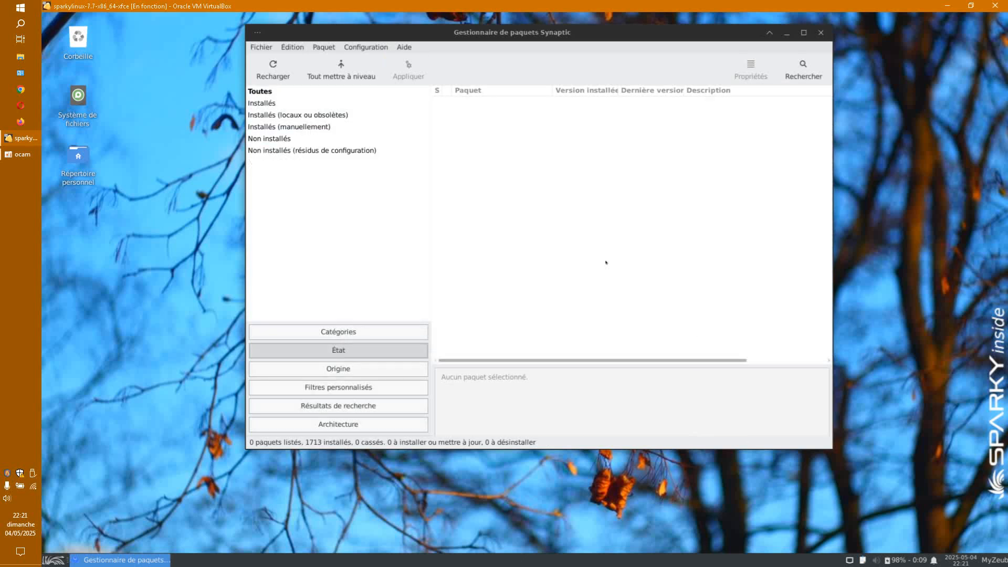
Step: Purge leftover configuration of openvpn and transmission-gtk, then reload the package lists
click(366, 151)
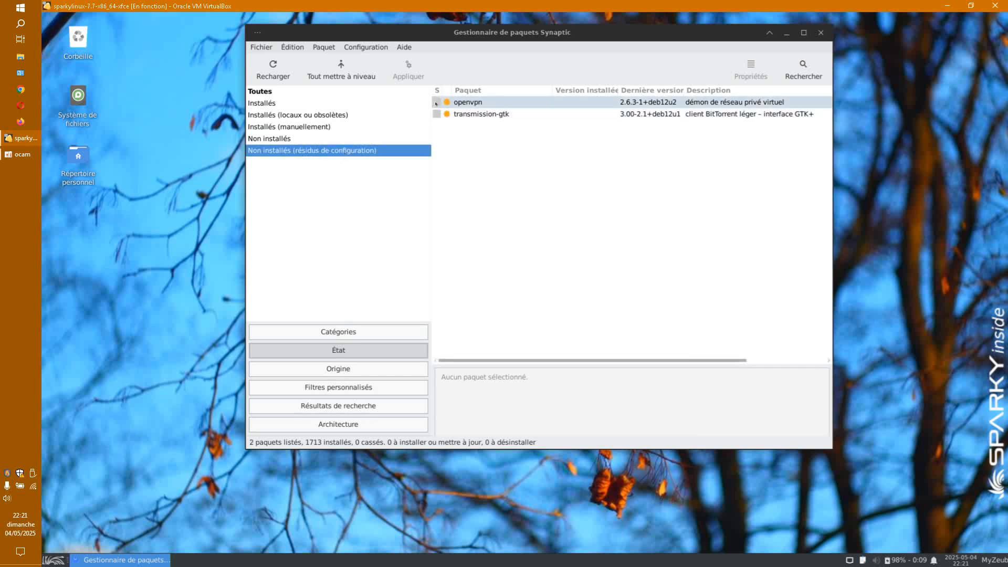
click(436, 103)
click(506, 178)
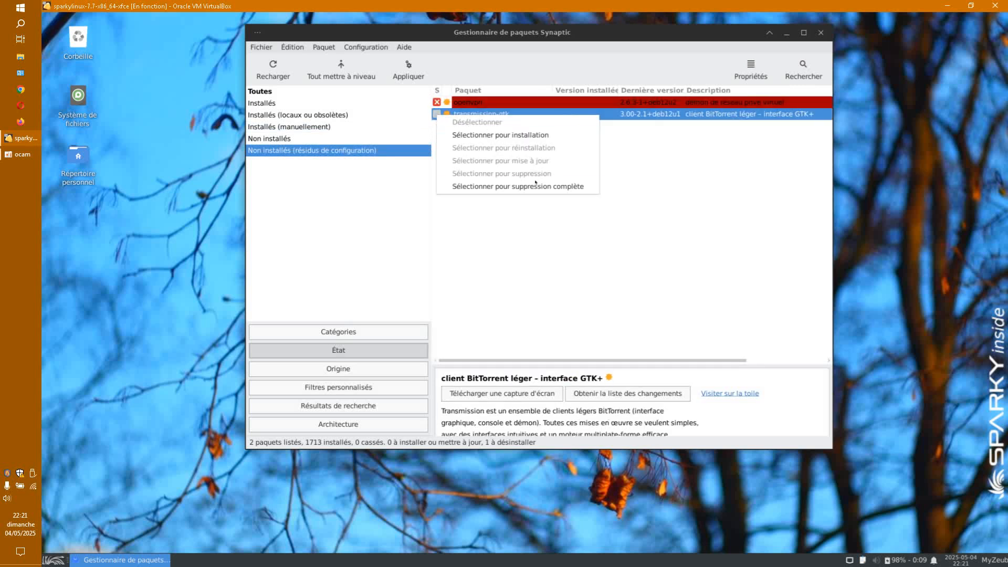
click(534, 186)
click(408, 69)
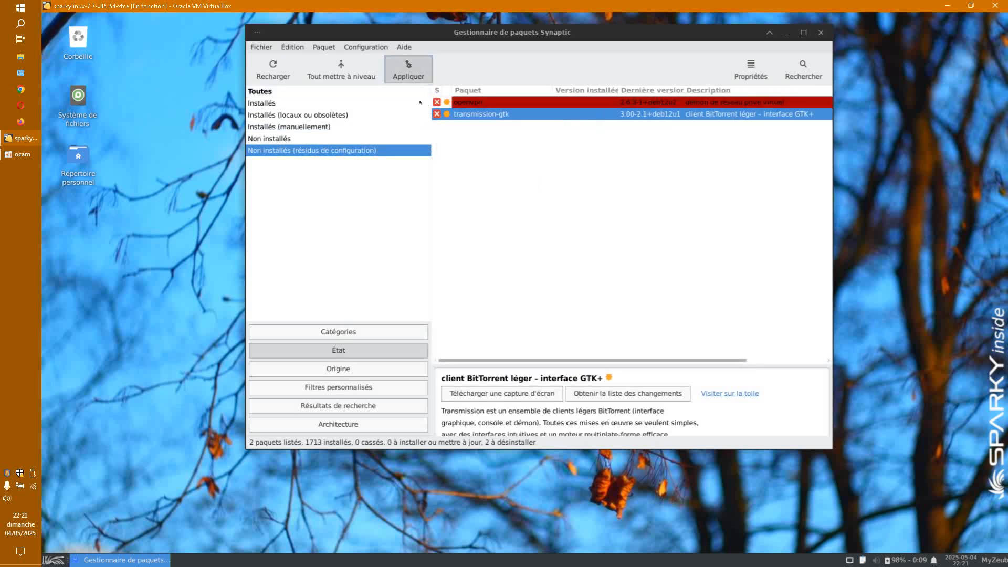
click(706, 351)
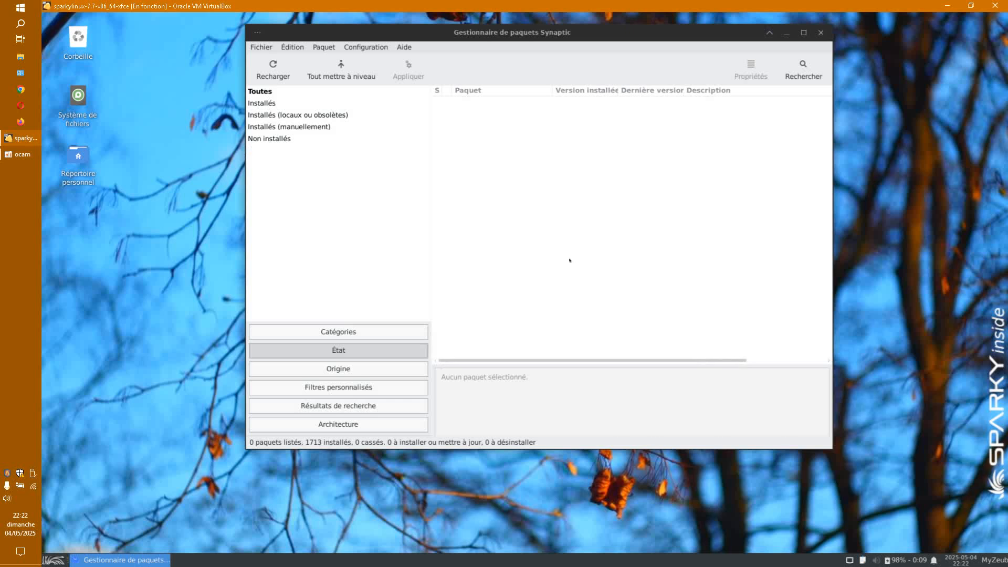
click(278, 67)
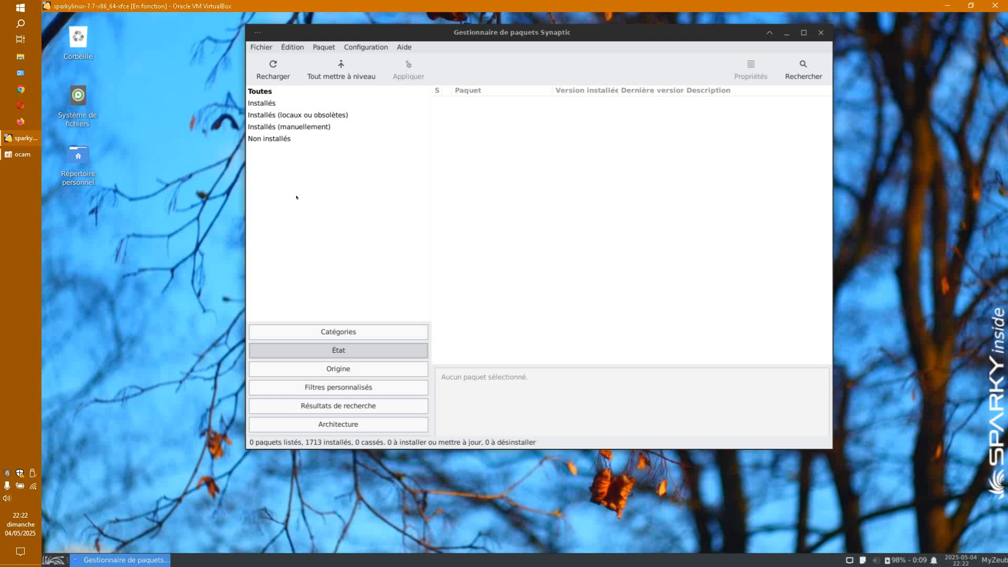
Step: Check the installed Multimedia apps, then search Synaptic for 'olive video'
click(53, 559)
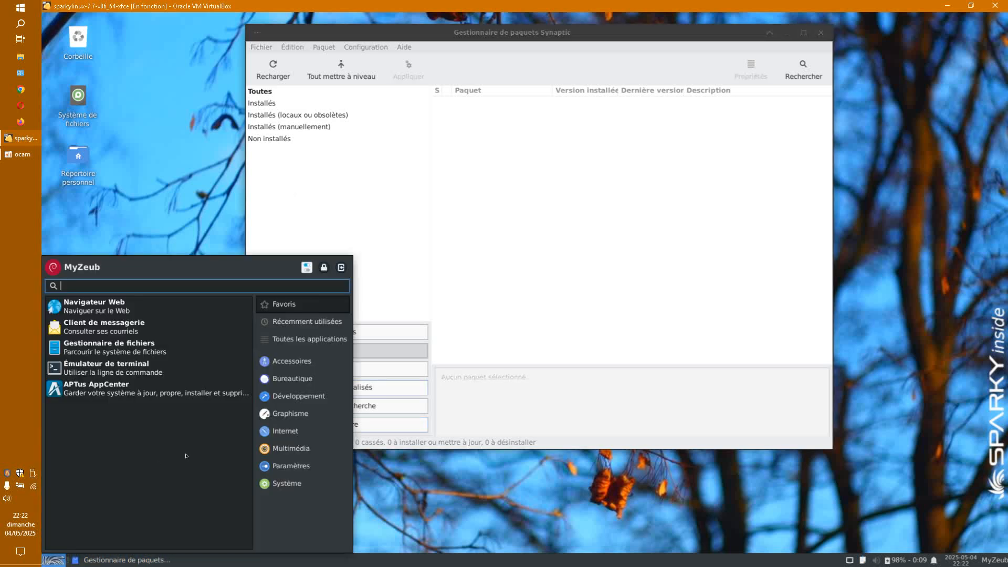
click(269, 452)
click(545, 237)
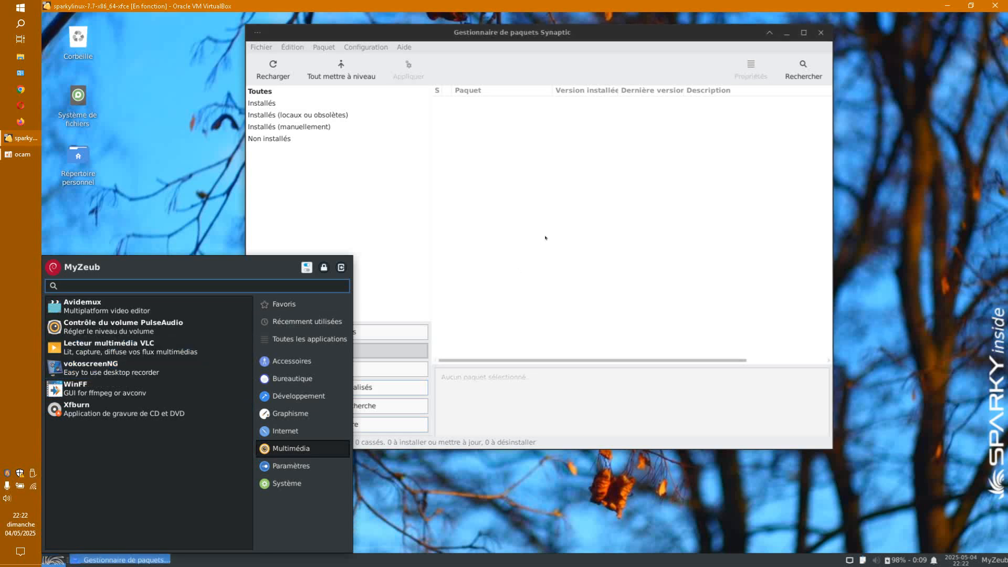
click(803, 68)
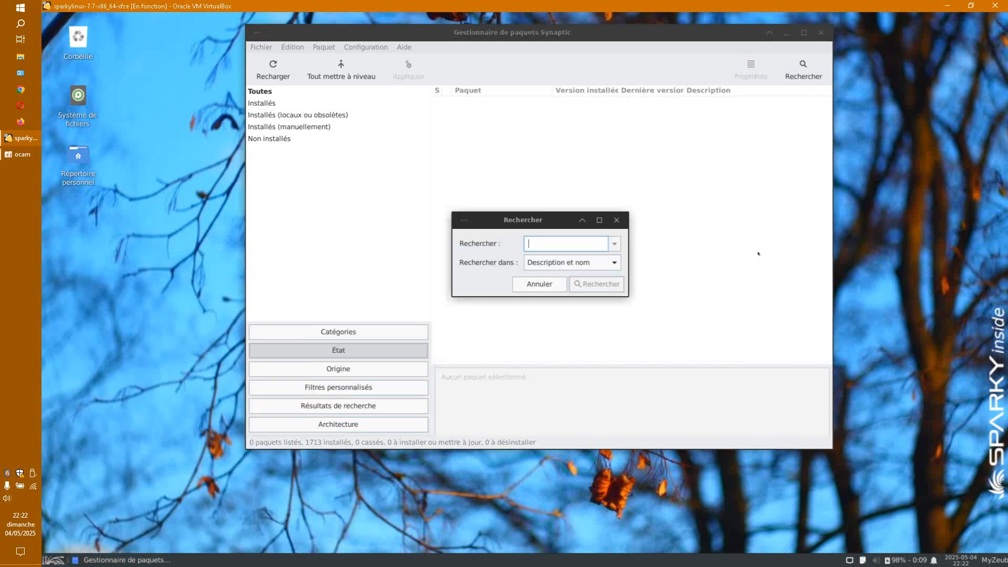
text(olive video)
key(Return)
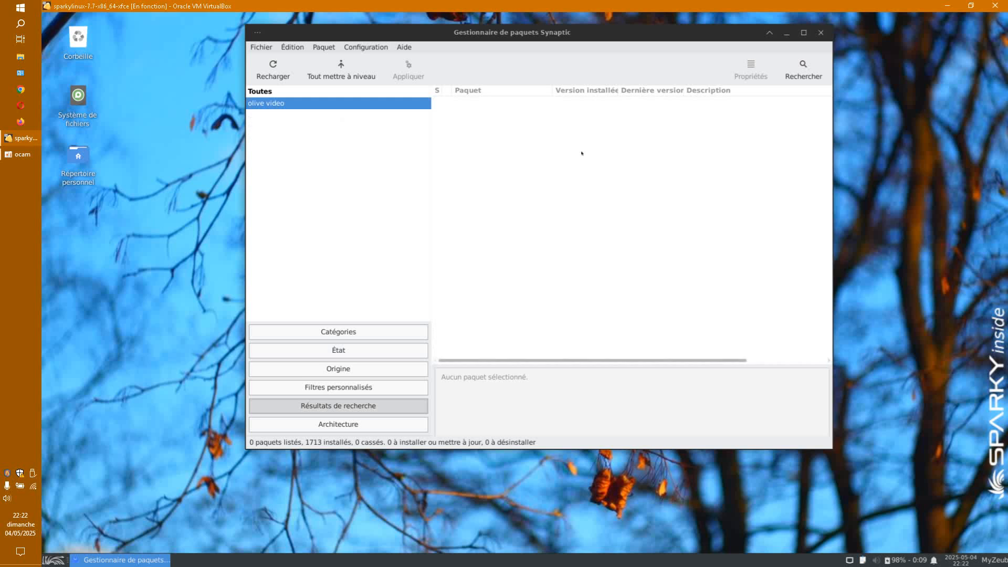
Step: Reopen the search and shorten the 'olive video' search term
click(803, 69)
click(569, 242)
key(BackSpace)
key(BackSpace)
Step: Search 'olive', mark olive-editor with its dependencies for installation, and apply
click(587, 284)
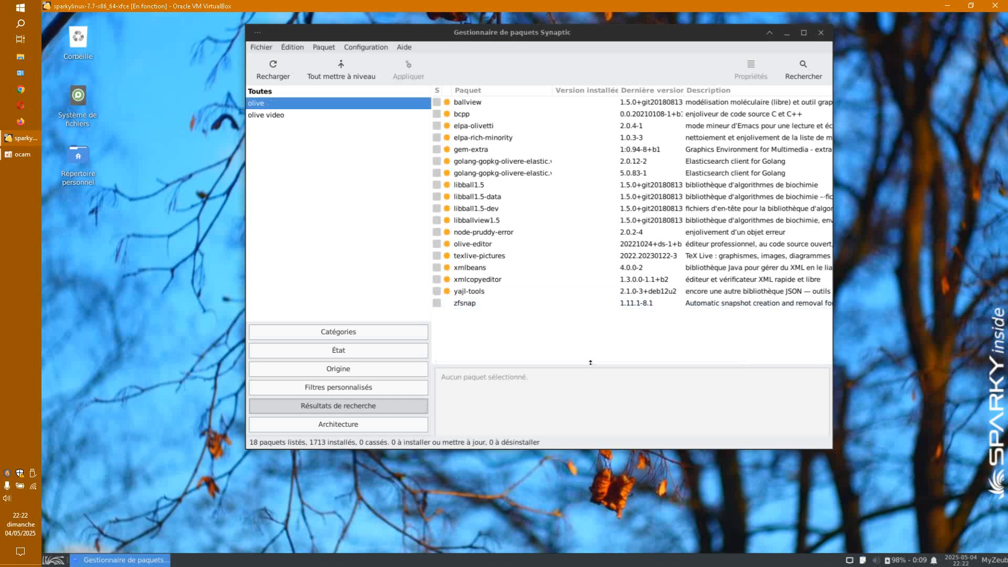
click(473, 245)
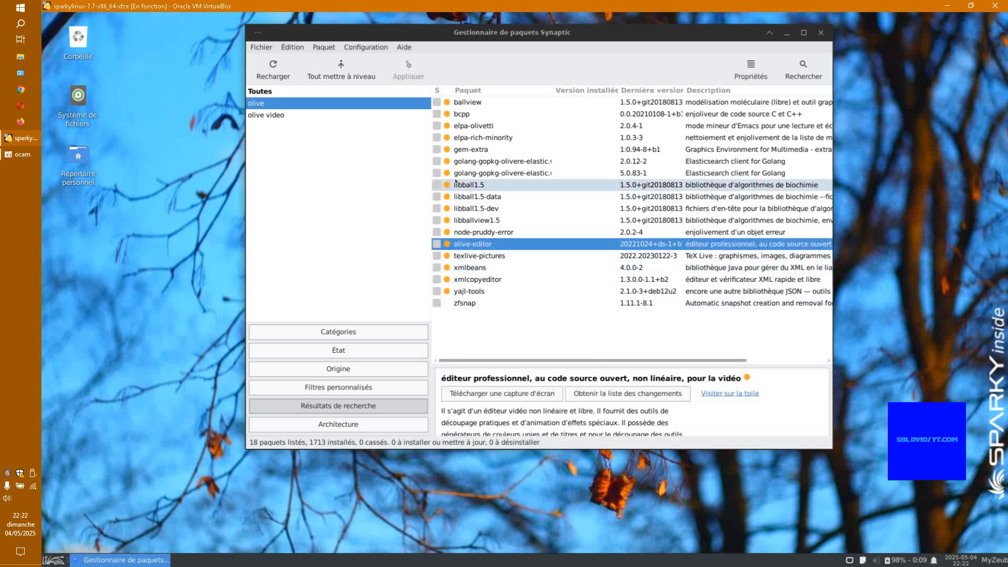
right_click(479, 243)
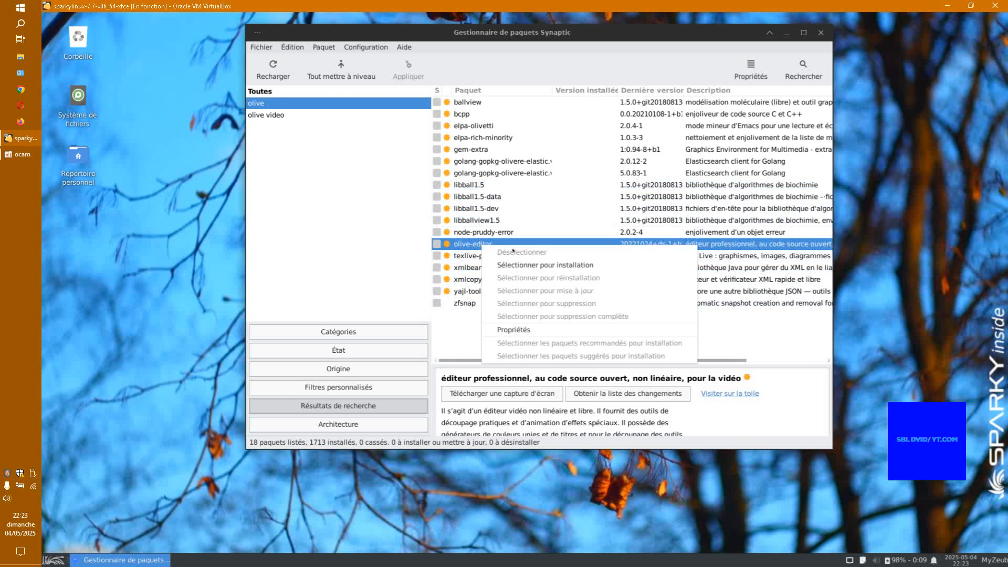
click(525, 262)
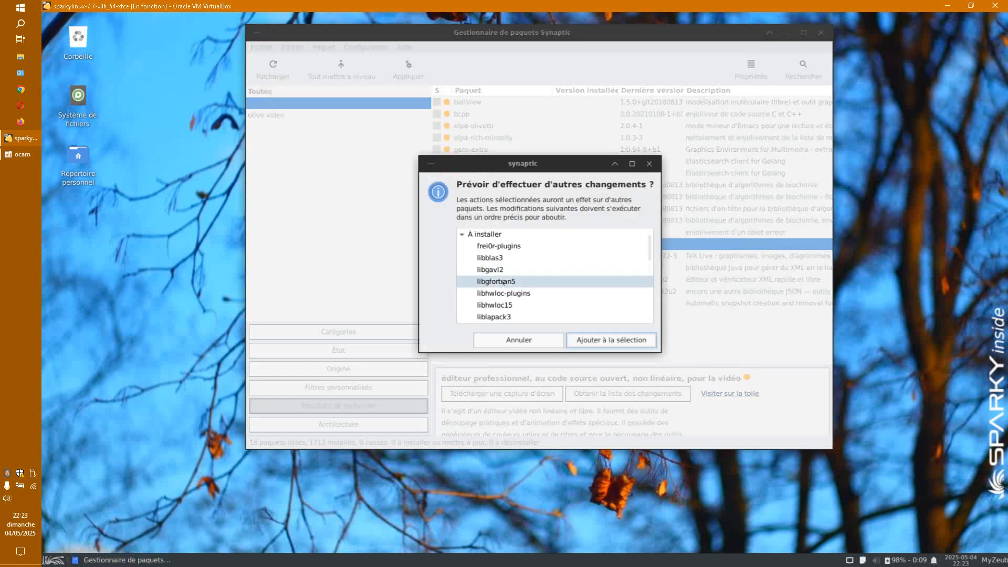
click(584, 339)
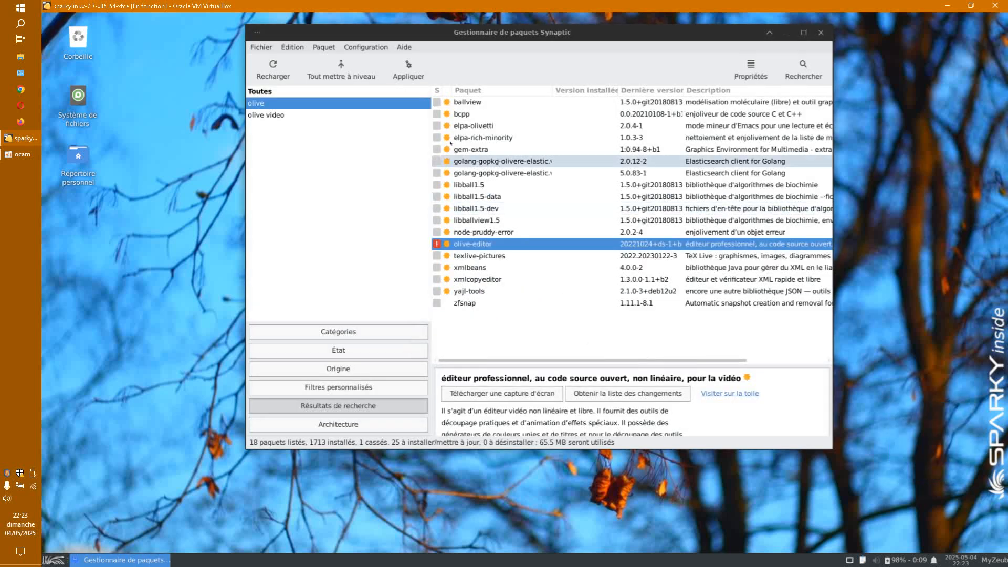
click(409, 69)
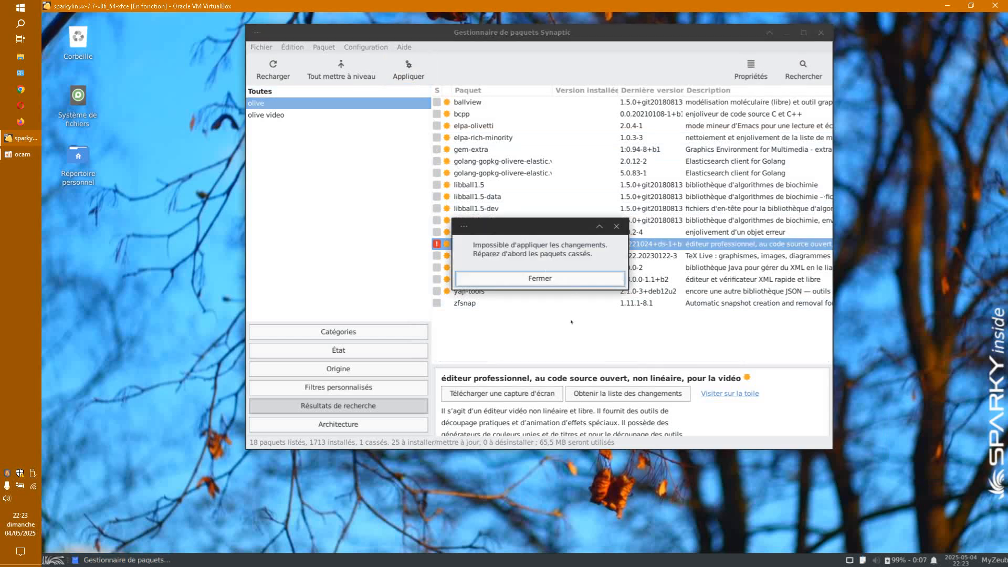
Step: Dismiss the broken-packages error, reload the package lists, and close the download and dependency errors
click(510, 285)
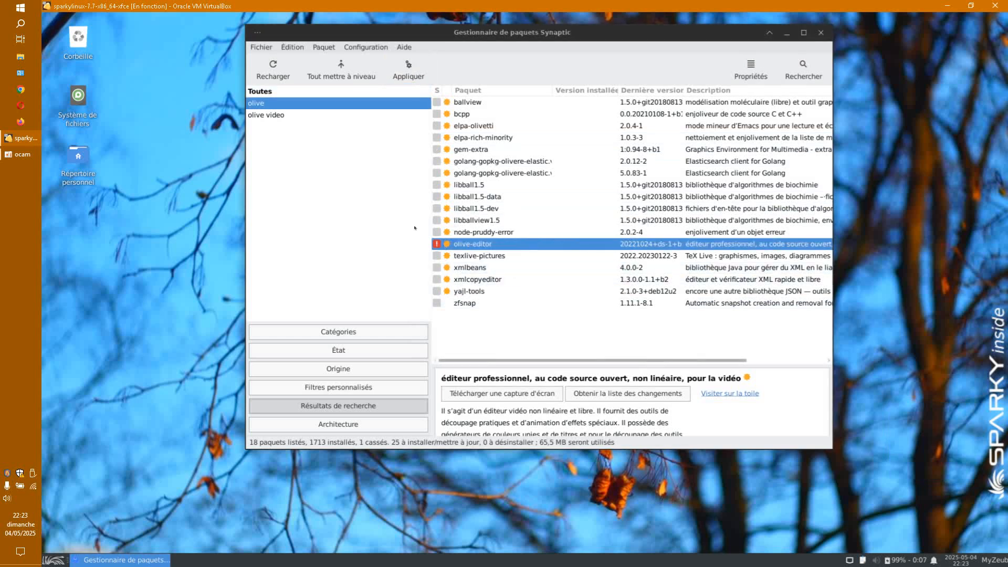
click(273, 68)
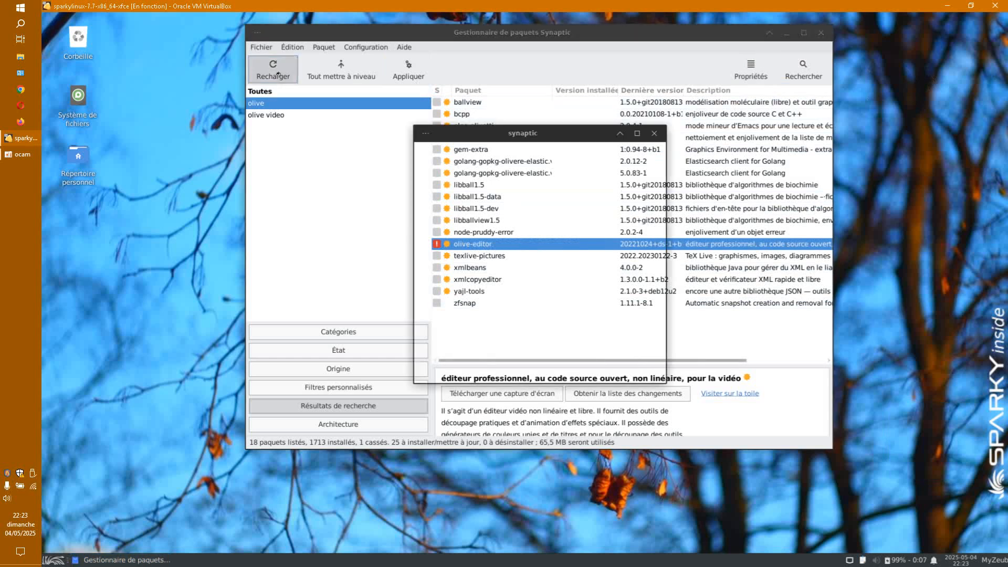
click(621, 369)
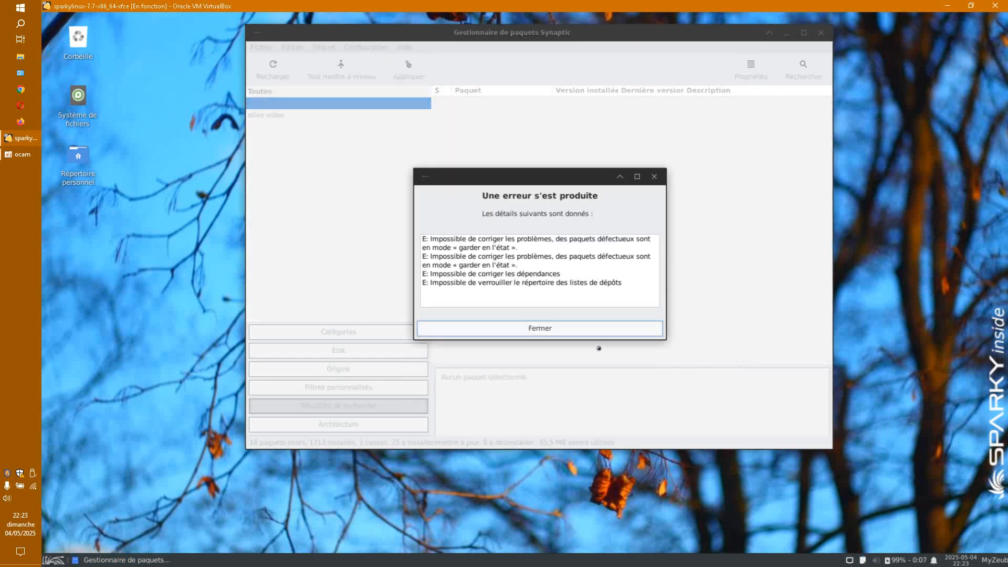
click(589, 332)
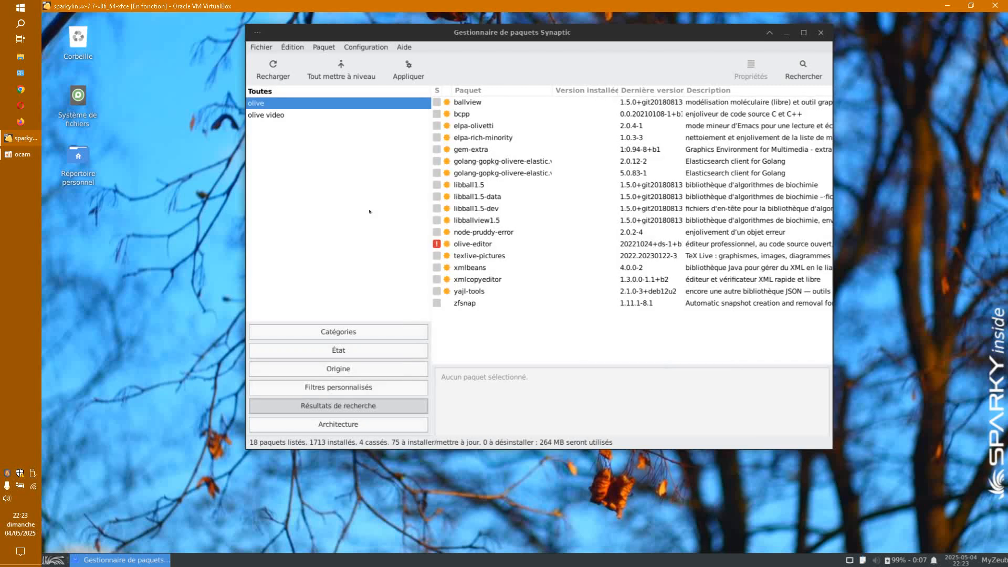
click(393, 330)
Step: Filter by broken dependencies and unmark libopencv-videoio406, libopenimageio2.4, libswscale6 and olive-editor
click(367, 348)
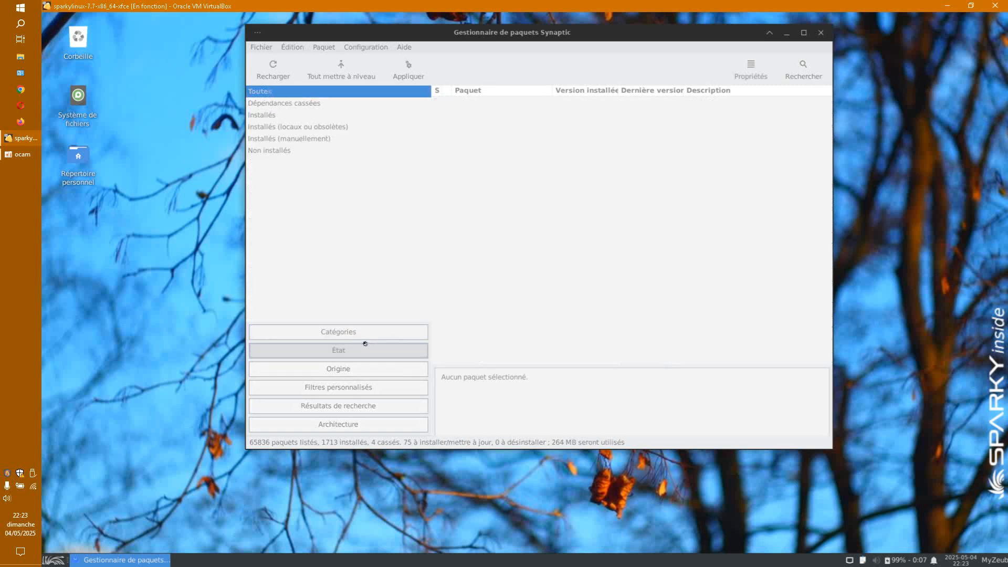
click(305, 103)
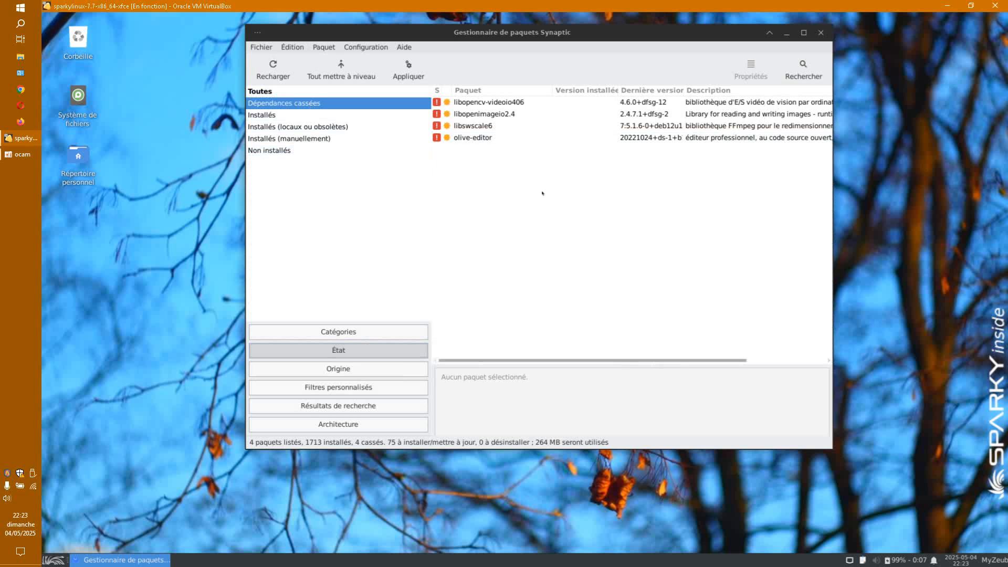
right_click(512, 103)
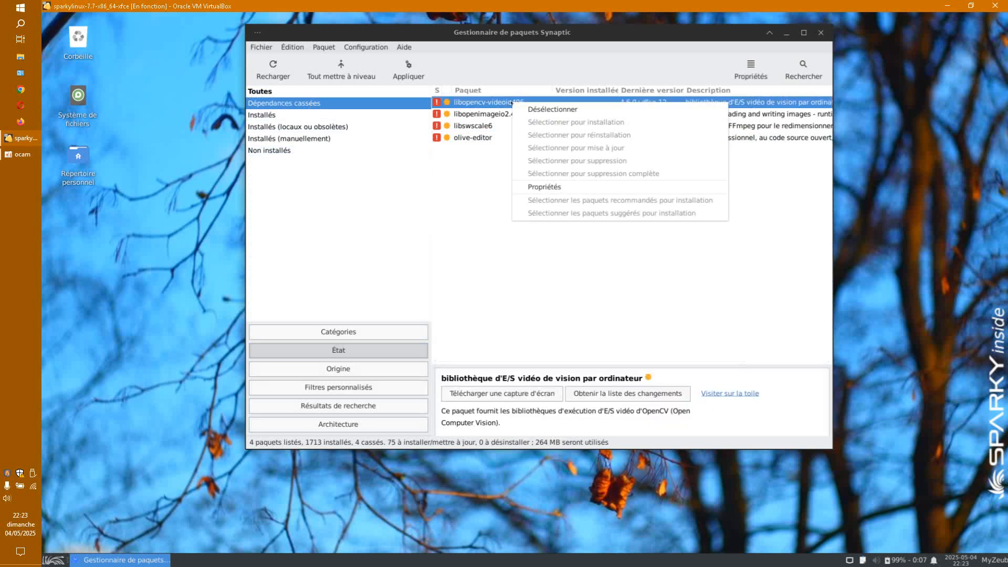
click(531, 109)
right_click(491, 117)
click(530, 123)
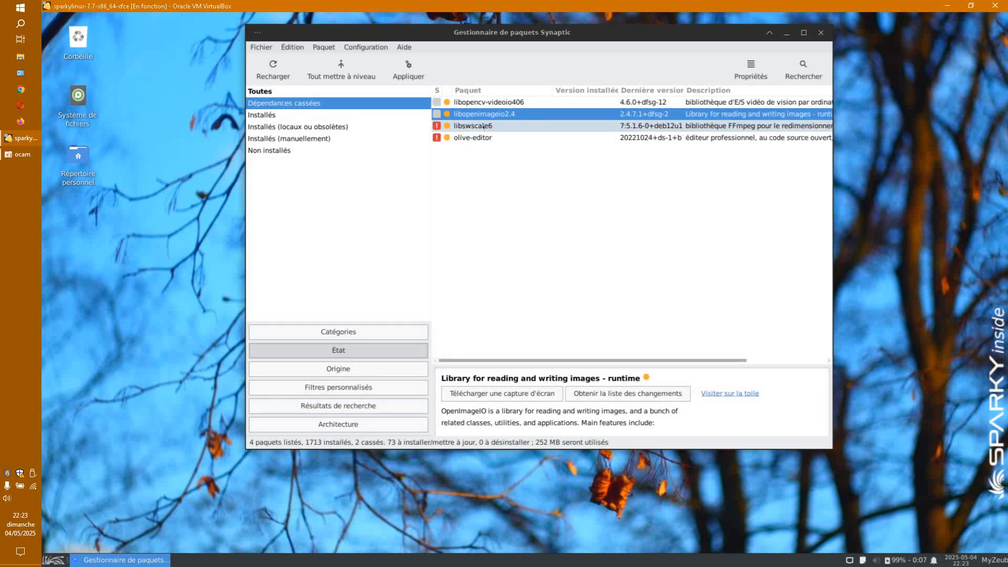
right_click(501, 127)
click(503, 134)
right_click(494, 138)
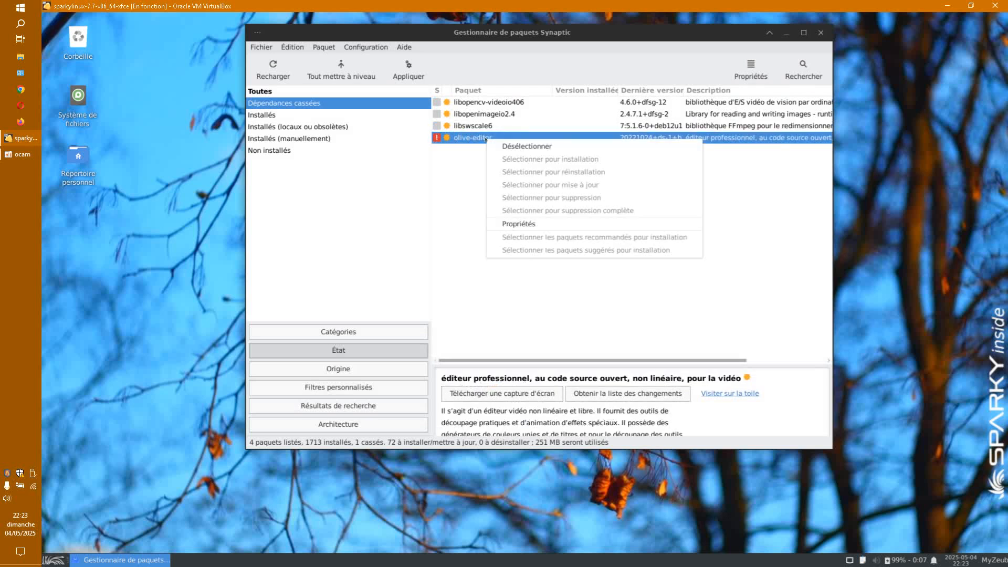
click(519, 146)
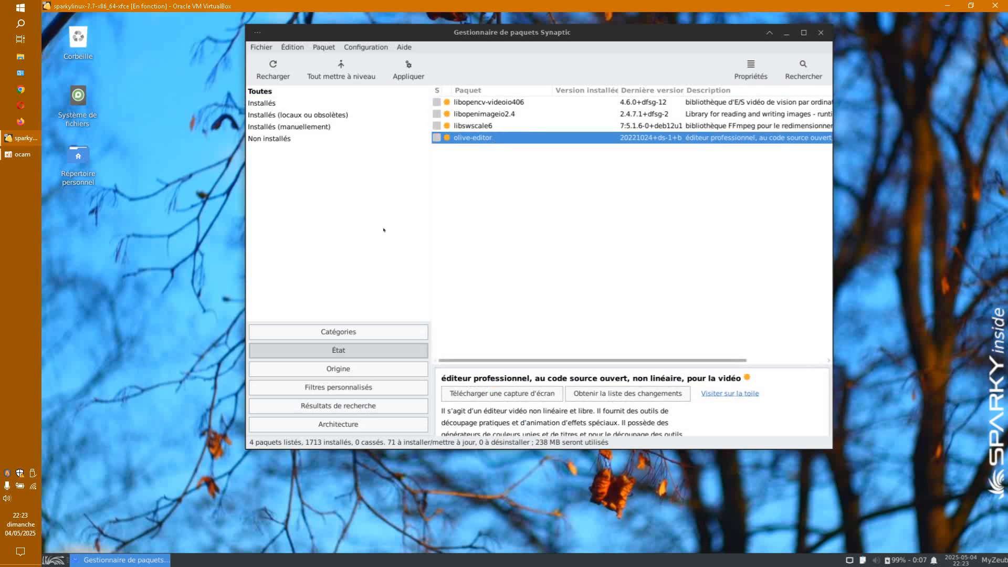
Step: Reload the package lists, dismissing the index download failure and dependency error reports
click(278, 71)
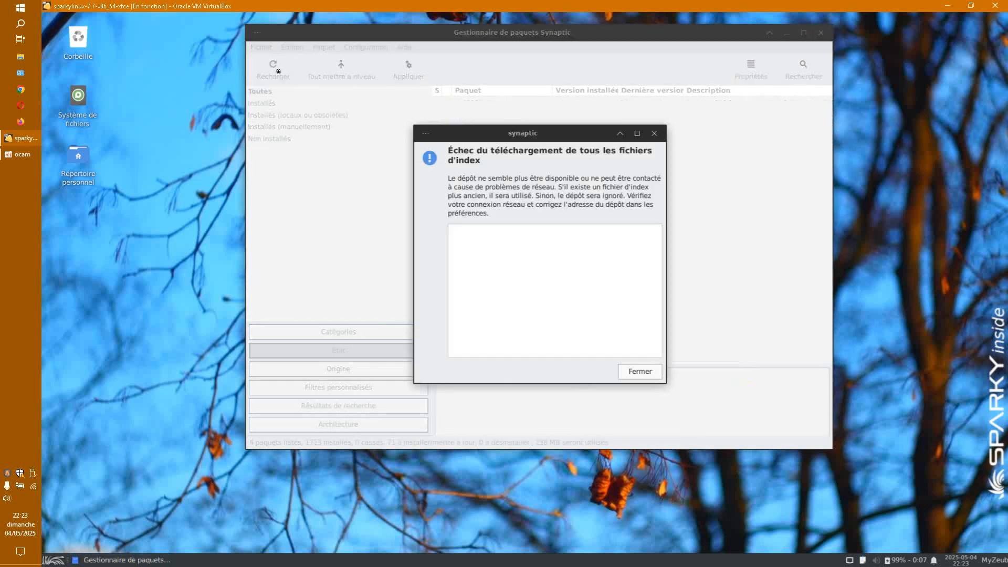
click(641, 372)
click(537, 329)
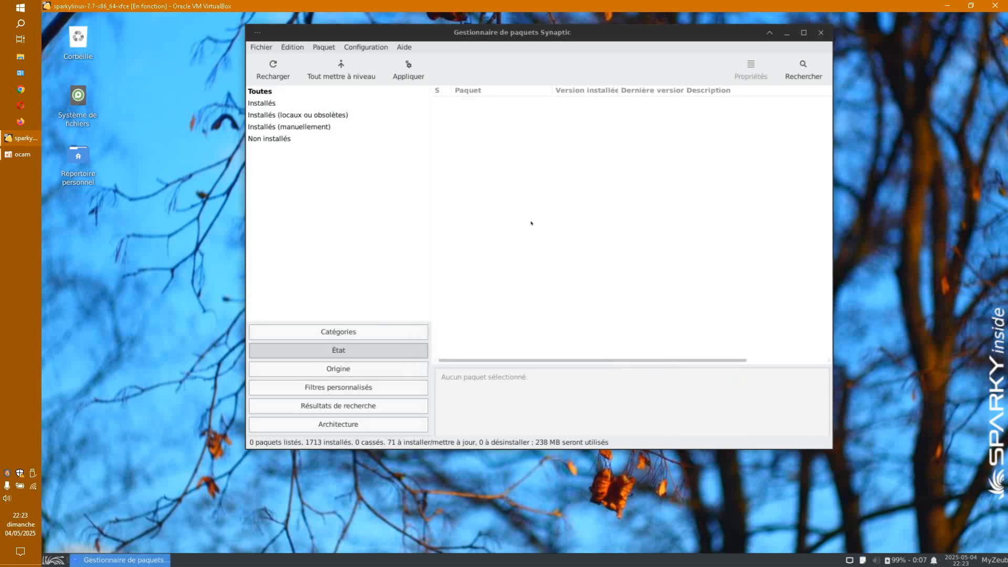
click(355, 357)
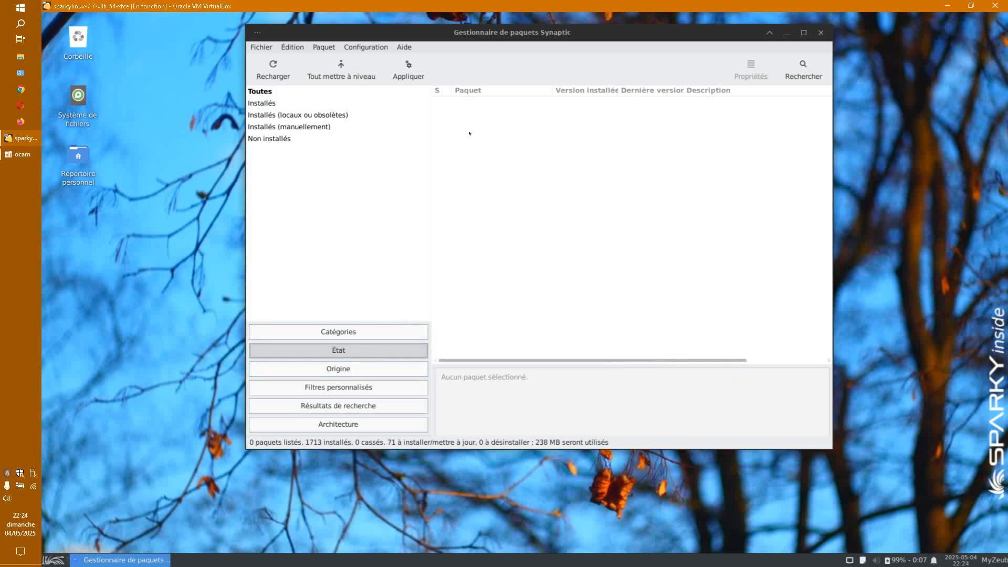
click(803, 68)
Step: Mark olive-editor for installation from the 'olive' search results
click(606, 282)
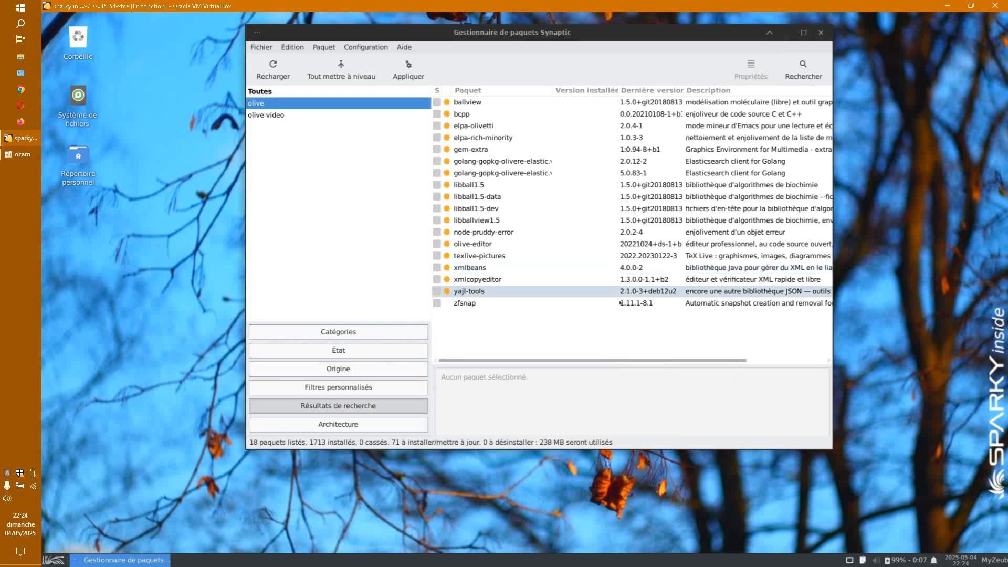
click(436, 245)
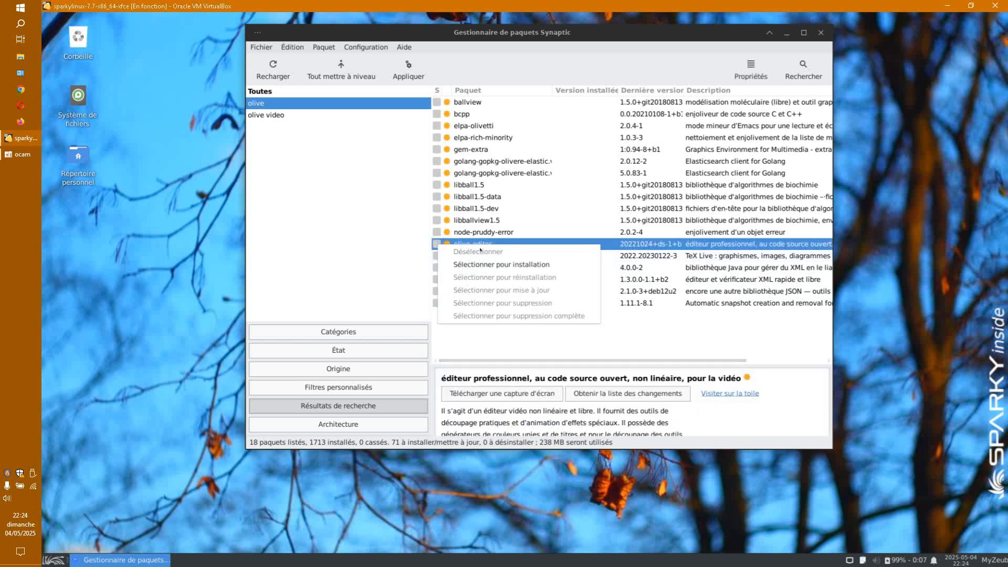
click(485, 264)
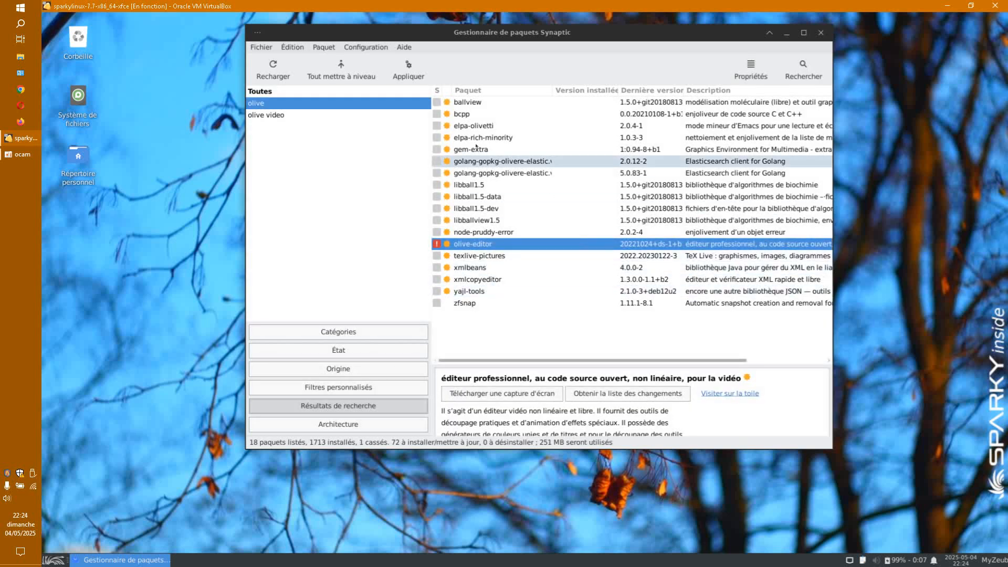
Step: Try applying, dismiss the broken-packages error, and quit Synaptic discarding pending changes
click(408, 68)
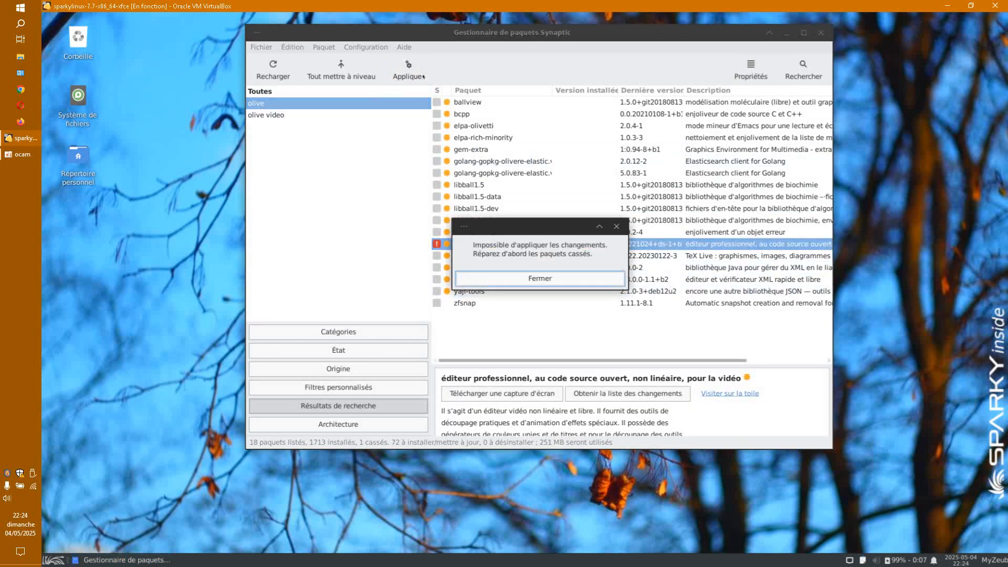
click(559, 280)
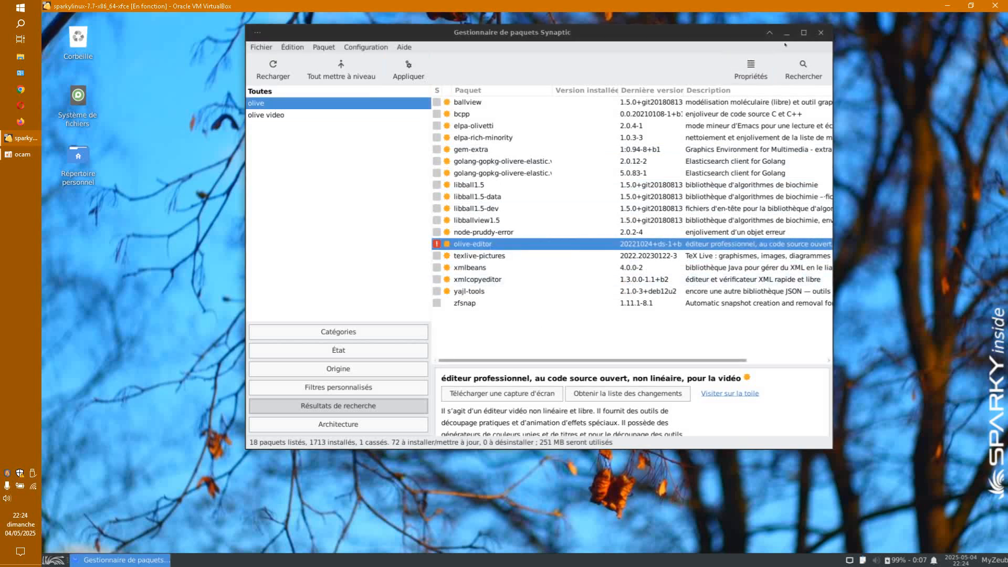
click(821, 33)
click(740, 279)
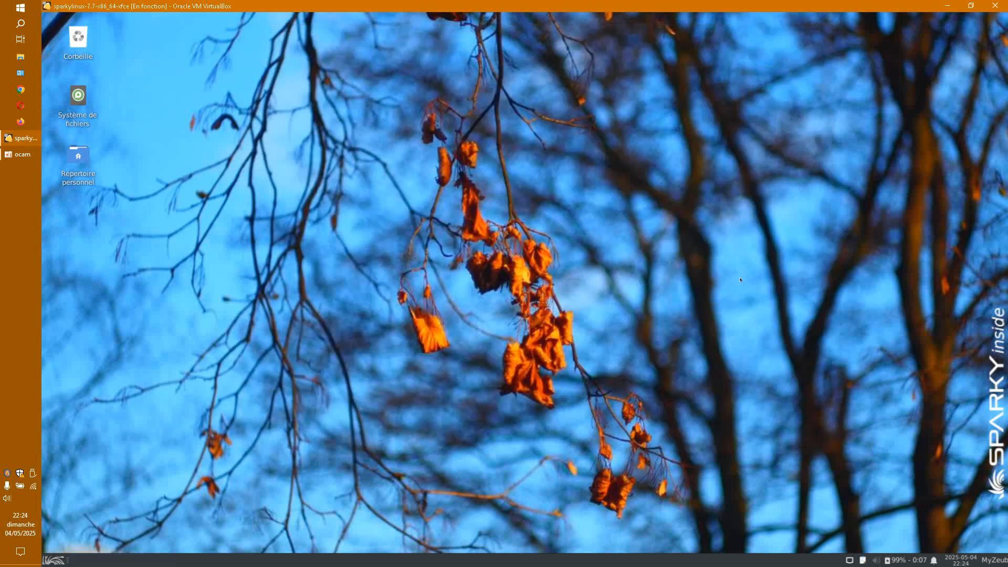
Step: Launch Synaptic from the Whisker menu's Système category as administrator and open its search dialog
click(54, 560)
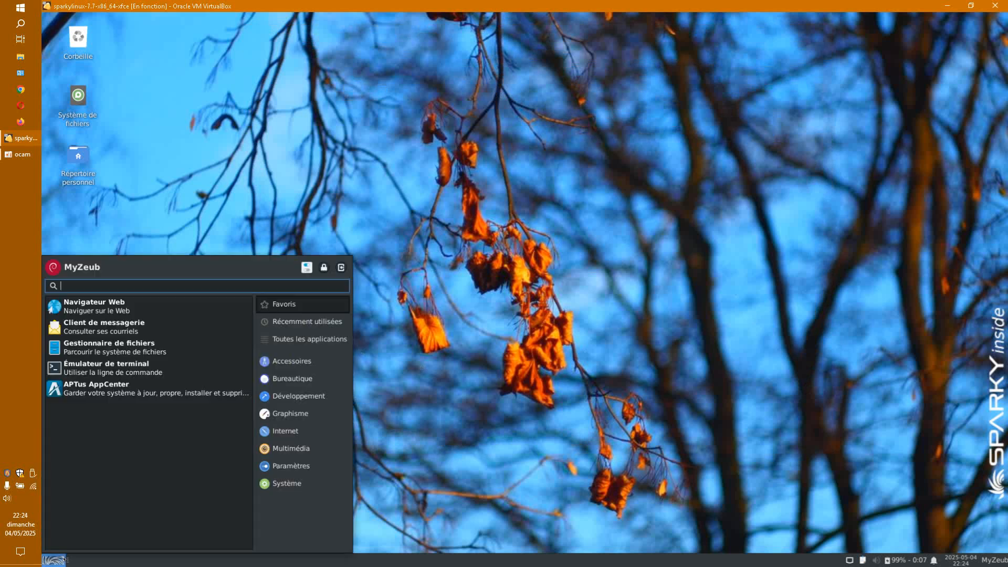
click(269, 483)
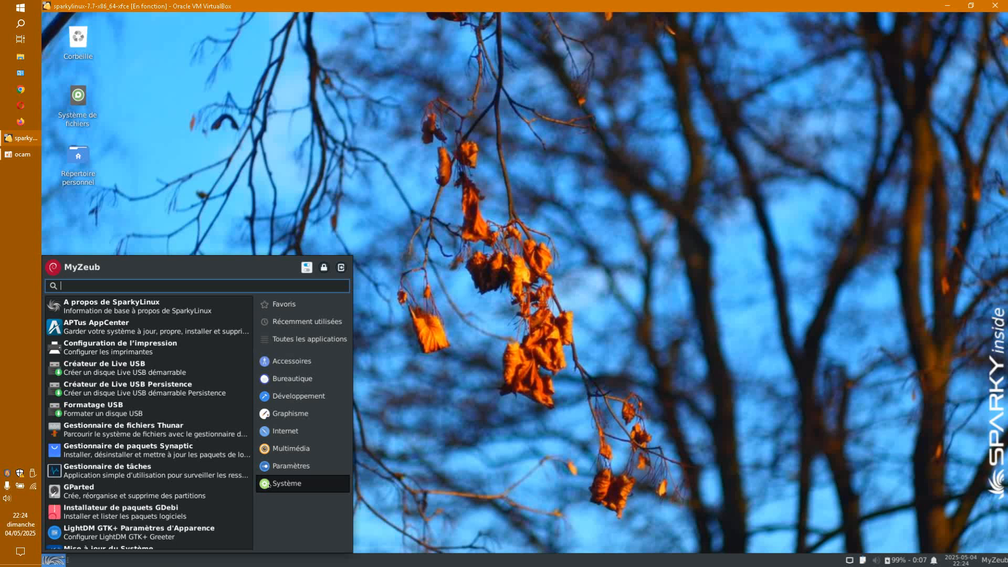
click(152, 450)
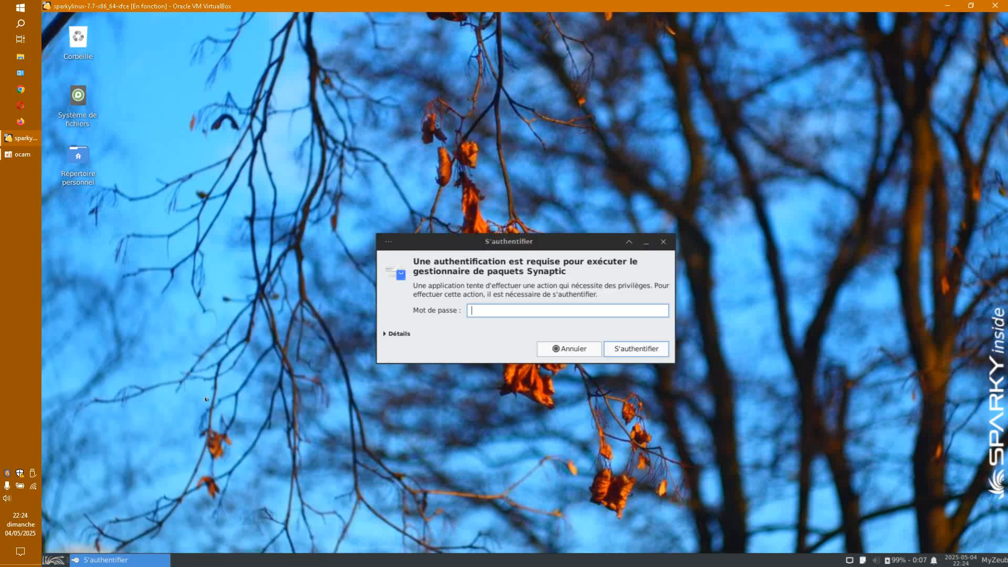
key(Return)
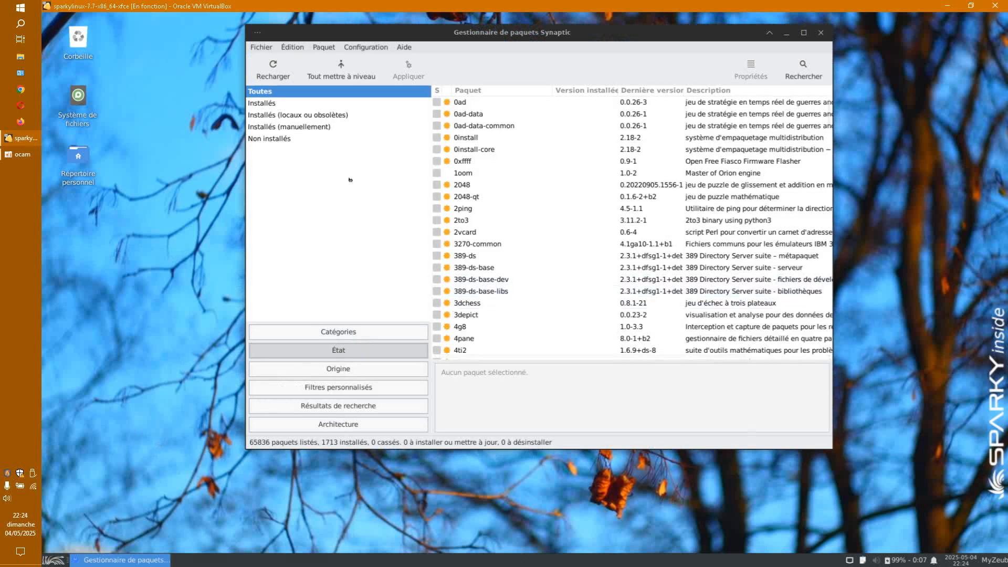
click(788, 74)
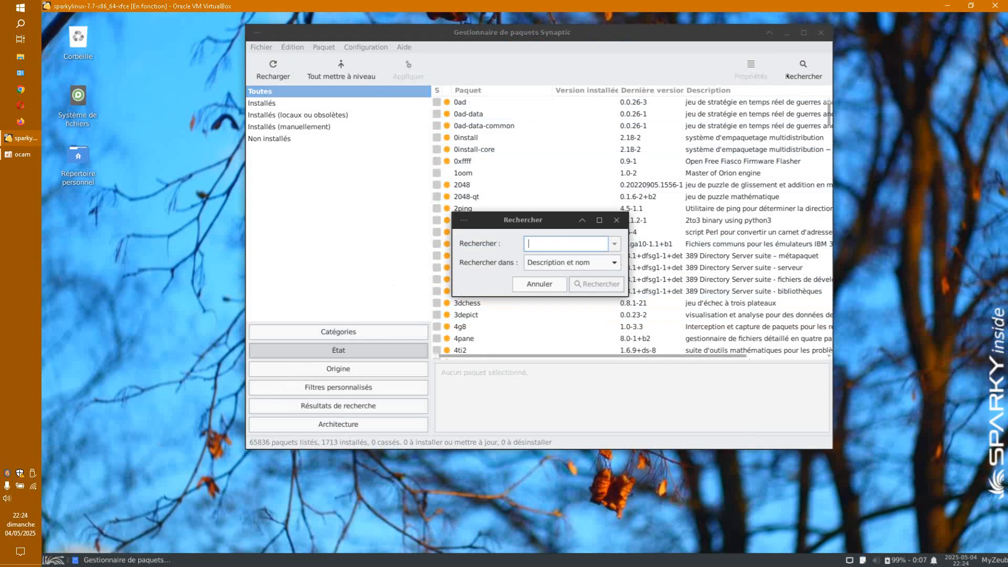
Step: Search for 'olive' and mark olive-editor for installation, accepting its extra dependencies
text(olive)
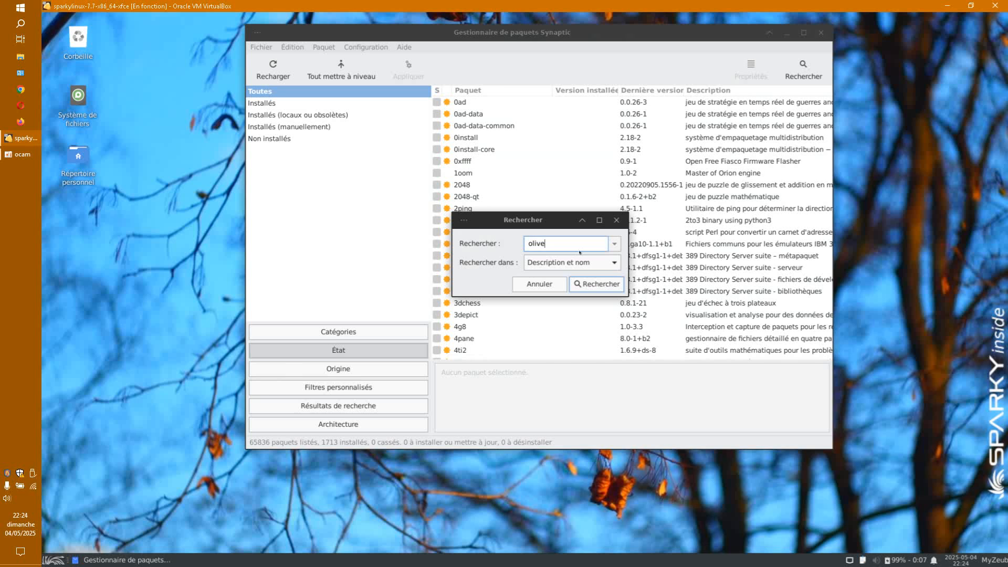
click(597, 284)
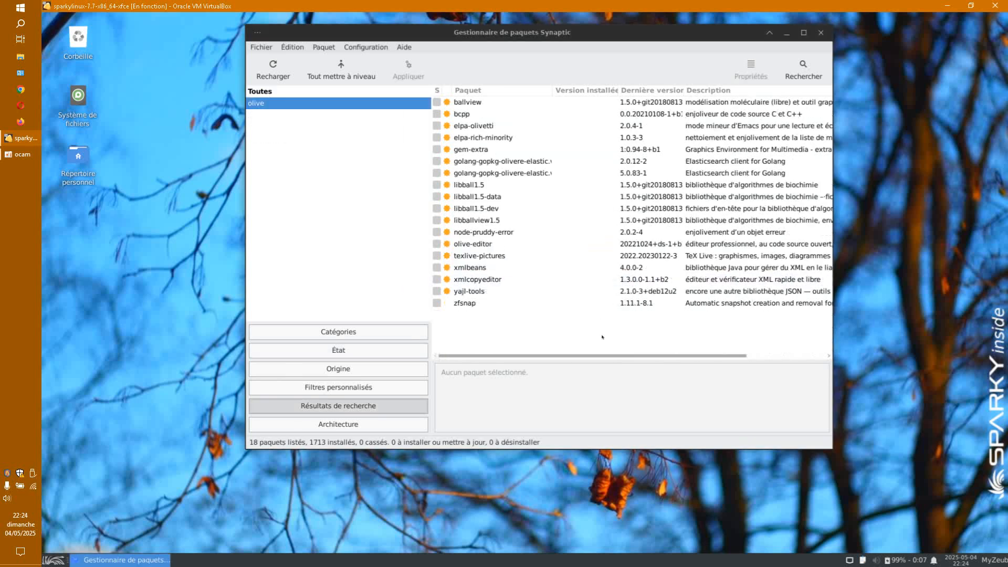
click(440, 247)
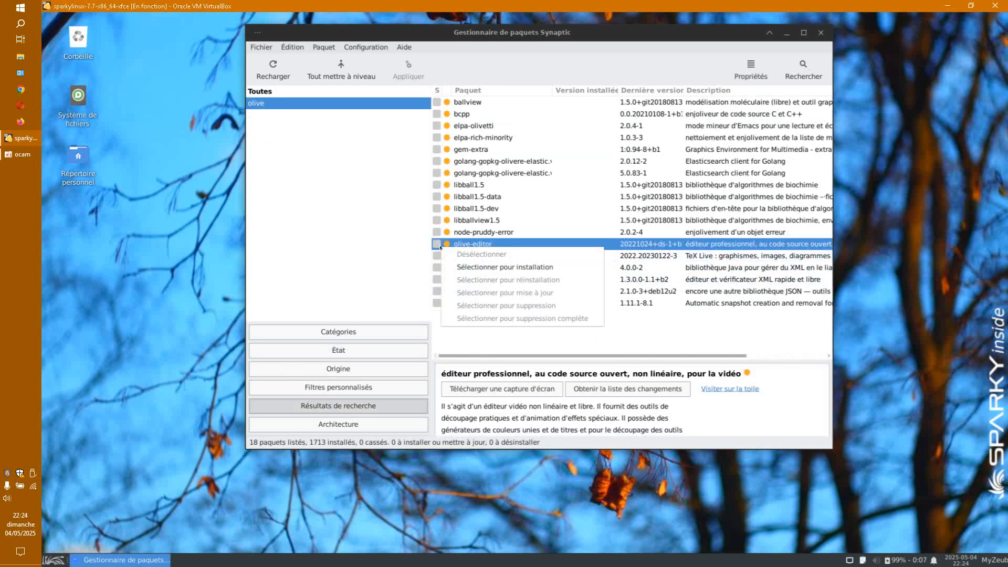
click(466, 266)
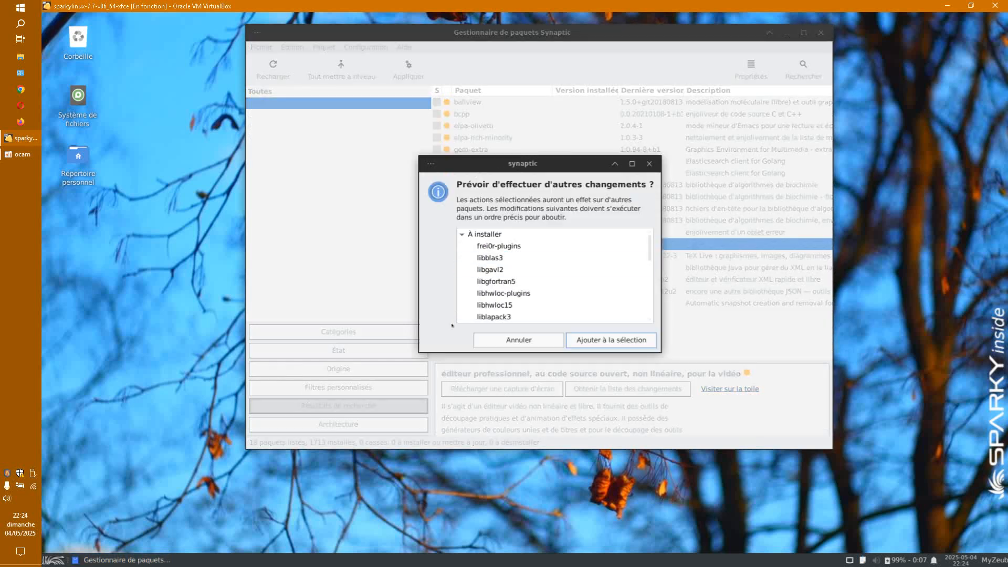
click(593, 339)
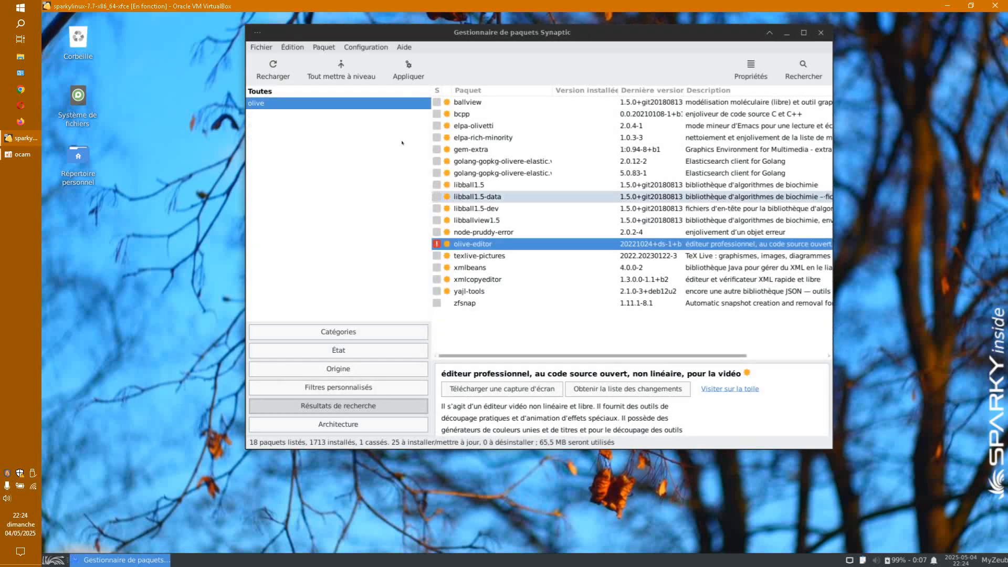
Step: Apply the olive-editor install, dismiss the broken-packages error, and quit discarding the selection
click(409, 69)
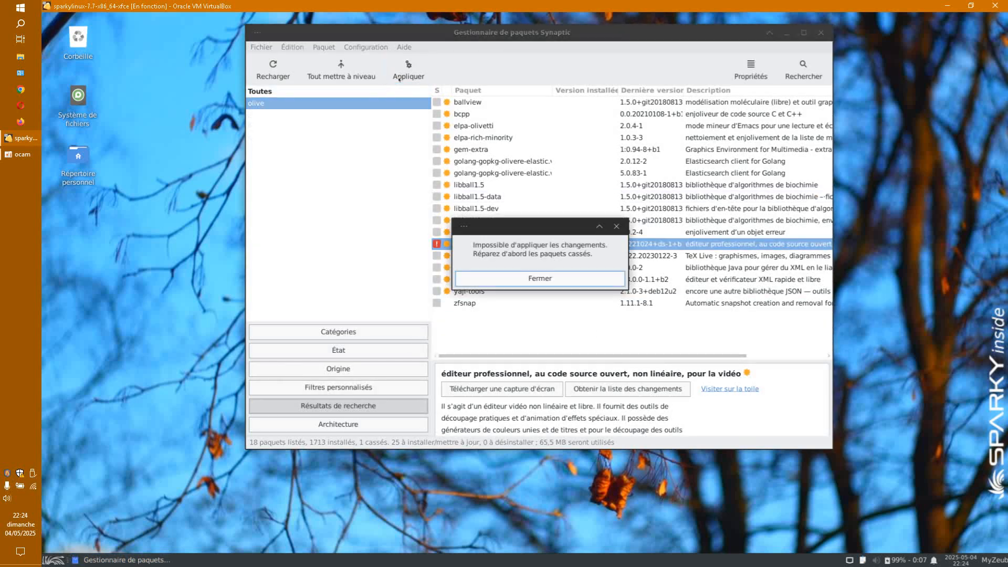
click(559, 278)
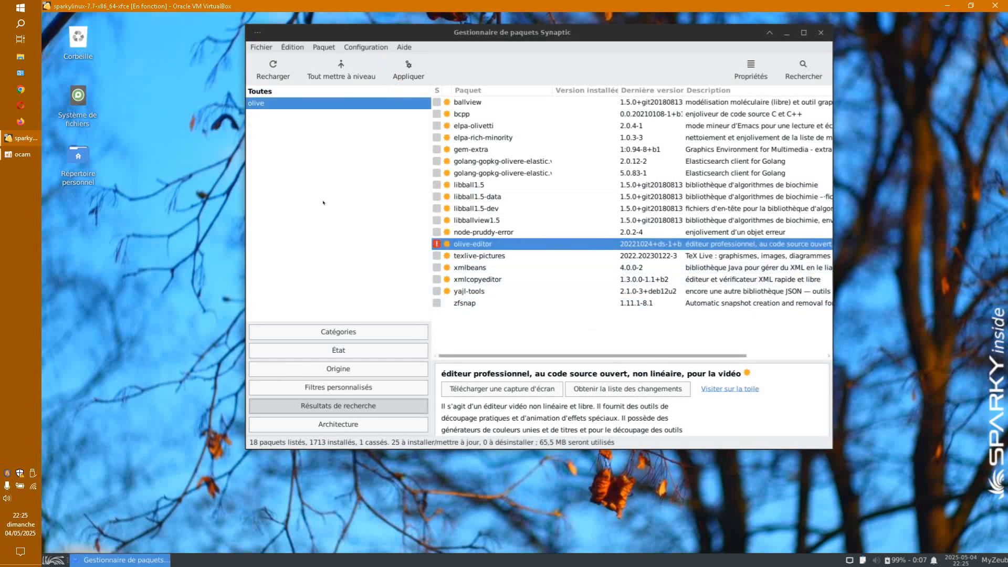
click(820, 32)
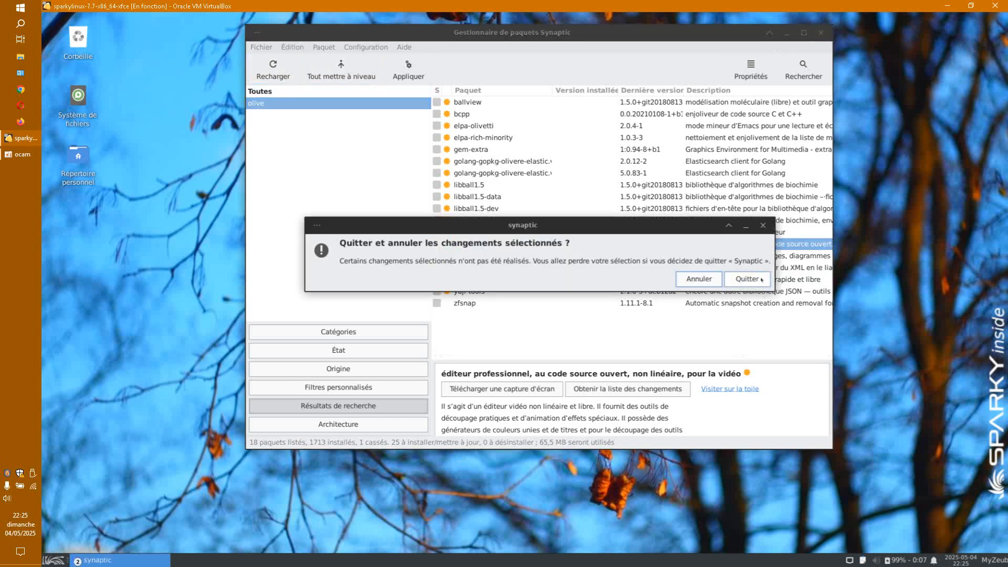
click(755, 285)
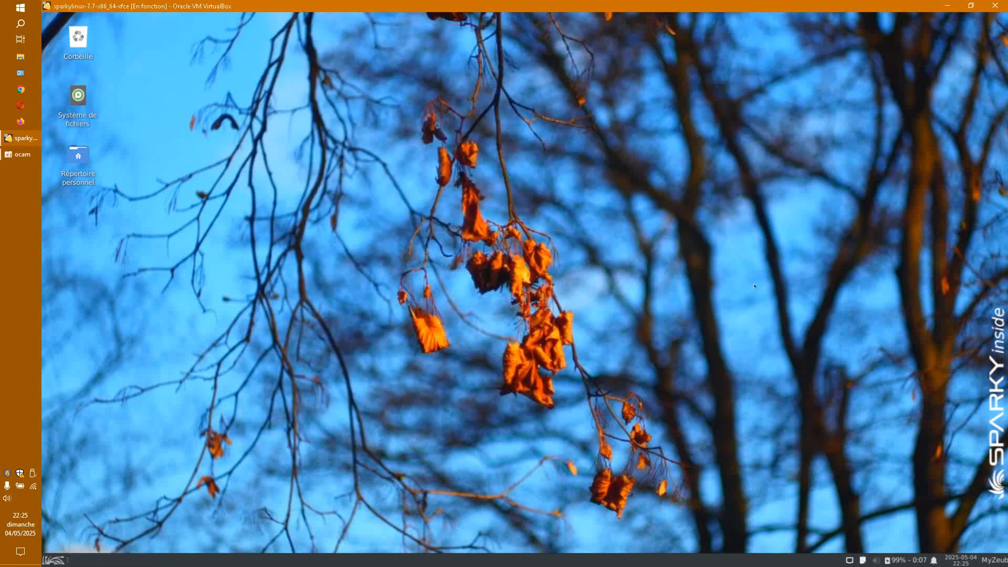
Step: Relaunch Synaptic from Whisker menu > Système with administrator rights and reload the package information
click(53, 559)
click(273, 483)
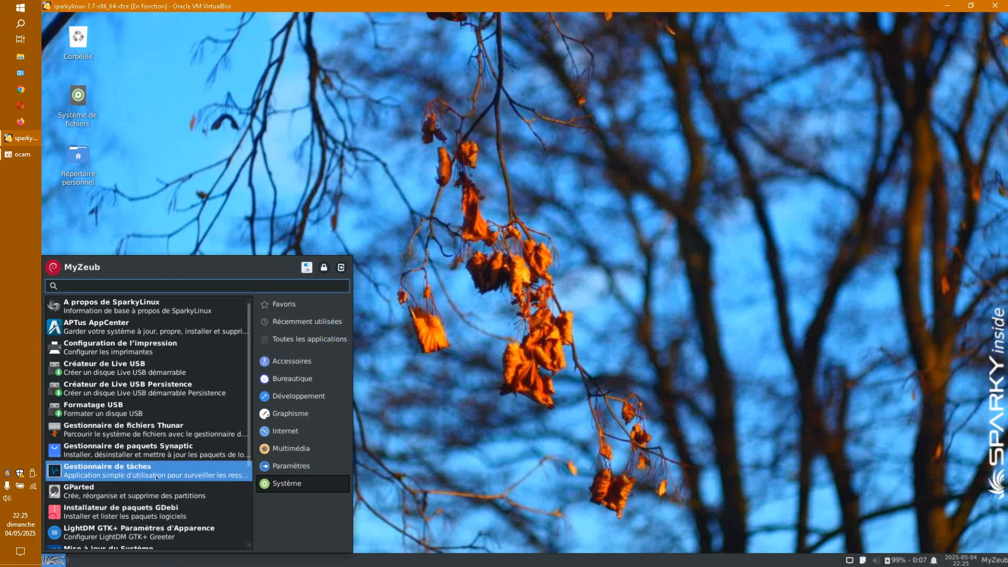
click(160, 455)
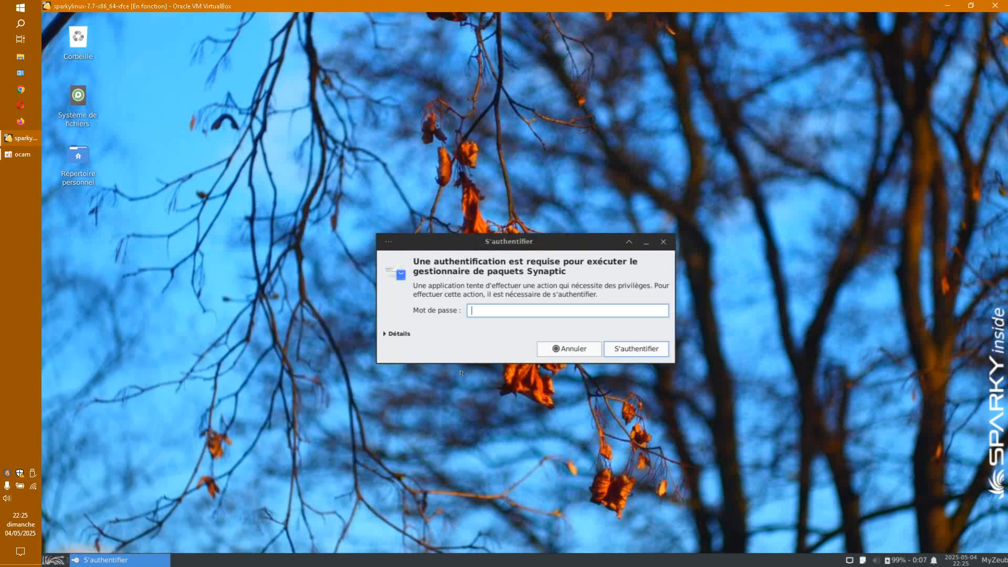
key(Return)
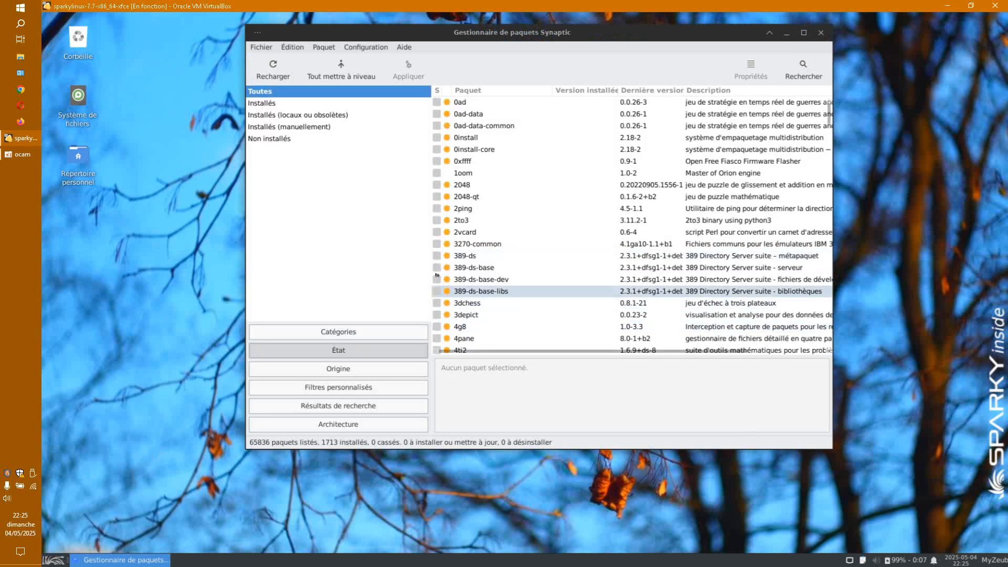
click(270, 73)
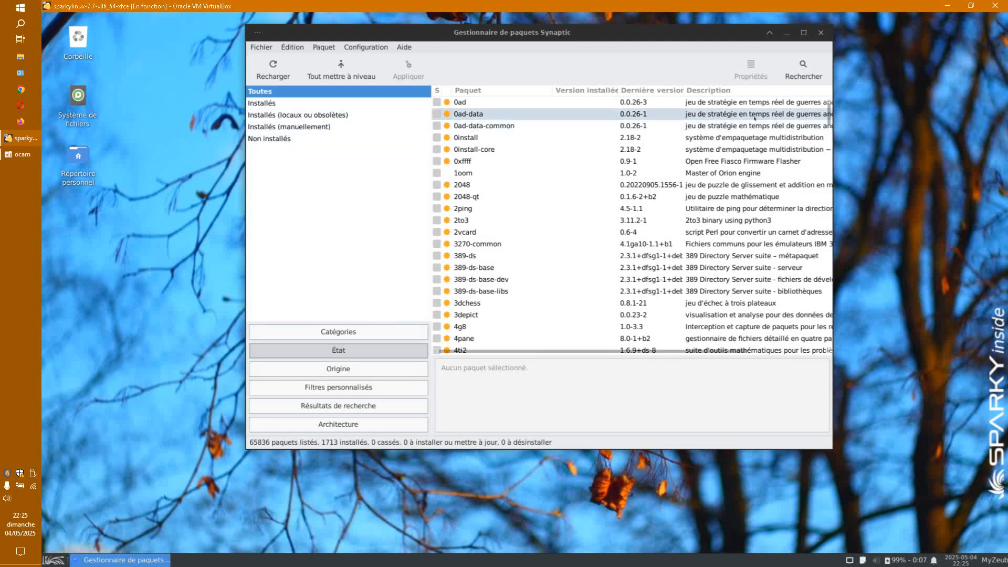
Step: Search for shotcut and mark it for installation, accepting the extra dependencies
click(785, 81)
text(shotcut)
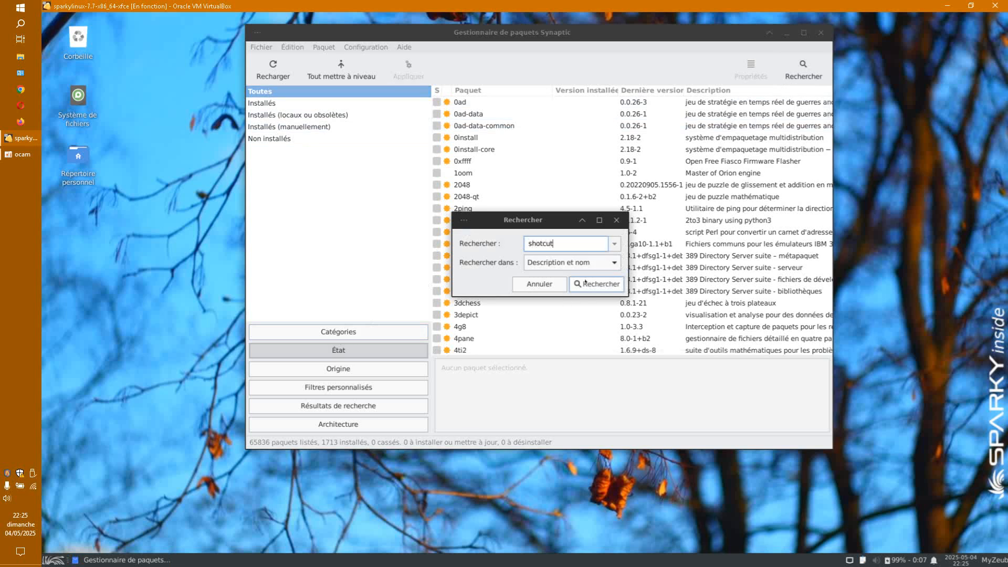
click(585, 282)
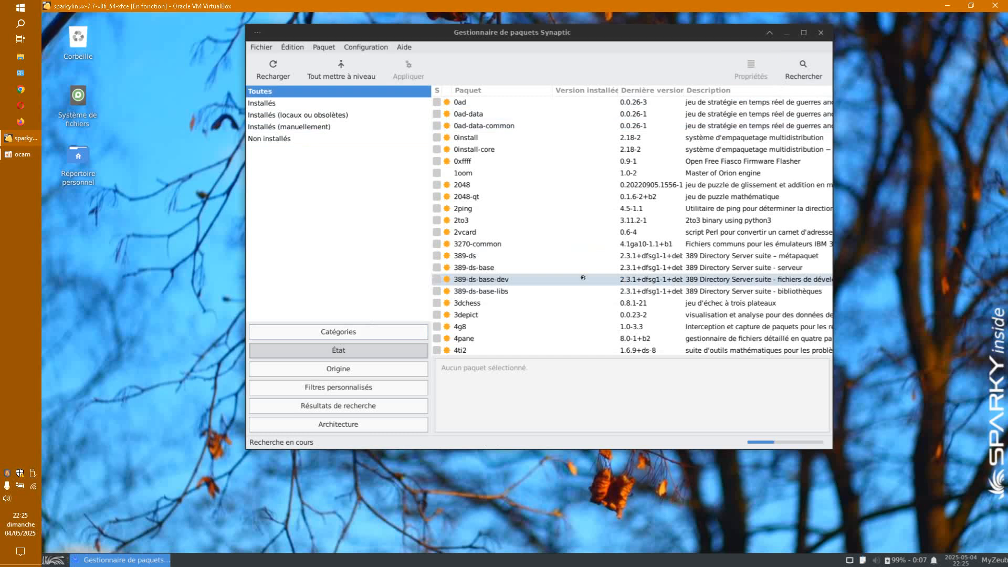
click(437, 102)
click(488, 126)
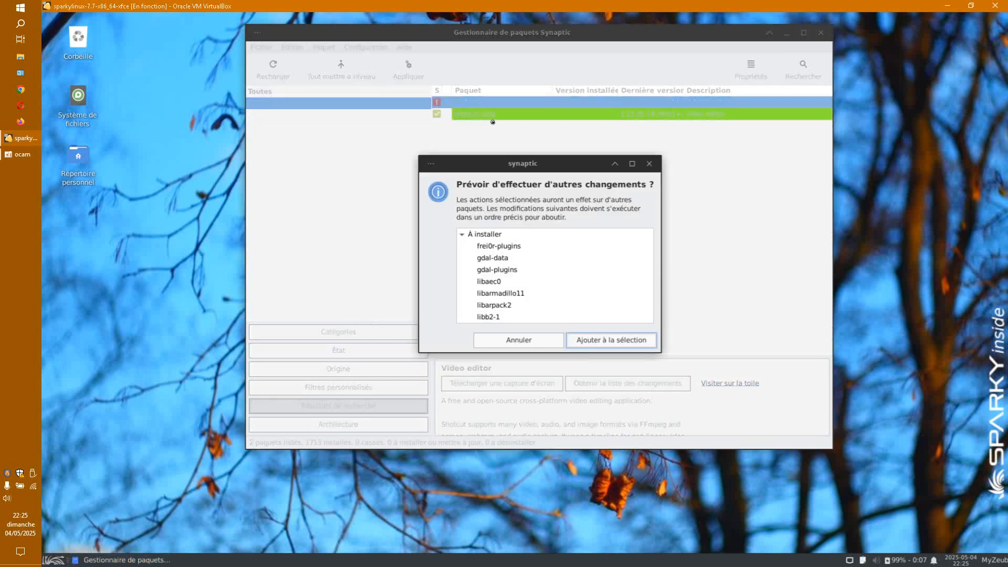
click(624, 340)
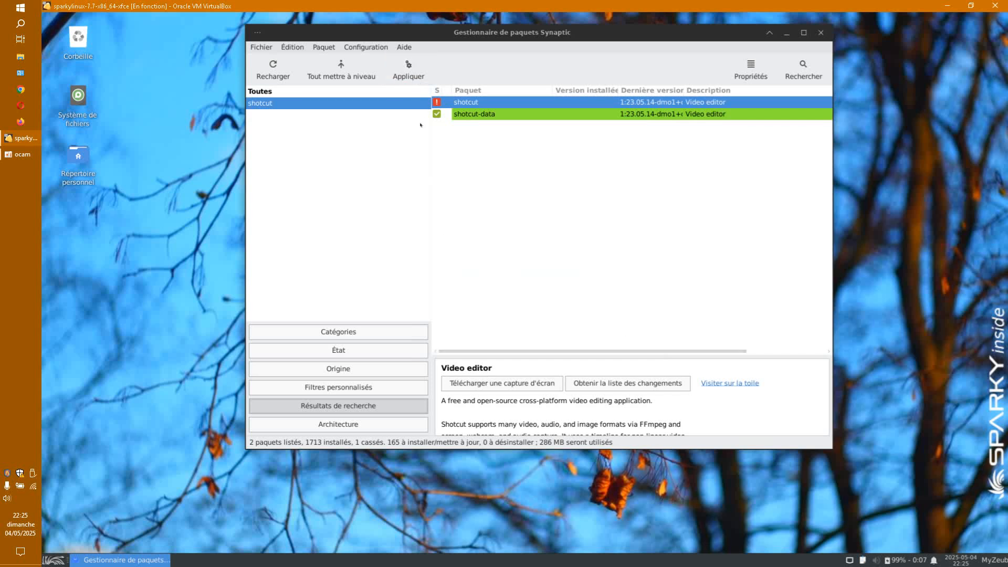
Step: Apply the shotcut install, dismiss the broken-packages error, and close the Synaptic window
click(422, 79)
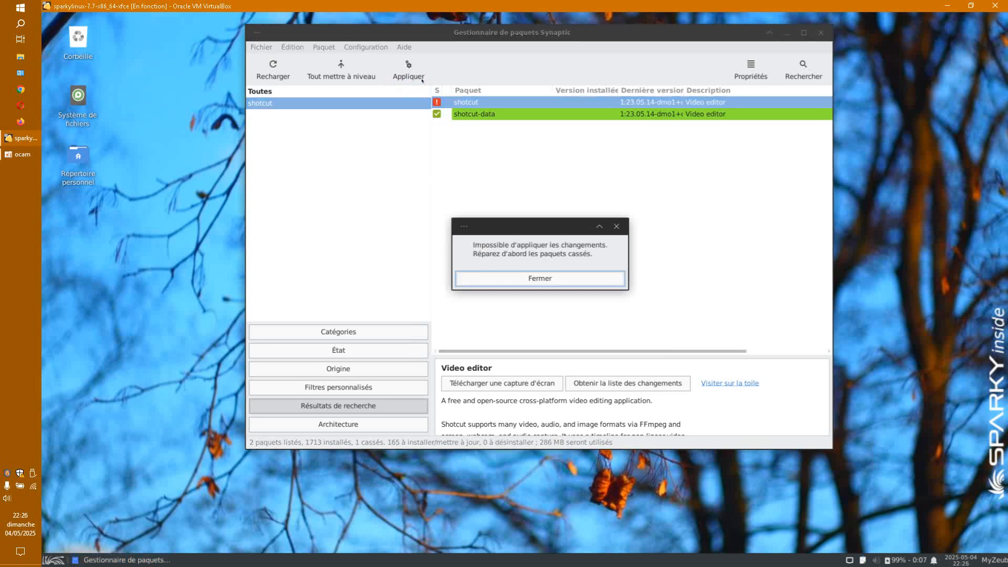
click(574, 274)
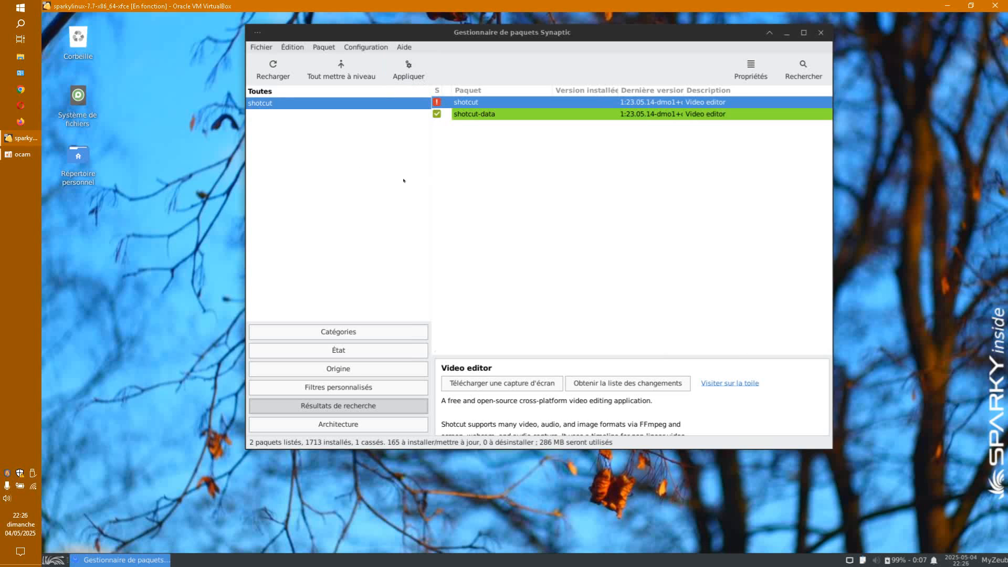
click(821, 33)
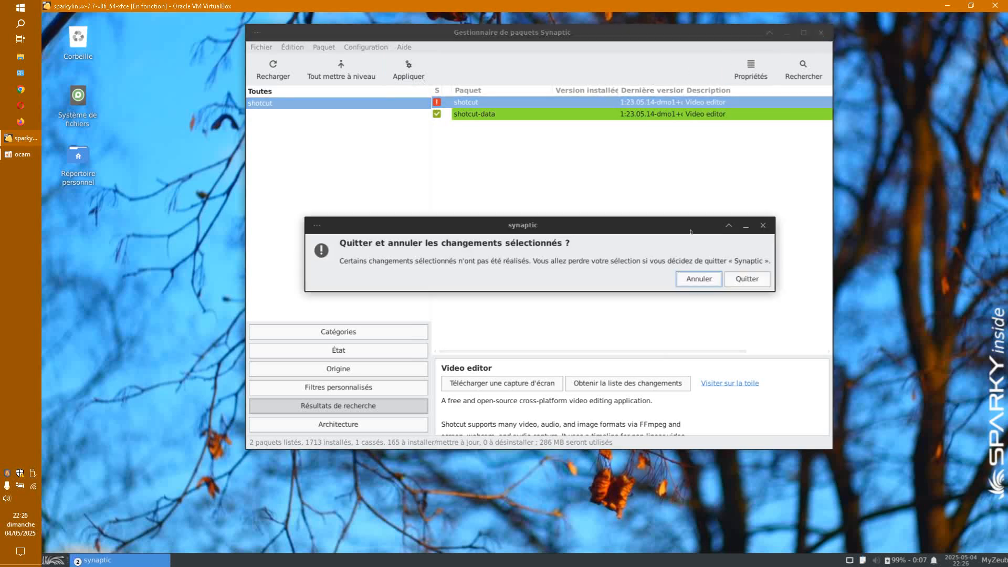
Step: Confirm Quitter to discard the shotcut selection and return to the SparkyLinux desktop
click(745, 279)
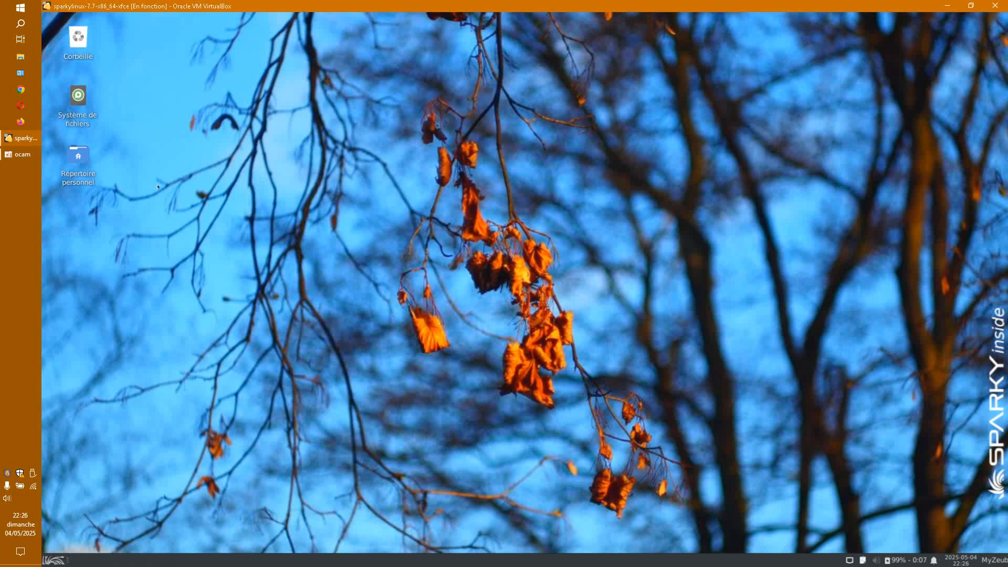
click(27, 153)
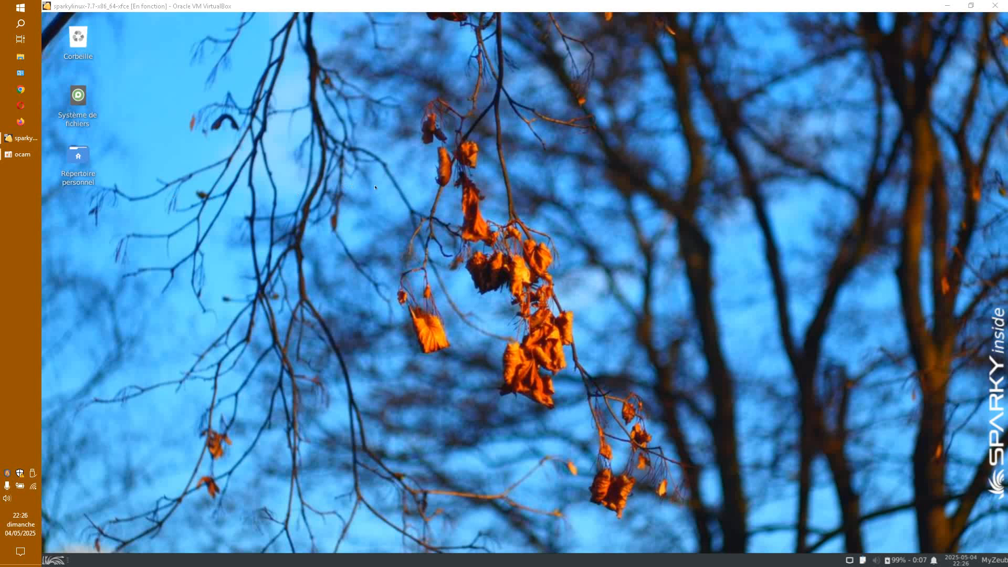